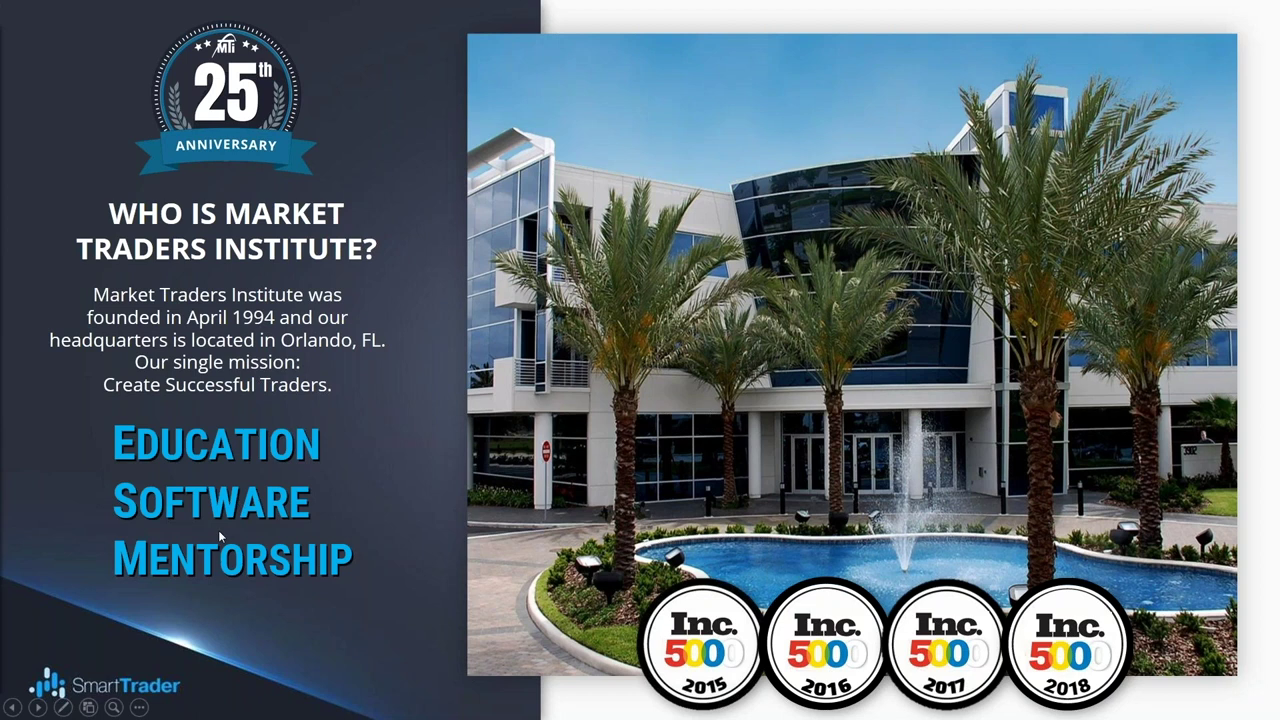
pyautogui.click(124, 533)
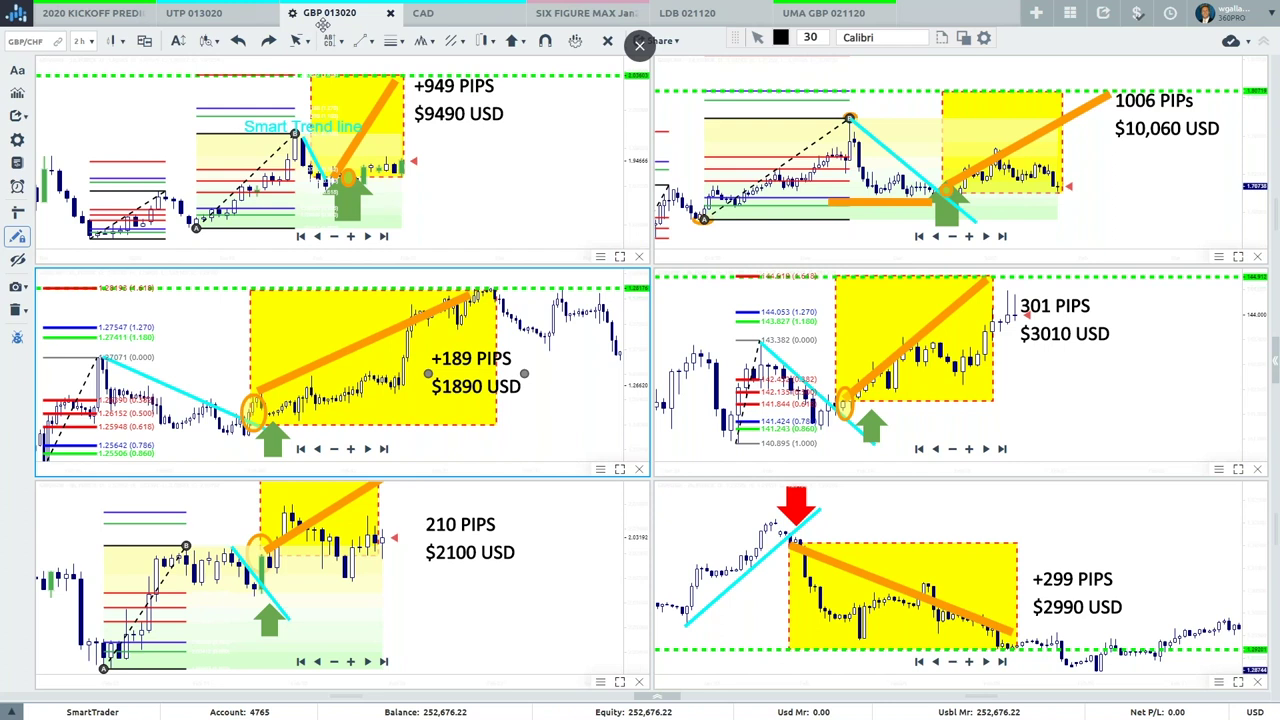
# Open the UTP 013020 workspace, view its EUR/NZD 2-hour chart enlarged and restore the chart grid.
pyautogui.click(229, 13)
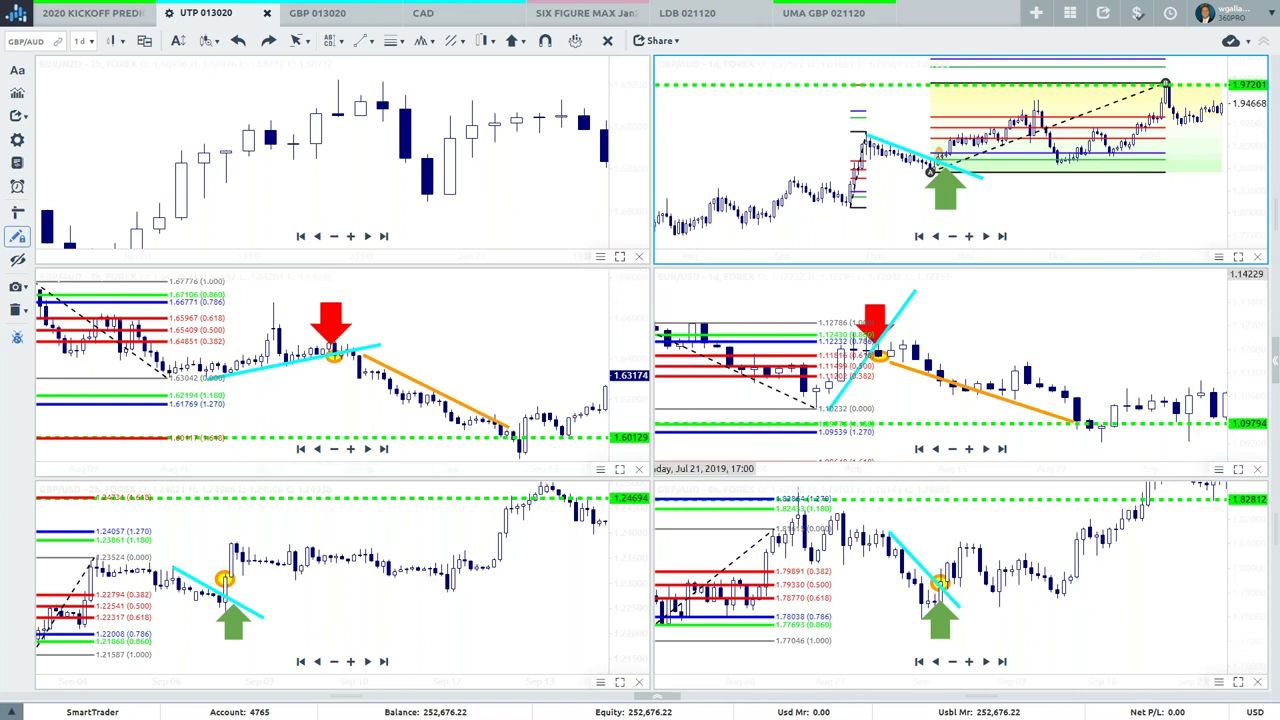
pyautogui.click(617, 255)
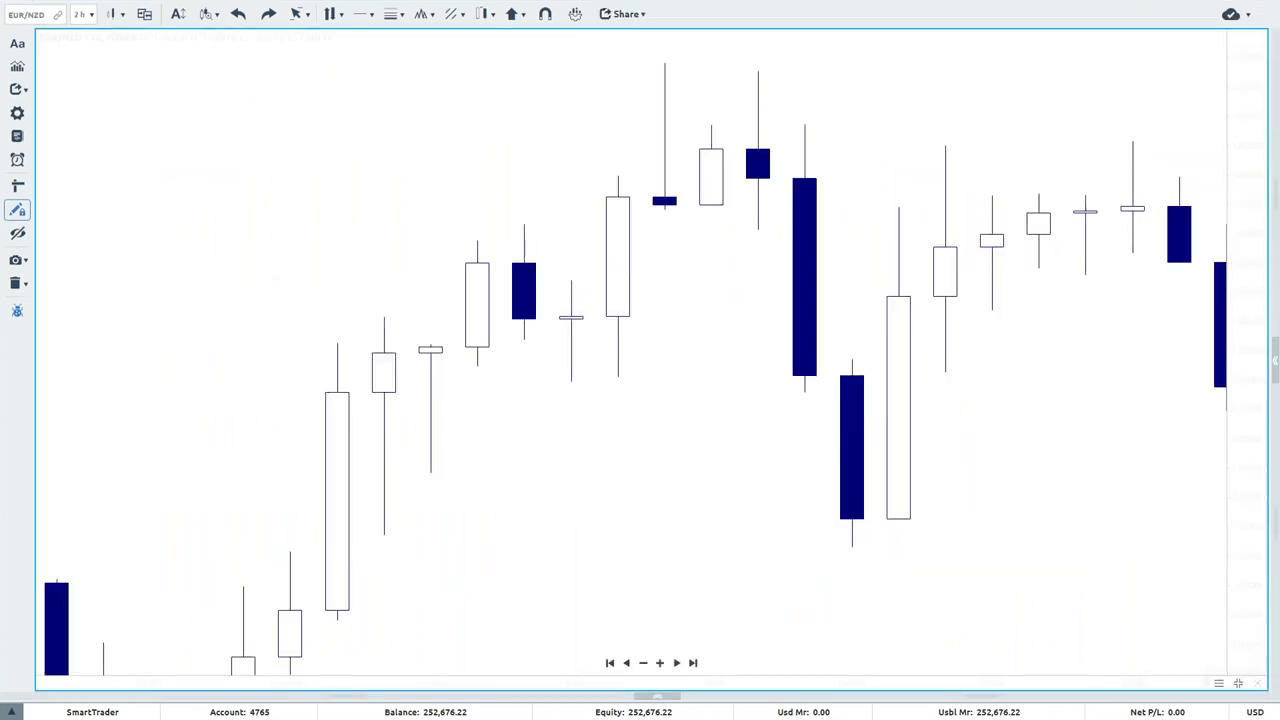
pyautogui.click(1235, 681)
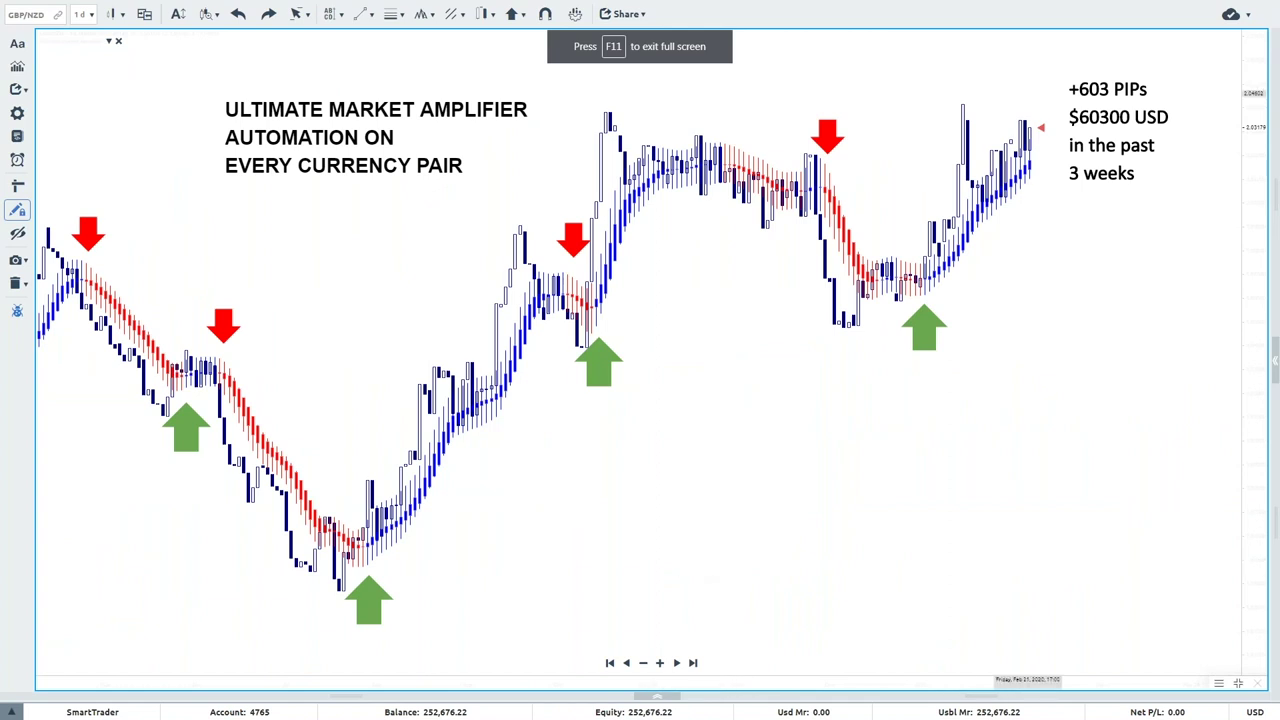
# Correct the dollar amount in the GBP/NZD chart's profit note to $6030 USD.
pyautogui.click(1117, 117)
pyautogui.doubleClick(1113, 143)
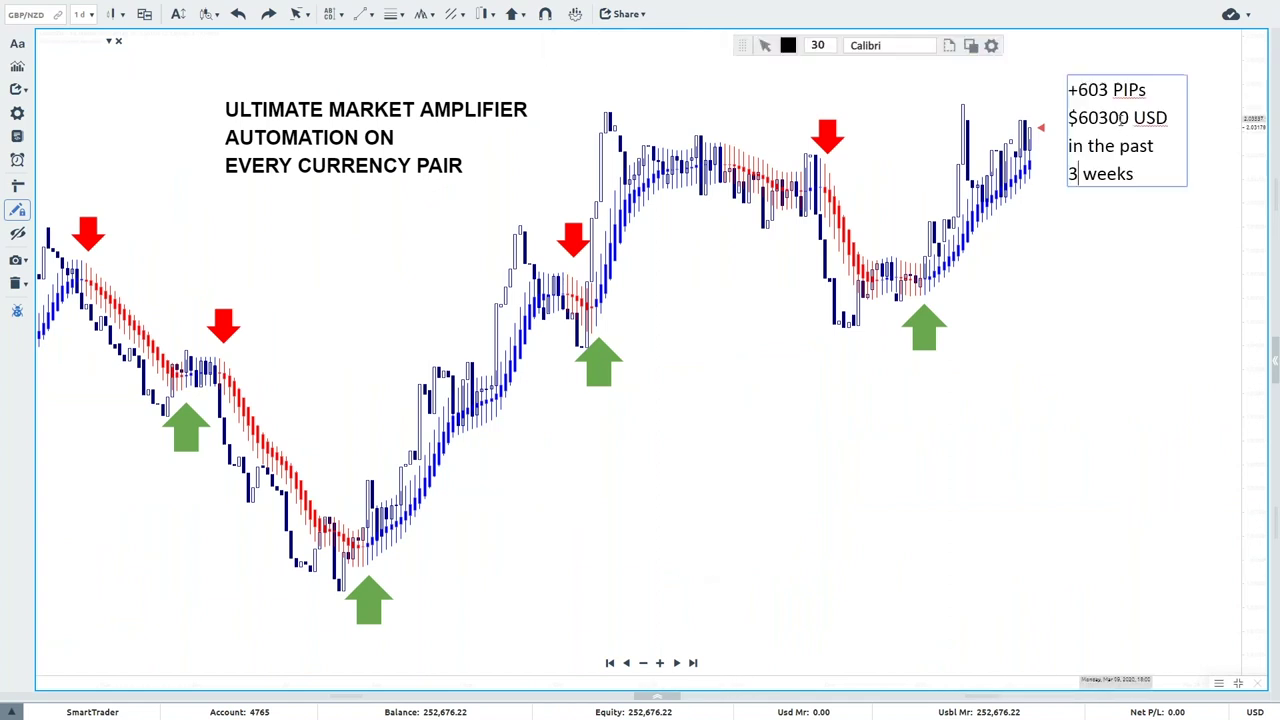
pyautogui.press('BackSpace')
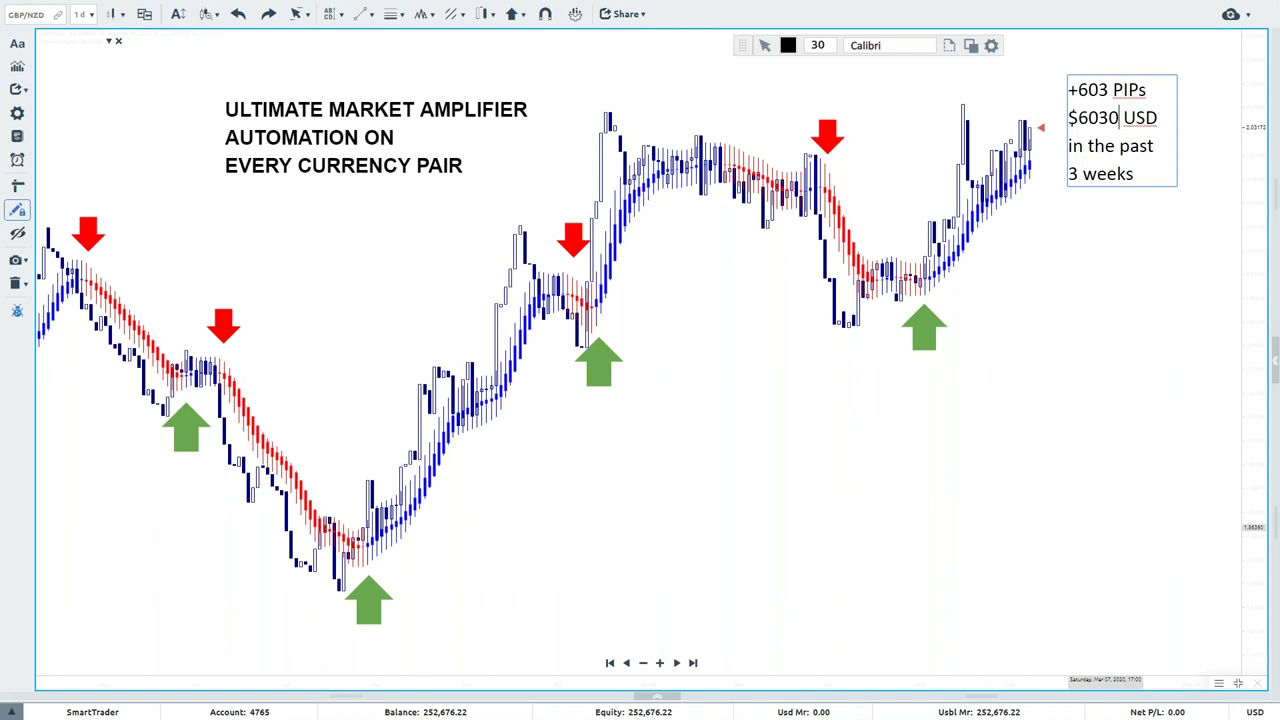
pyautogui.press('Escape')
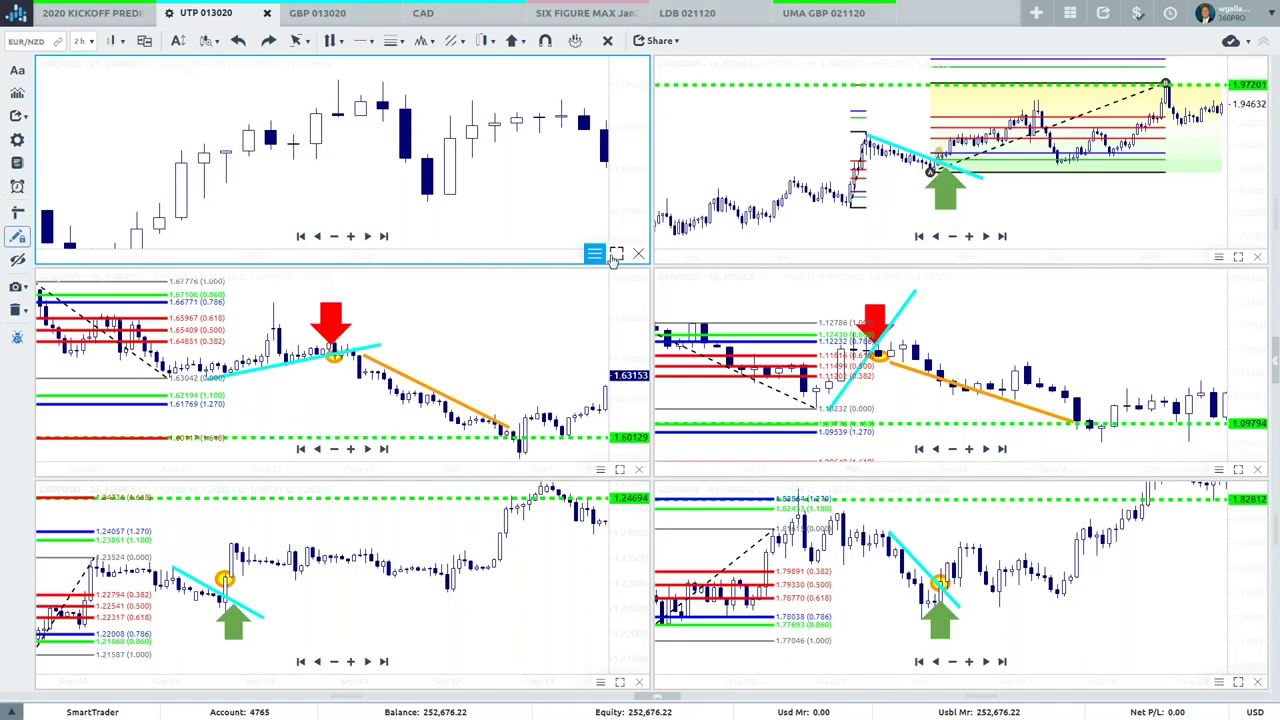
# Enlarge the EUR/NZD 2-hour chart in the UTP 013020 workspace and adjust its price scale and position to fit more candles.
pyautogui.doubleClick(605, 265)
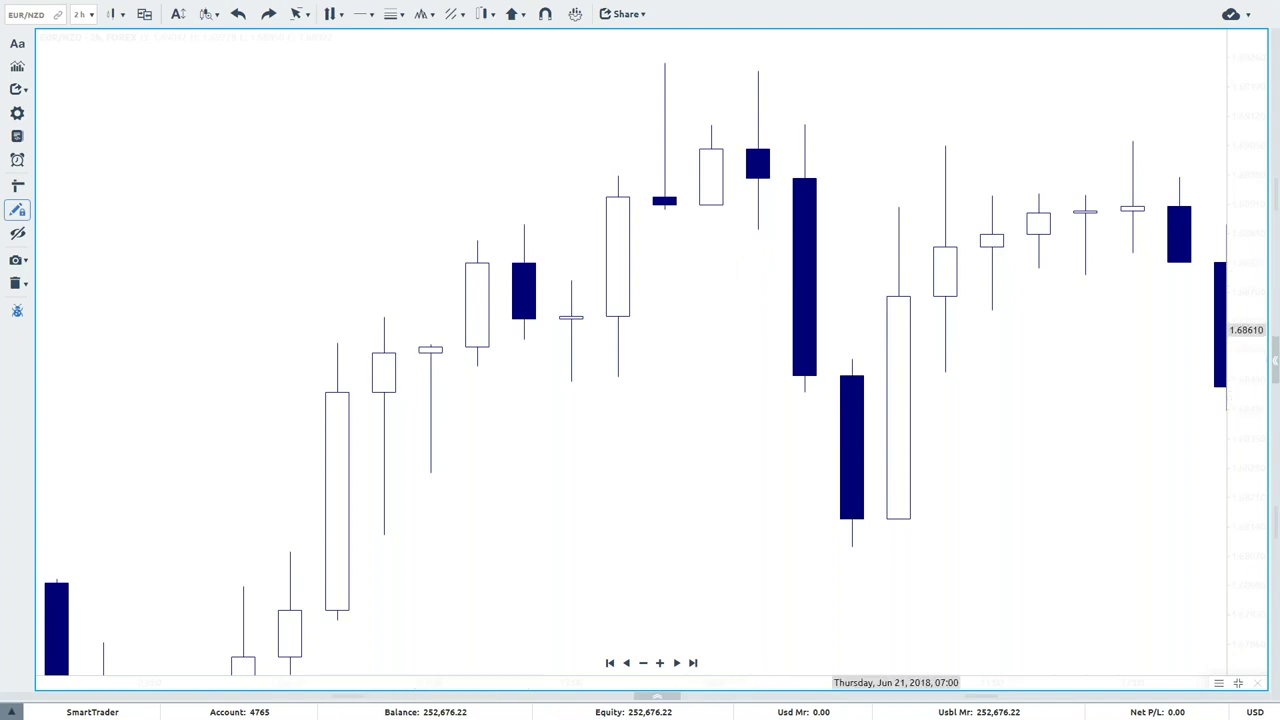
pyautogui.doubleClick(1252, 115)
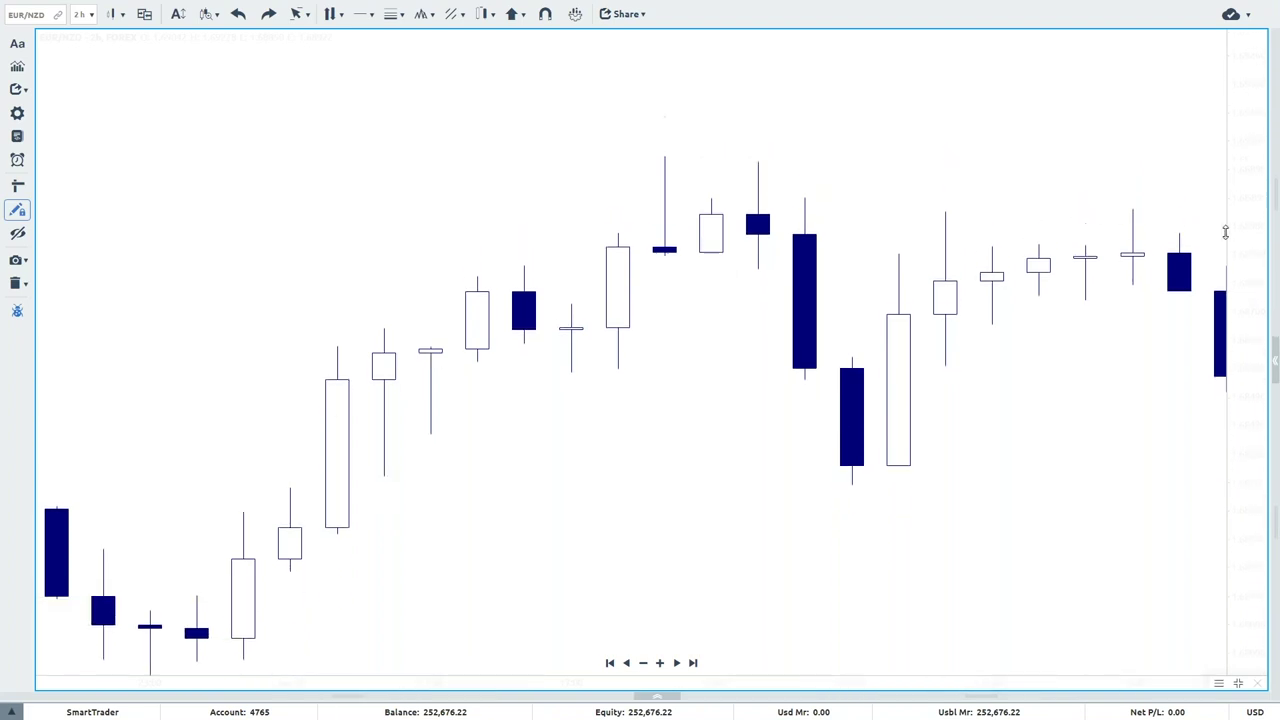
pyautogui.moveTo(968, 585); pyautogui.dragTo(974, 443)
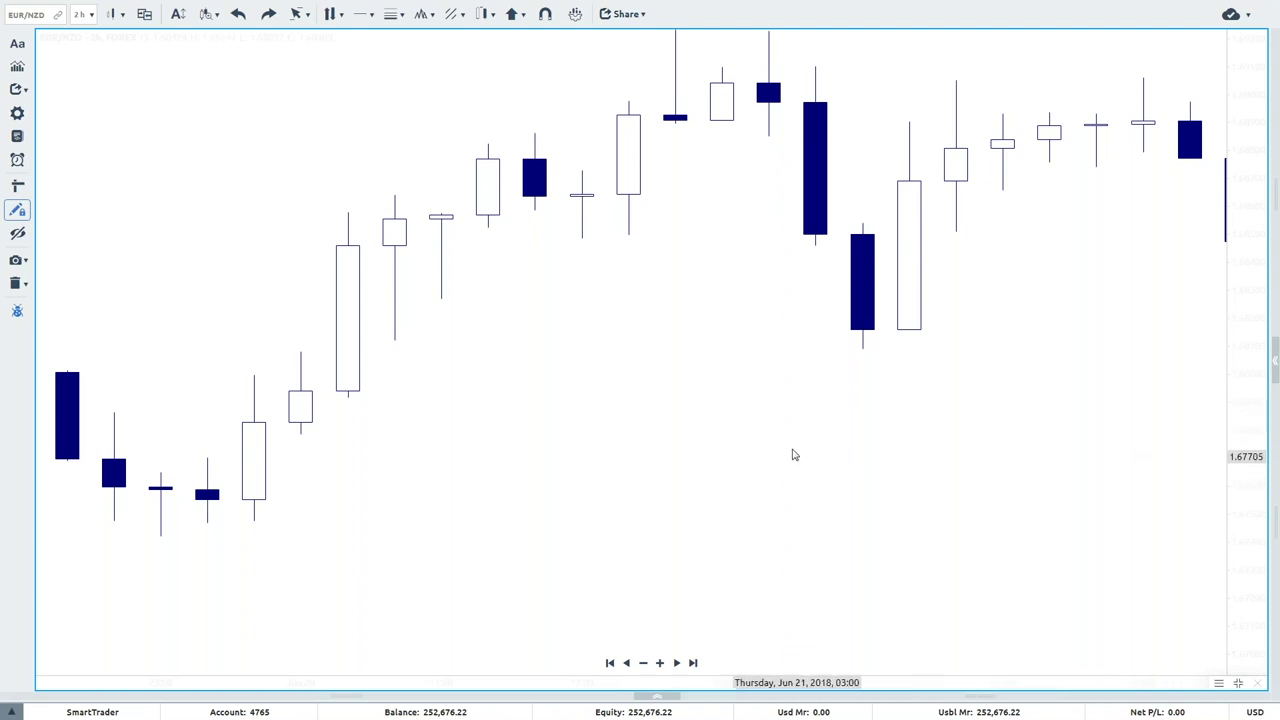
# Enable the watermark in the EUR/NZD chart's settings and save them.
pyautogui.rightClick(499, 374)
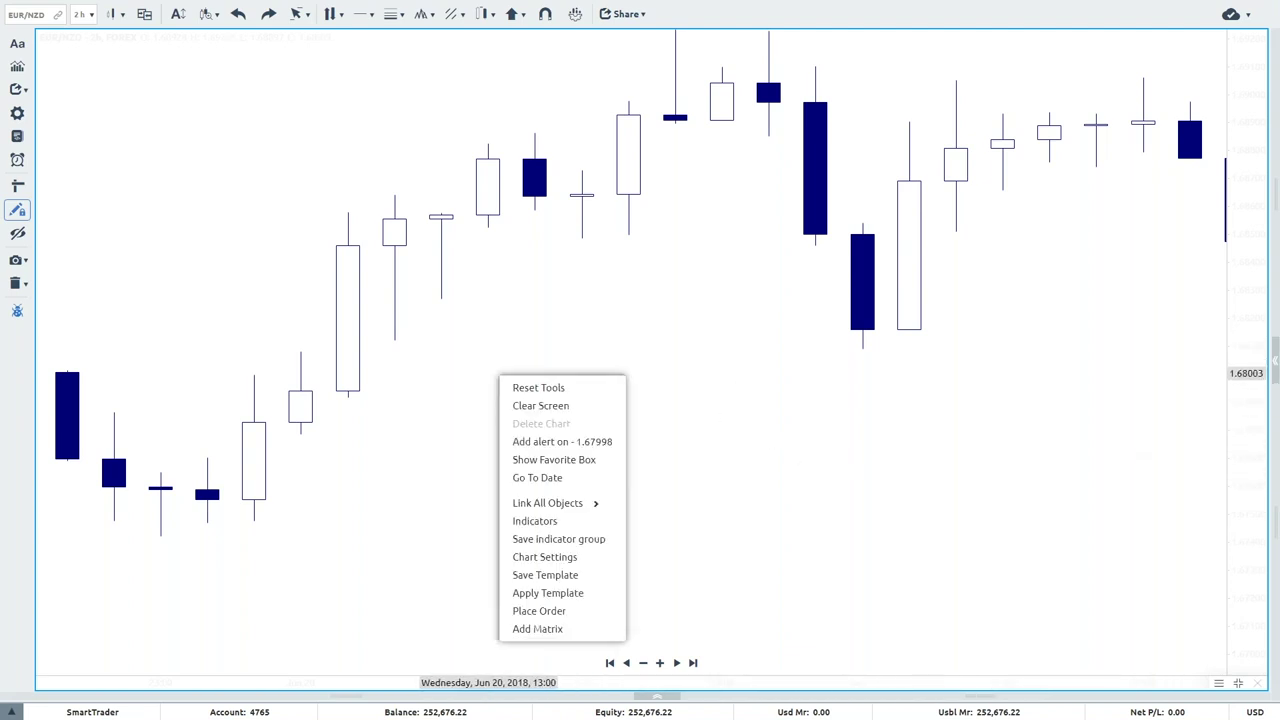
pyautogui.click(579, 560)
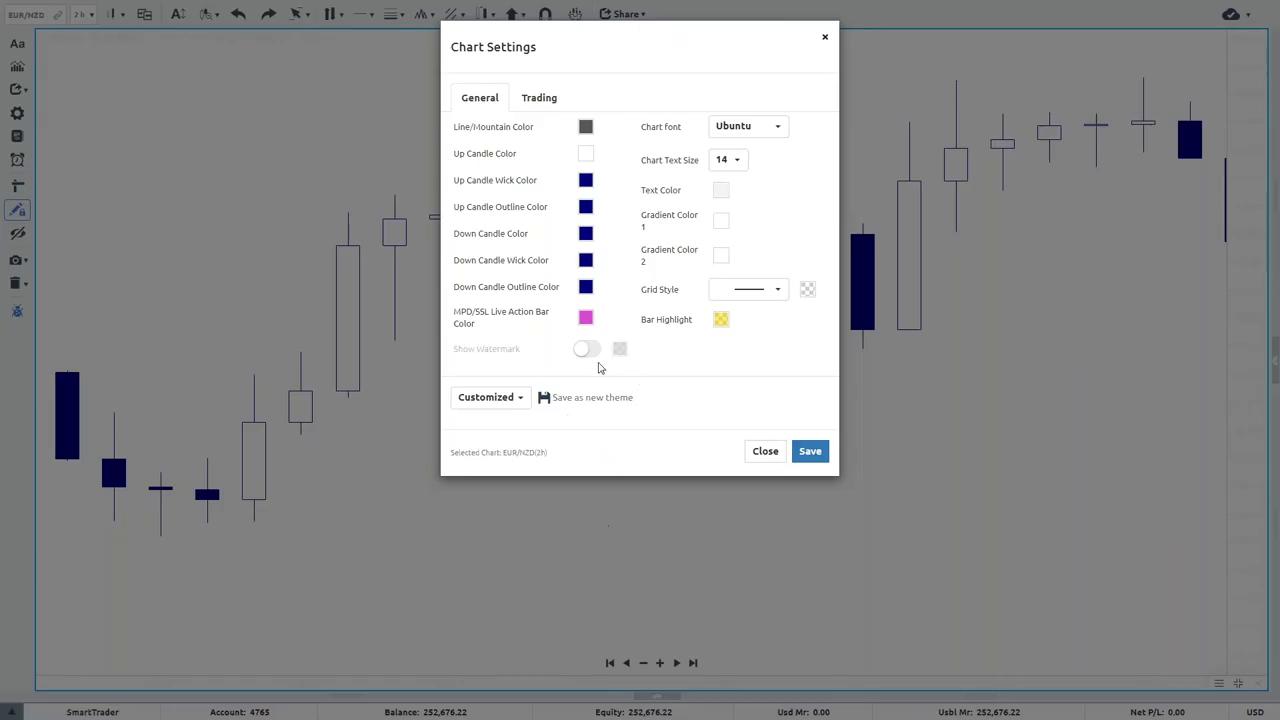
pyautogui.click(582, 349)
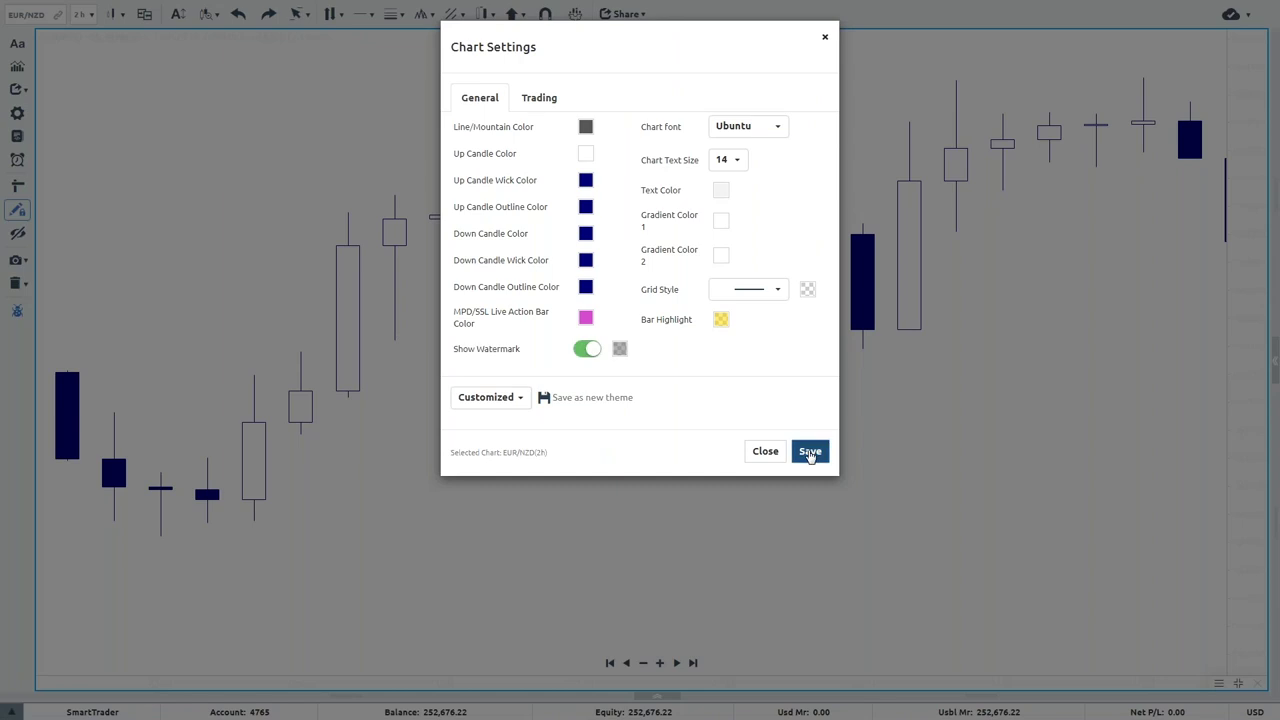
pyautogui.click(810, 452)
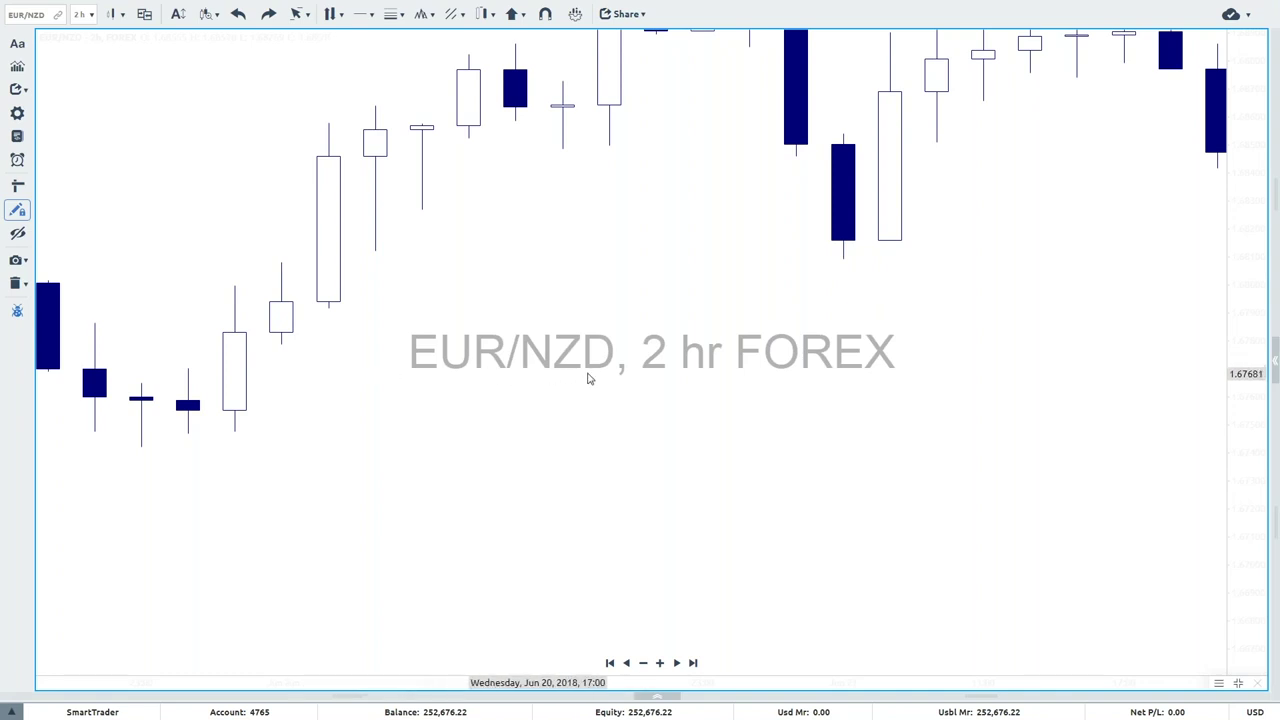
# Disable the EUR/NZD chart's watermark in its settings and save them.
pyautogui.rightClick(643, 241)
pyautogui.click(665, 259)
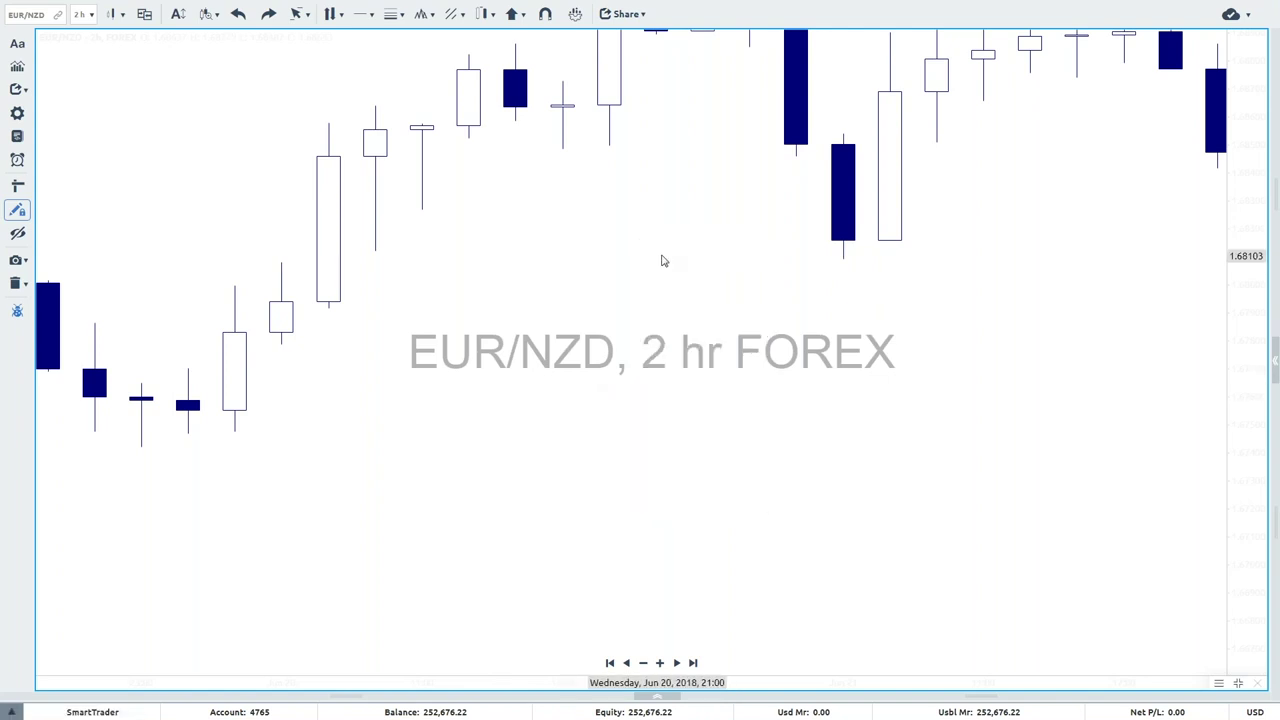
pyautogui.rightClick(692, 451)
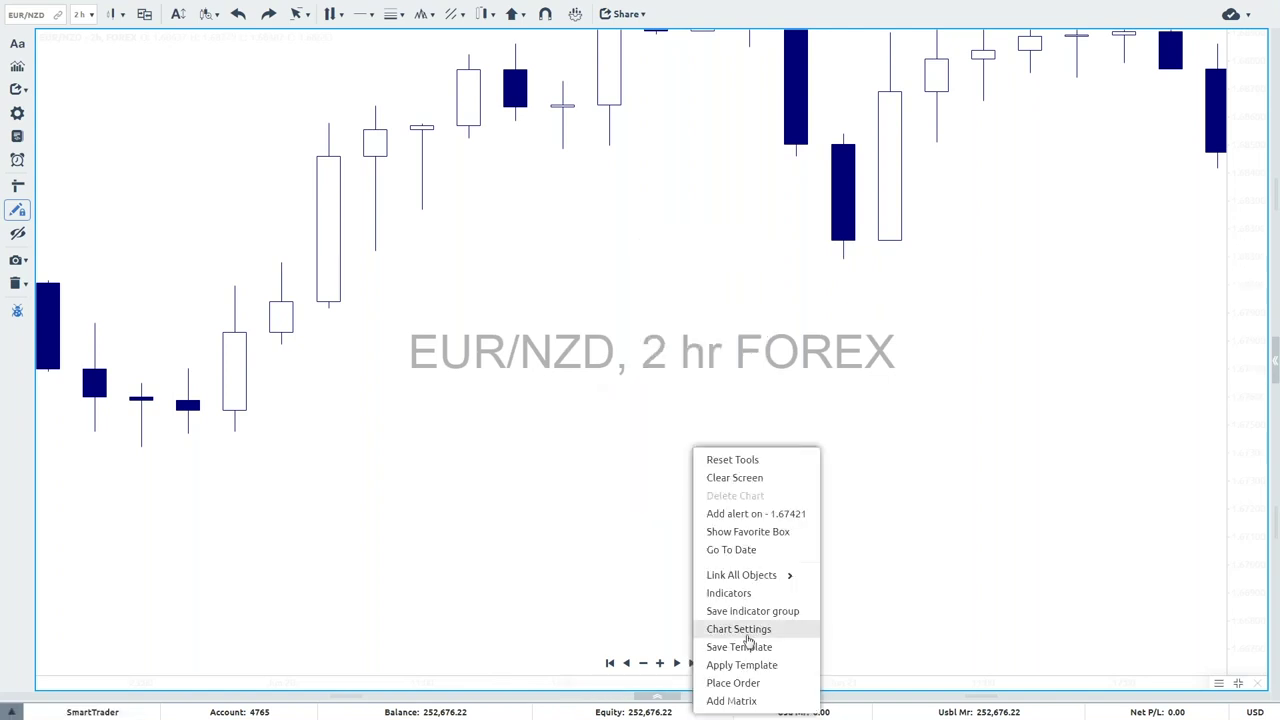
pyautogui.click(739, 629)
pyautogui.click(592, 351)
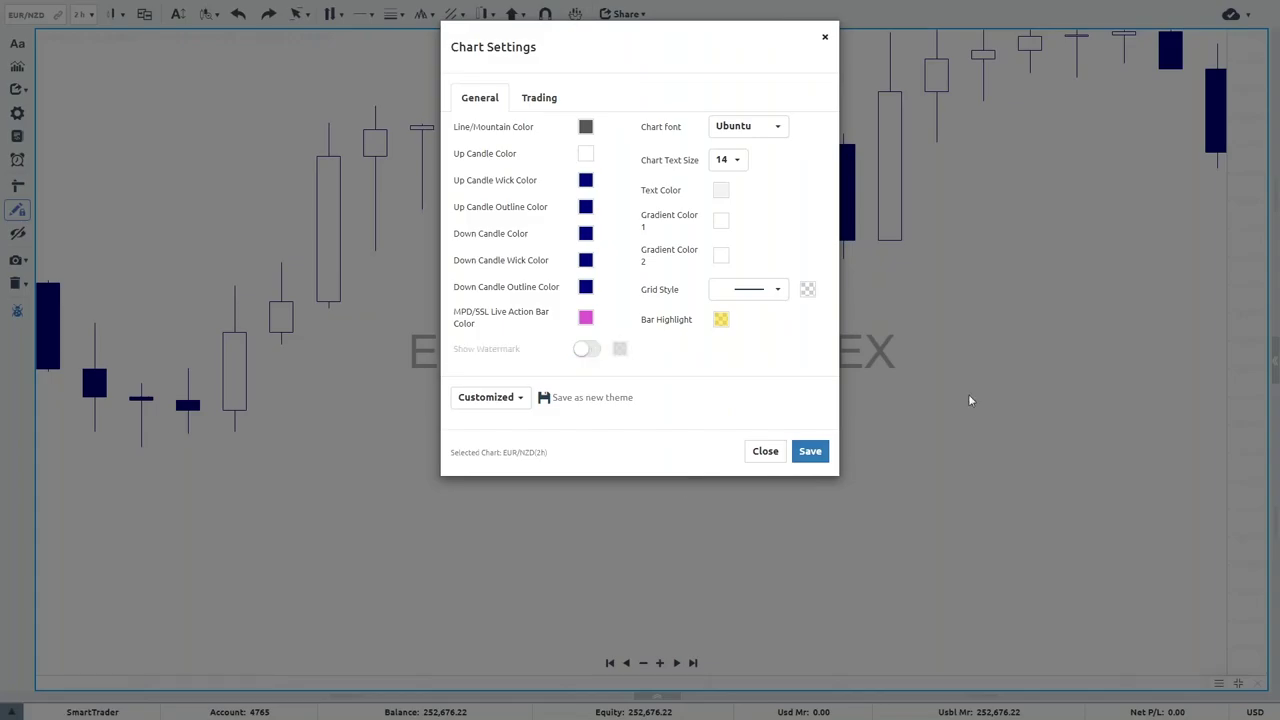
pyautogui.click(810, 451)
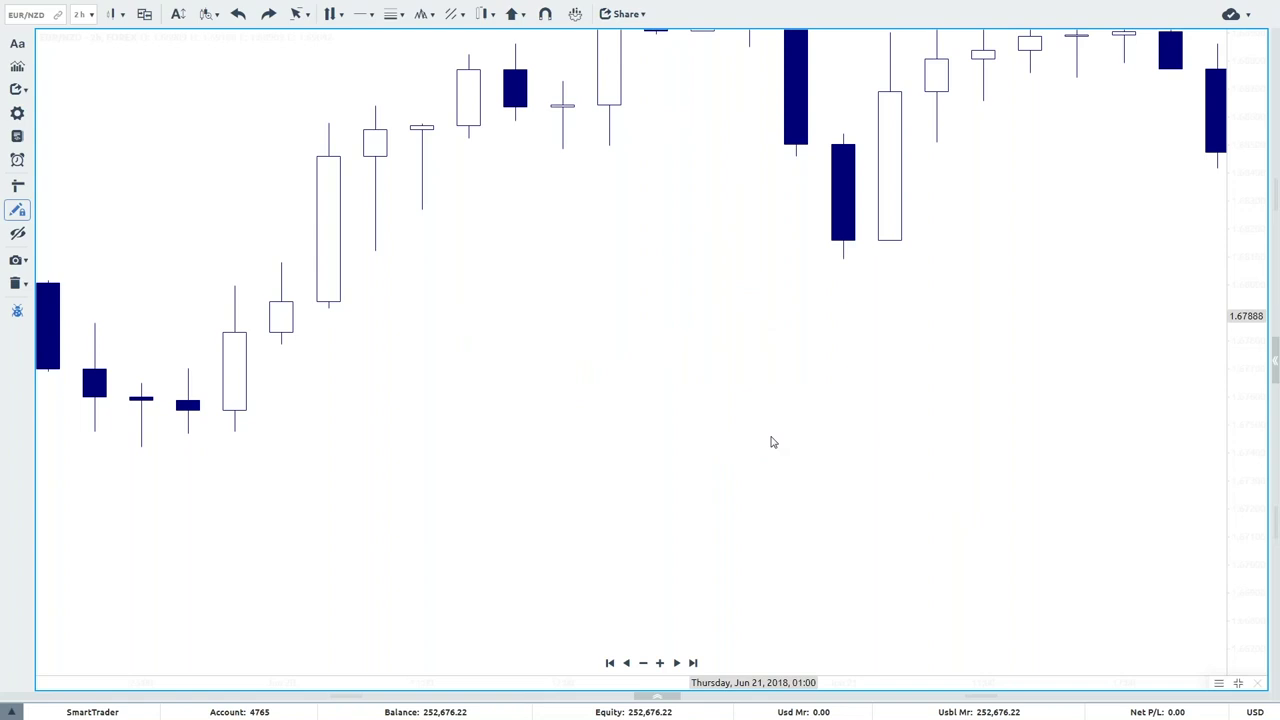
# Stretch the price scale and place a green up arrow below the white candle just before the peak.
pyautogui.moveTo(1249, 626); pyautogui.dragTo(1046, 434)
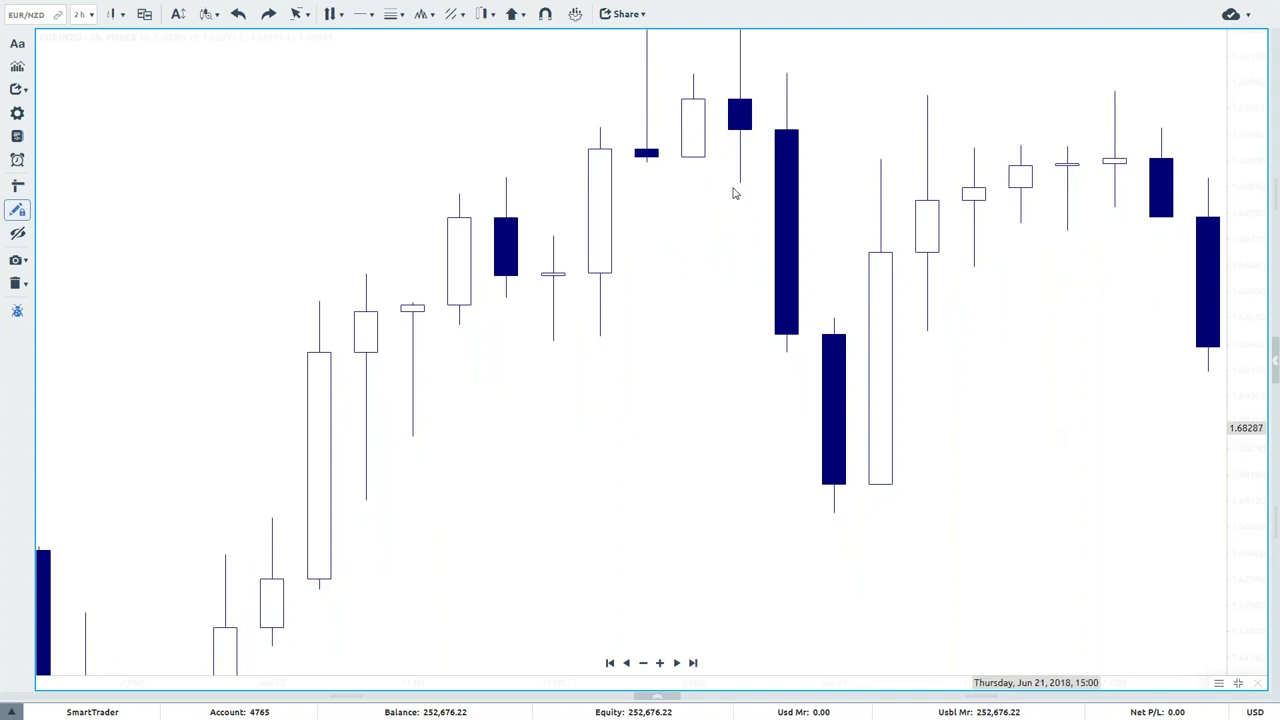
pyautogui.click(514, 14)
pyautogui.click(528, 37)
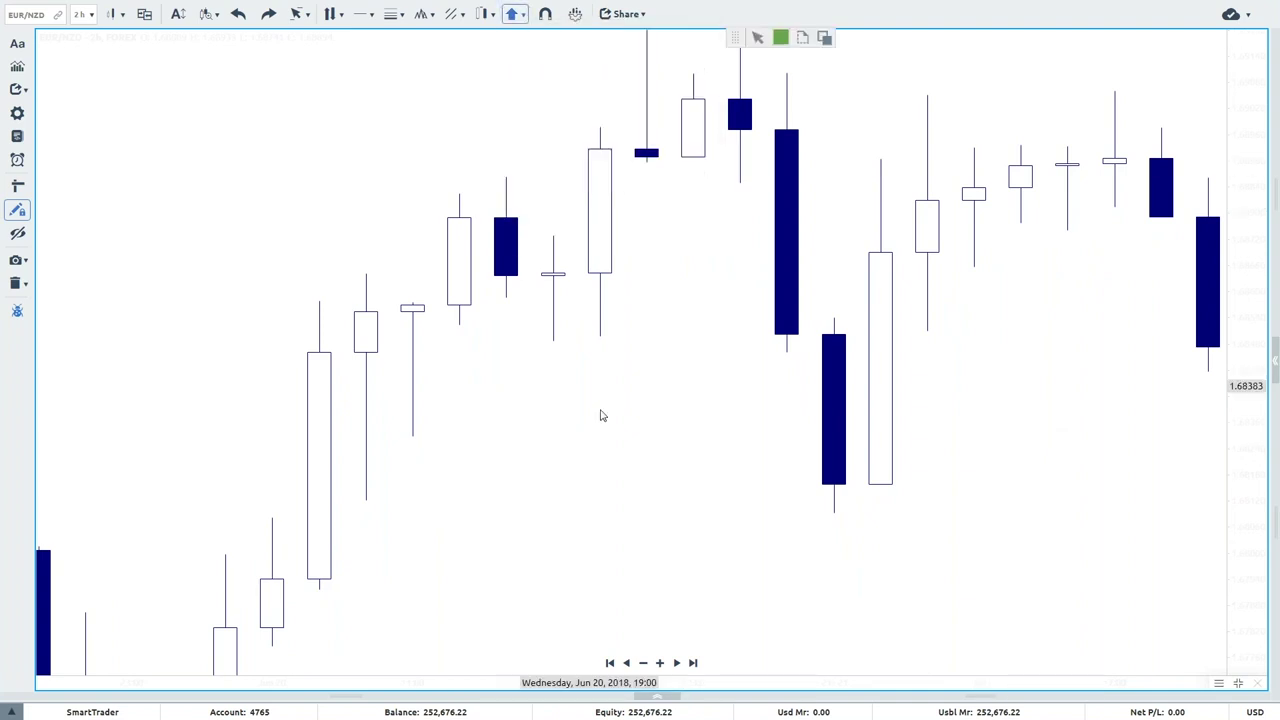
pyautogui.click(600, 367)
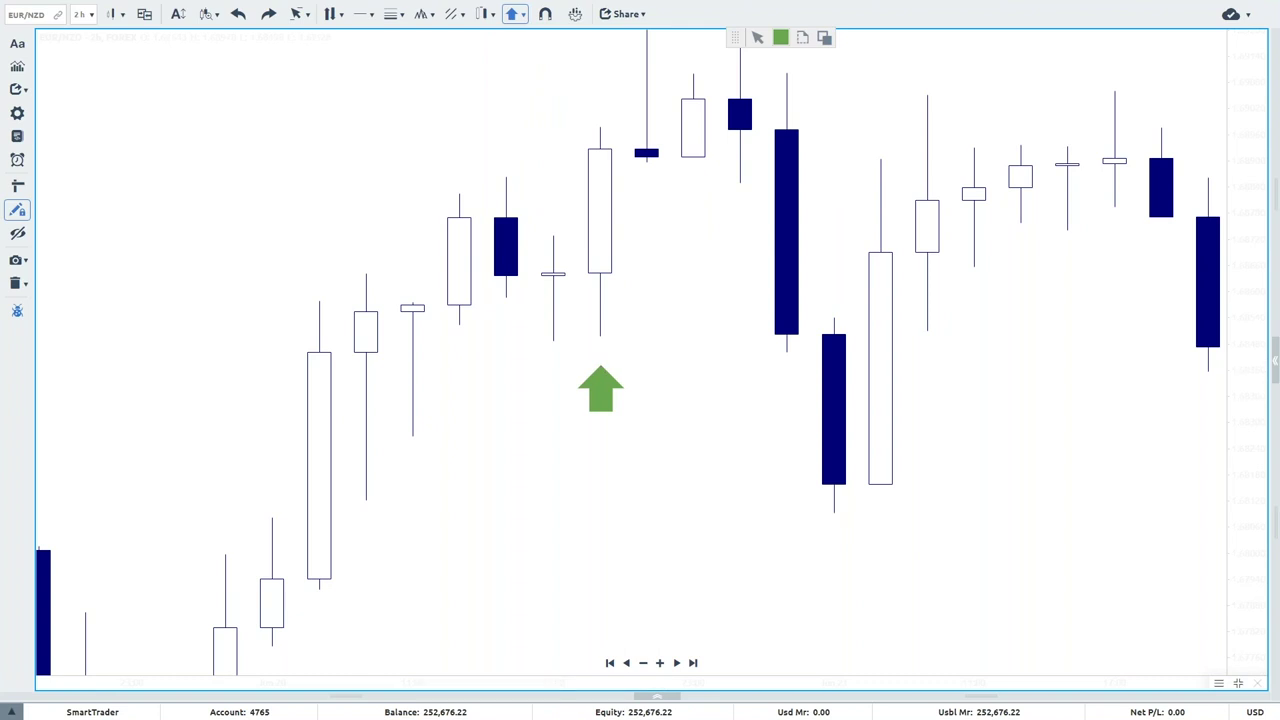
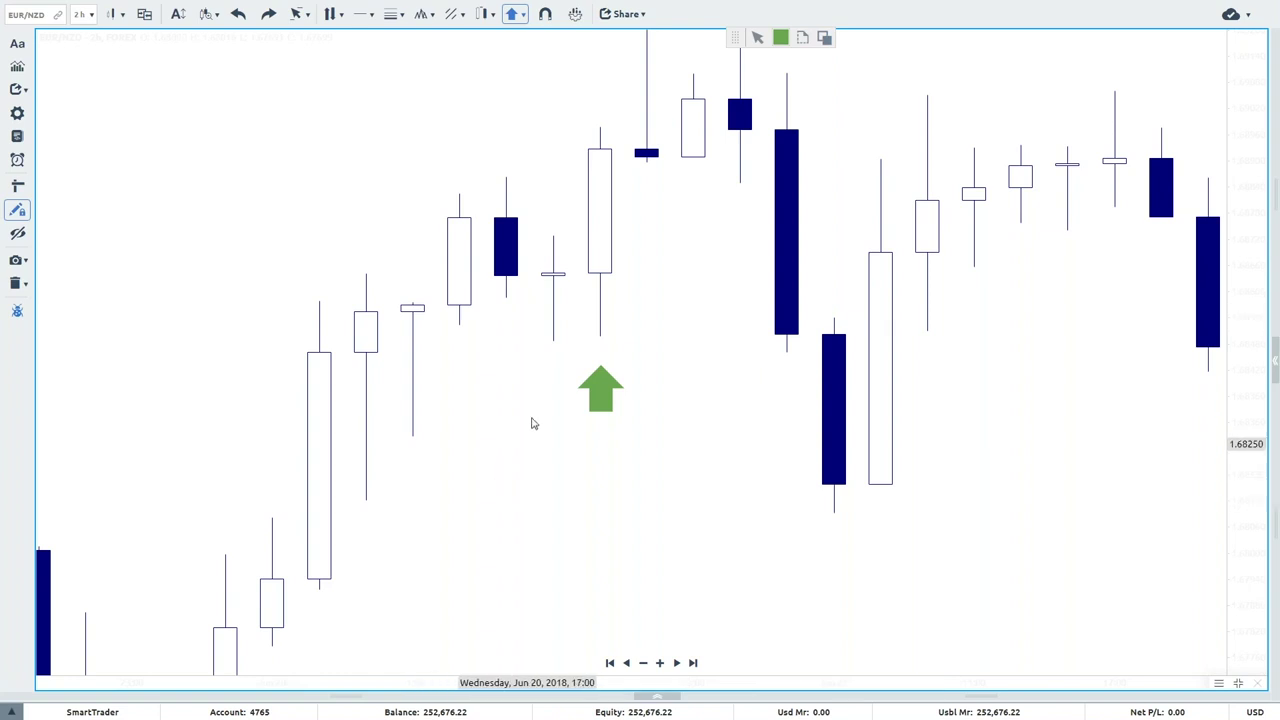
# Move the green arrow to point at the chart's timeframe, bring it back below the peak candles, and delete it.
pyautogui.rightClick(429, 160)
pyautogui.click(614, 360)
pyautogui.moveTo(603, 405); pyautogui.dragTo(82, 71)
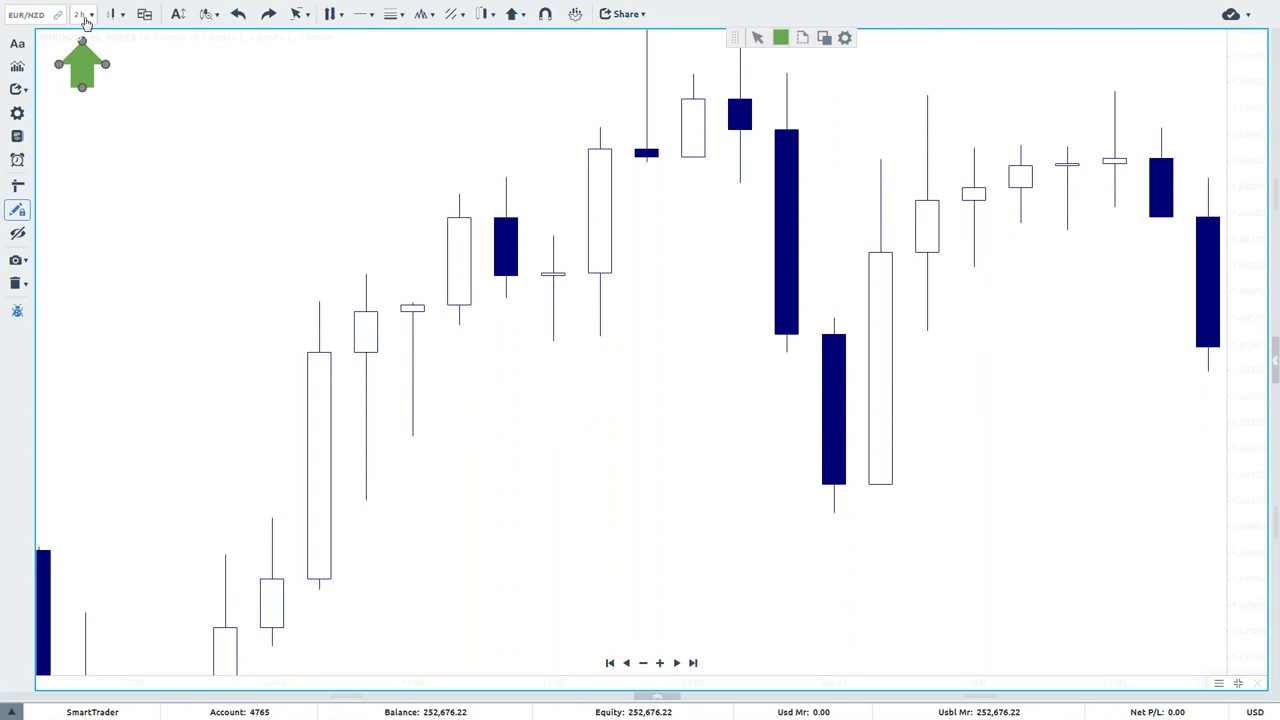
pyautogui.moveTo(82, 64)
pyautogui.mouseDown()
pyautogui.moveTo(134, 169)
pyautogui.moveTo(445, 533)
pyautogui.moveTo(420, 470)
pyautogui.moveTo(452, 365)
pyautogui.moveTo(500, 357)
pyautogui.moveTo(540, 398)
pyautogui.moveTo(620, 398)
pyautogui.moveTo(660, 221)
pyautogui.moveTo(687, 212)
pyautogui.moveTo(725, 229)
pyautogui.mouseUp()
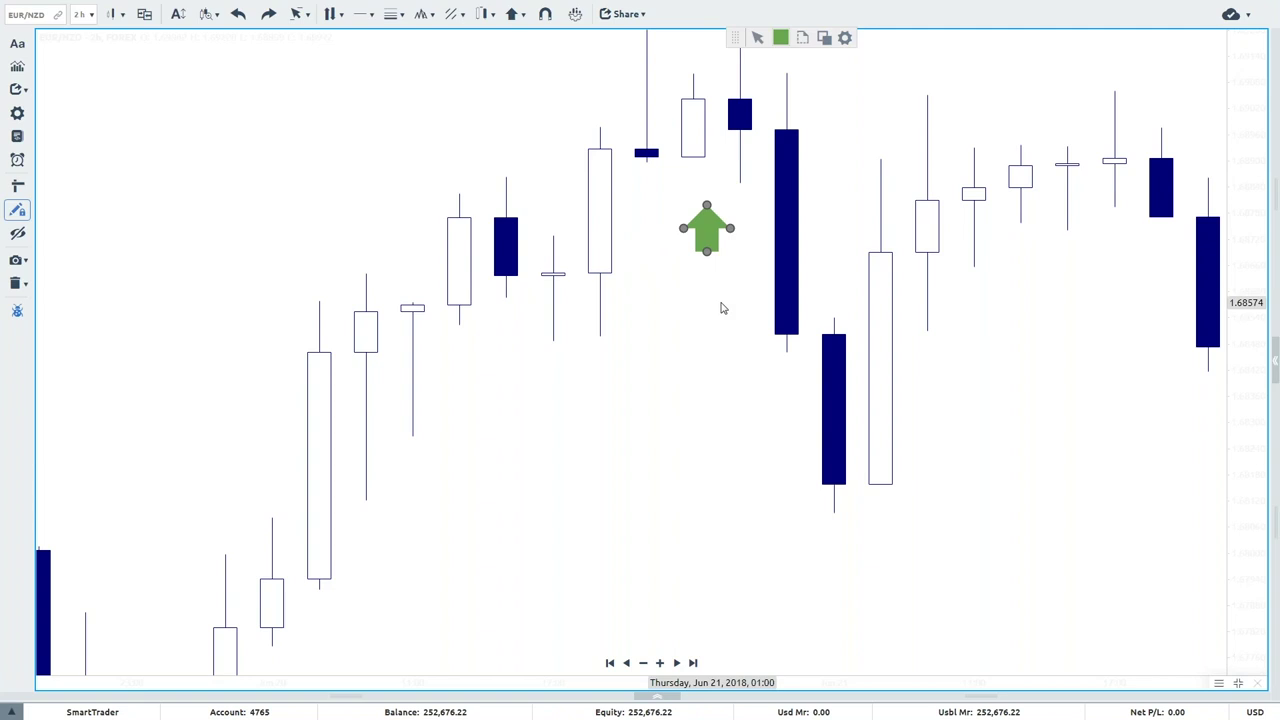
pyautogui.press('Delete')
# Place a red left arrow pointing at the bottom of the tall white candle's body on Jun 20, 2018.
pyautogui.click(520, 14)
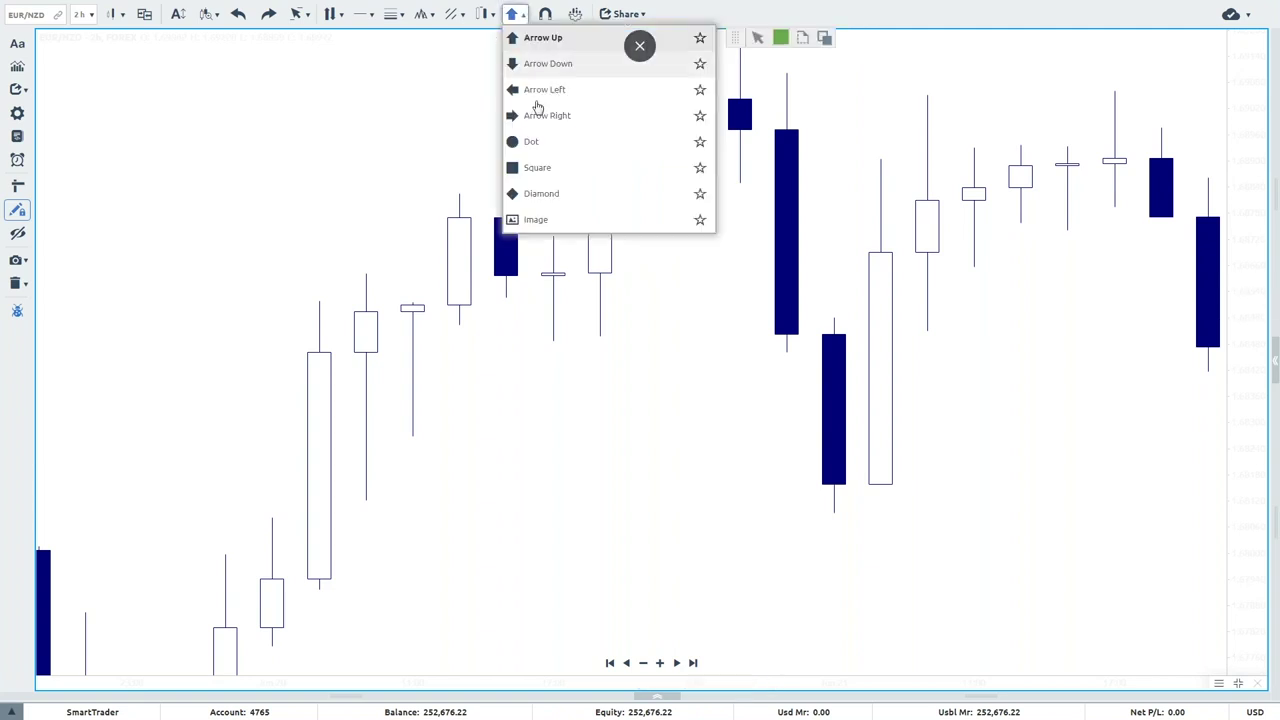
pyautogui.click(534, 90)
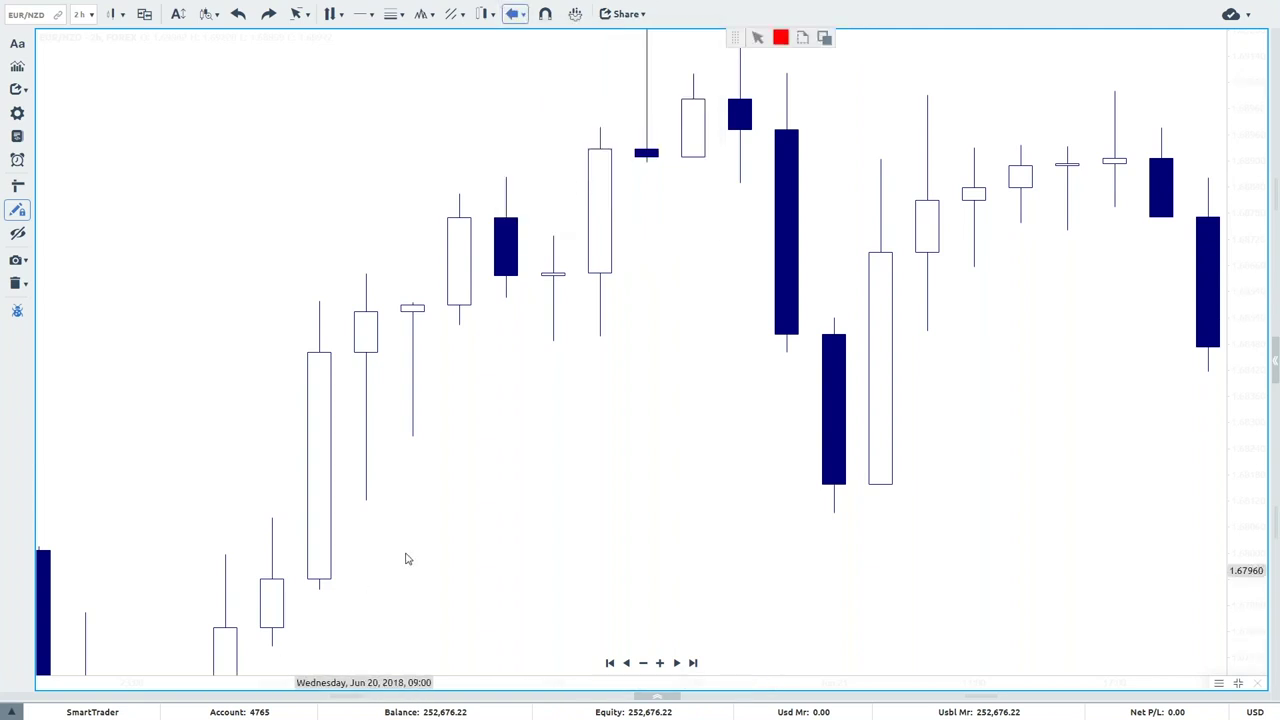
pyautogui.click(356, 578)
pyautogui.rightClick(97, 181)
pyautogui.click(104, 187)
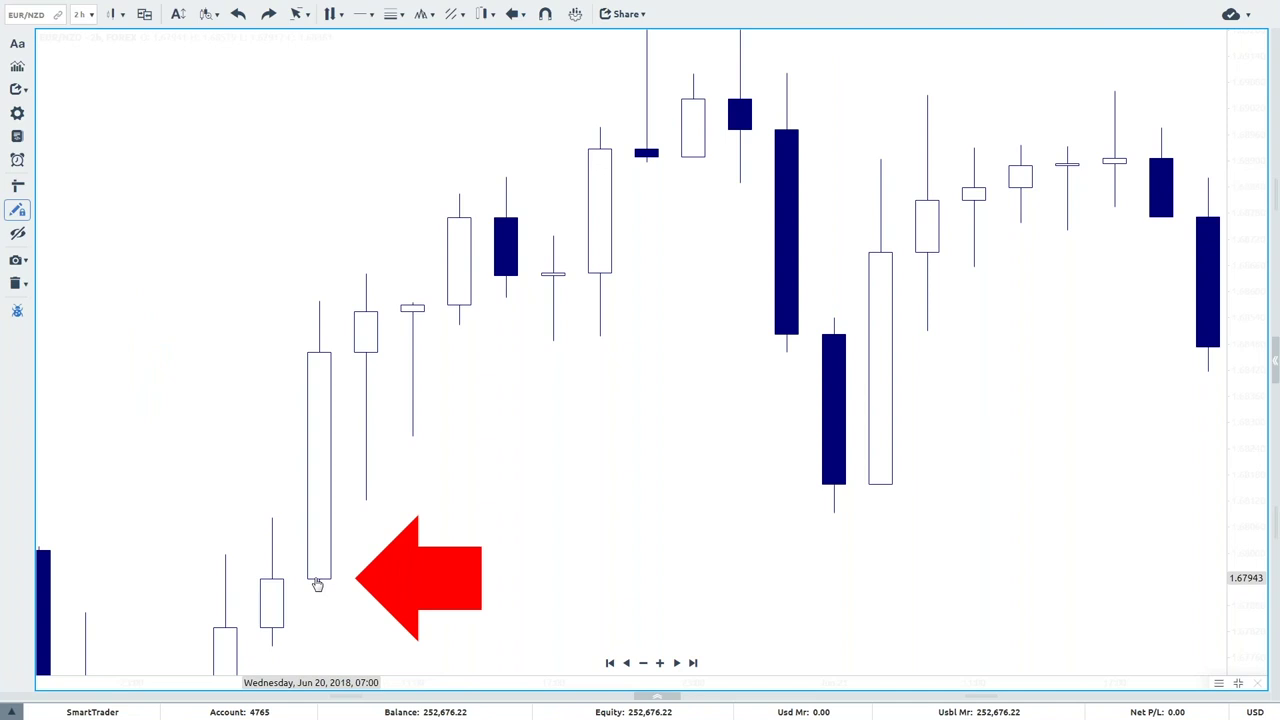
# Move the red arrow to point at the top of the same tall white candle's body.
pyautogui.rightClick(266, 208)
pyautogui.click(280, 210)
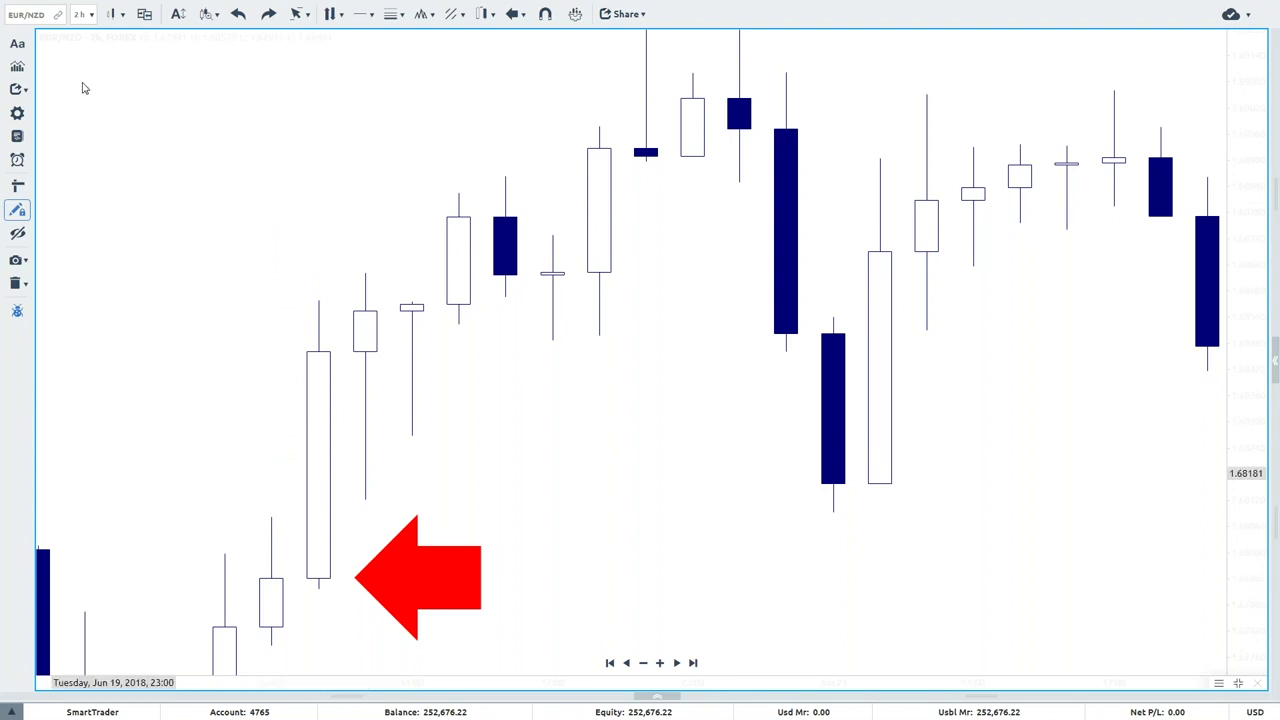
pyautogui.rightClick(134, 129)
pyautogui.click(146, 135)
pyautogui.moveTo(377, 575); pyautogui.dragTo(360, 349)
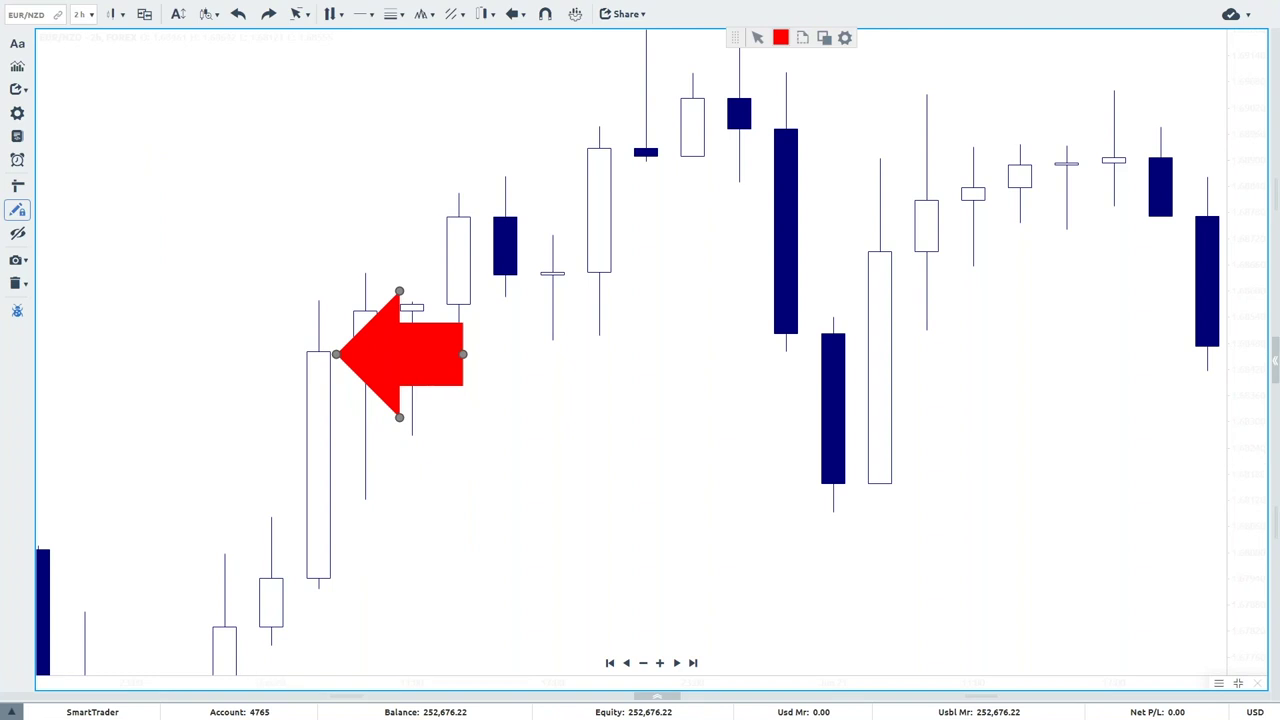
# Move the red arrow to the top and then the bottom of the tall blue candle's body after the peak, and delete it.
pyautogui.moveTo(379, 343)
pyautogui.mouseDown()
pyautogui.moveTo(394, 480)
pyautogui.moveTo(383, 583)
pyautogui.moveTo(392, 354)
pyautogui.moveTo(820, 235)
pyautogui.moveTo(850, 150)
pyautogui.moveTo(844, 125)
pyautogui.mouseUp()
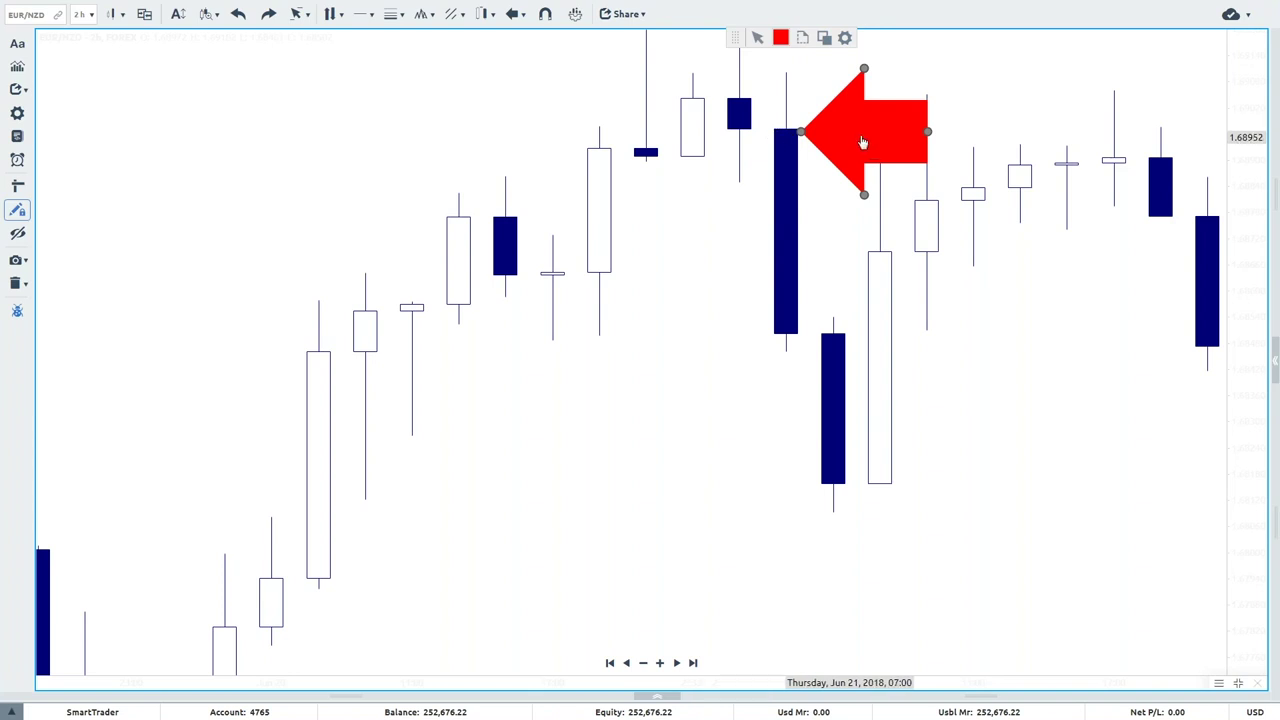
pyautogui.moveTo(848, 152); pyautogui.dragTo(851, 337)
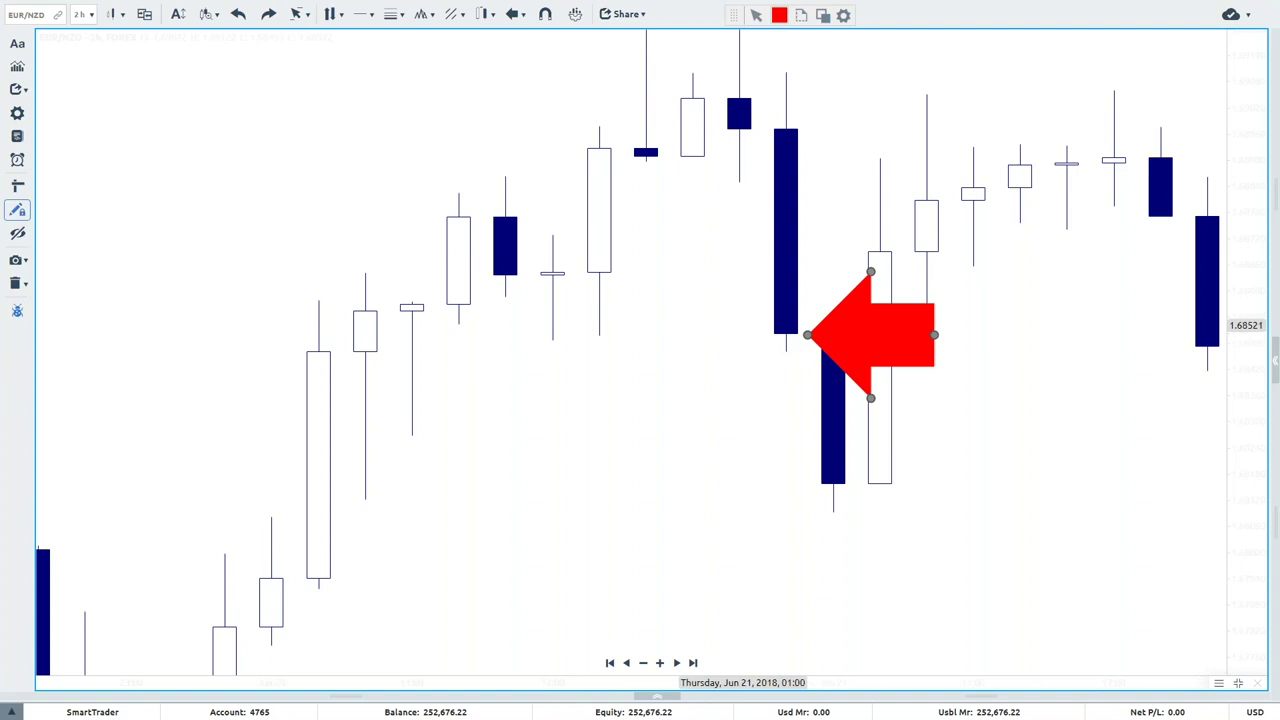
pyautogui.moveTo(860, 348)
pyautogui.mouseDown()
pyautogui.moveTo(855, 141)
pyautogui.moveTo(855, 343)
pyautogui.mouseUp()
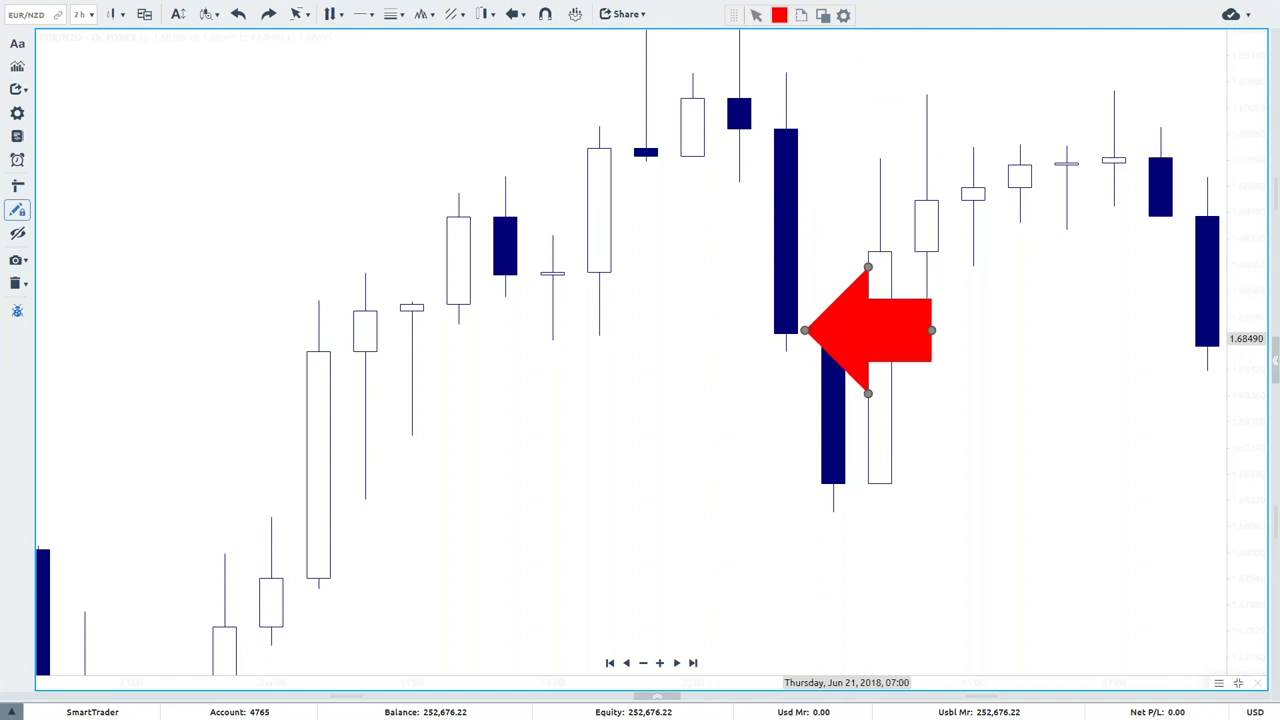
pyautogui.press('Delete')
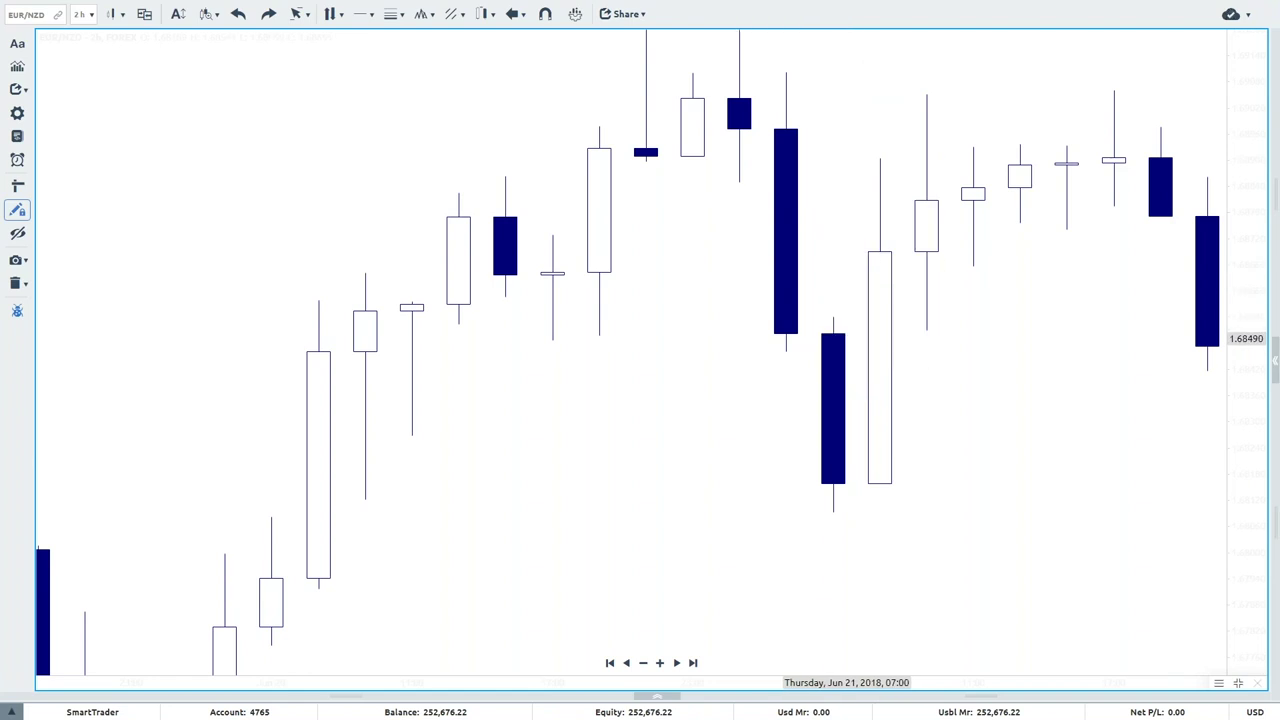
# Zoom out on the EUR/NZD chart and pan toward later dates to examine the longer price history.
pyautogui.scroll(-5, 577, 503)
pyautogui.scroll(-8, 663, 393)
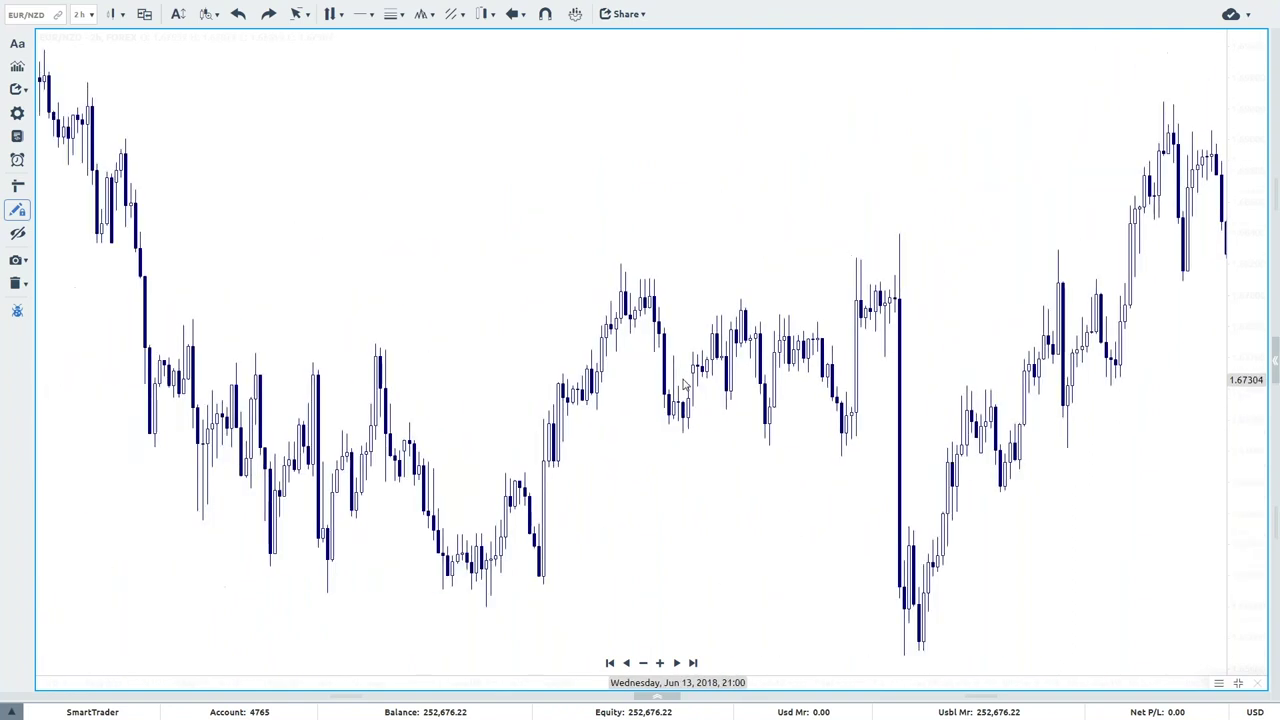
pyautogui.scroll(-6, 686, 382)
pyautogui.moveTo(1010, 284); pyautogui.dragTo(797, 266)
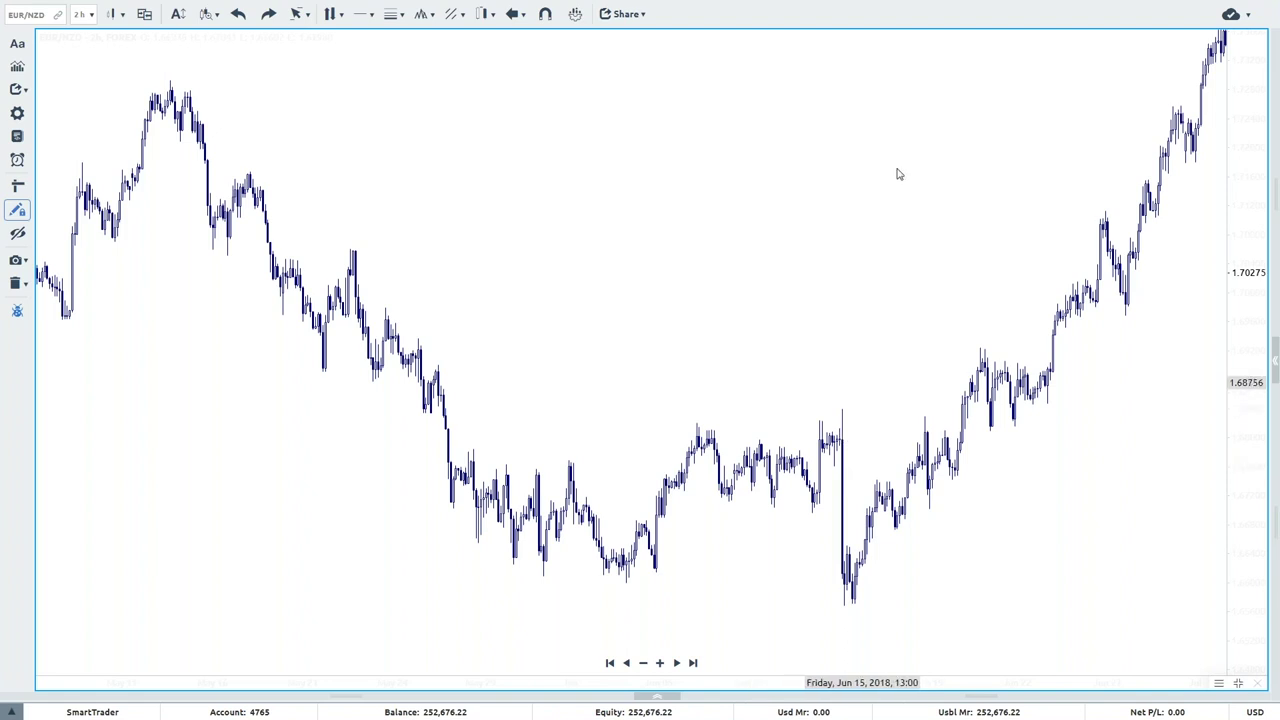
# Highlight all bullish candlestick patterns on the chart and clear the highlighting.
pyautogui.click(494, 17)
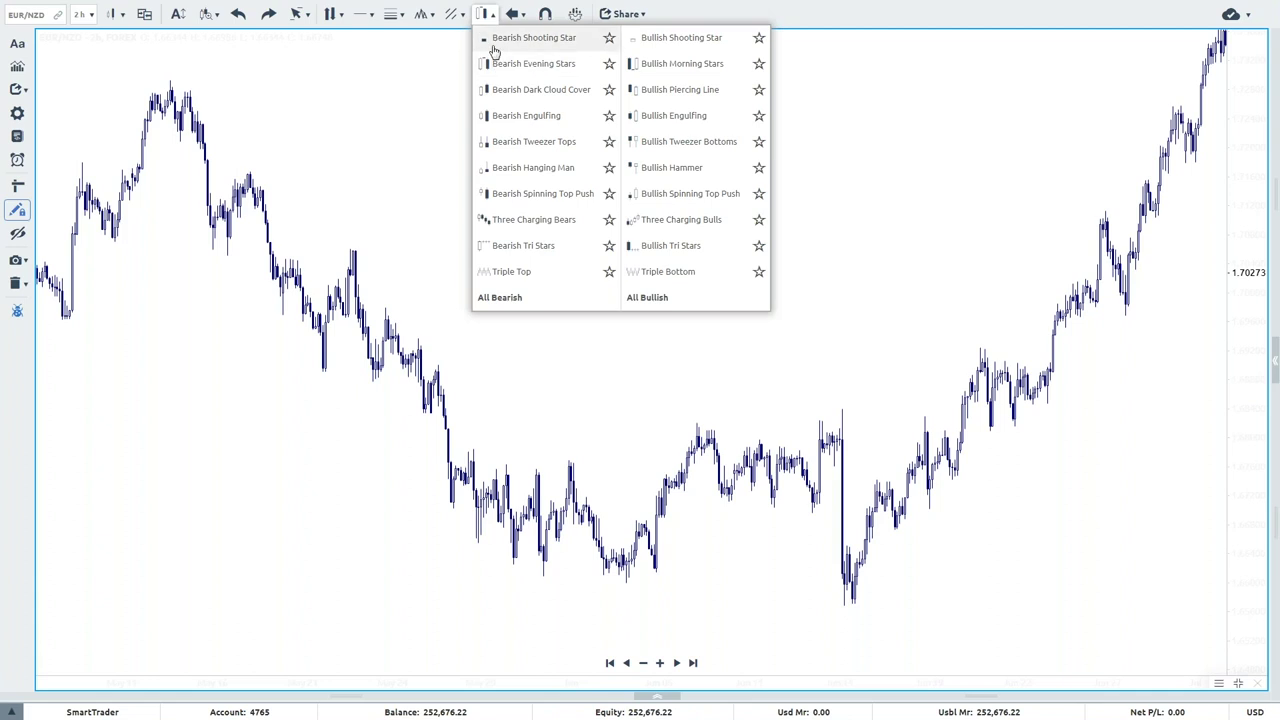
pyautogui.click(644, 303)
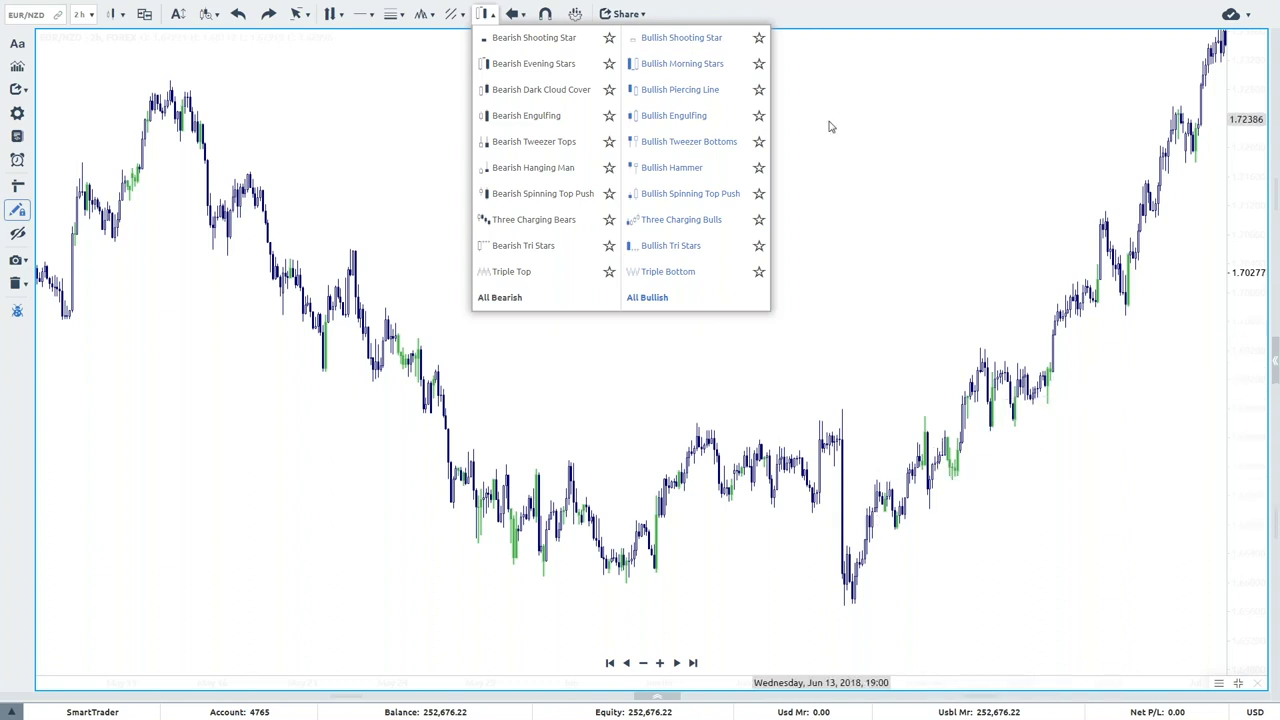
pyautogui.rightClick(878, 90)
pyautogui.click(870, 95)
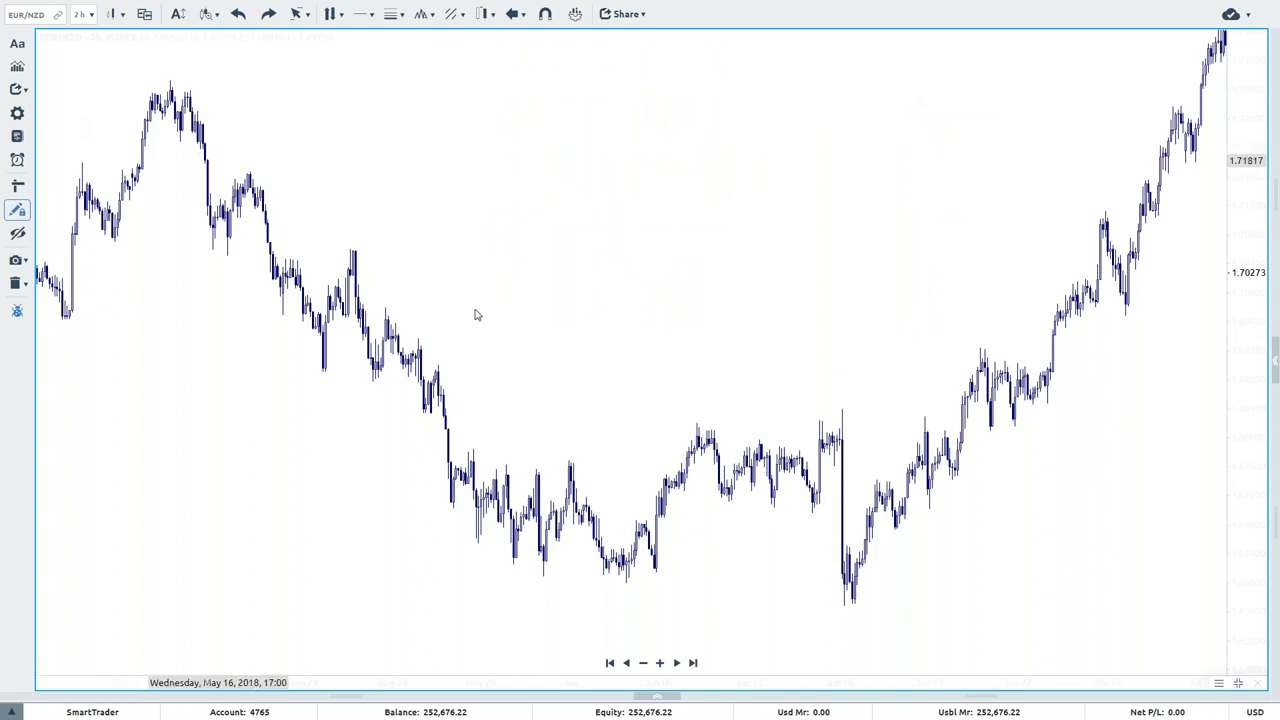
# Add a text note with three lines: "1) Which direction is the market going?", "2) Where/why to get in?", "3) Where/why to get out?".
pyautogui.click(17, 43)
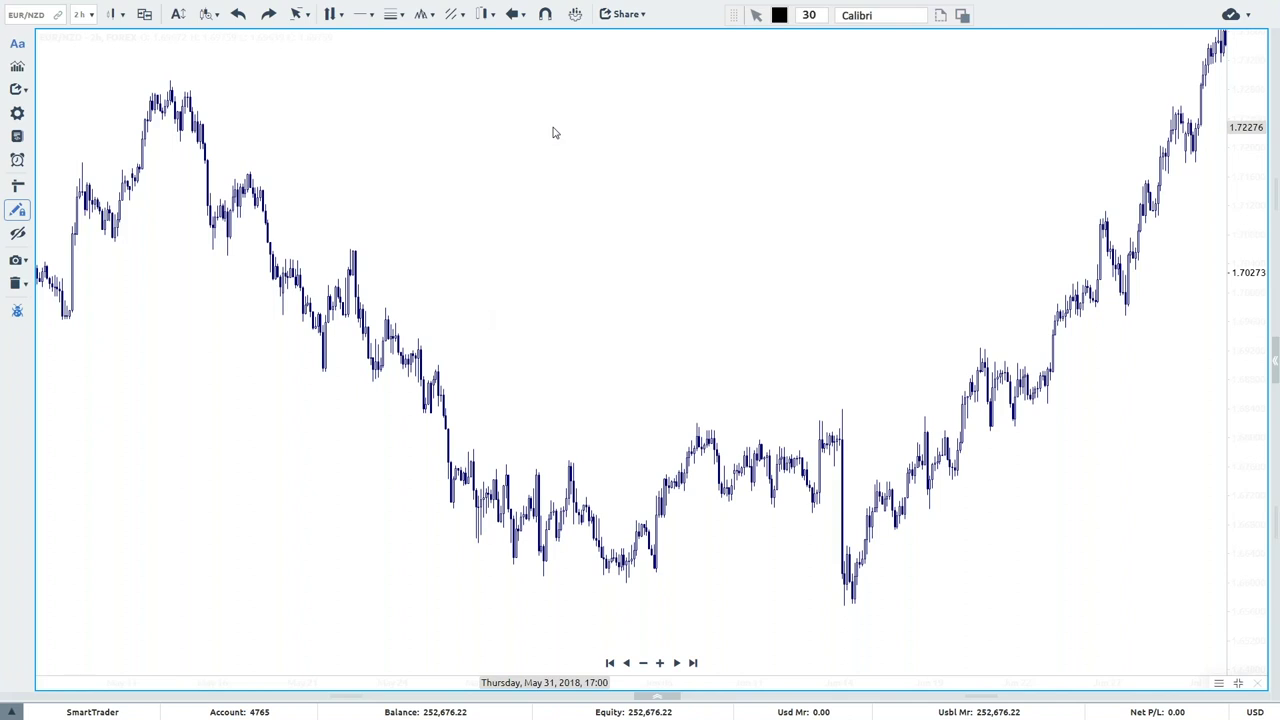
pyautogui.click(505, 70)
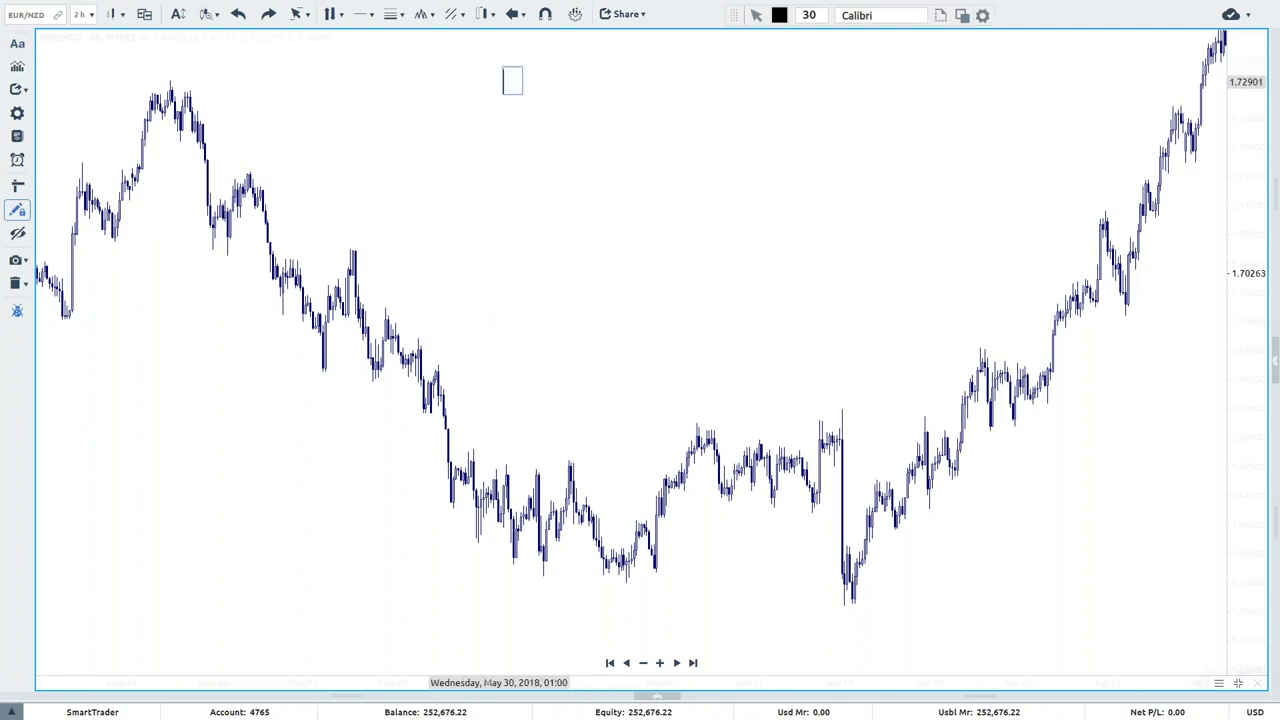
pyautogui.write('1)')
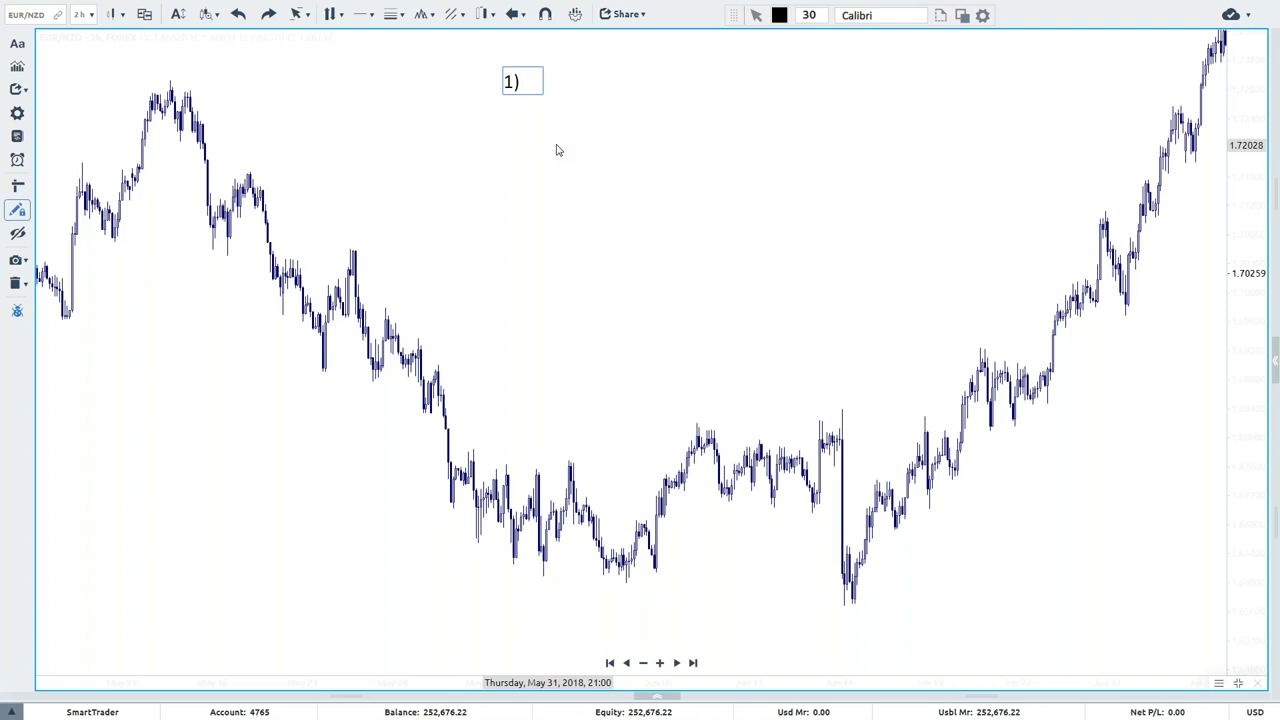
pyautogui.write('Which direction is the market going?')
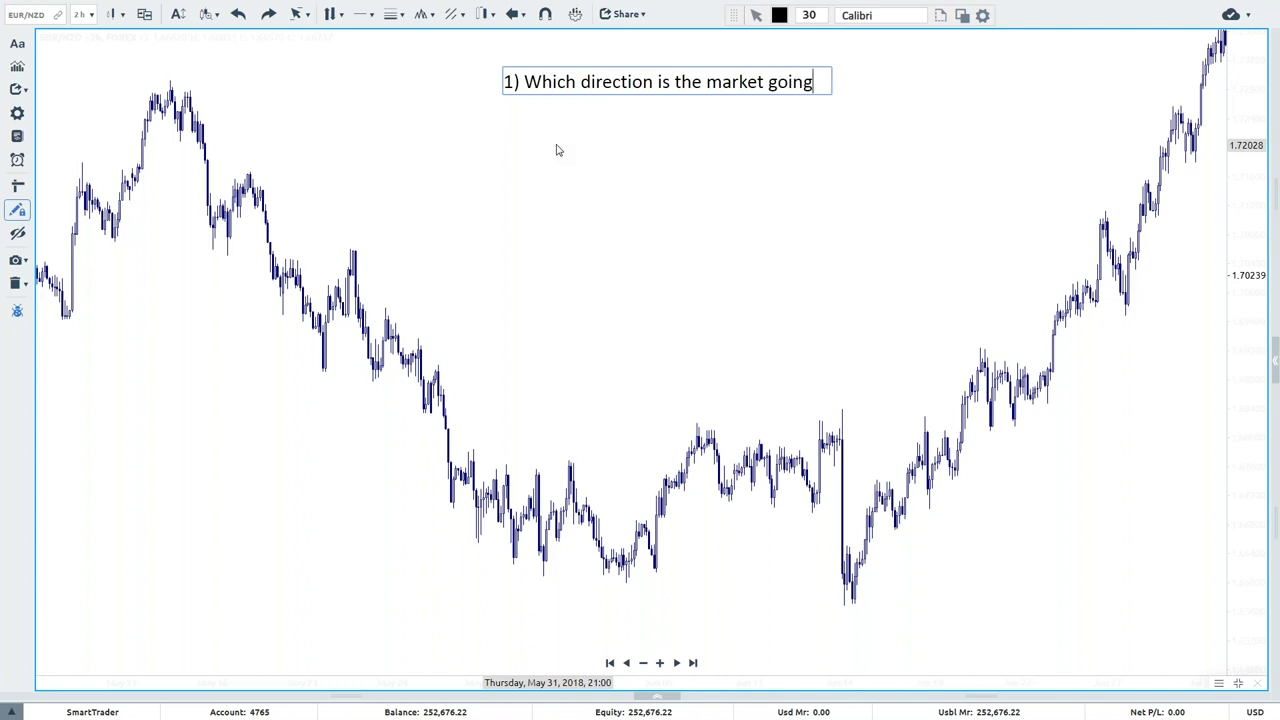
pyautogui.press('Return')
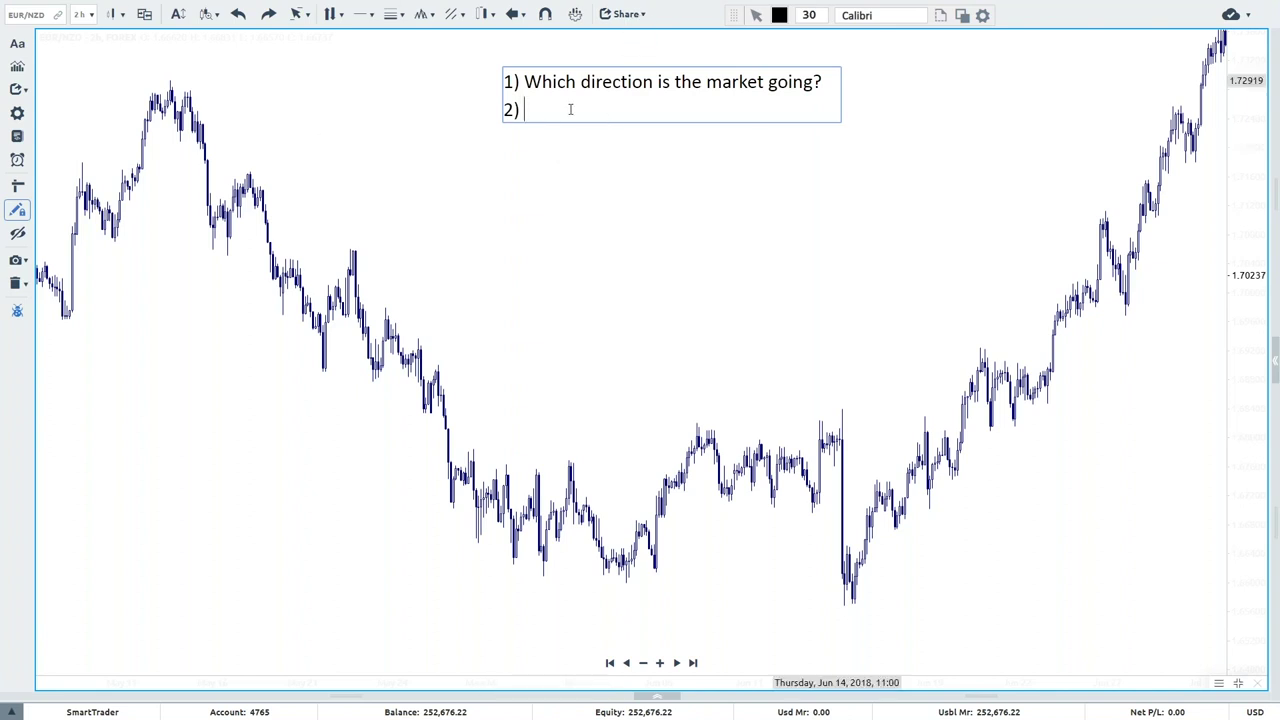
pyautogui.write('2) ')
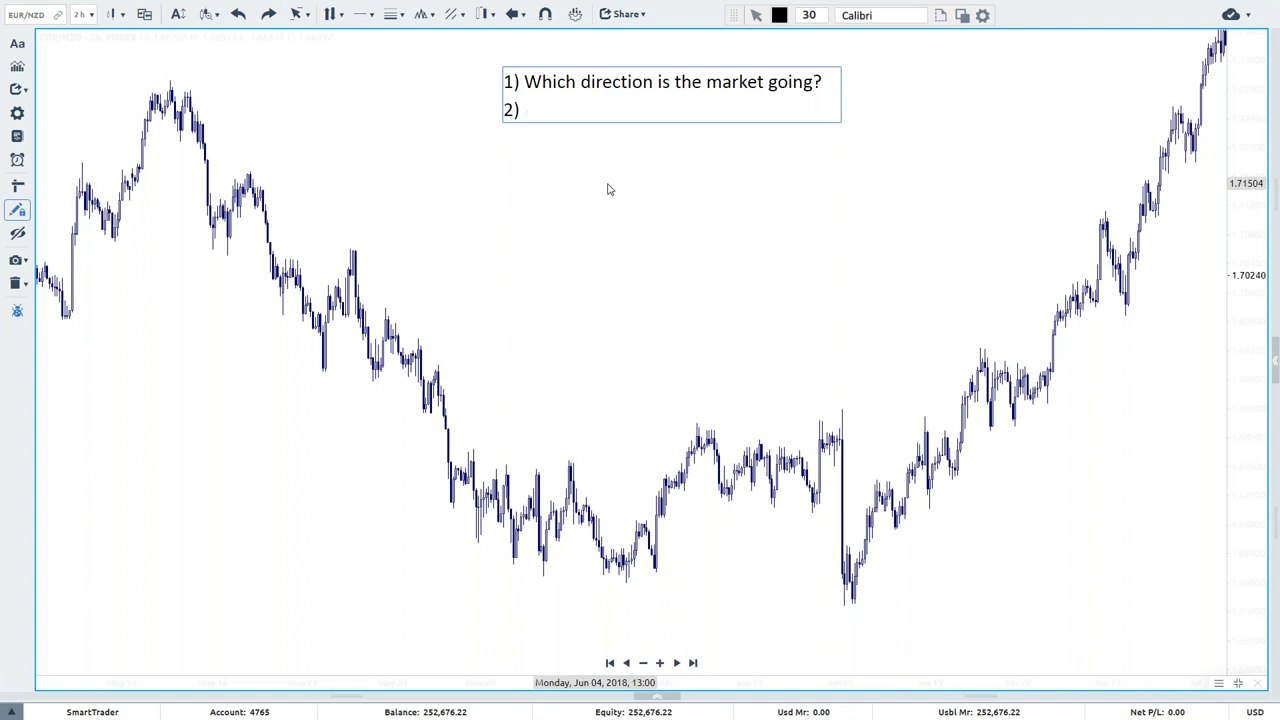
pyautogui.write('Where/why to get in?')
pyautogui.press('Return')
pyautogui.write('3) ')
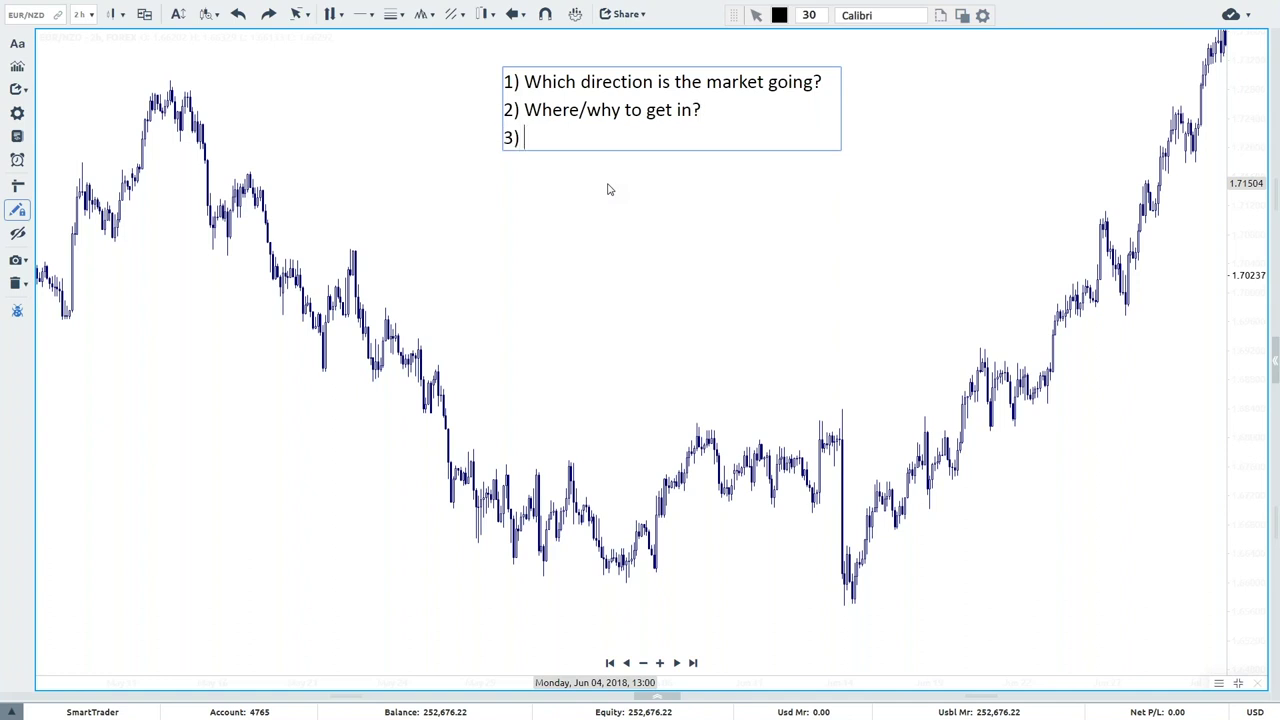
pyautogui.write('Where/why to get out?')
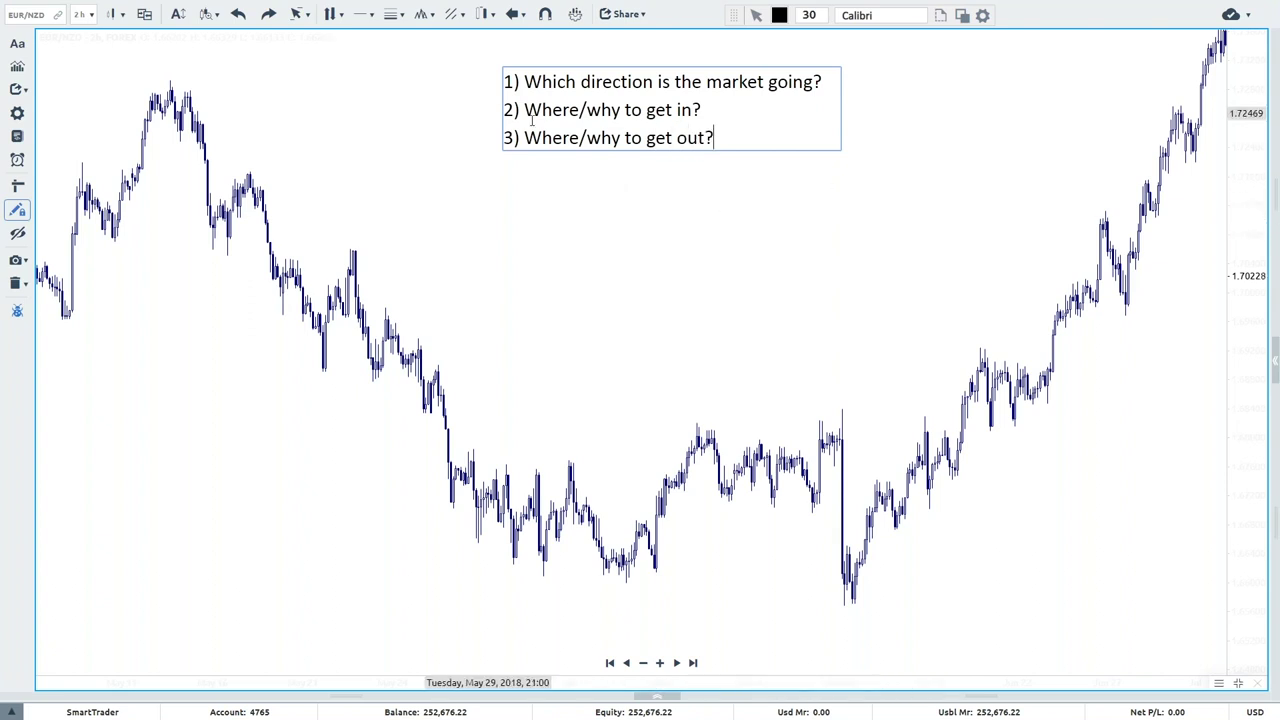
# Finish the three-question note and move it to the empty area above the mid-June candles.
pyautogui.rightClick(340, 88)
pyautogui.press('Escape')
pyautogui.moveTo(626, 113); pyautogui.dragTo(862, 97)
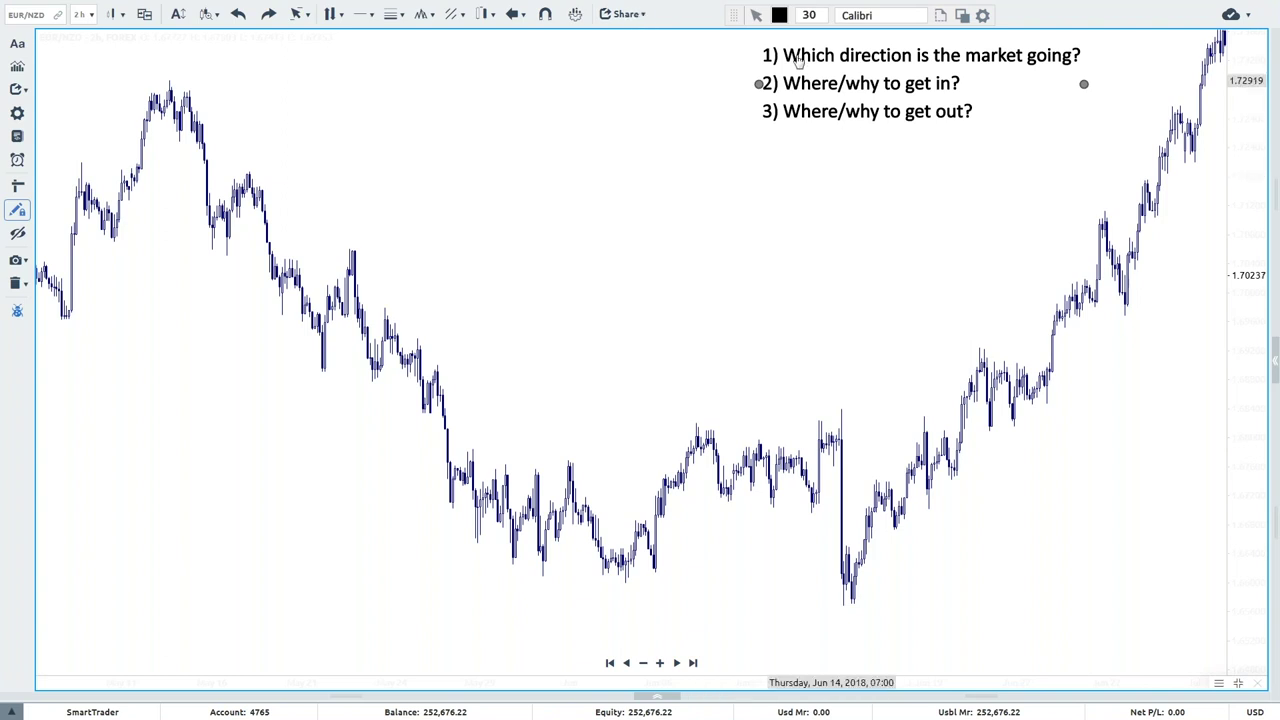
# Add the text "Trend Line Tool" in the empty space above the downtrend, below the three-question note.
pyautogui.click(479, 210)
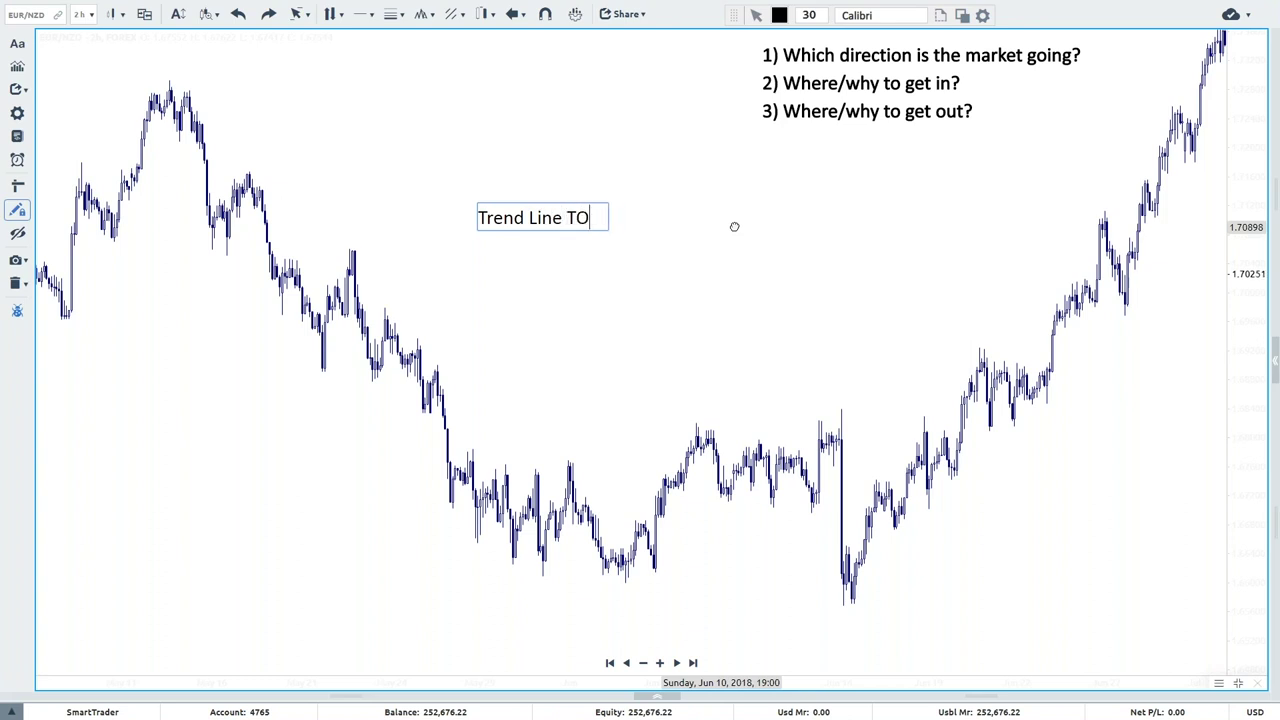
pyautogui.rightClick(802, 208)
pyautogui.press('Escape')
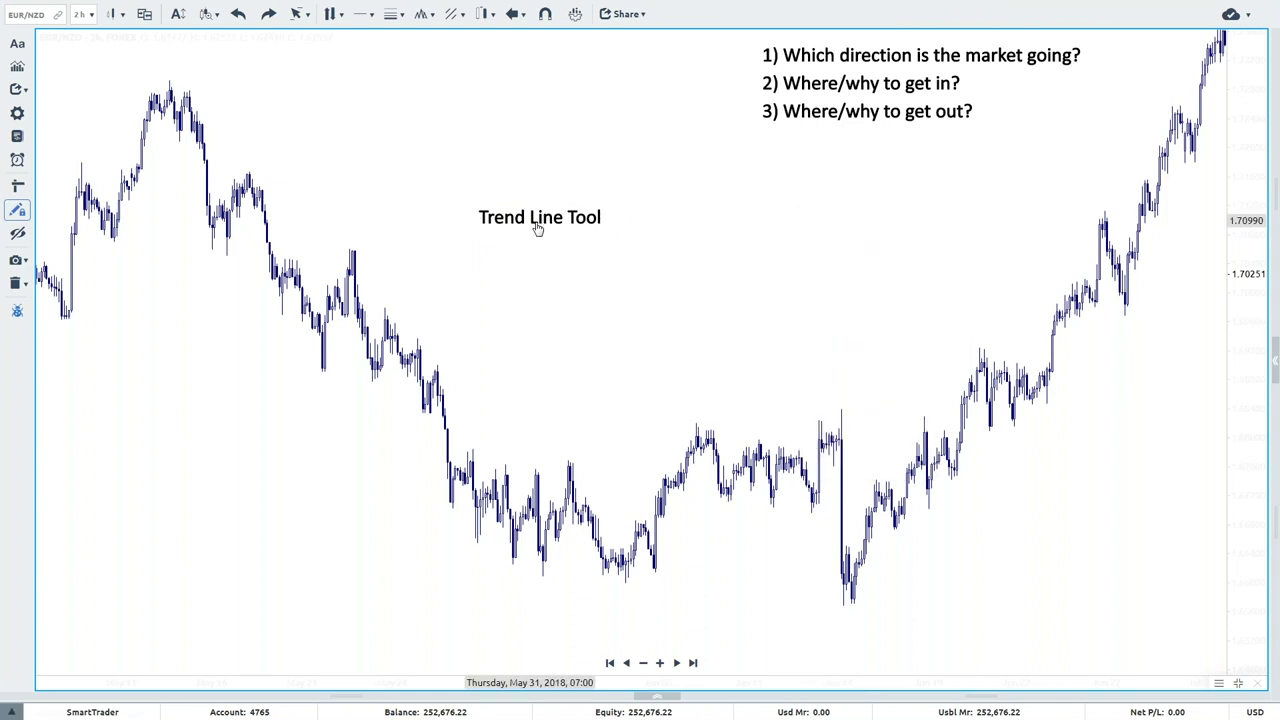
pyautogui.moveTo(539, 228); pyautogui.dragTo(602, 195)
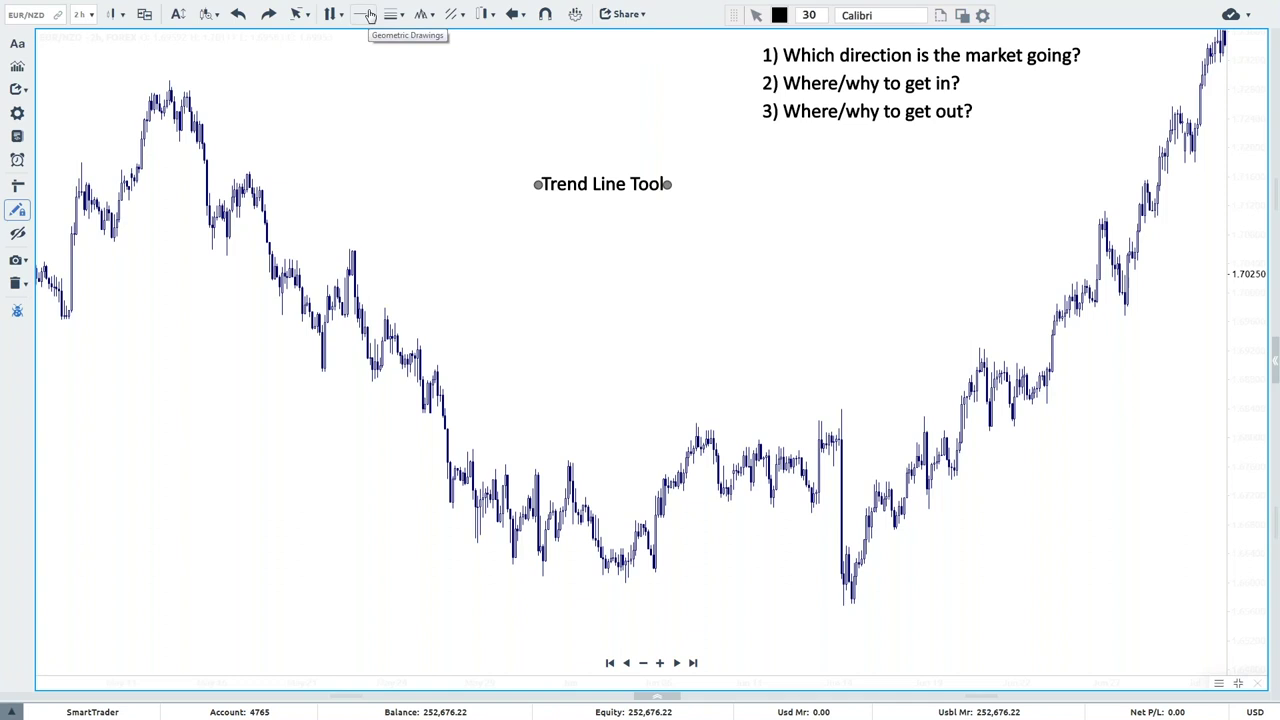
# Draw a cyan trend line of width 5 from the mid-May peak down across the mid-June spike high, extending past the late-June candles.
pyautogui.click(370, 16)
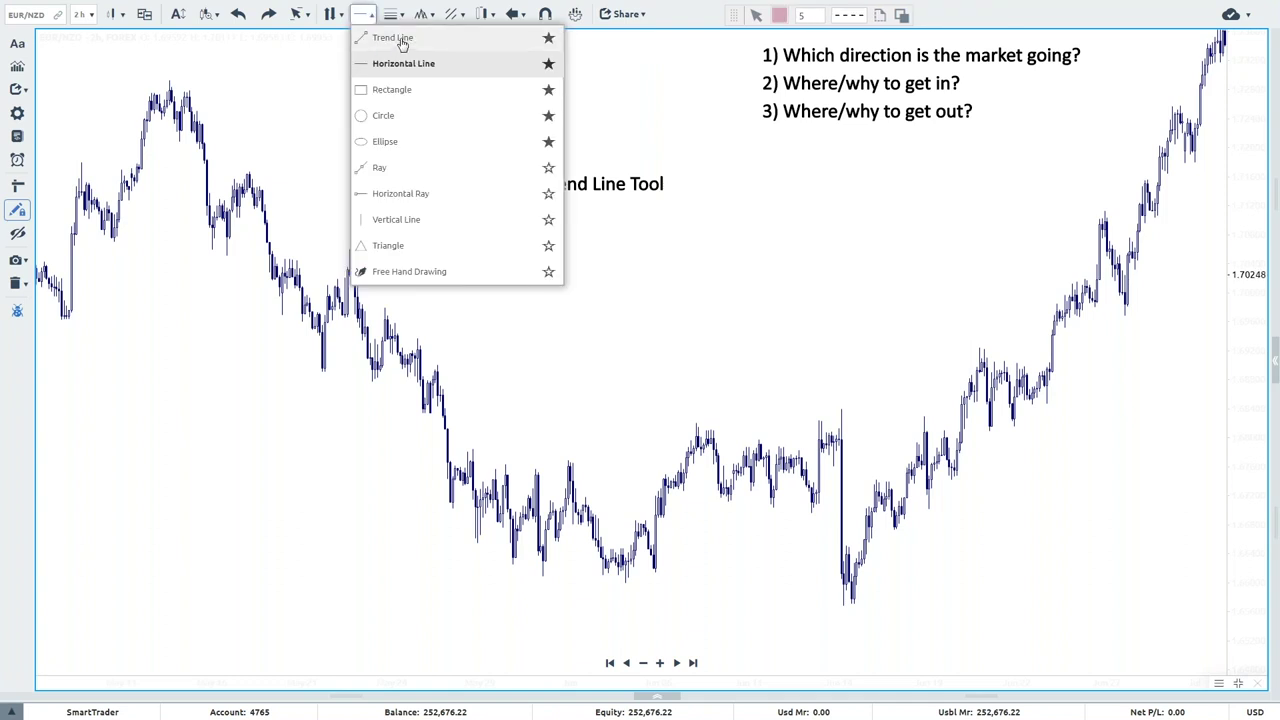
pyautogui.click(392, 38)
pyautogui.click(780, 16)
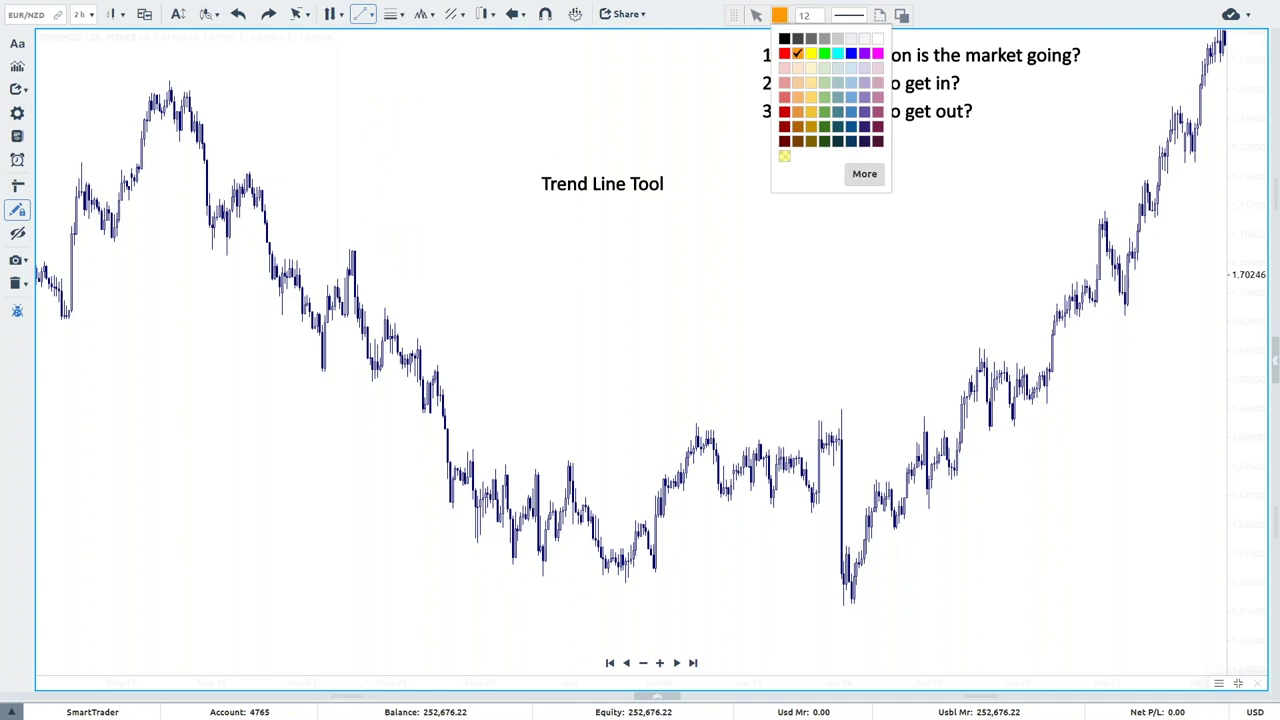
pyautogui.click(838, 55)
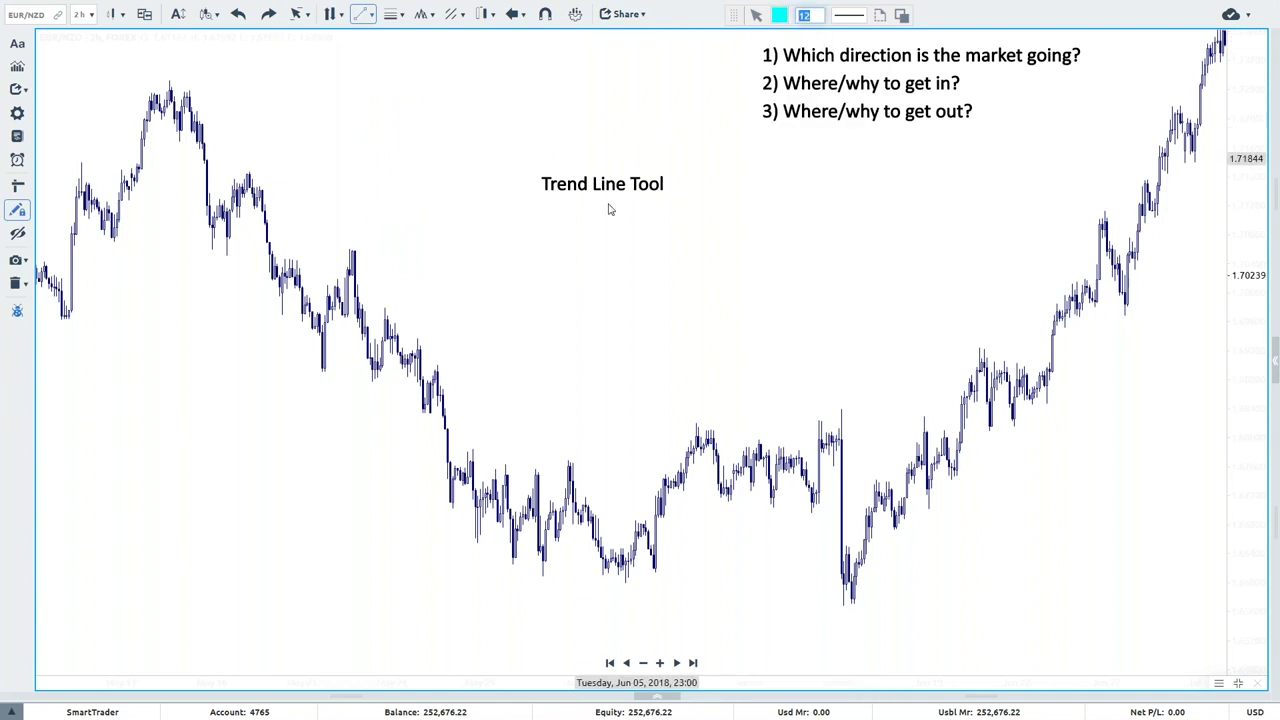
pyautogui.moveTo(170, 84)
pyautogui.mouseDown()
pyautogui.moveTo(1180, 551)
pyautogui.moveTo(1179, 571)
pyautogui.mouseUp()
pyautogui.rightClick(954, 183)
pyautogui.click(982, 192)
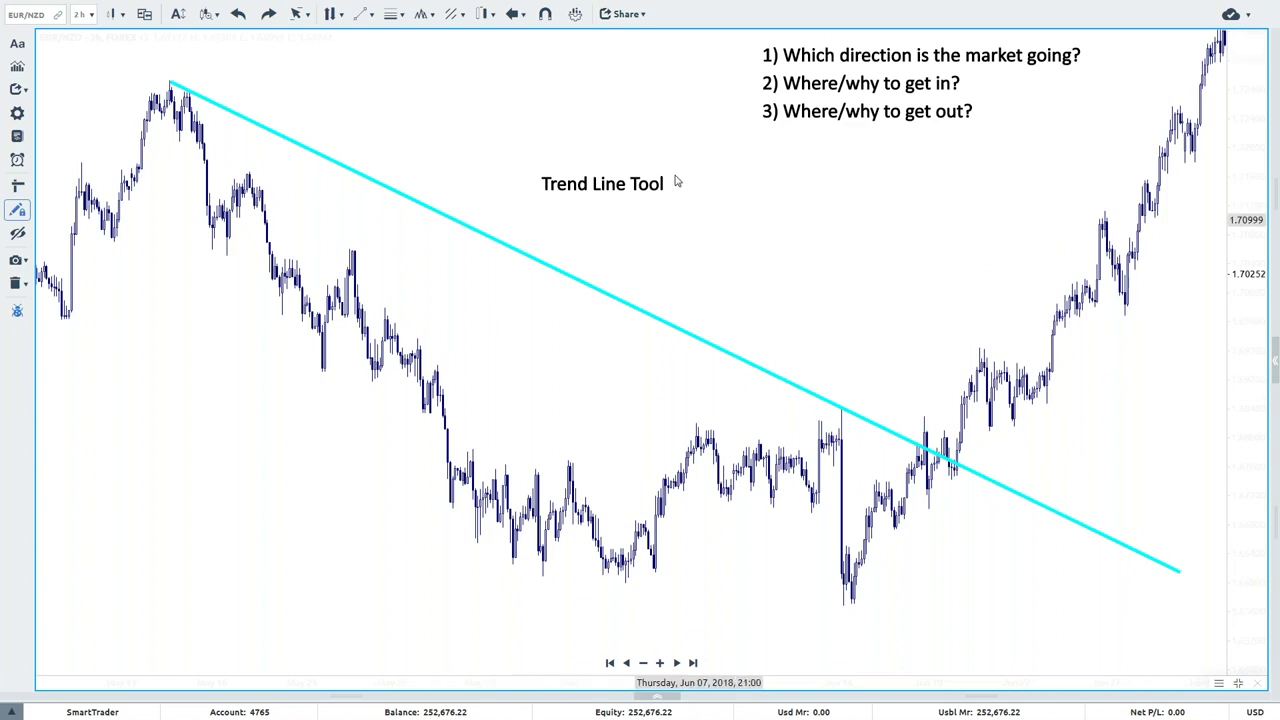
pyautogui.rightClick(406, 65)
pyautogui.click(436, 75)
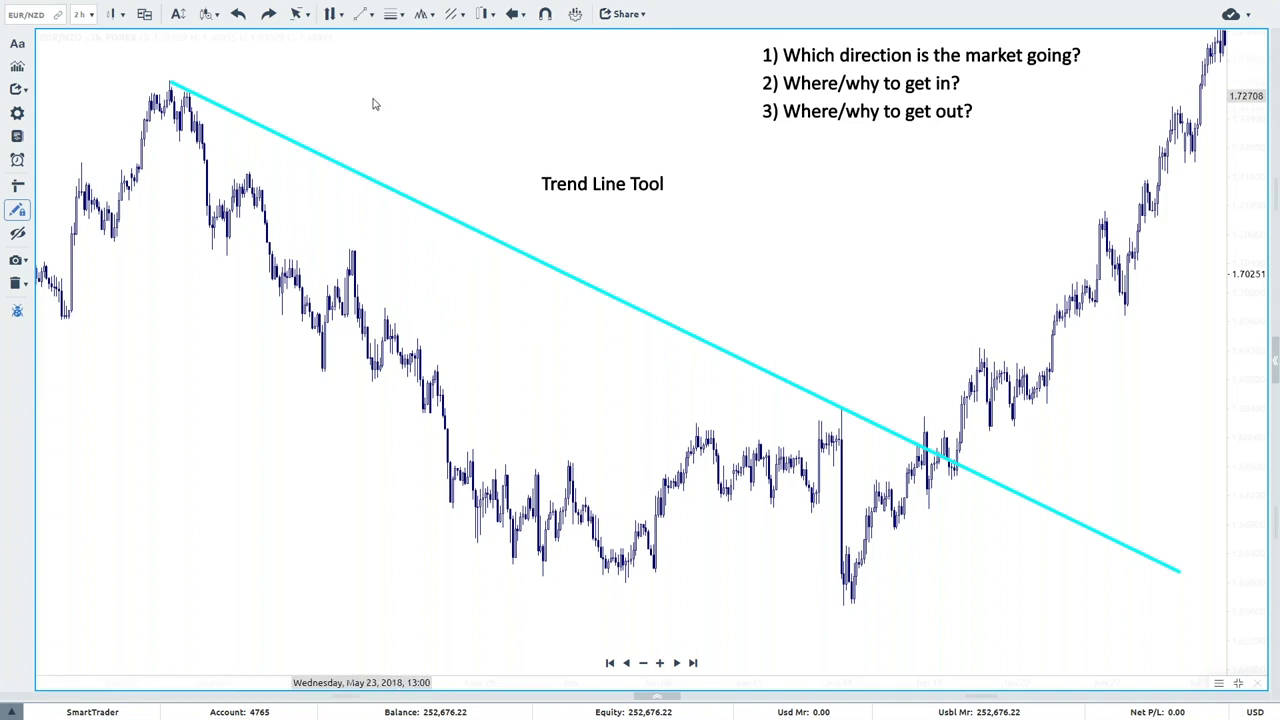
# Trace the downtrend's swings from the mid-May peak with an orange zigzag of width 12, and add the text "SELL ZONE" below the cyan line.
pyautogui.click(361, 15)
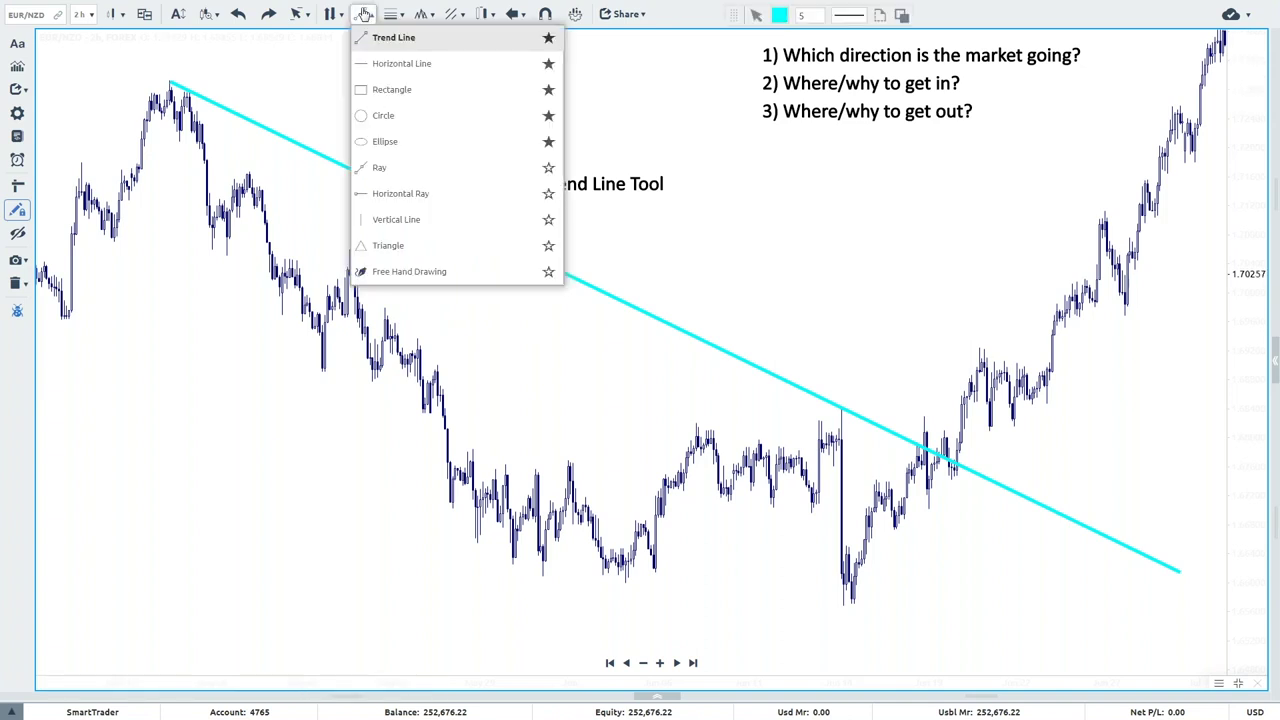
pyautogui.click(405, 38)
pyautogui.click(779, 15)
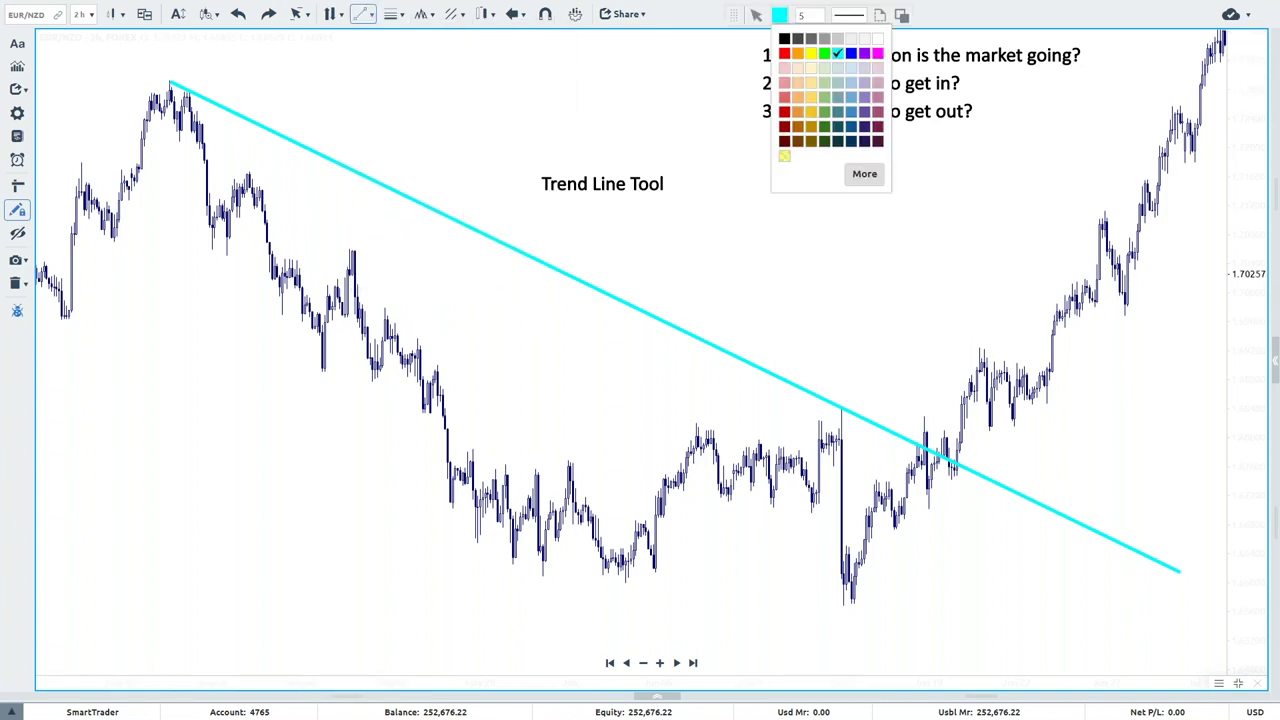
pyautogui.click(798, 54)
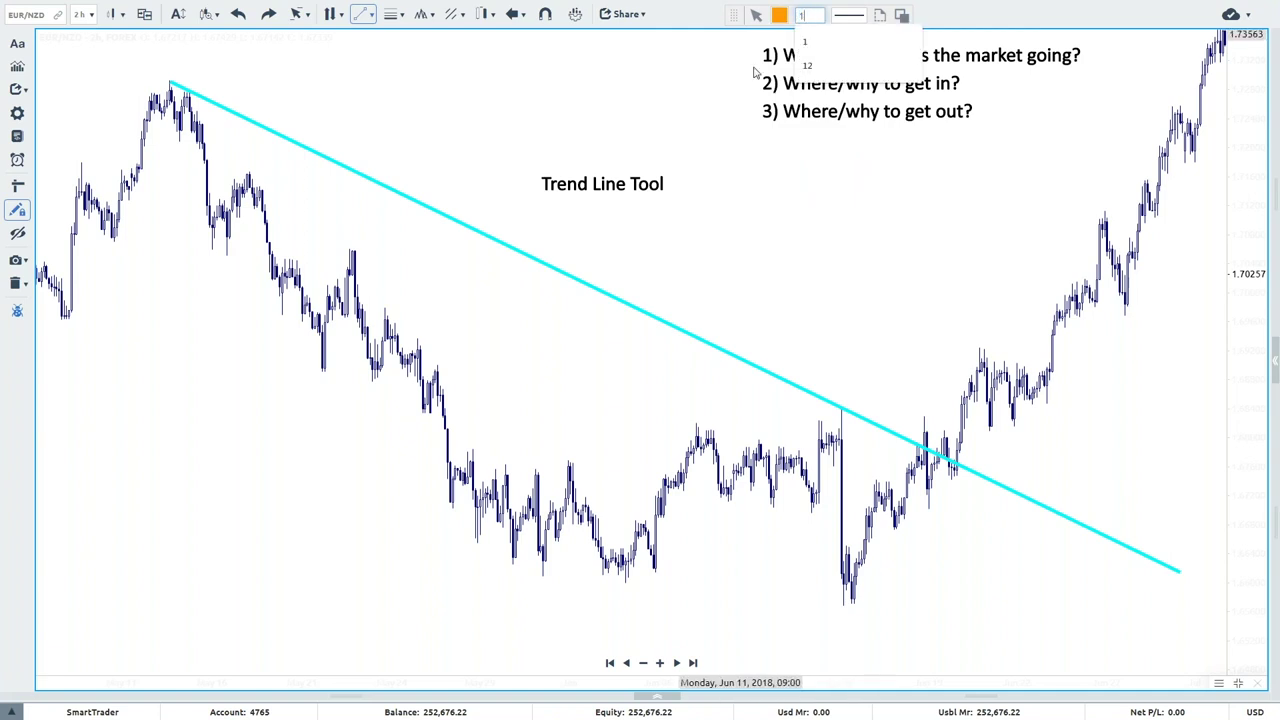
pyautogui.moveTo(164, 80)
pyautogui.mouseDown()
pyautogui.moveTo(220, 256)
pyautogui.moveTo(250, 176)
pyautogui.moveTo(318, 360)
pyautogui.moveTo(354, 254)
pyautogui.moveTo(536, 566)
pyautogui.moveTo(569, 466)
pyautogui.moveTo(628, 590)
pyautogui.mouseUp()
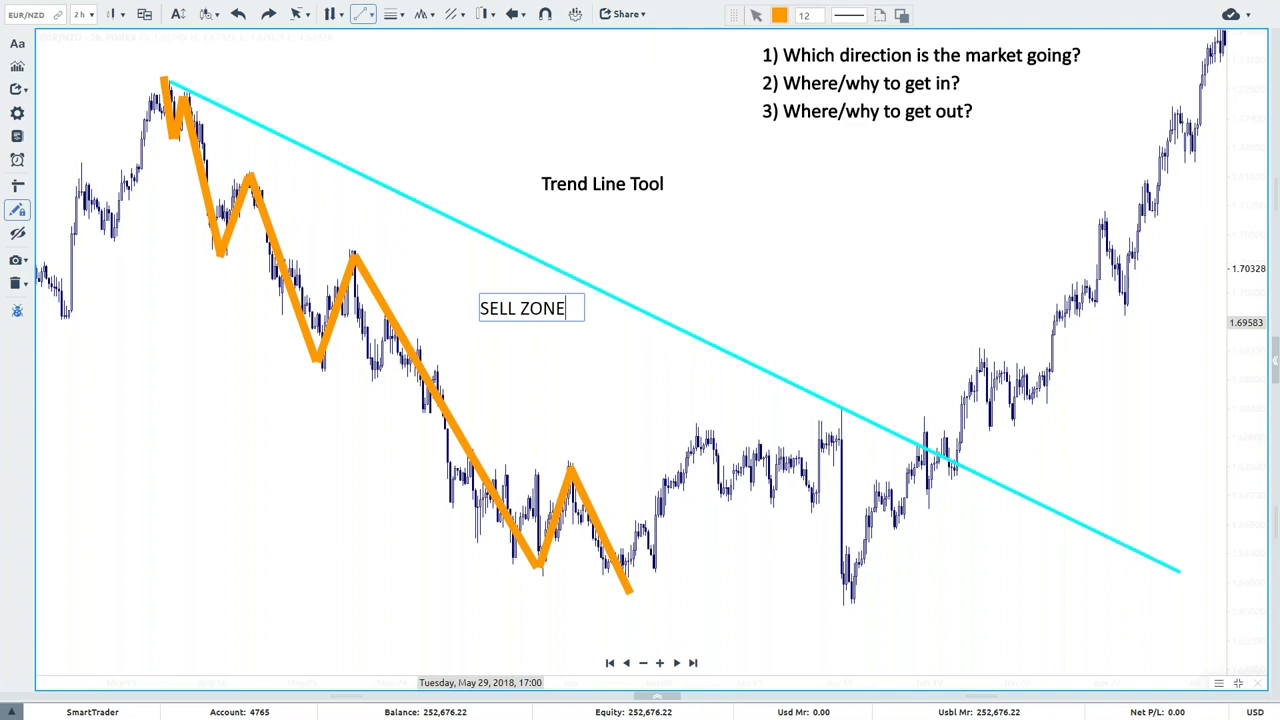
pyautogui.rightClick(805, 205)
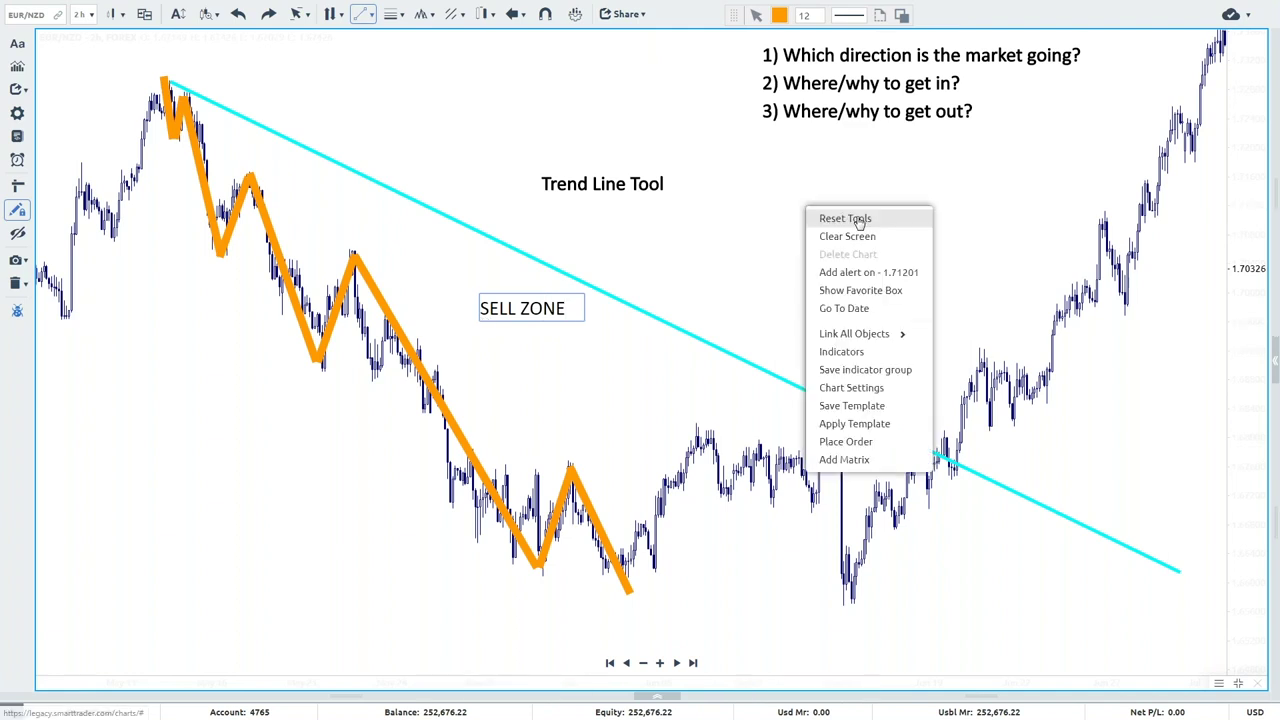
pyautogui.click(845, 218)
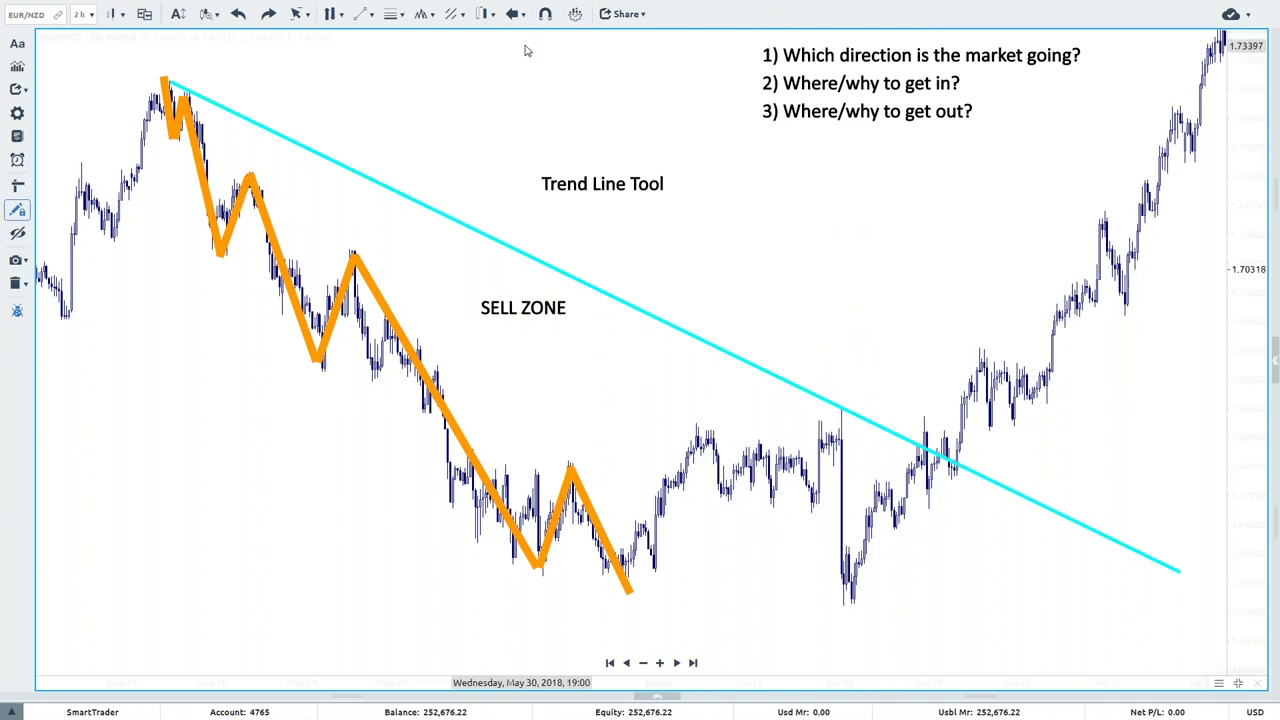
# Place red down arrows above the four lower swing highs of the orange downtrend zigzag.
pyautogui.click(520, 15)
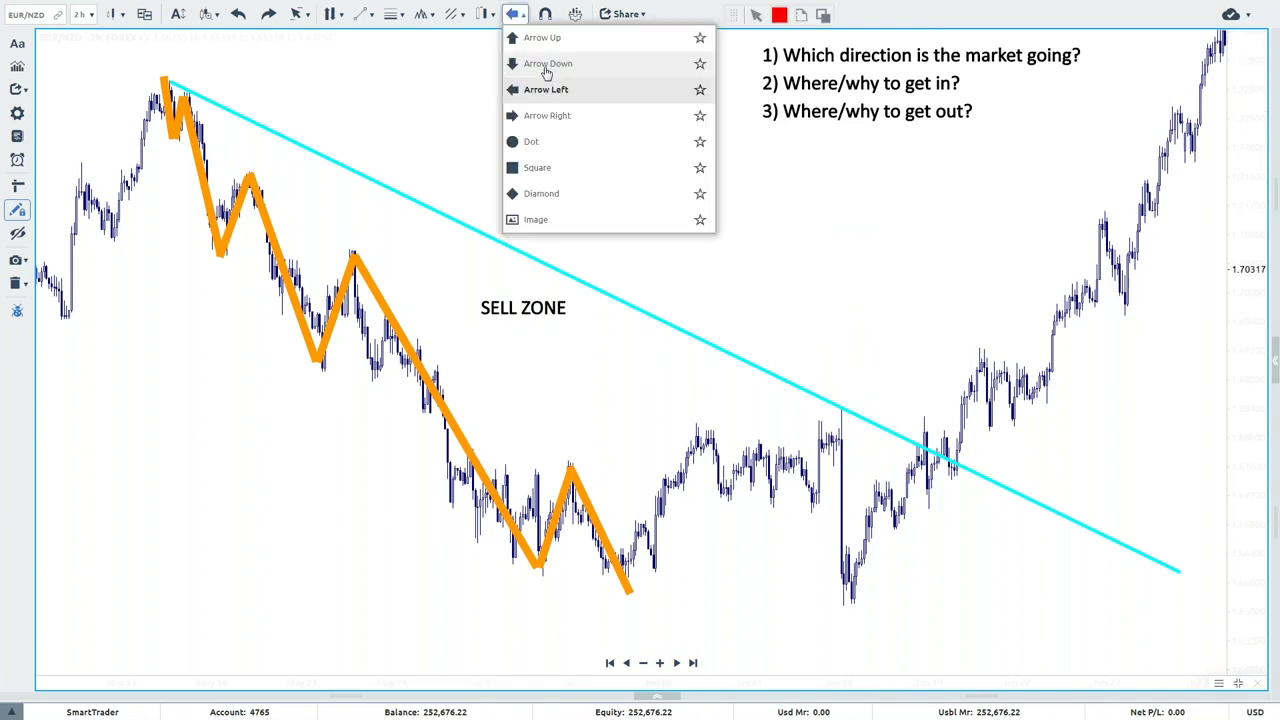
pyautogui.click(548, 63)
pyautogui.click(190, 80)
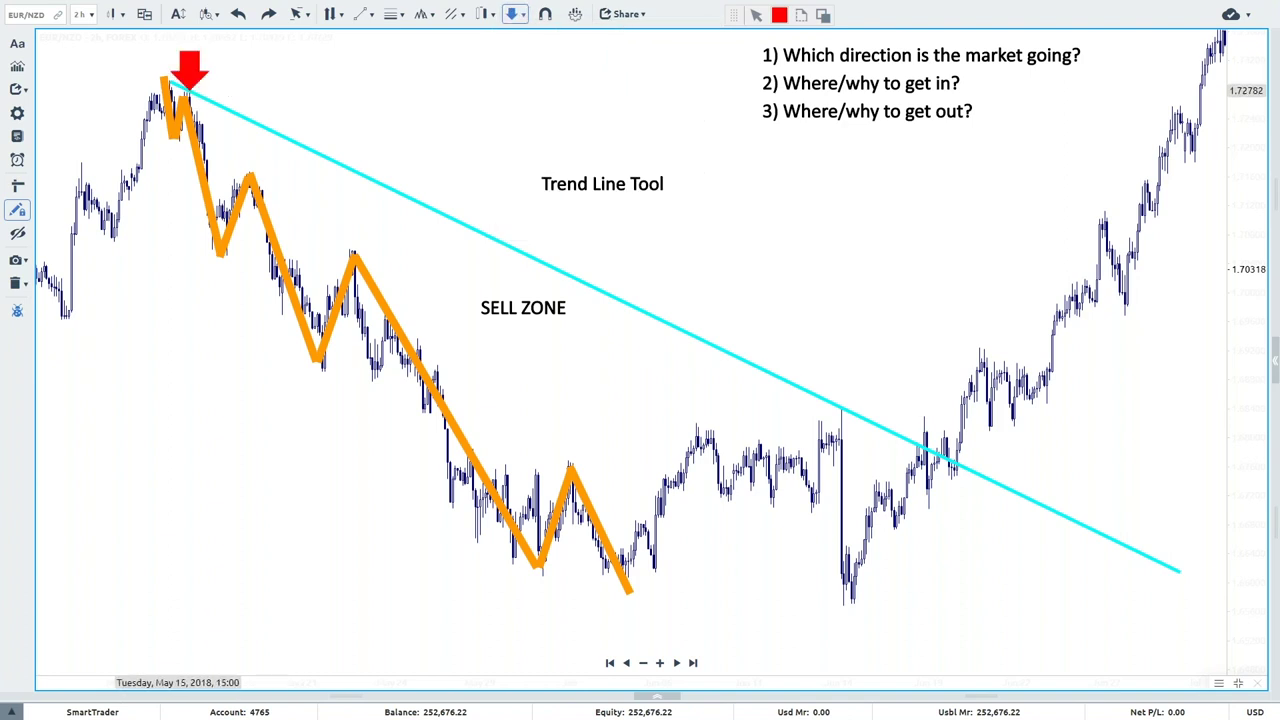
pyautogui.click(256, 160)
pyautogui.click(354, 238)
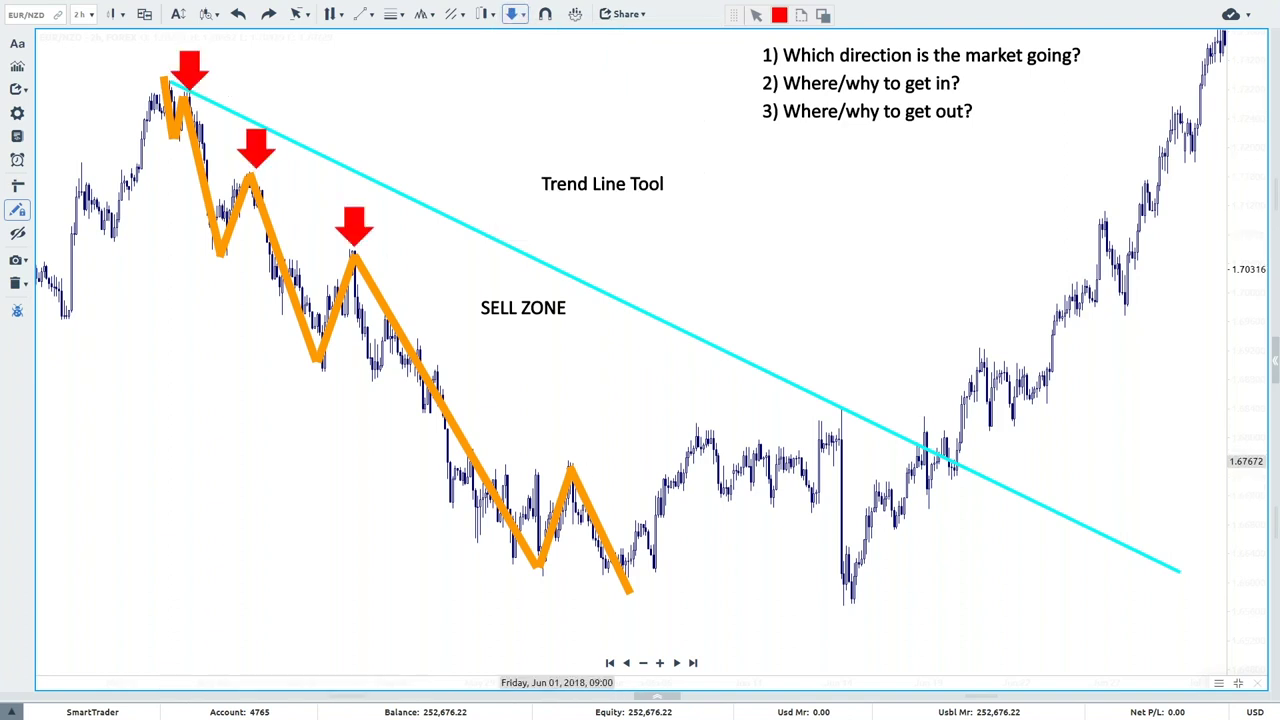
pyautogui.click(573, 452)
pyautogui.rightClick(843, 193)
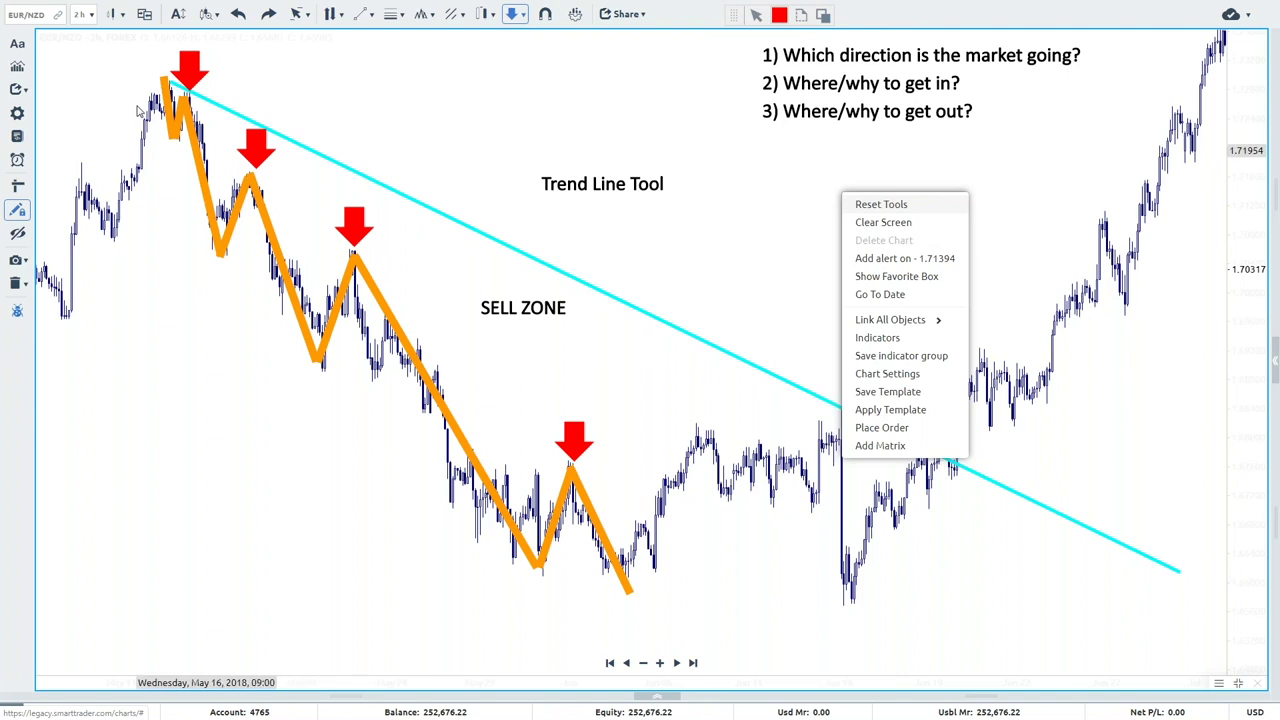
pyautogui.rightClick(494, 75)
pyautogui.click(535, 87)
# Draw an orange downward-sloping arrow of width 12 below the downtrend zigzag, running alongside it.
pyautogui.click(363, 14)
pyautogui.click(393, 40)
pyautogui.moveTo(139, 243)
pyautogui.mouseDown()
pyautogui.moveTo(498, 625)
pyautogui.moveTo(508, 657)
pyautogui.mouseUp()
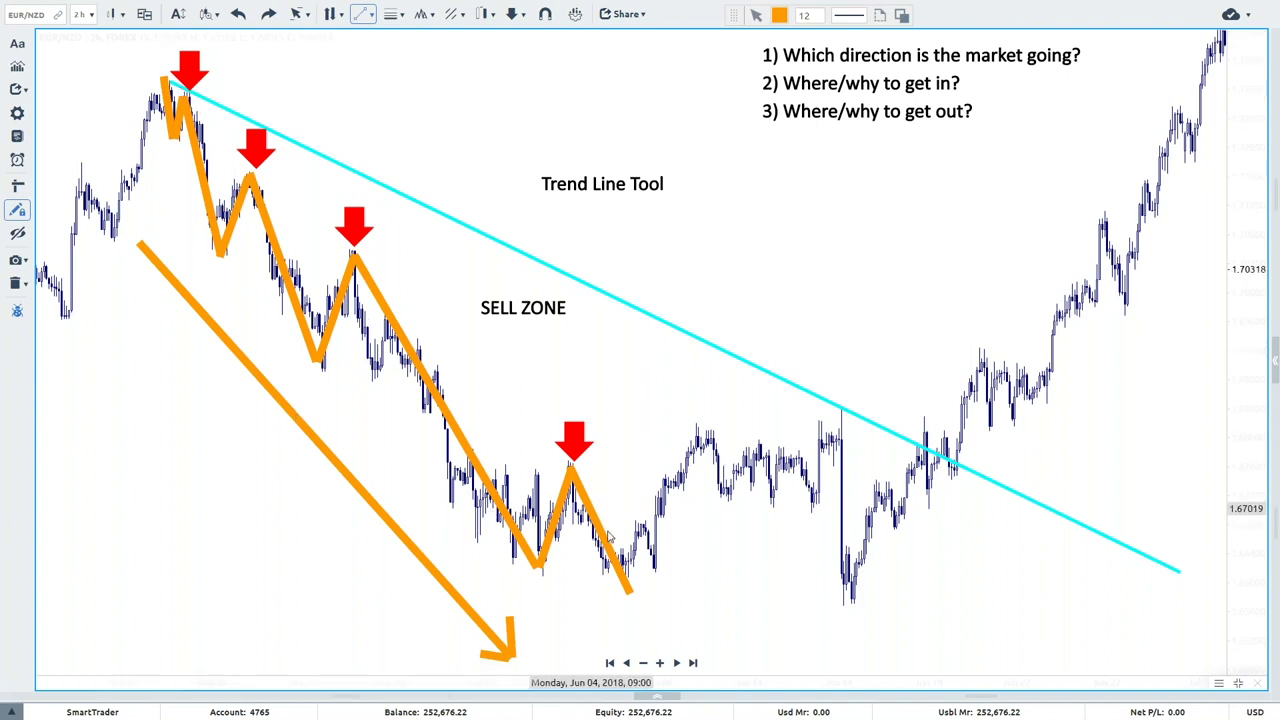
# Trace the uptrend's swings with an orange zigzag of width 12 from the mid-June low up to the last high.
pyautogui.click(847, 611)
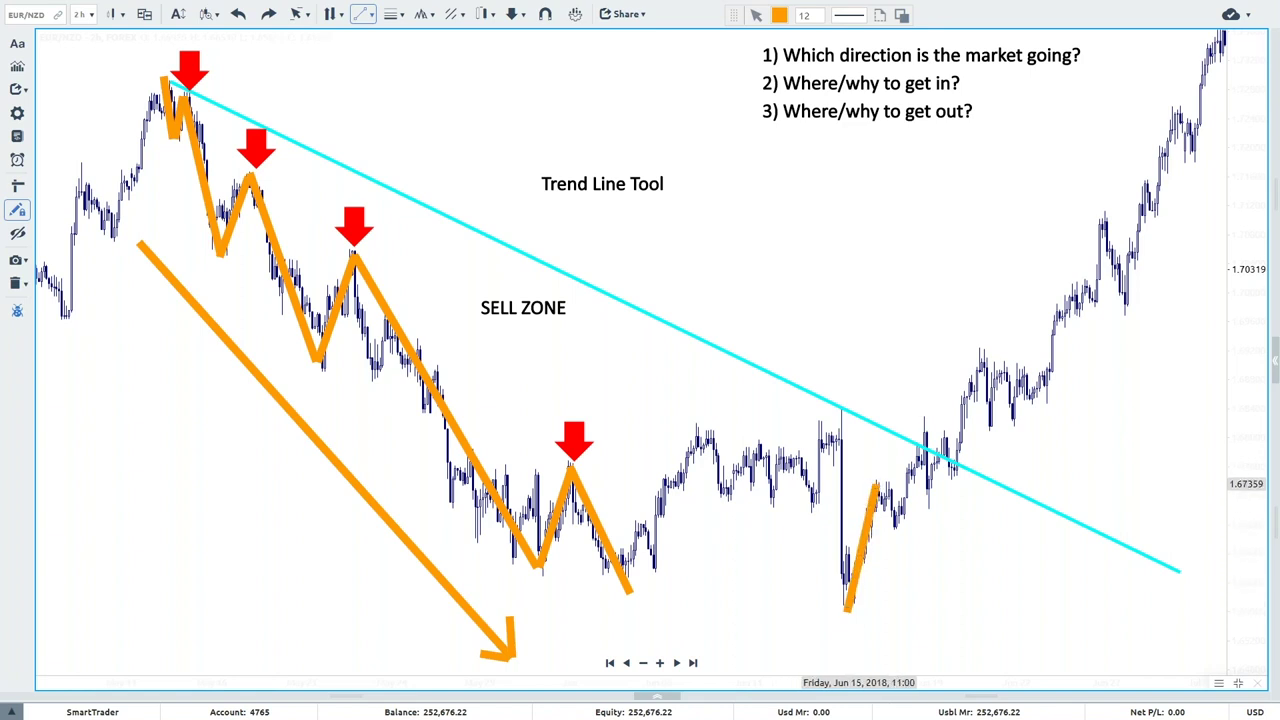
pyautogui.click(875, 485)
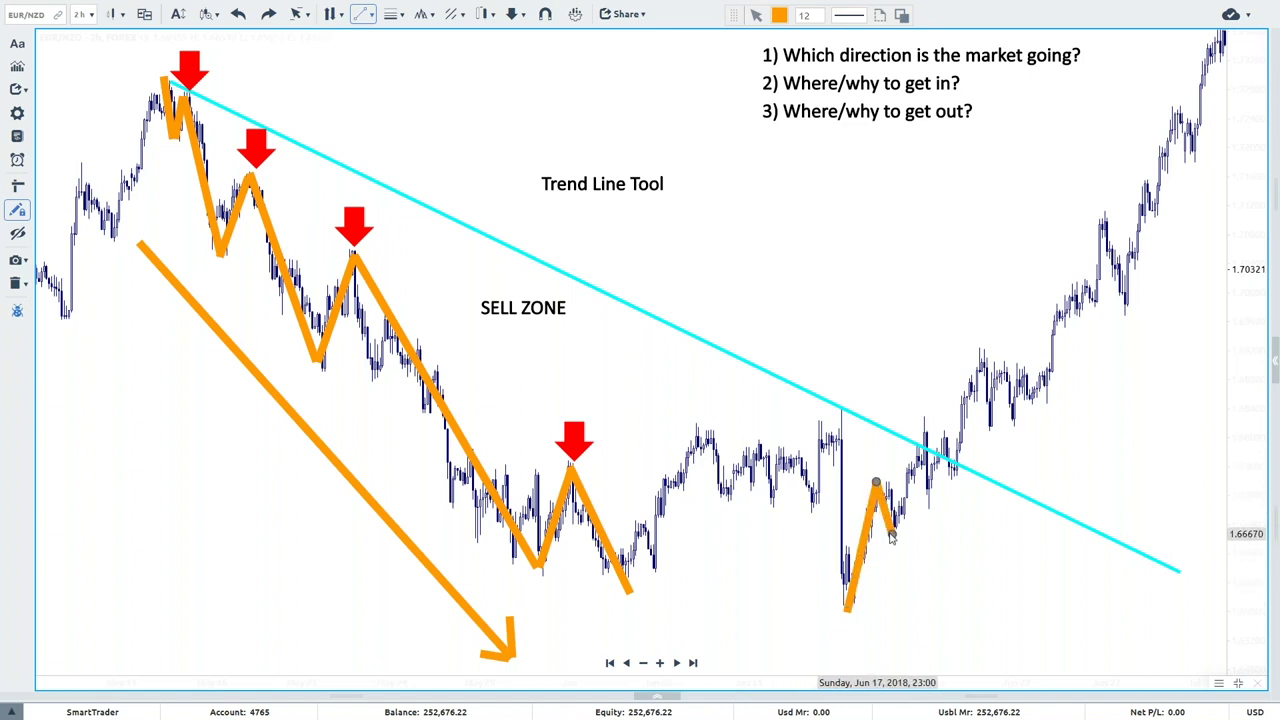
pyautogui.click(891, 534)
pyautogui.click(919, 417)
pyautogui.click(932, 510)
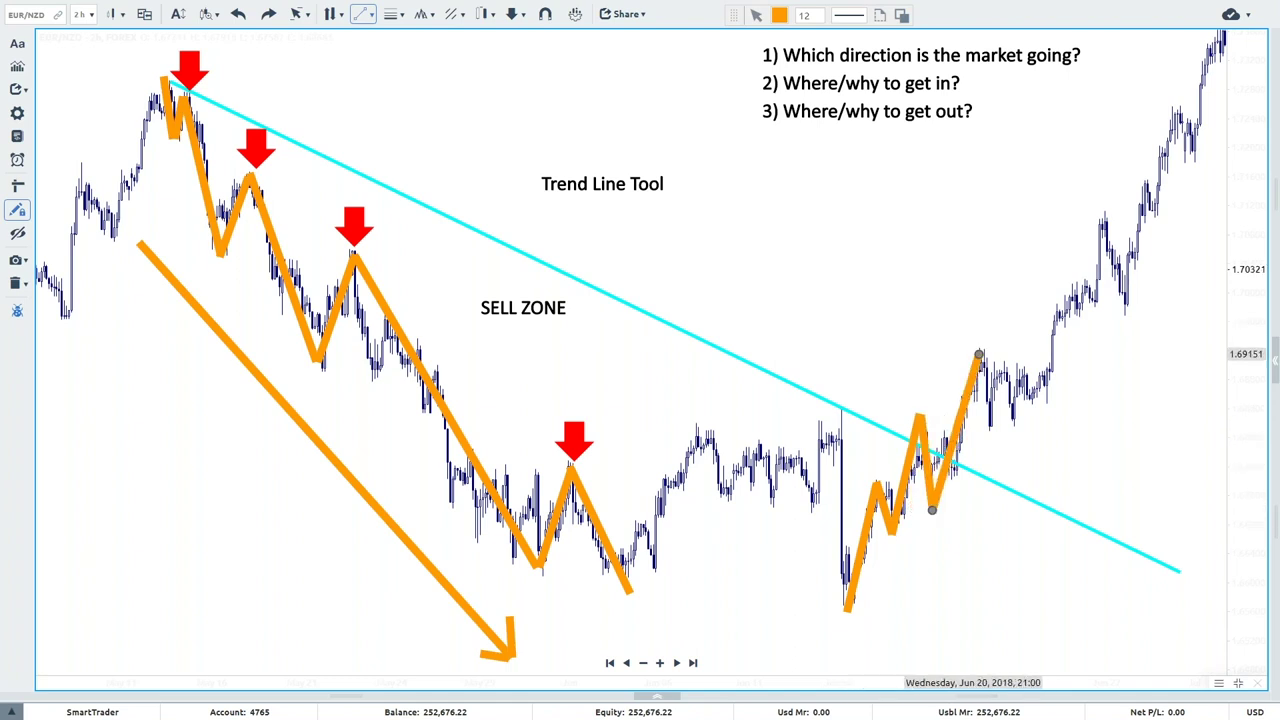
pyautogui.click(979, 354)
pyautogui.click(995, 428)
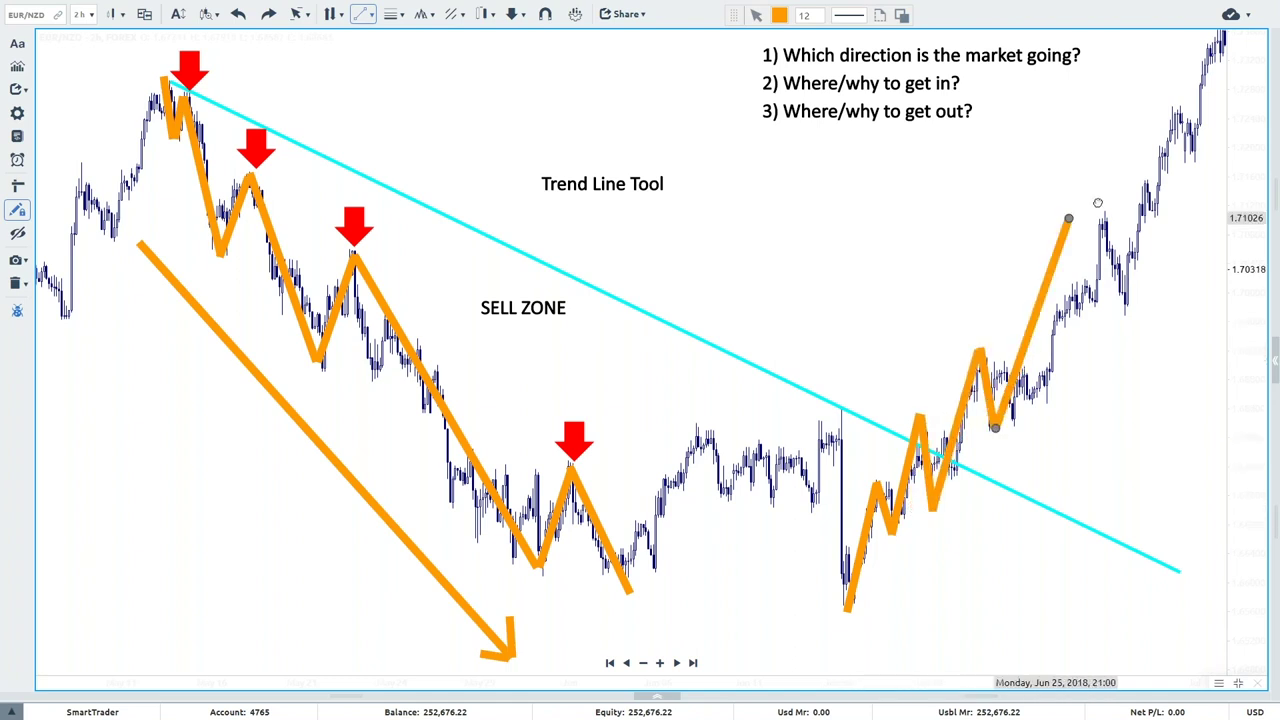
pyautogui.click(1101, 205)
pyautogui.click(1122, 310)
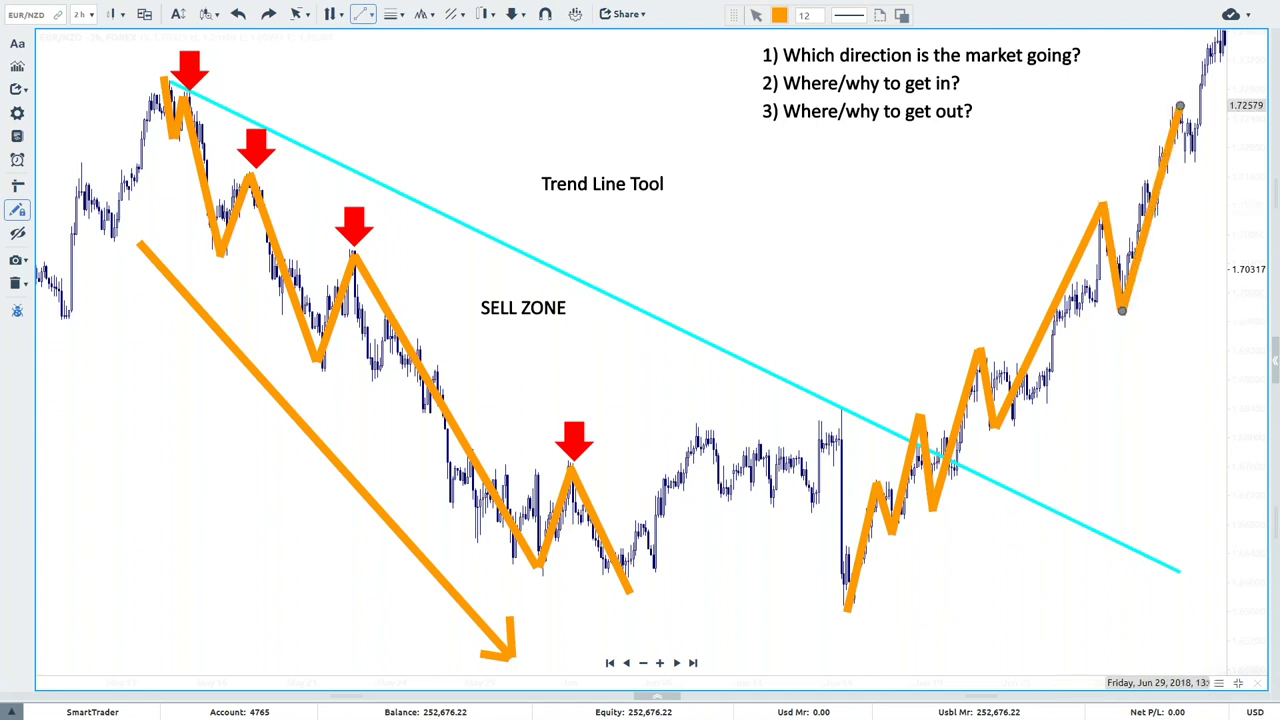
pyautogui.click(1170, 105)
pyautogui.click(1188, 157)
pyautogui.doubleClick(1222, 38)
# Draw an orange upward-sloping arrow of width 12 above the uptrend zigzag, and add the text "BUY ZONE" above the cyan line.
pyautogui.click(841, 372)
pyautogui.doubleClick(1154, 36)
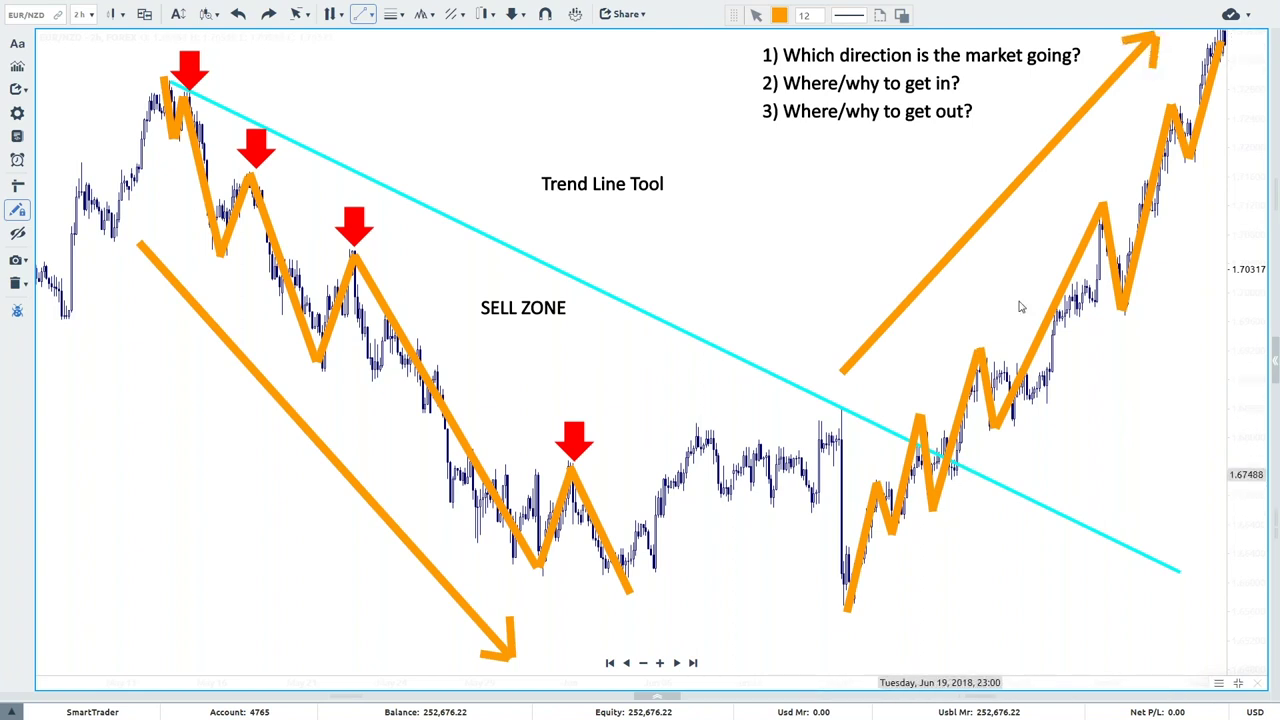
pyautogui.click(17, 43)
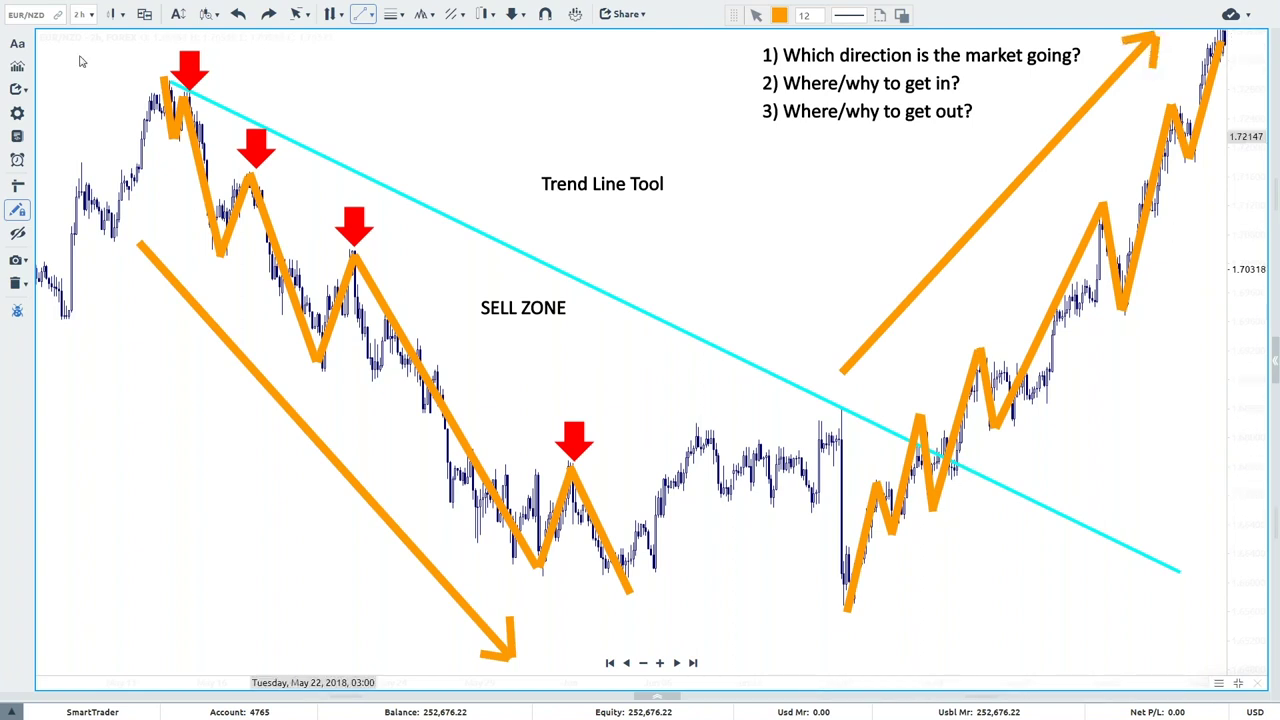
pyautogui.click(721, 305)
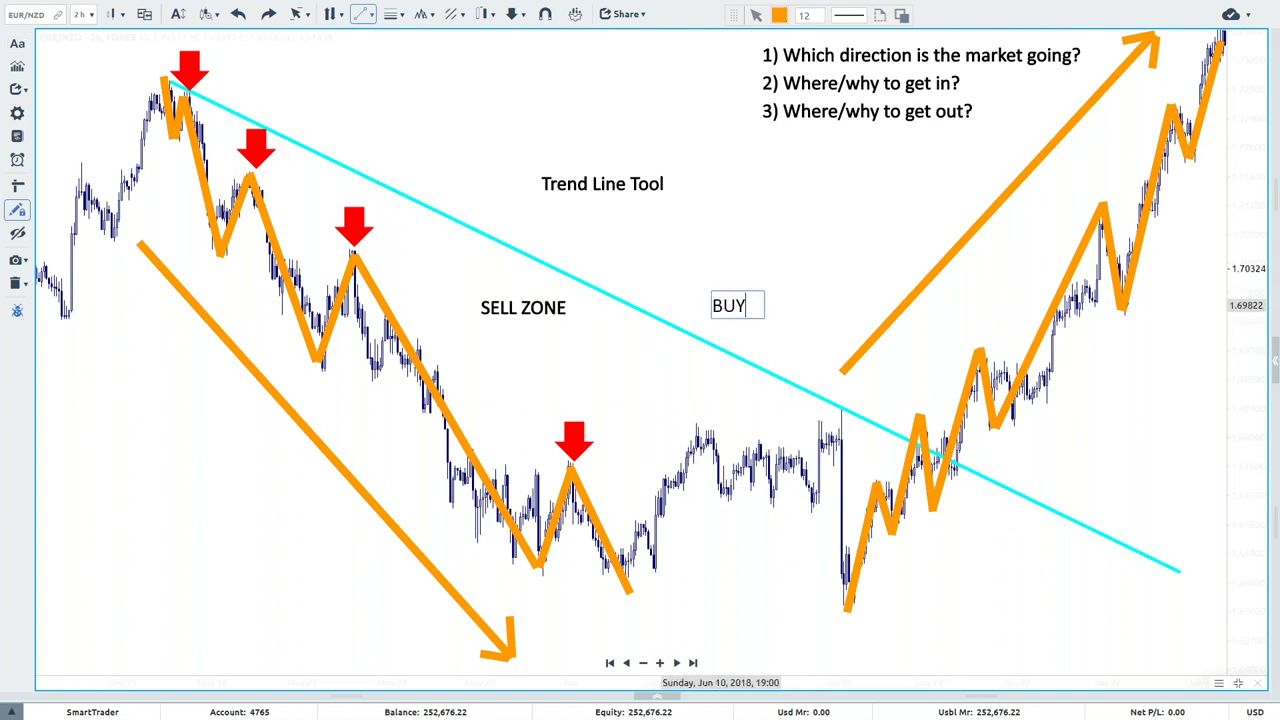
pyautogui.write('BUY ZONE')
pyautogui.rightClick(467, 90)
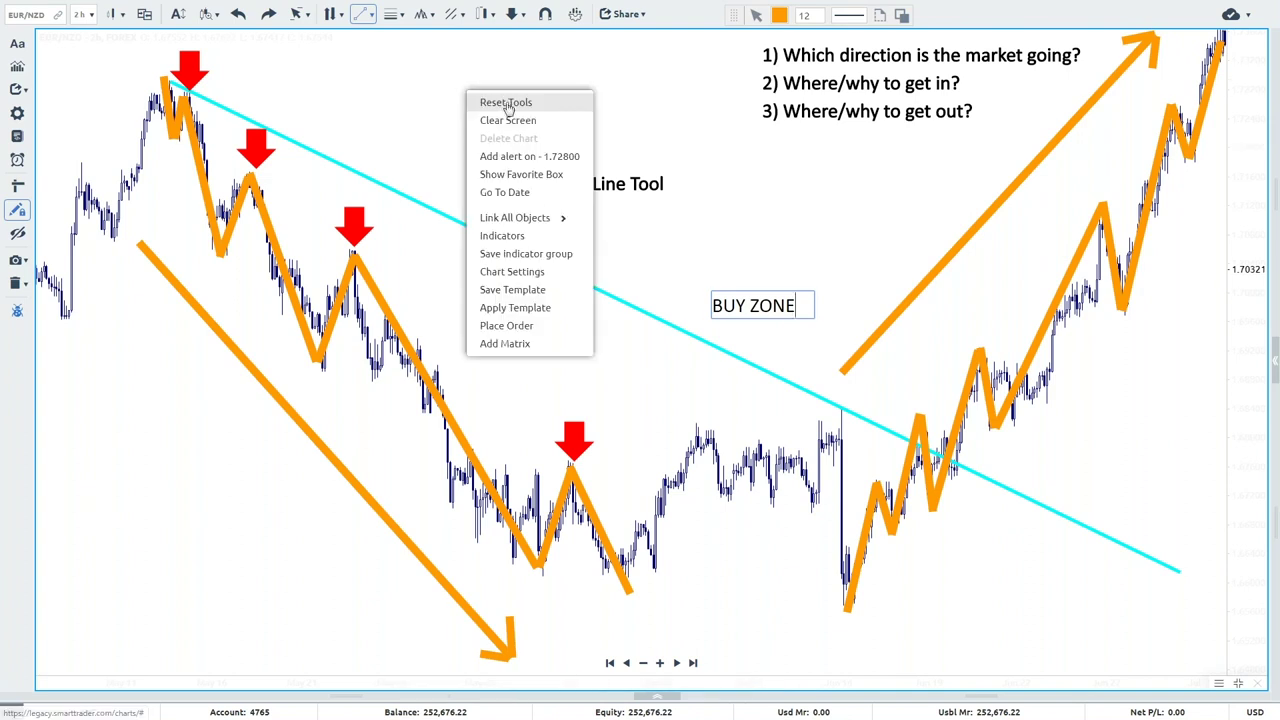
pyautogui.press('Escape')
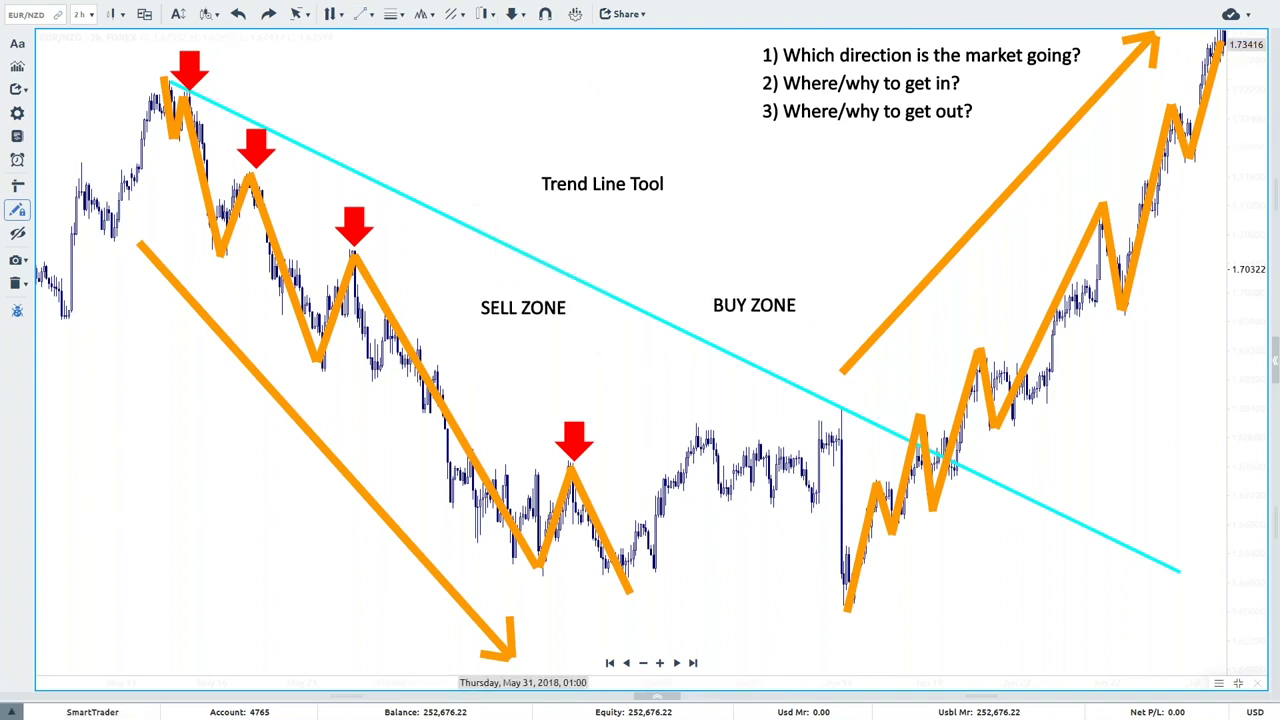
# Place green up arrows below the three higher swing lows at the upper end of the uptrend zigzag.
pyautogui.click(519, 16)
pyautogui.click(540, 38)
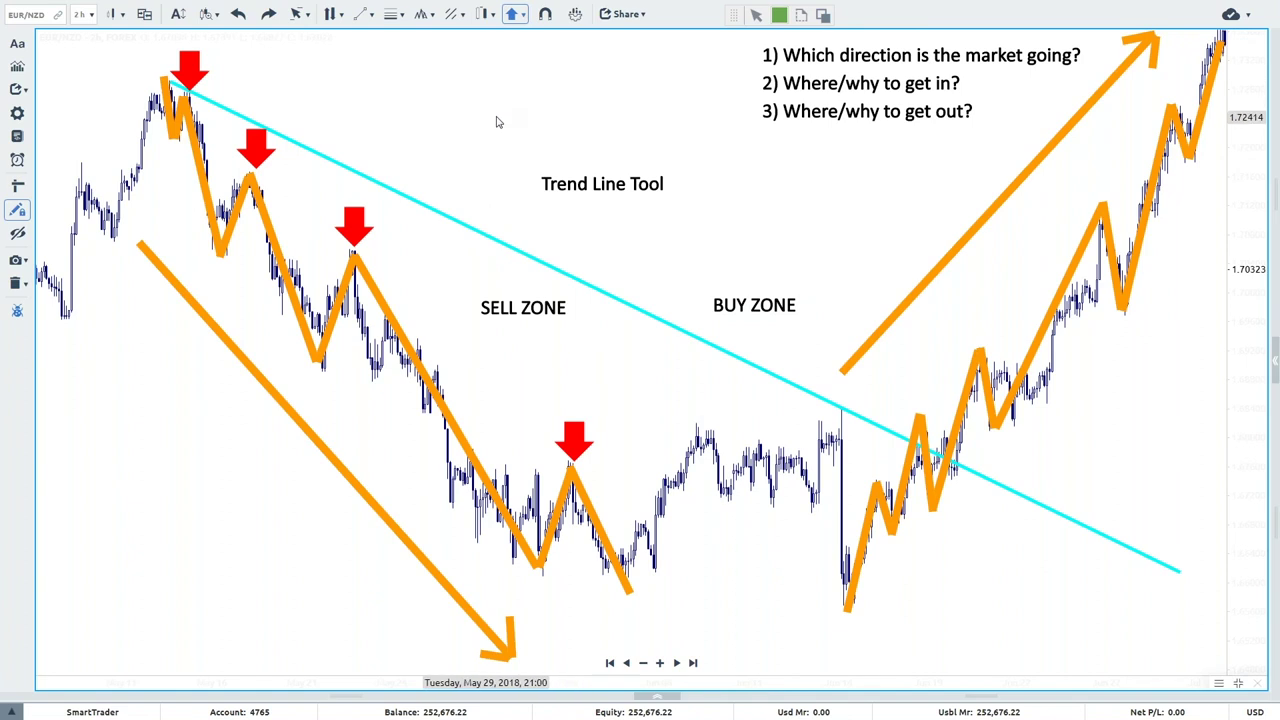
pyautogui.click(1010, 442)
pyautogui.click(1130, 314)
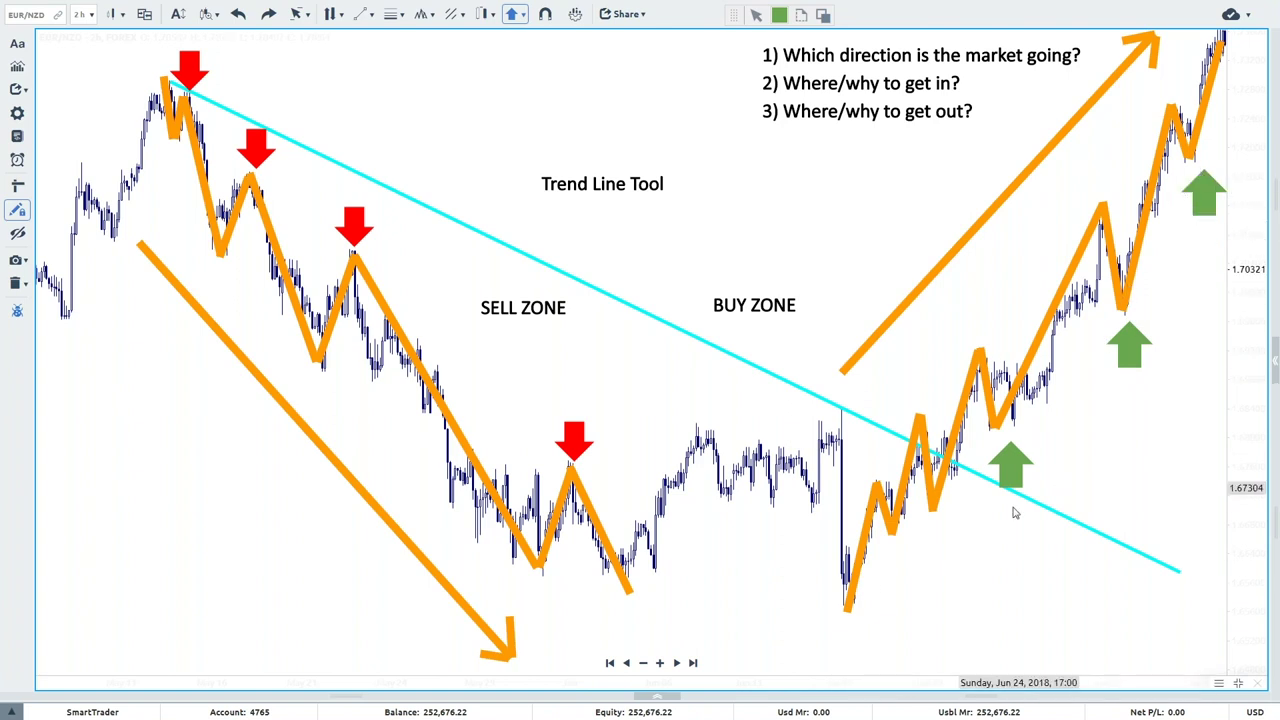
pyautogui.rightClick(363, 90)
pyautogui.click(420, 104)
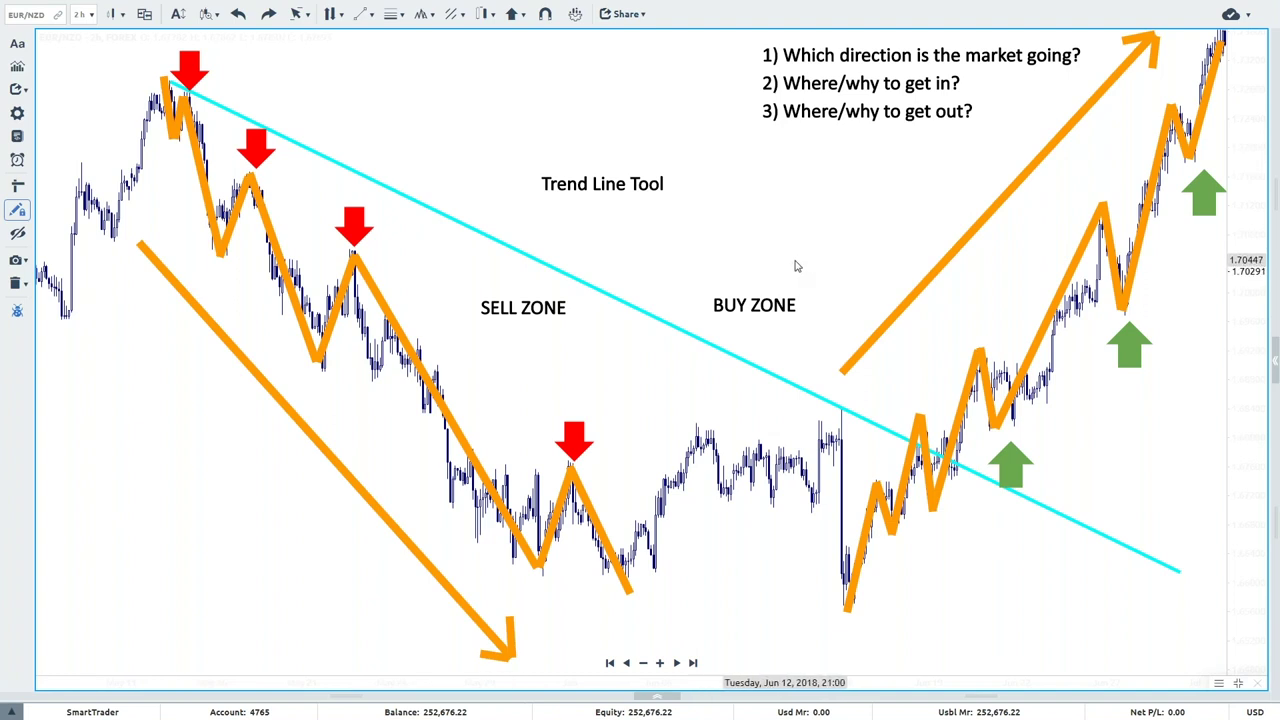
# Delete all trend lines from the chart, including the cyan line, the orange zigzags and the orange arrows.
pyautogui.rightClick(486, 87)
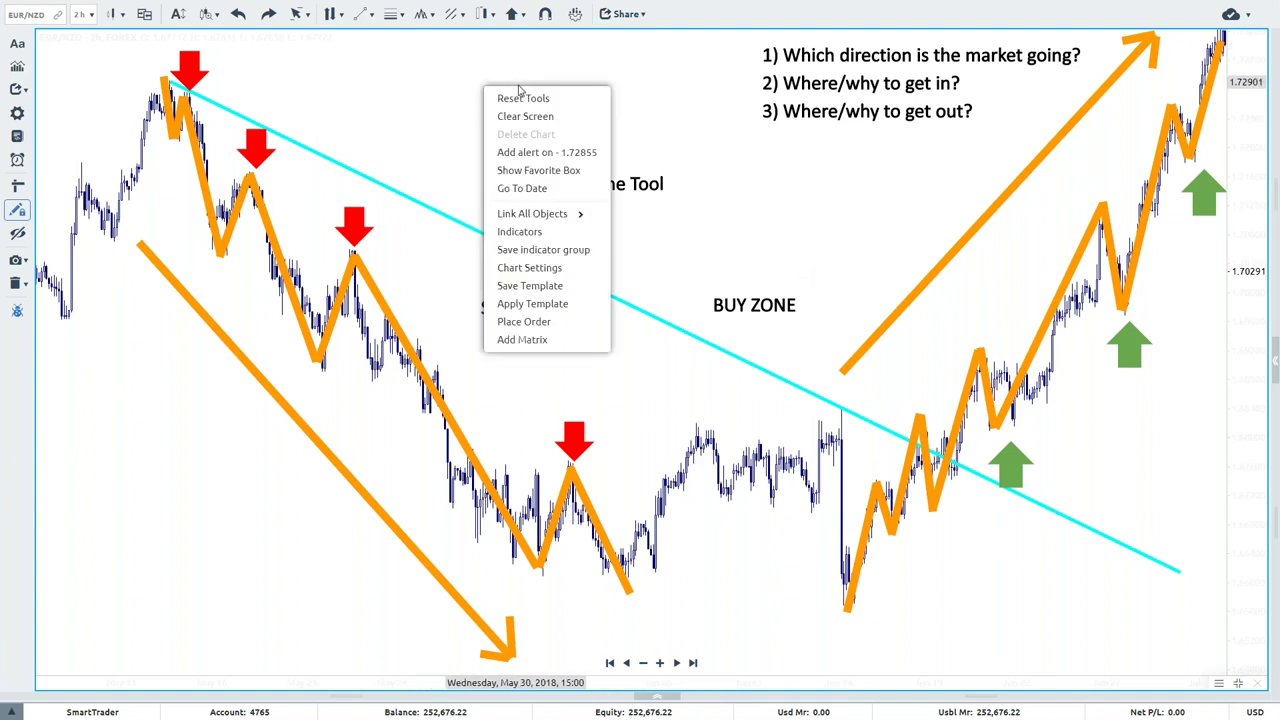
pyautogui.click(521, 98)
pyautogui.click(977, 225)
pyautogui.rightClick(979, 221)
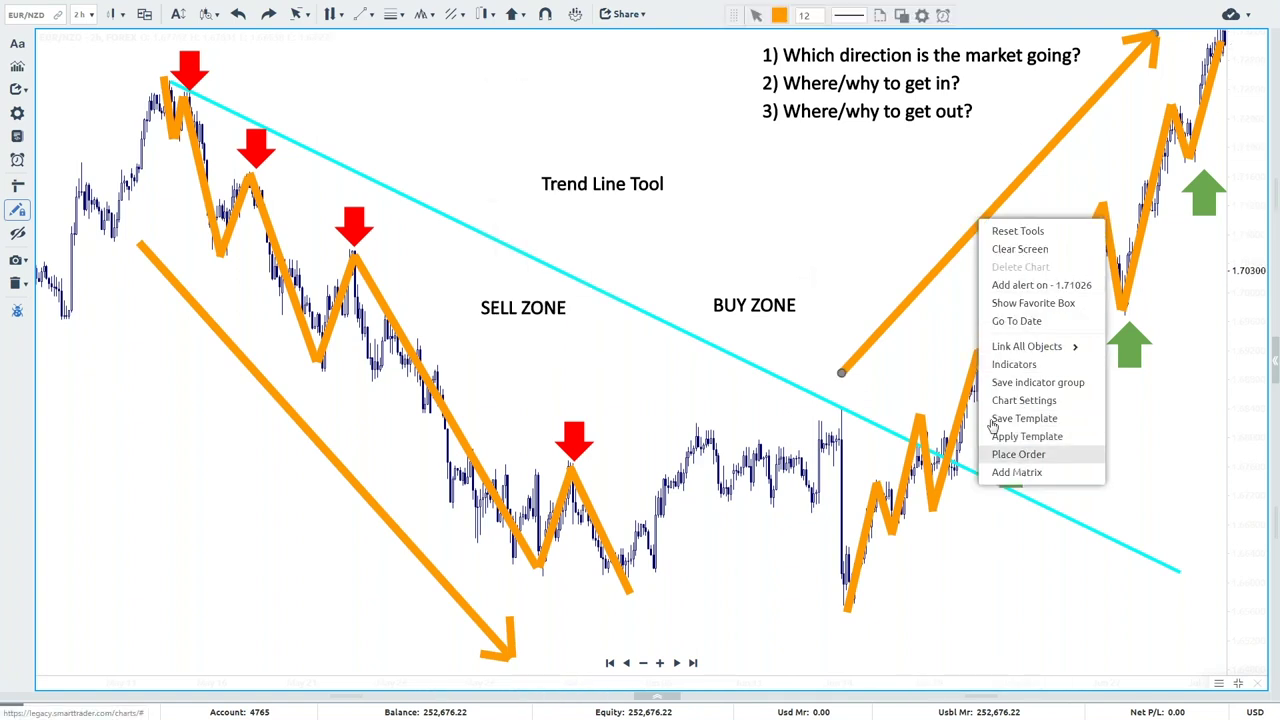
pyautogui.rightClick(910, 298)
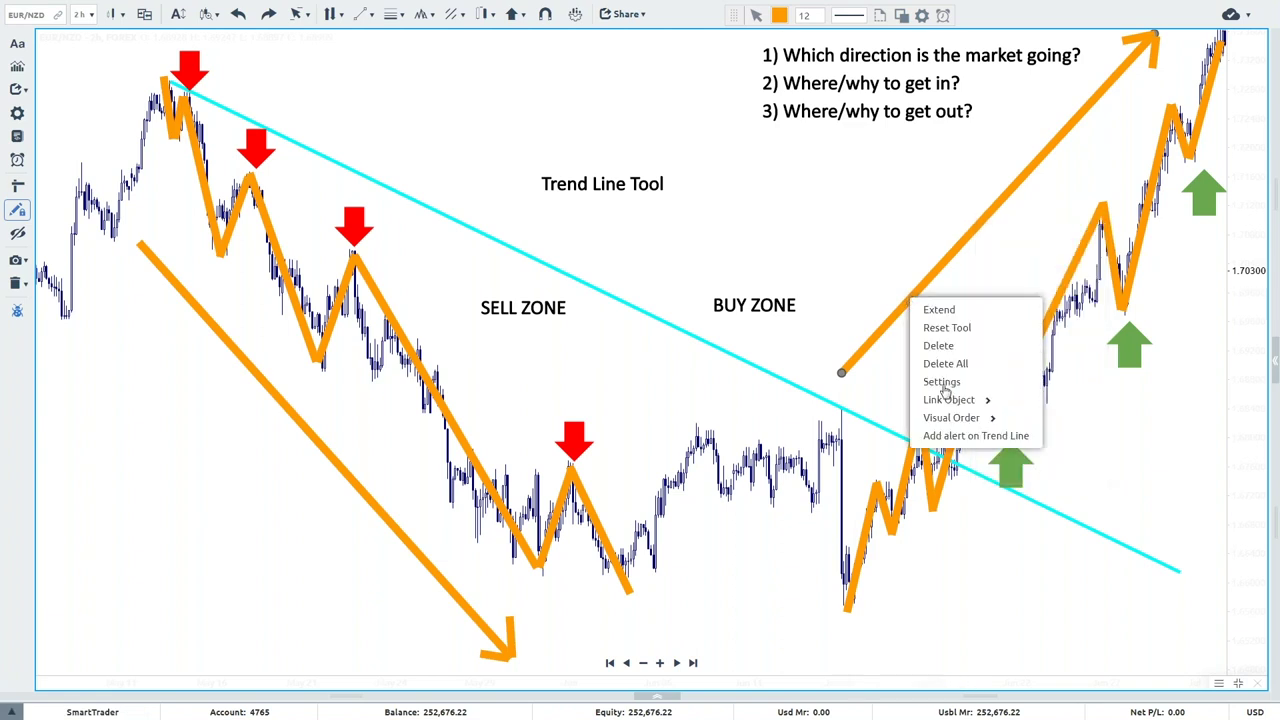
pyautogui.click(945, 363)
# Delete all green up arrows and all red down arrows from the chart.
pyautogui.rightClick(1012, 470)
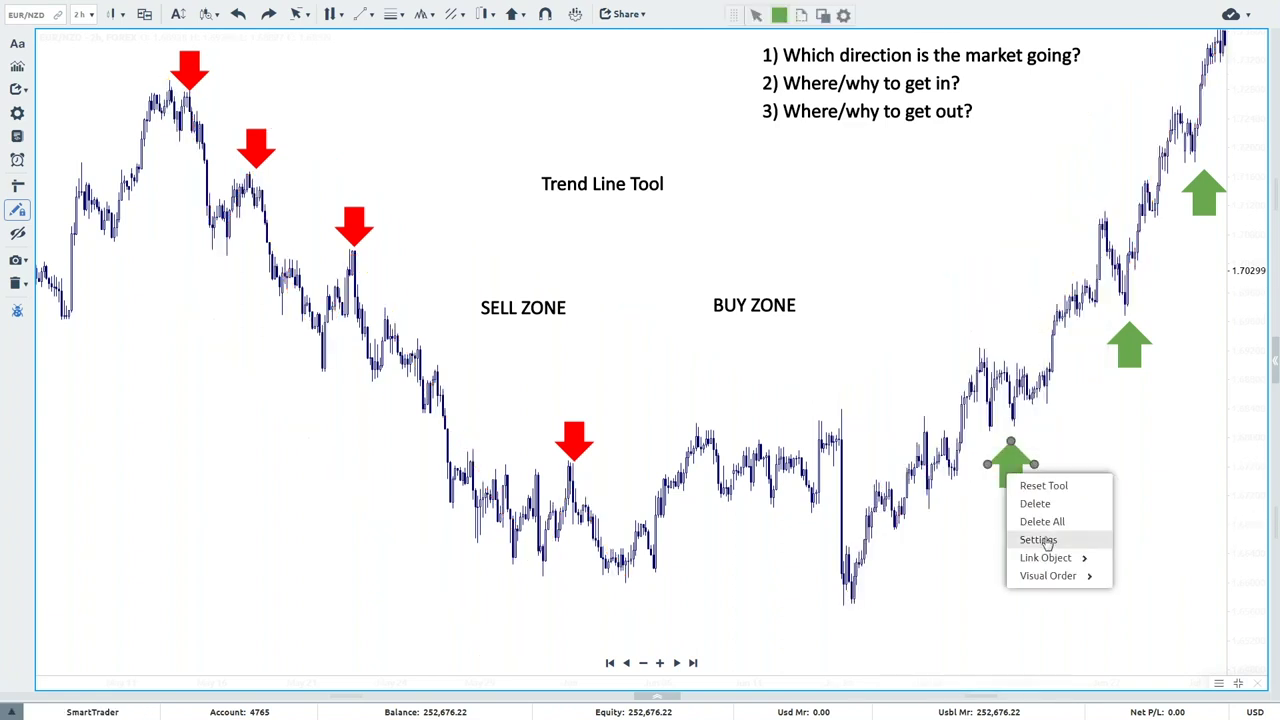
pyautogui.click(1046, 528)
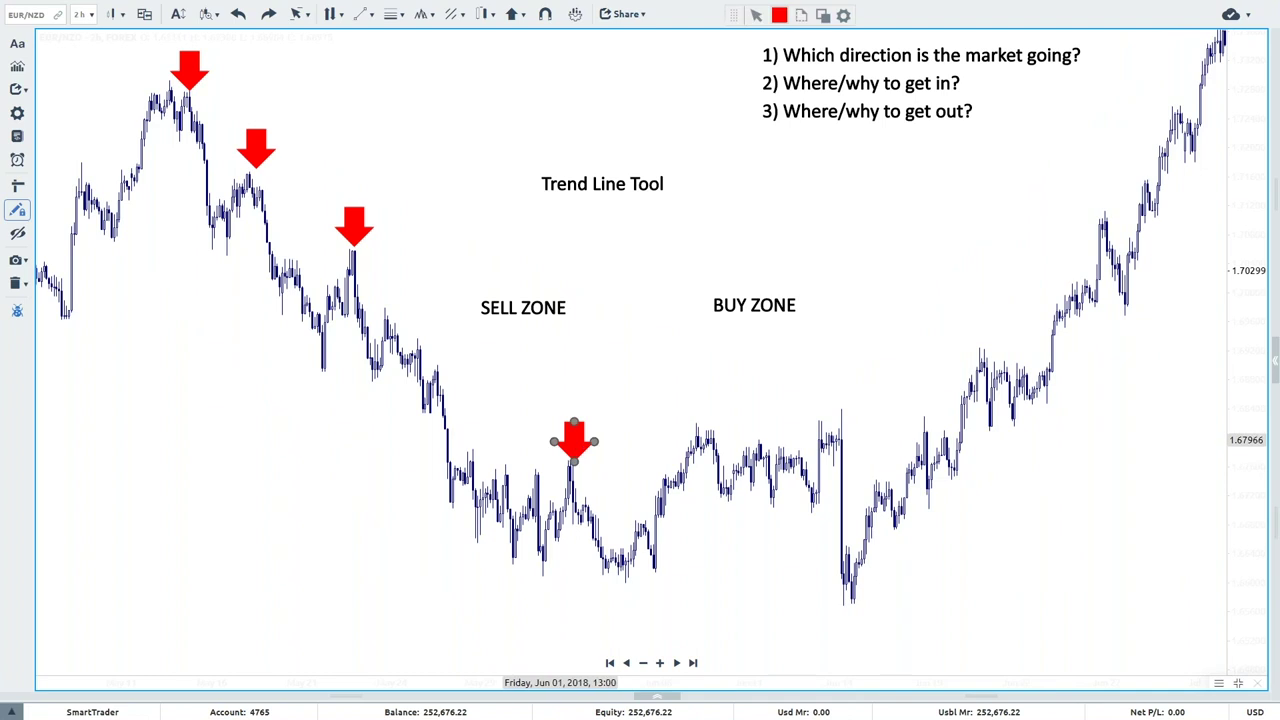
pyautogui.rightClick(580, 448)
pyautogui.click(620, 489)
# Delete the "SELL ZONE" and "BUY ZONE" texts.
pyautogui.click(551, 310)
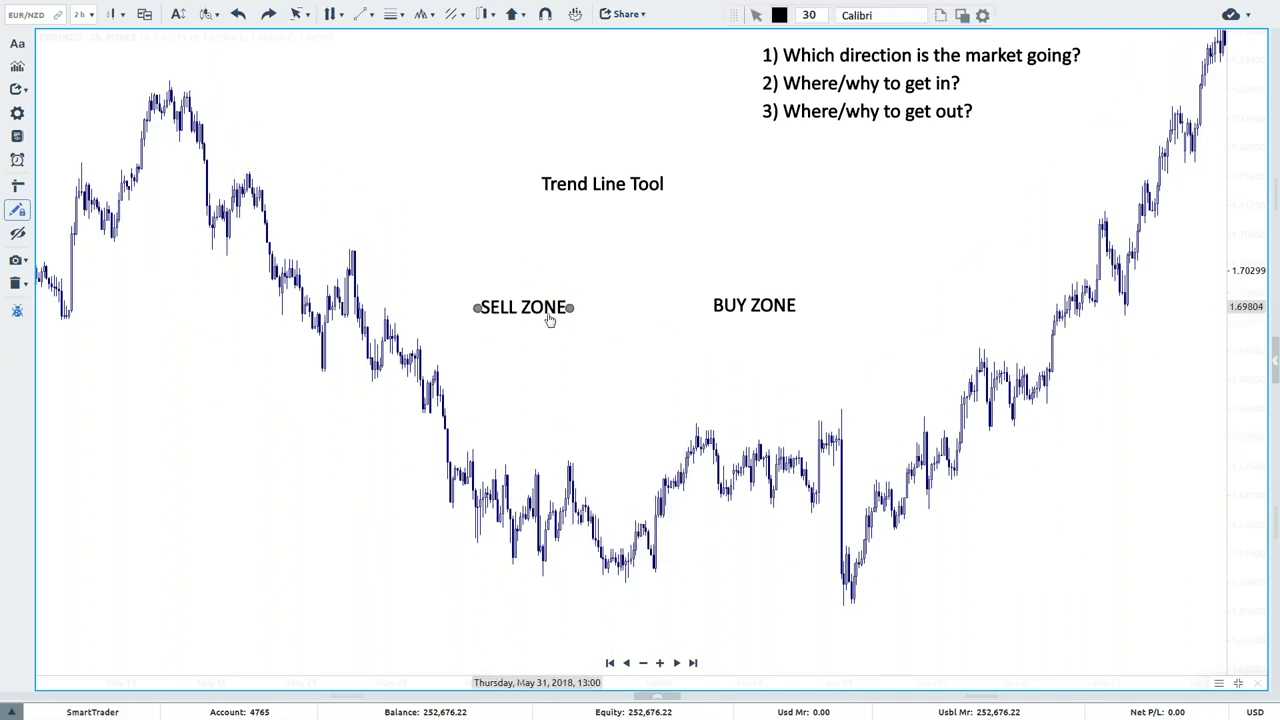
pyautogui.press('Delete')
pyautogui.click(754, 305)
pyautogui.press('Delete')
# Move the "Trend Line Tool" text to the chart's upper edge above the downtrend and change it to "AUTOMATED SMART TRADING TOOLS" on two lines.
pyautogui.moveTo(585, 183); pyautogui.dragTo(366, 51)
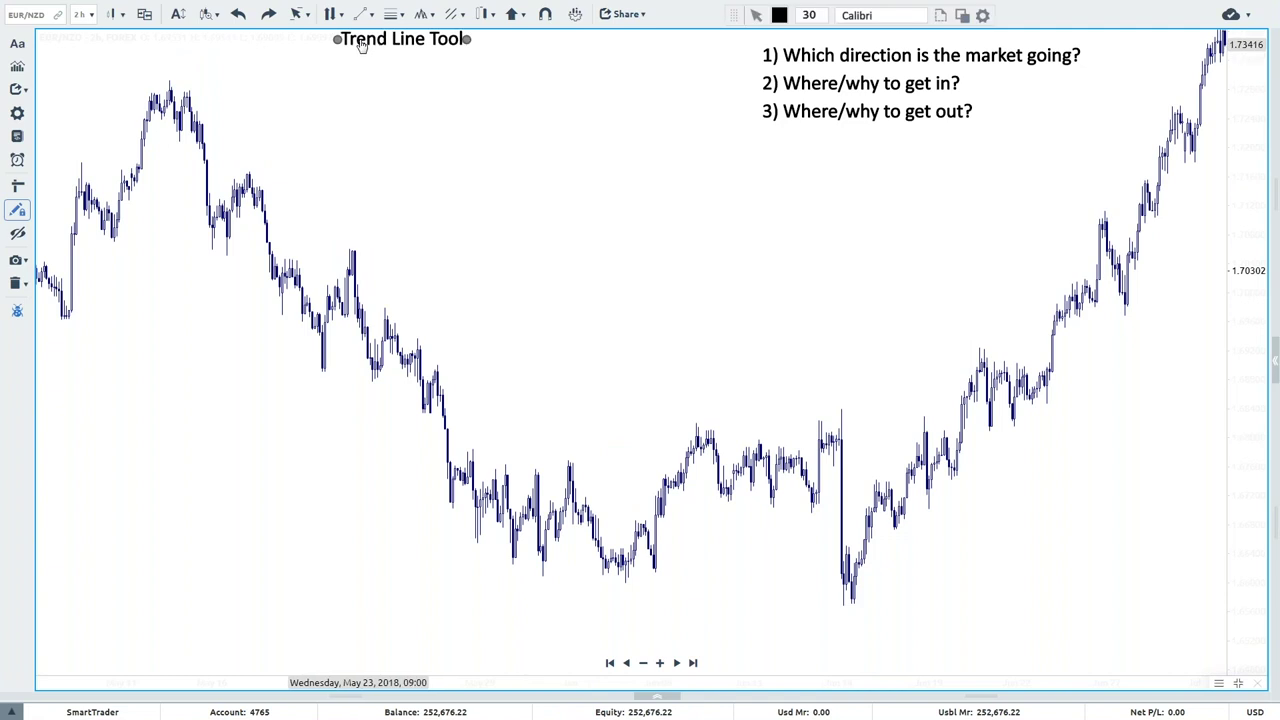
pyautogui.doubleClick(366, 45)
pyautogui.write('ATUO')
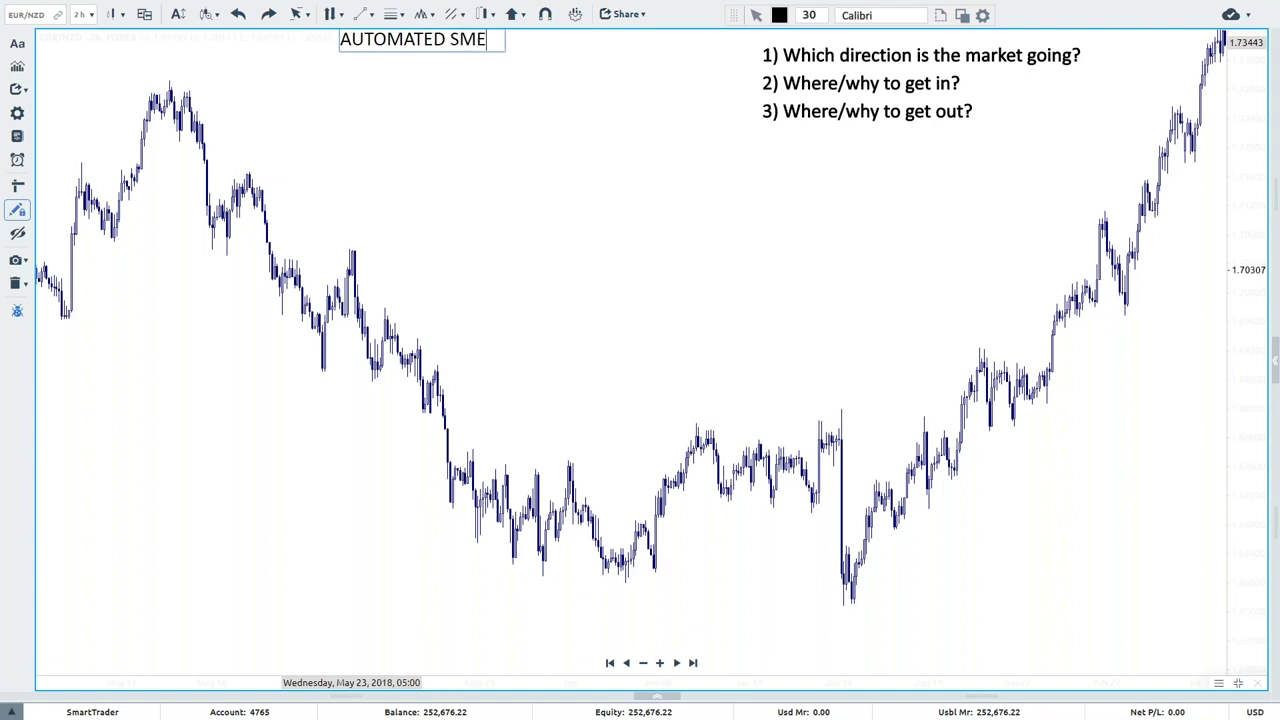
pyautogui.write('MATED SMART')
pyautogui.press('Return')
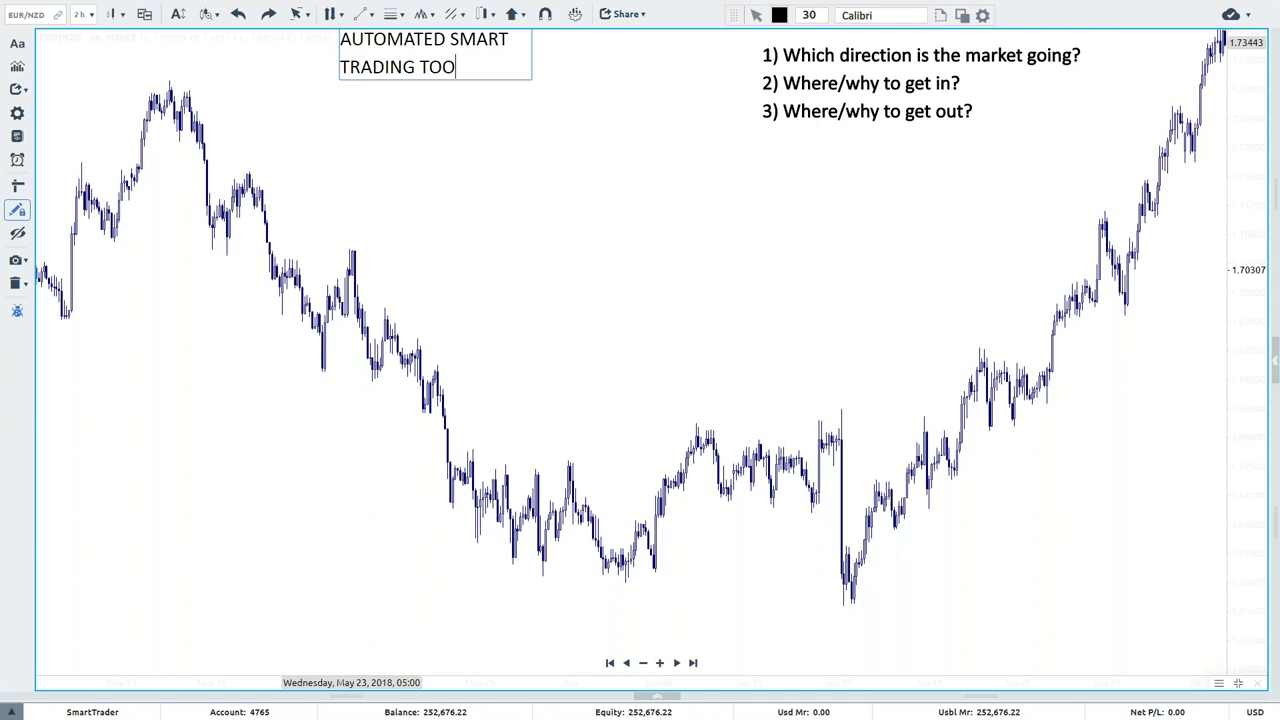
pyautogui.rightClick(583, 124)
pyautogui.press('Escape')
pyautogui.moveTo(419, 72)
pyautogui.mouseDown()
pyautogui.moveTo(462, 85)
pyautogui.moveTo(432, 80)
pyautogui.mouseUp()
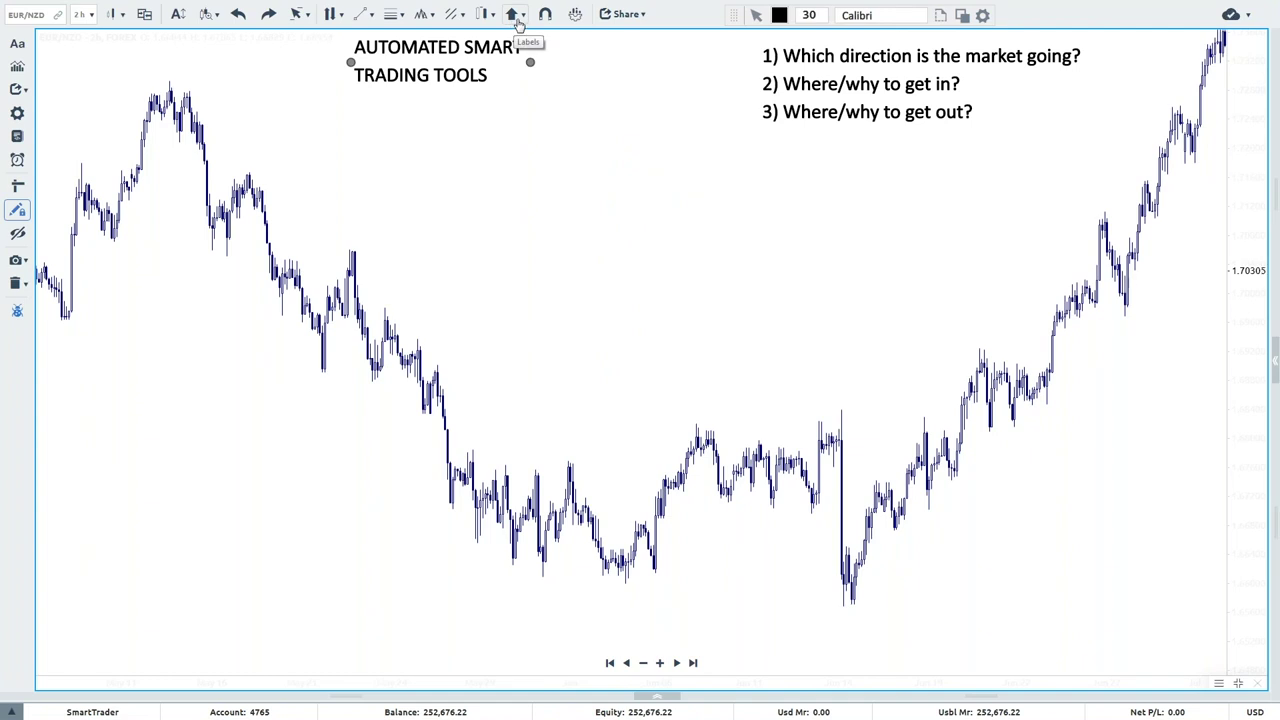
# Place a green up arrow beside the "AUTOMATED SMART TRADING TOOLS" text, pointing at the smart tools.
pyautogui.click(517, 20)
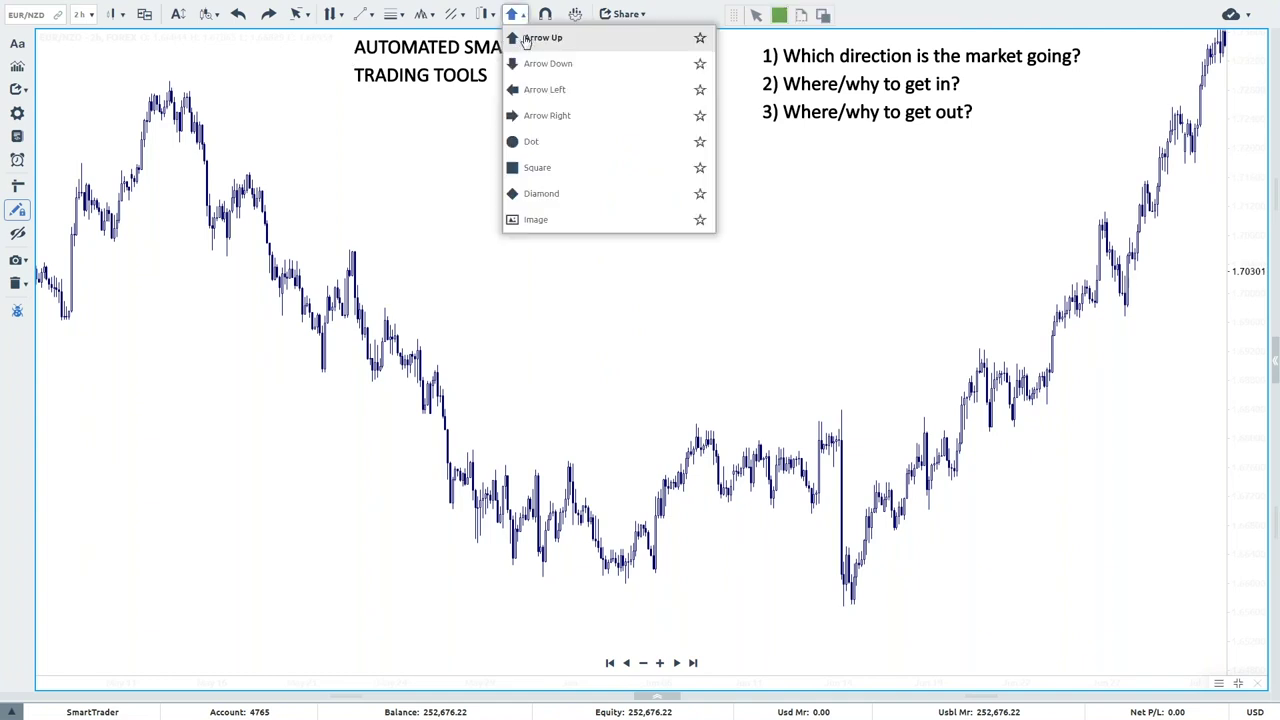
pyautogui.click(326, 38)
pyautogui.rightClick(588, 120)
# Draw a cyan Smart Trend Line of width 5 starting from the mid-May peak.
pyautogui.click(336, 15)
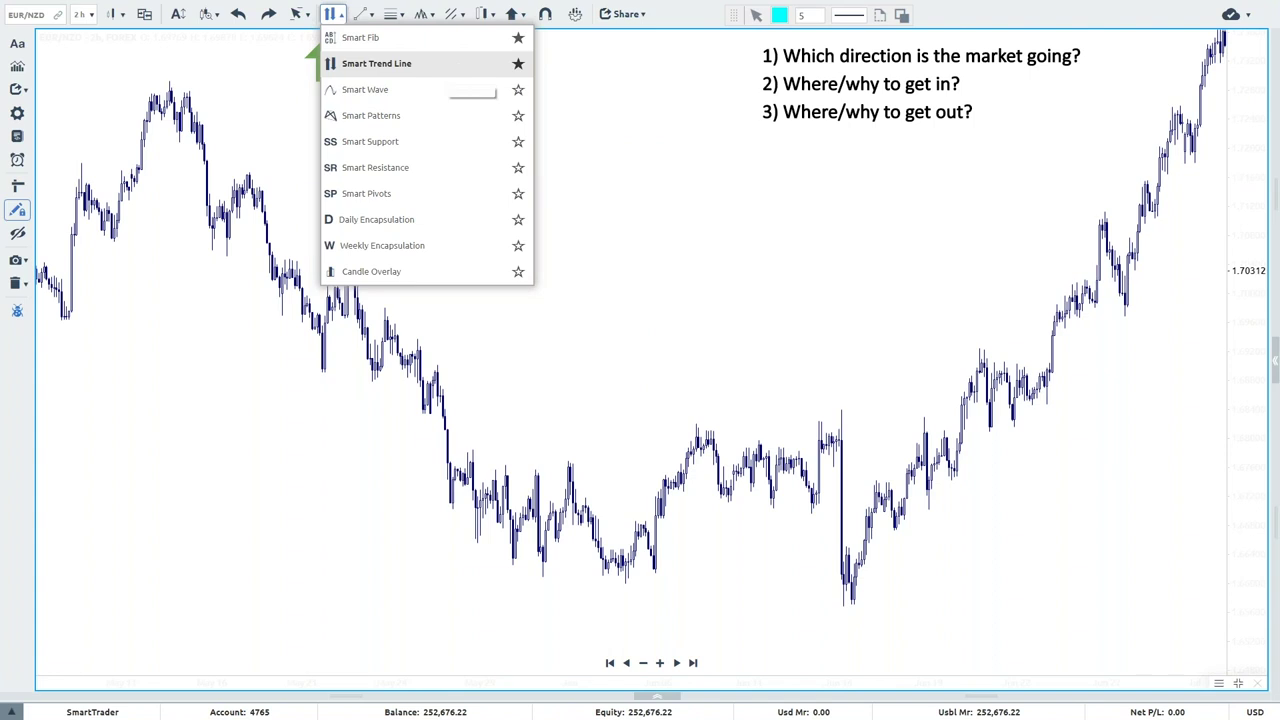
pyautogui.click(460, 66)
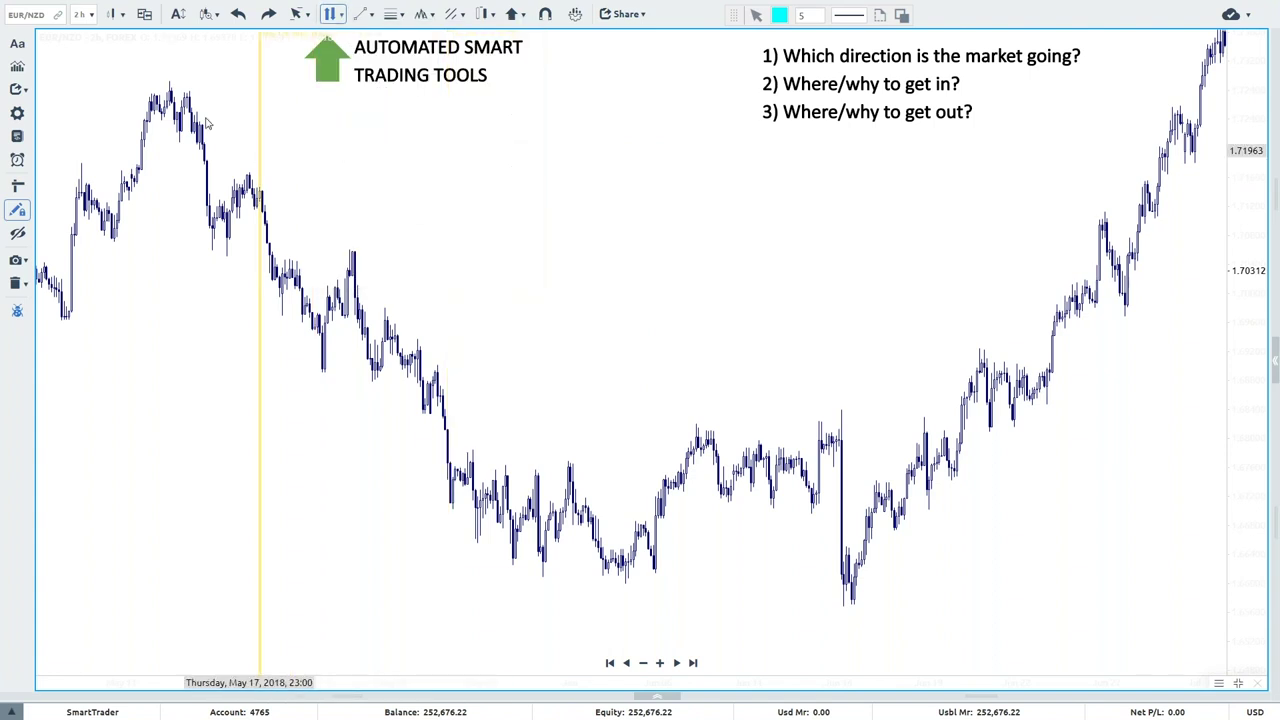
pyautogui.click(168, 65)
pyautogui.rightClick(759, 223)
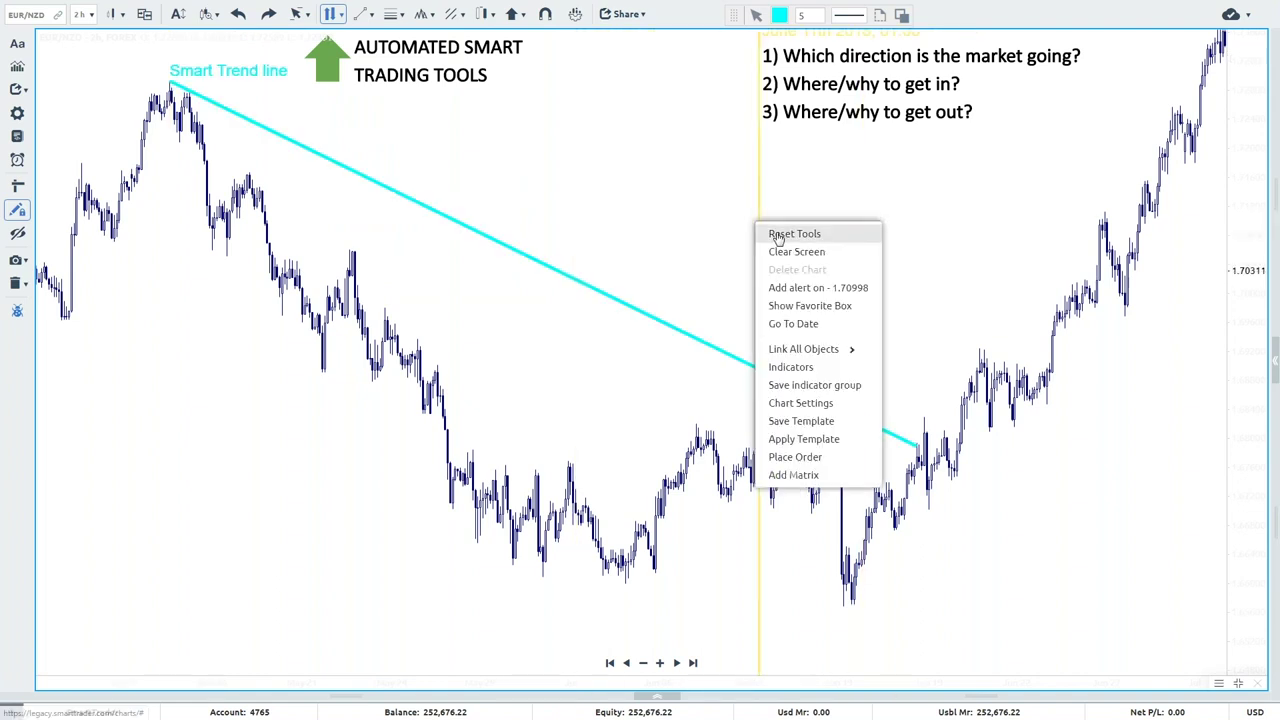
pyautogui.click(780, 234)
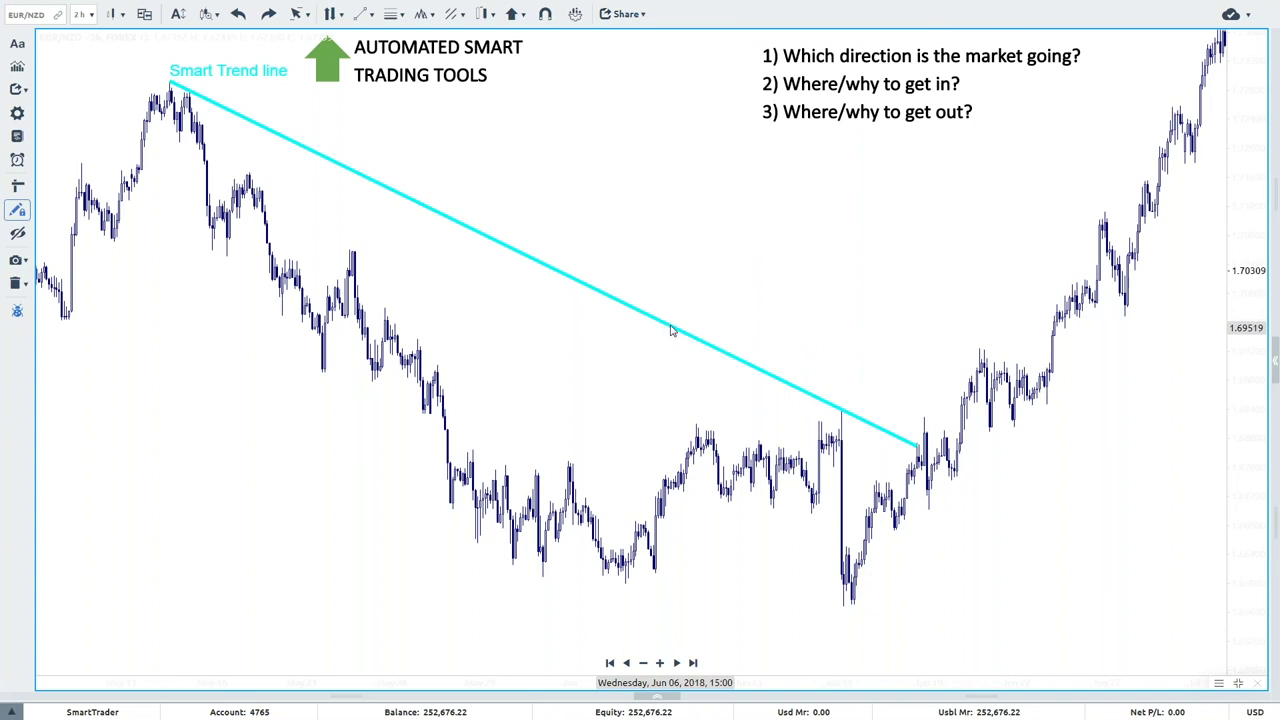
# Extend the Smart Trend Line beyond its end point across the chart.
pyautogui.click(671, 330)
pyautogui.rightClick(671, 330)
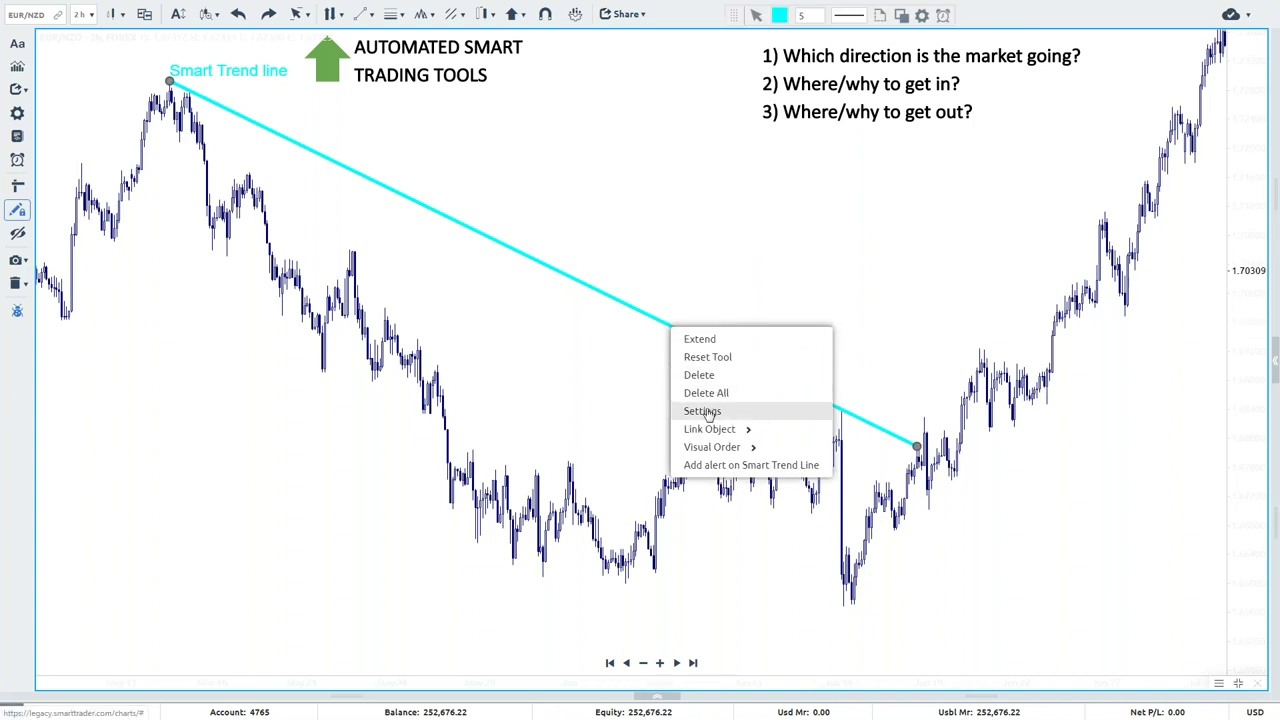
pyautogui.click(690, 340)
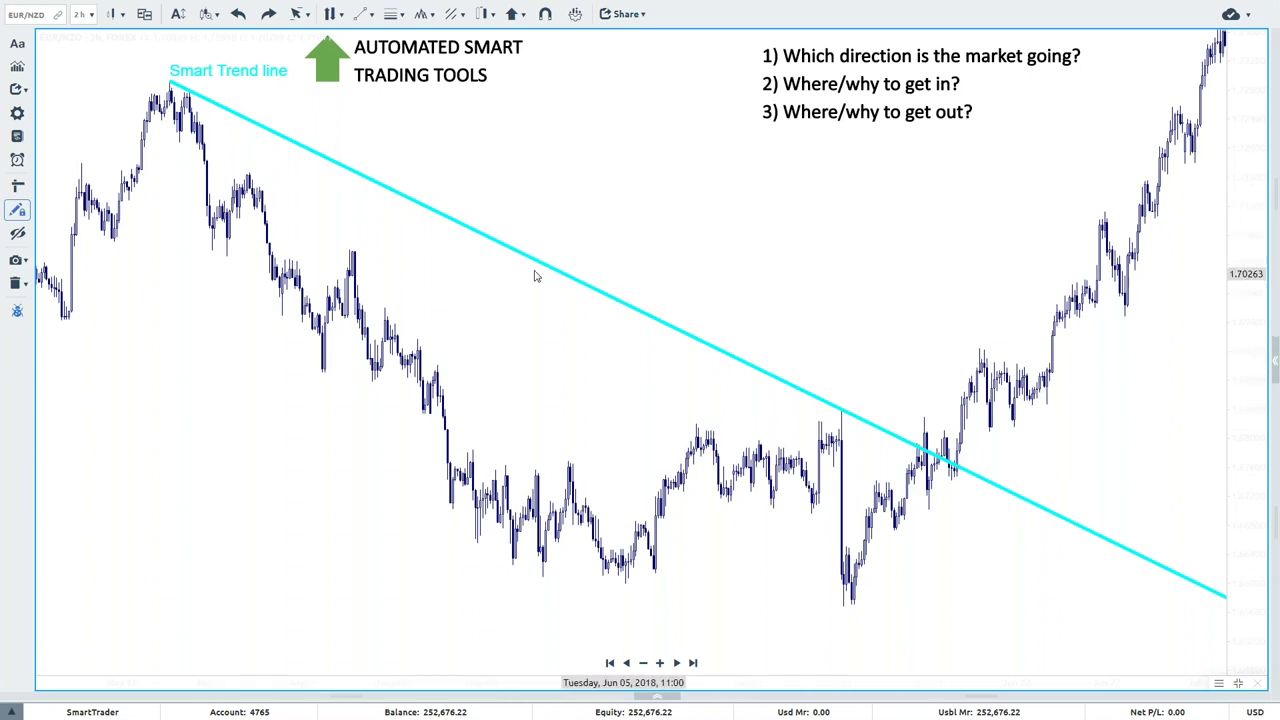
pyautogui.rightClick(689, 189)
pyautogui.click(716, 200)
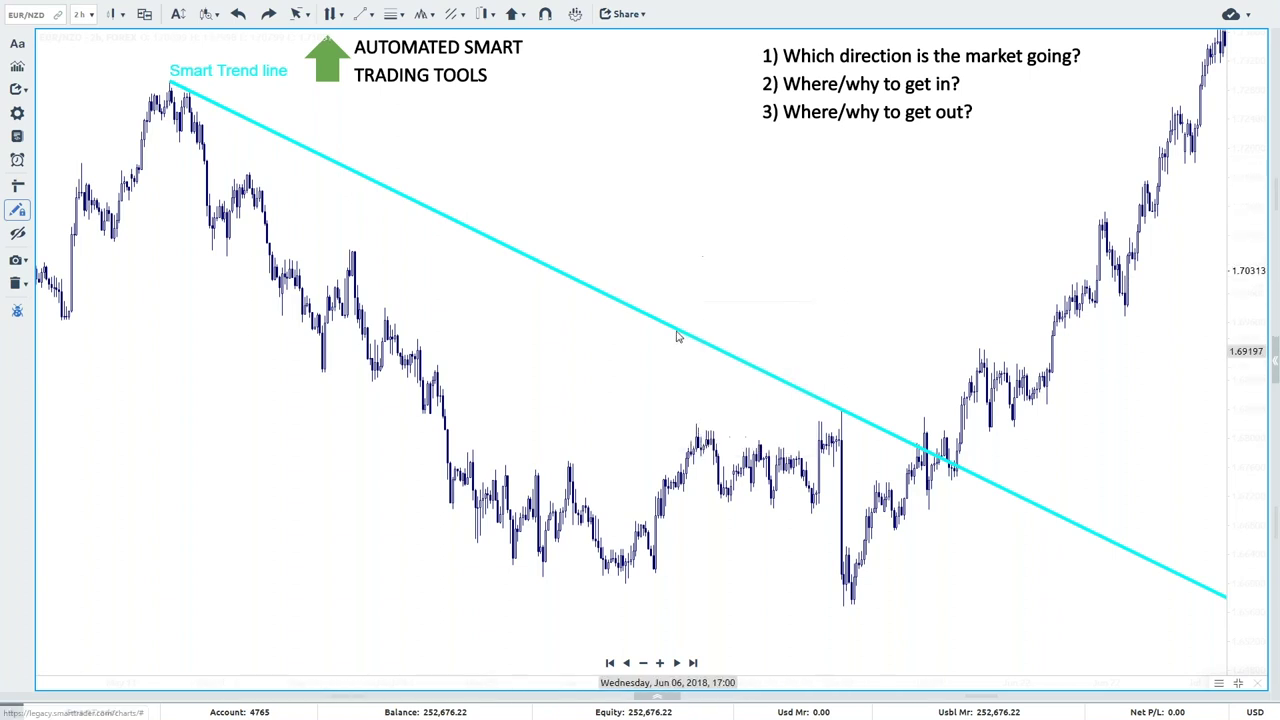
# Delete the Smart Trend Line and move the three-question text down to the middle of the chart.
pyautogui.rightClick(677, 336)
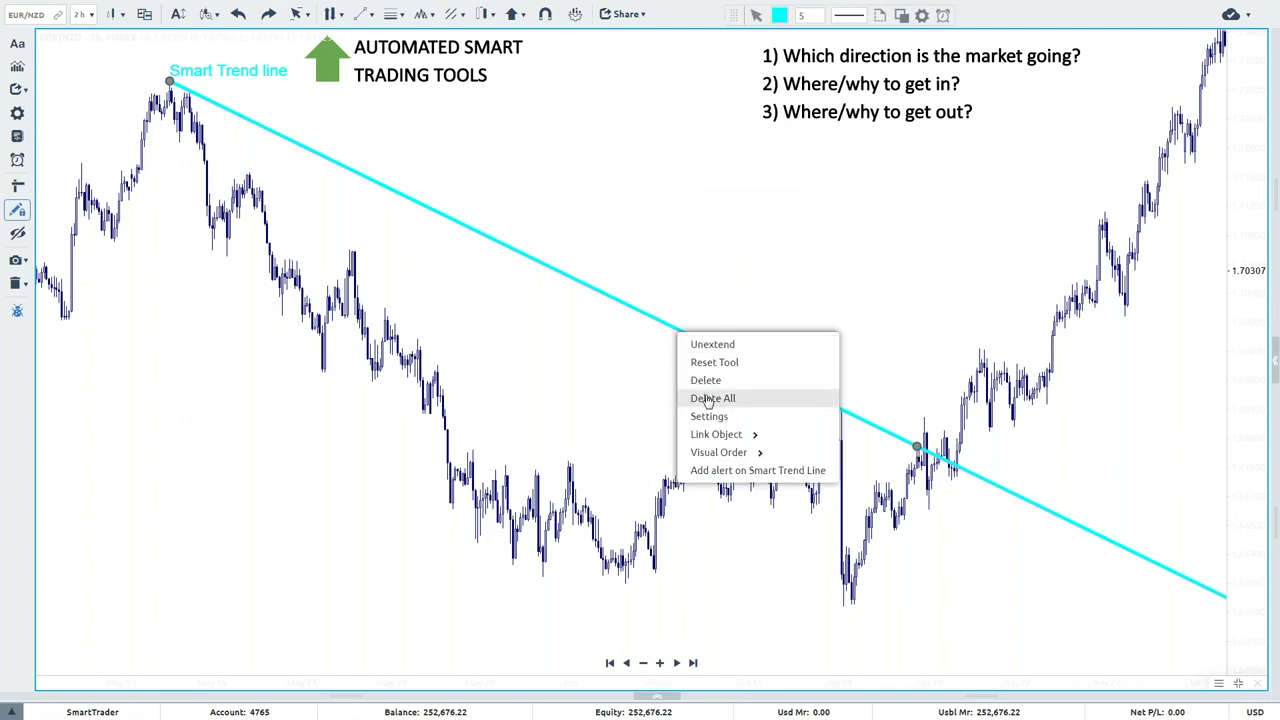
pyautogui.click(697, 376)
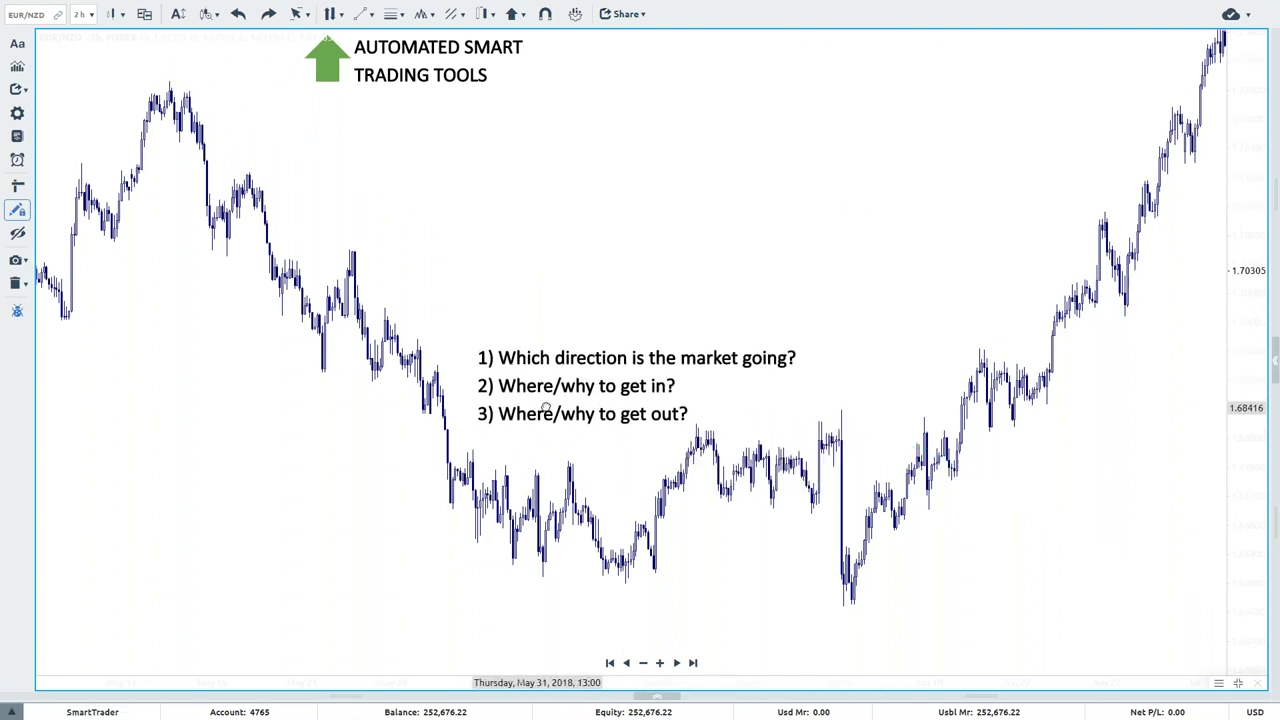
pyautogui.click(547, 415)
# Add the text "FIBONACCI TOOL" in an empty area of the chart and position it at the upper left of that area.
pyautogui.moveTo(395, 550); pyautogui.dragTo(775, 266)
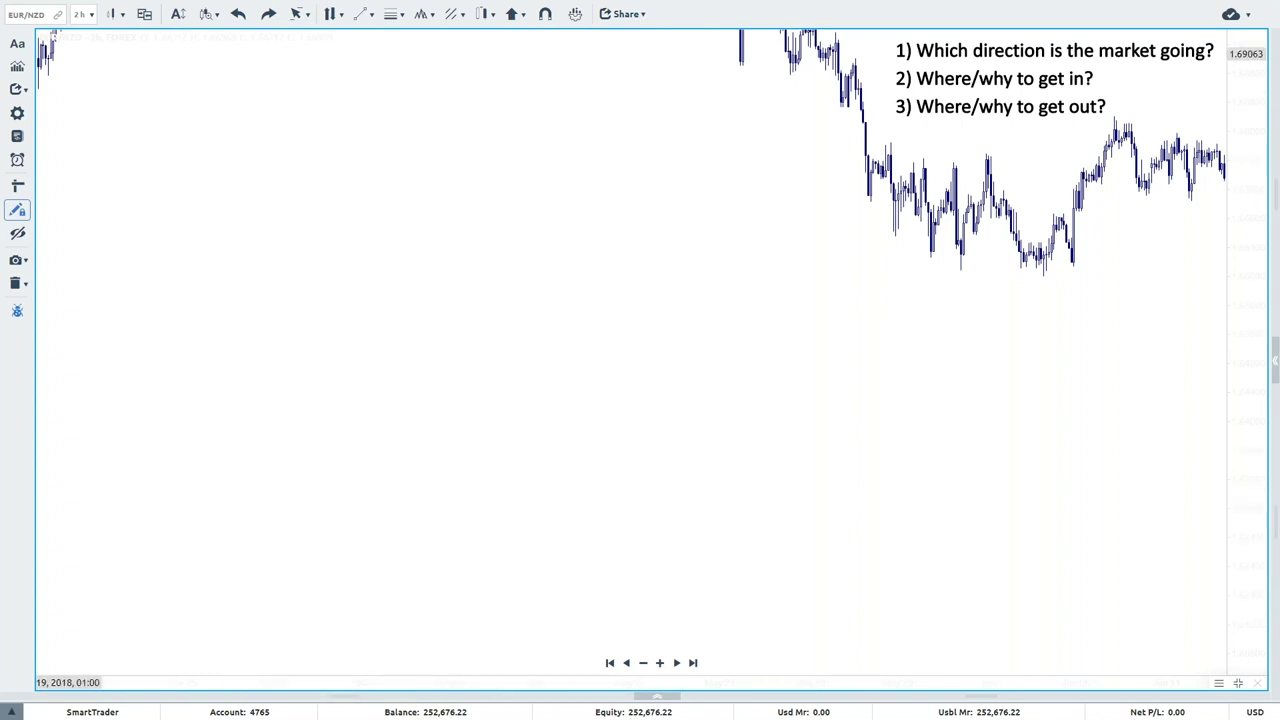
pyautogui.click(195, 180)
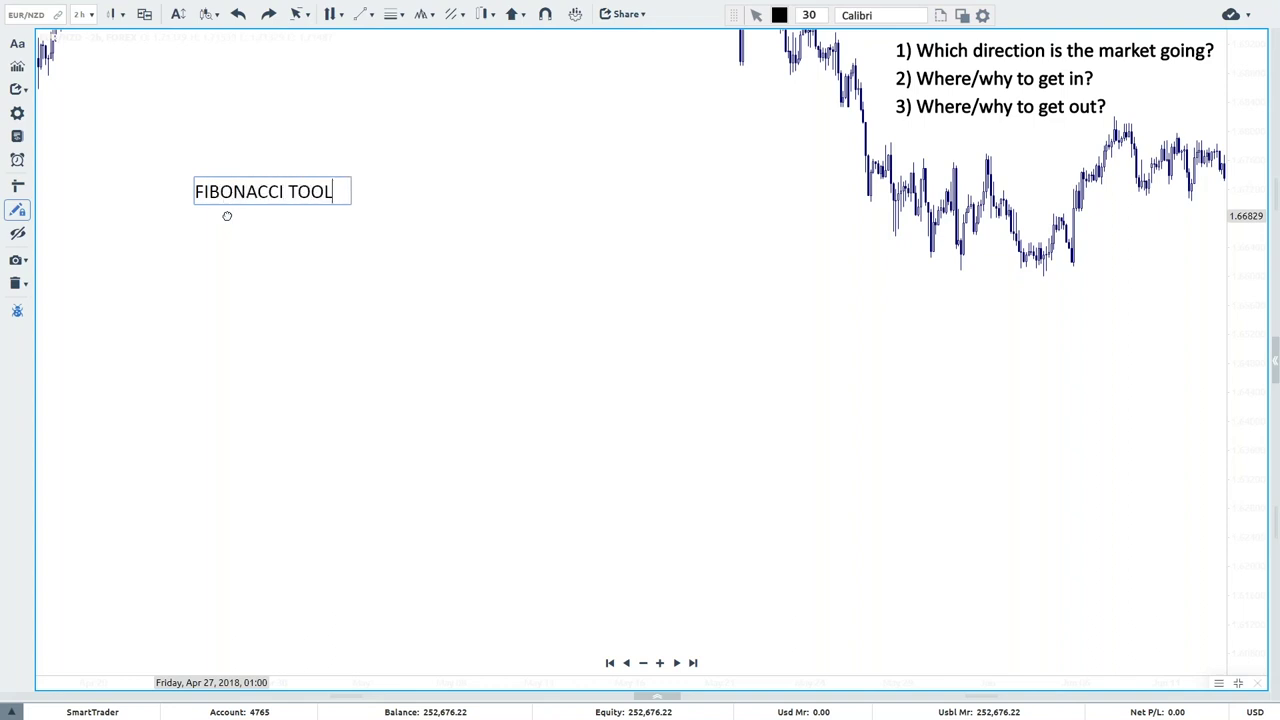
pyautogui.rightClick(451, 166)
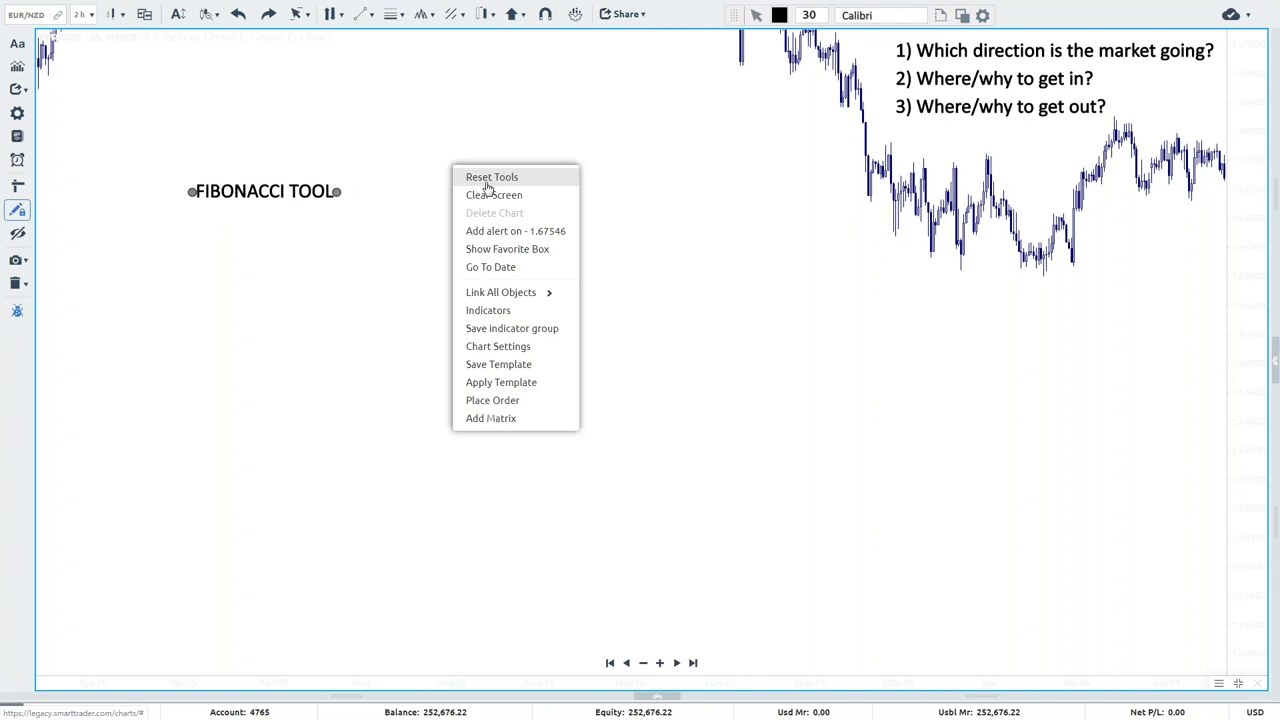
pyautogui.click(484, 179)
pyautogui.moveTo(256, 200); pyautogui.dragTo(218, 160)
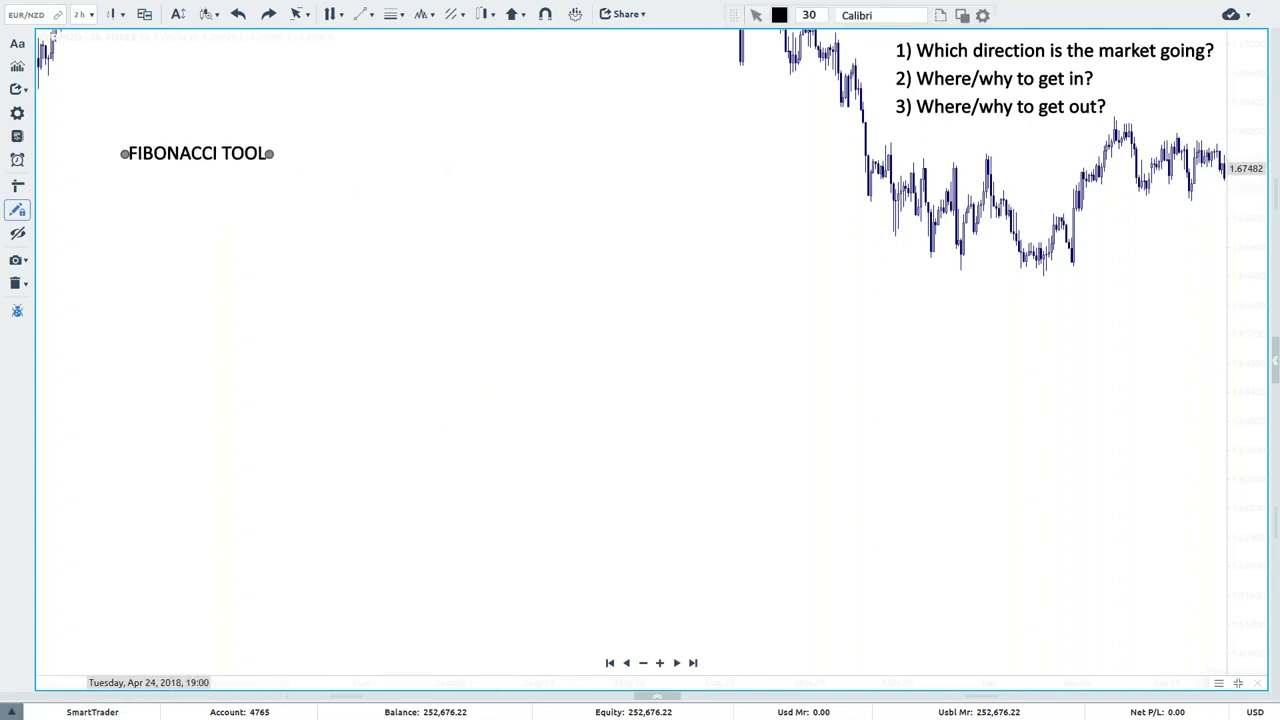
pyautogui.moveTo(157, 155); pyautogui.dragTo(136, 158)
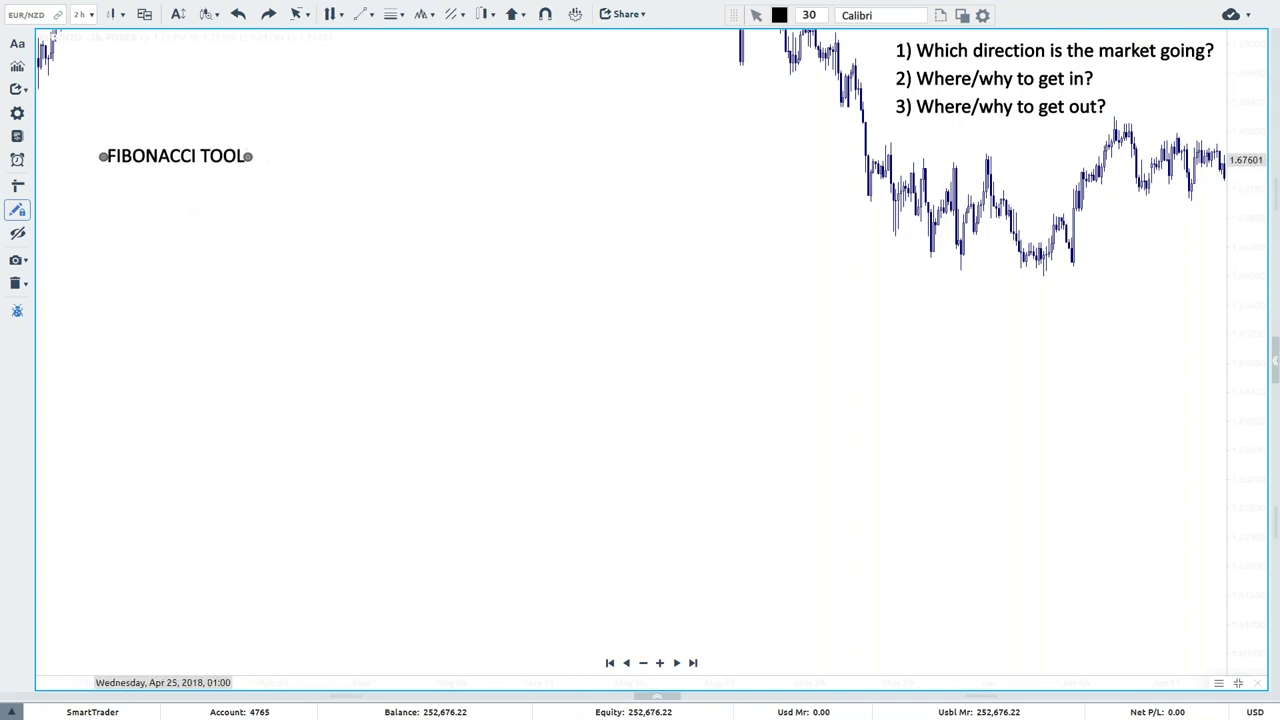
# Draw a thick orange zigzag of width 12 below the "FIBONACCI TOOL" text: a rise, a partial pullback and a longer rise.
pyautogui.click(365, 14)
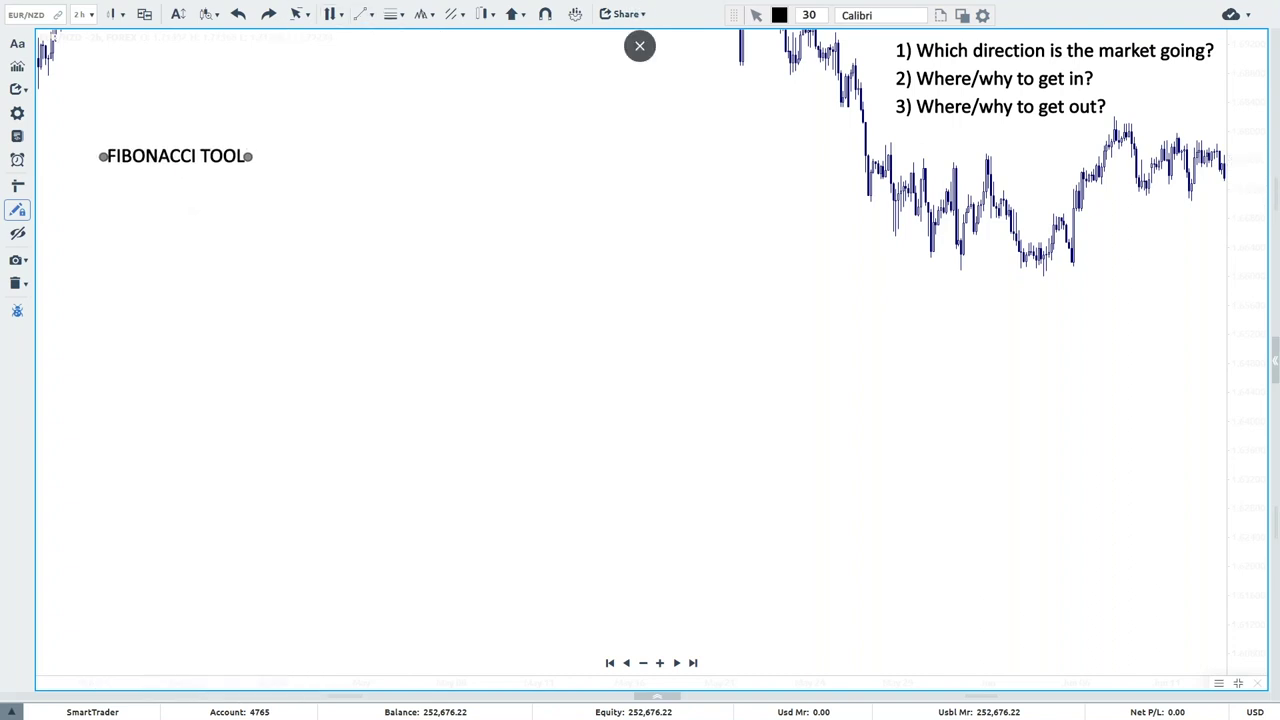
pyautogui.click(386, 39)
pyautogui.moveTo(90, 628)
pyautogui.mouseDown()
pyautogui.moveTo(356, 291)
pyautogui.moveTo(463, 455)
pyautogui.moveTo(626, 186)
pyautogui.moveTo(740, 107)
pyautogui.mouseUp()
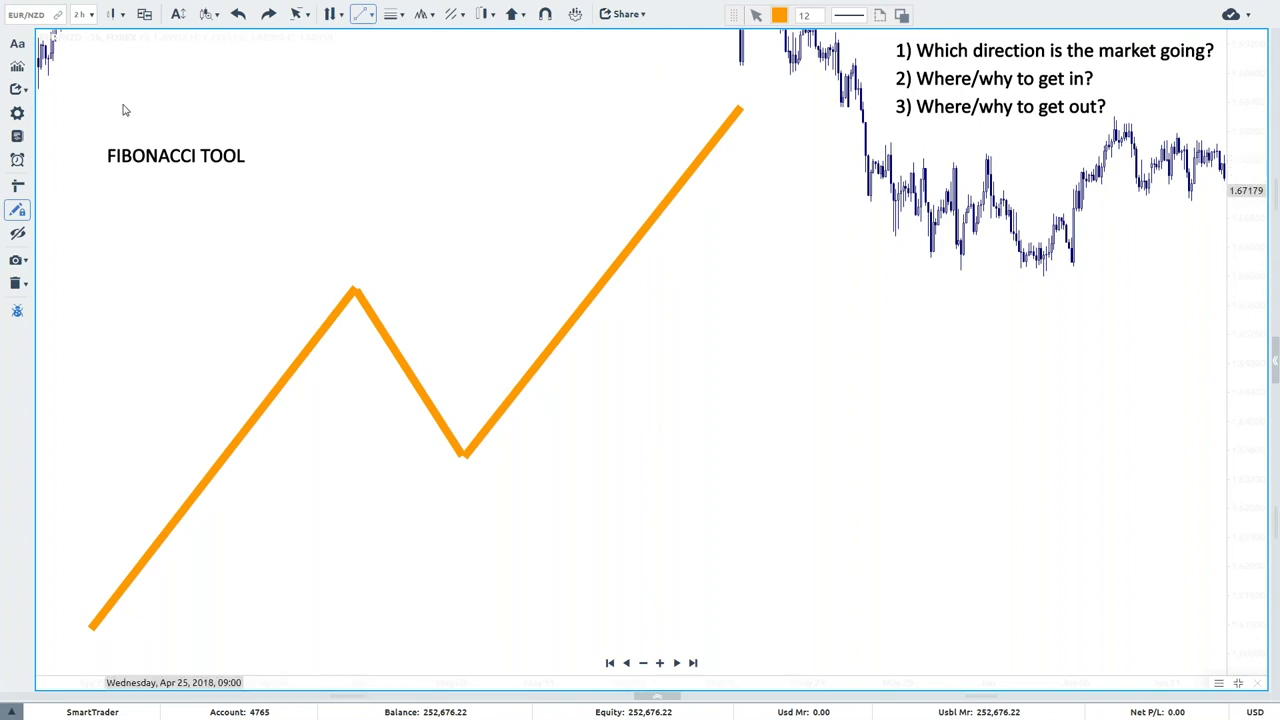
# Label the zigzag's lower starting point "A" and its first peak "B".
pyautogui.click(18, 45)
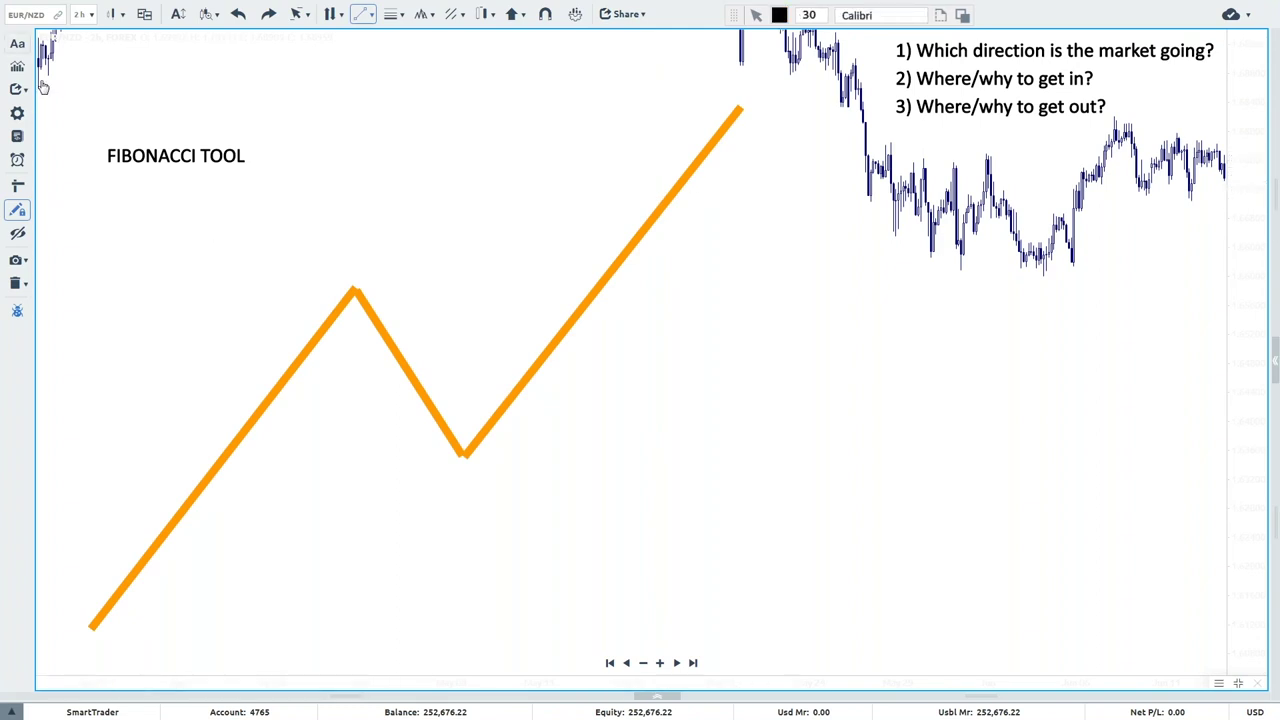
pyautogui.click(72, 640)
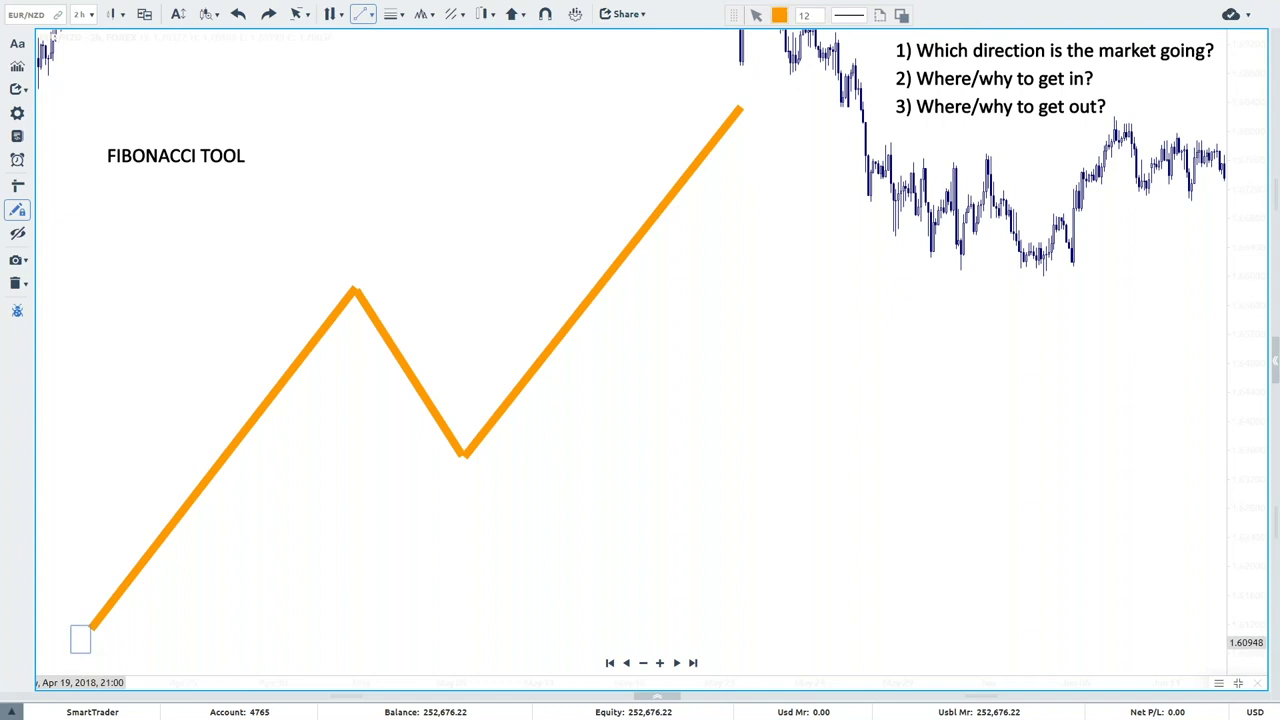
pyautogui.write('A')
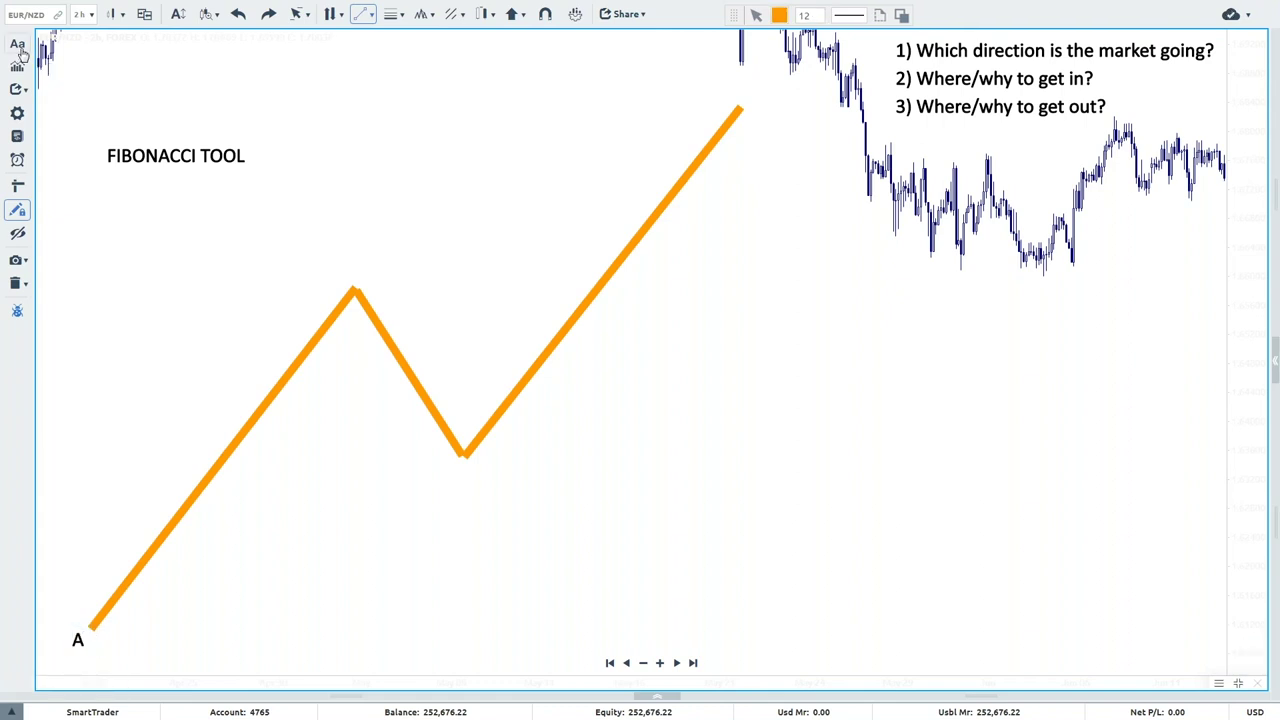
pyautogui.click(18, 45)
pyautogui.click(368, 271)
pyautogui.write('B')
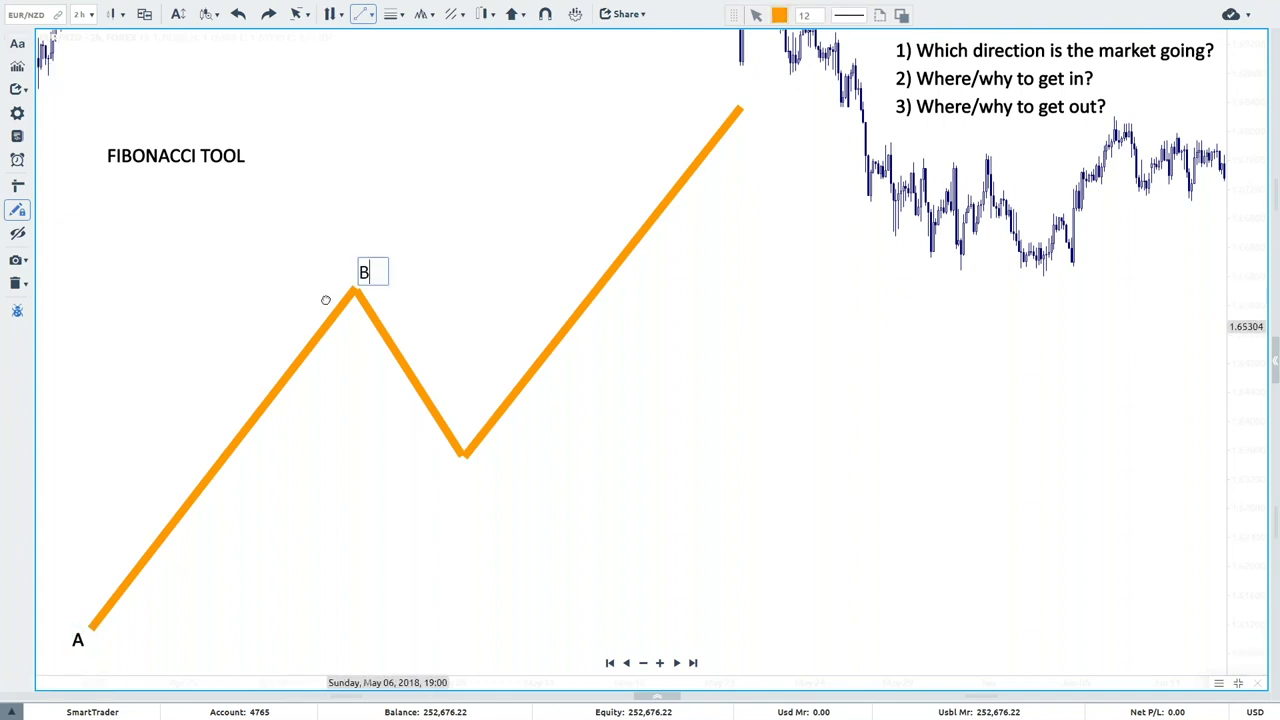
# Label the zigzag's pullback low "C" and its final high "D", and reset the tools.
pyautogui.click(149, 150)
pyautogui.click(462, 477)
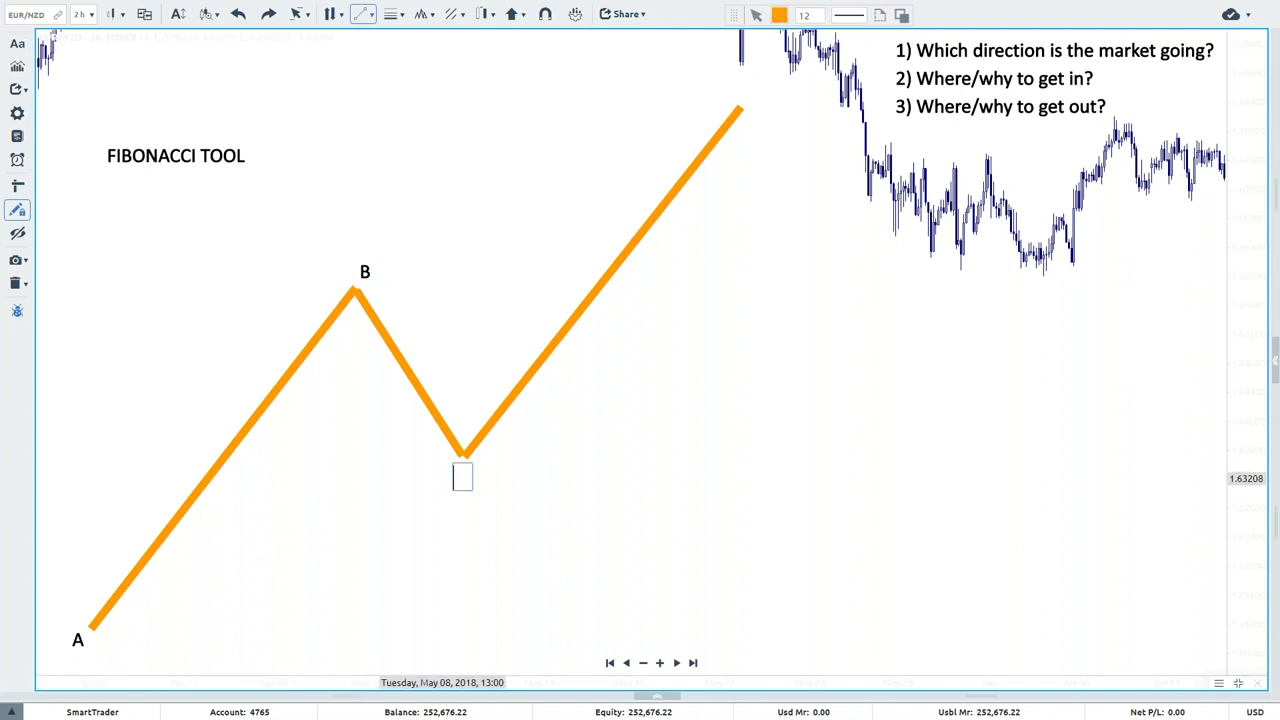
pyautogui.write('C')
pyautogui.click(503, 80)
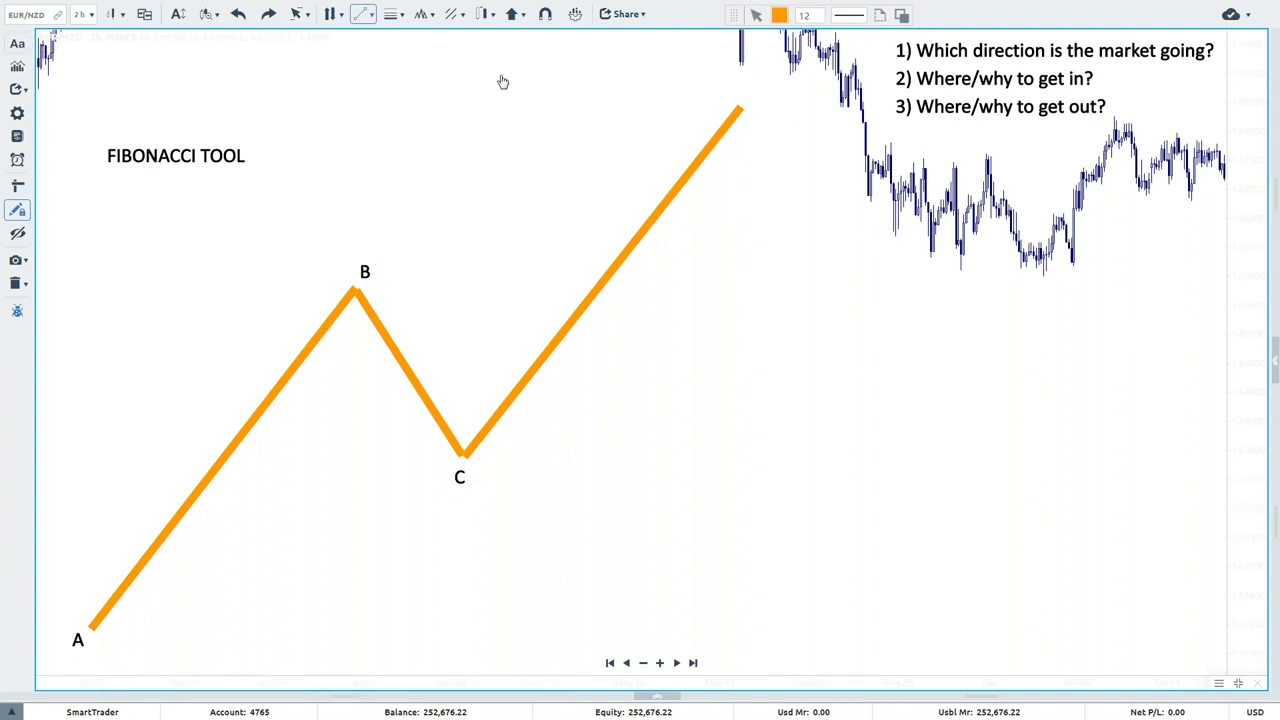
pyautogui.click(690, 105)
pyautogui.write('D')
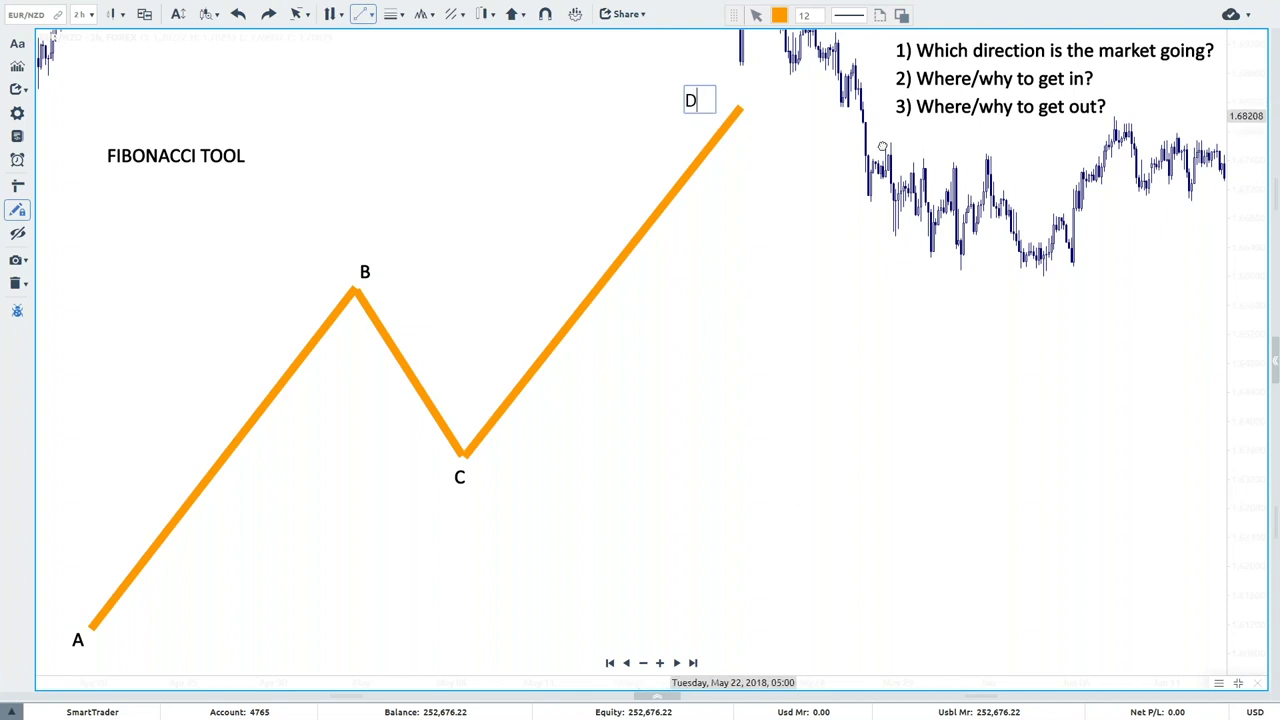
pyautogui.rightClick(824, 296)
pyautogui.click(885, 311)
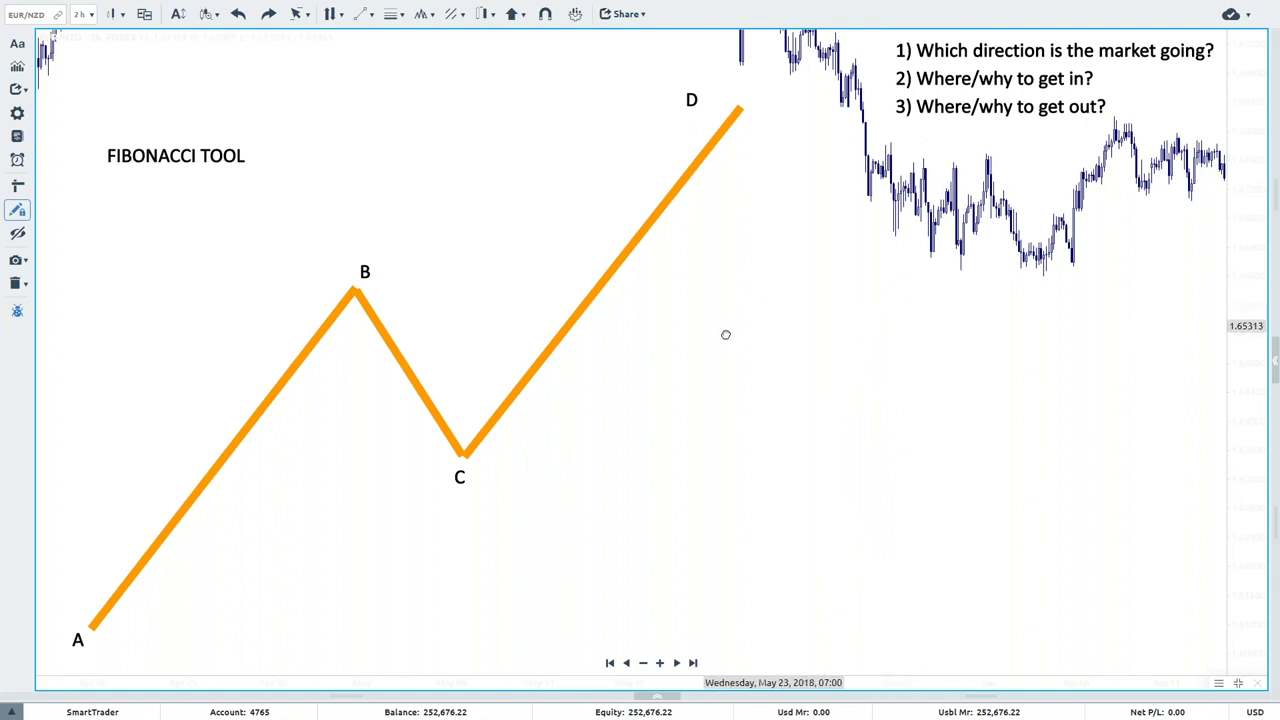
pyautogui.rightClick(878, 355)
pyautogui.click(888, 363)
# Add the text "ABCD PATTERN" beside the zigzag's first rising leg.
pyautogui.click(17, 43)
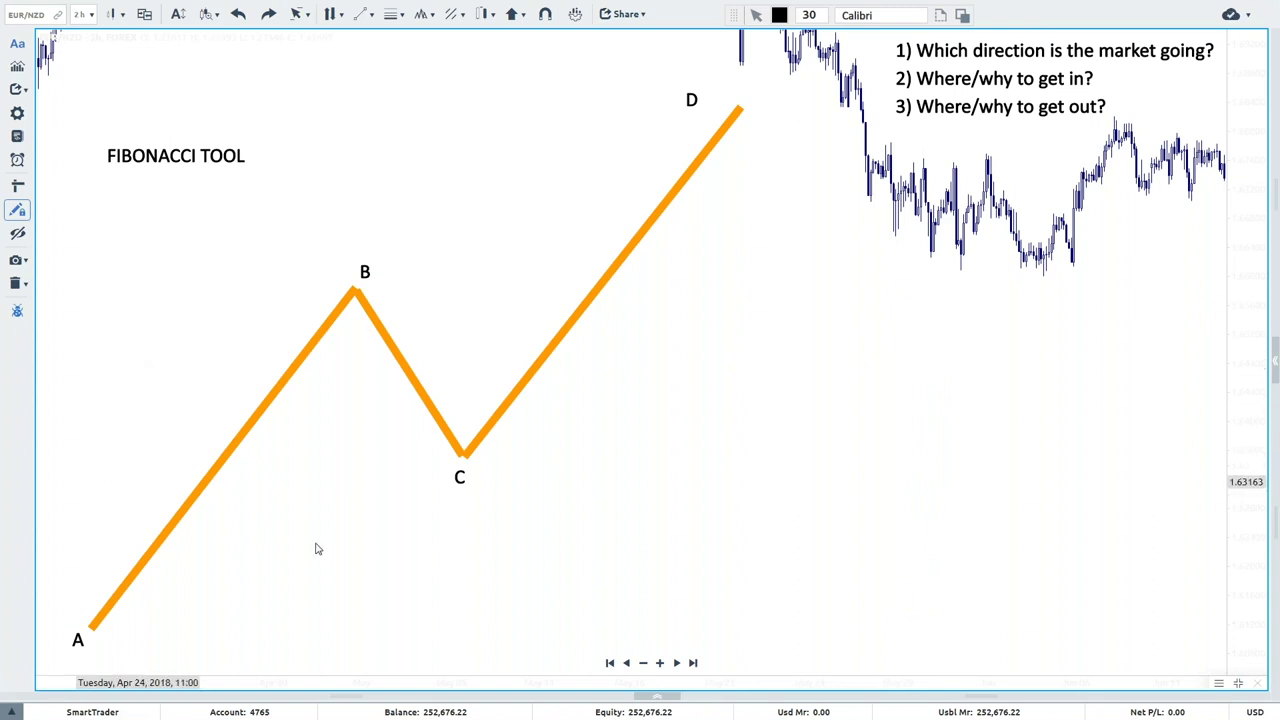
pyautogui.click(89, 360)
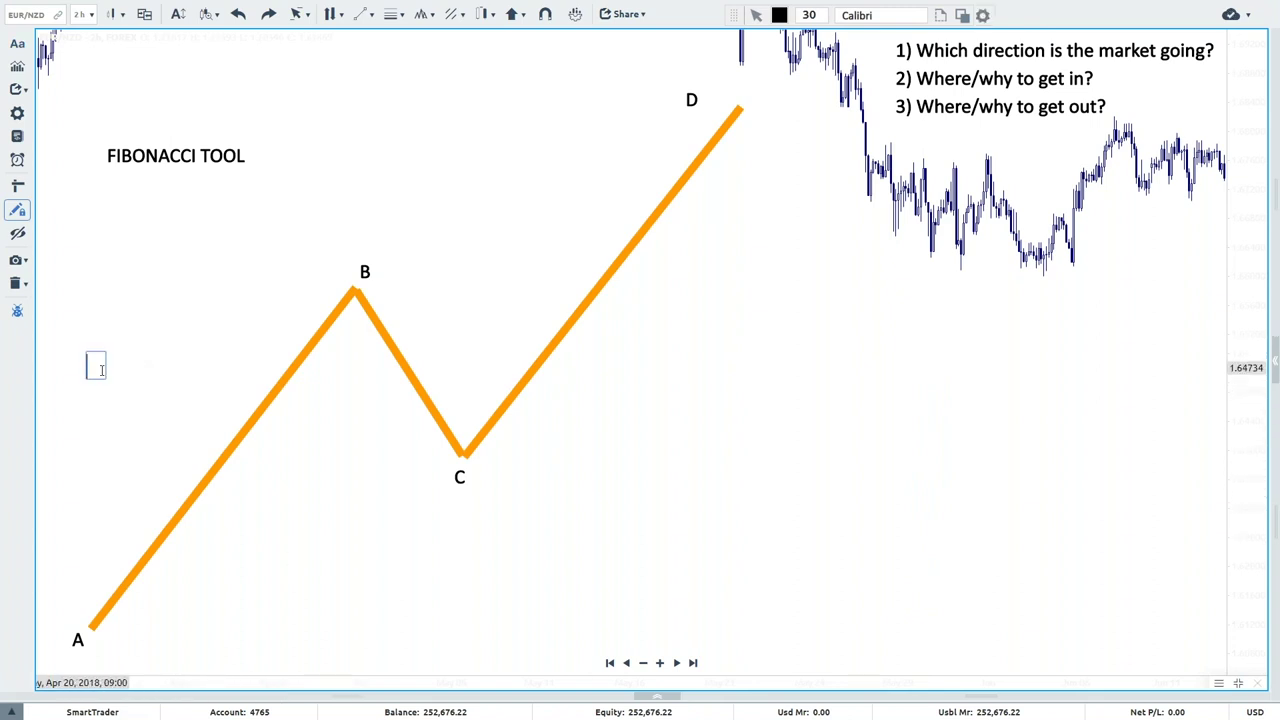
pyautogui.write('A')
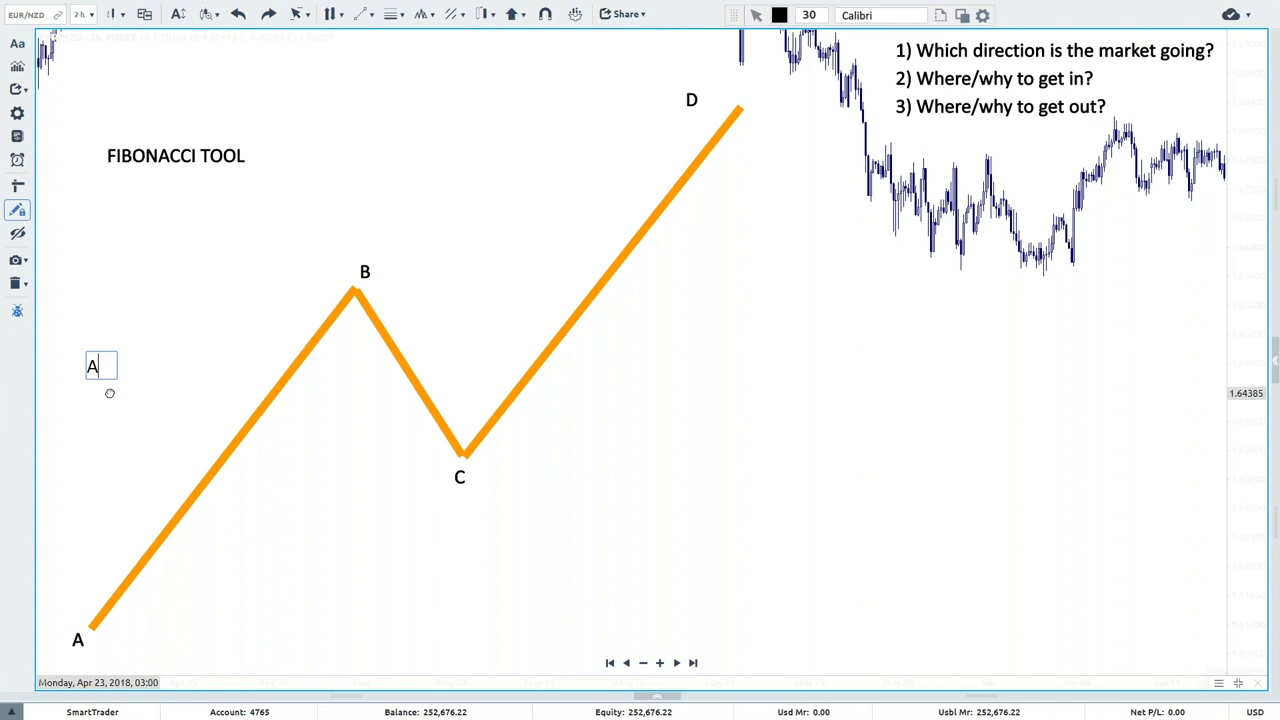
pyautogui.write('BCD PATTERN')
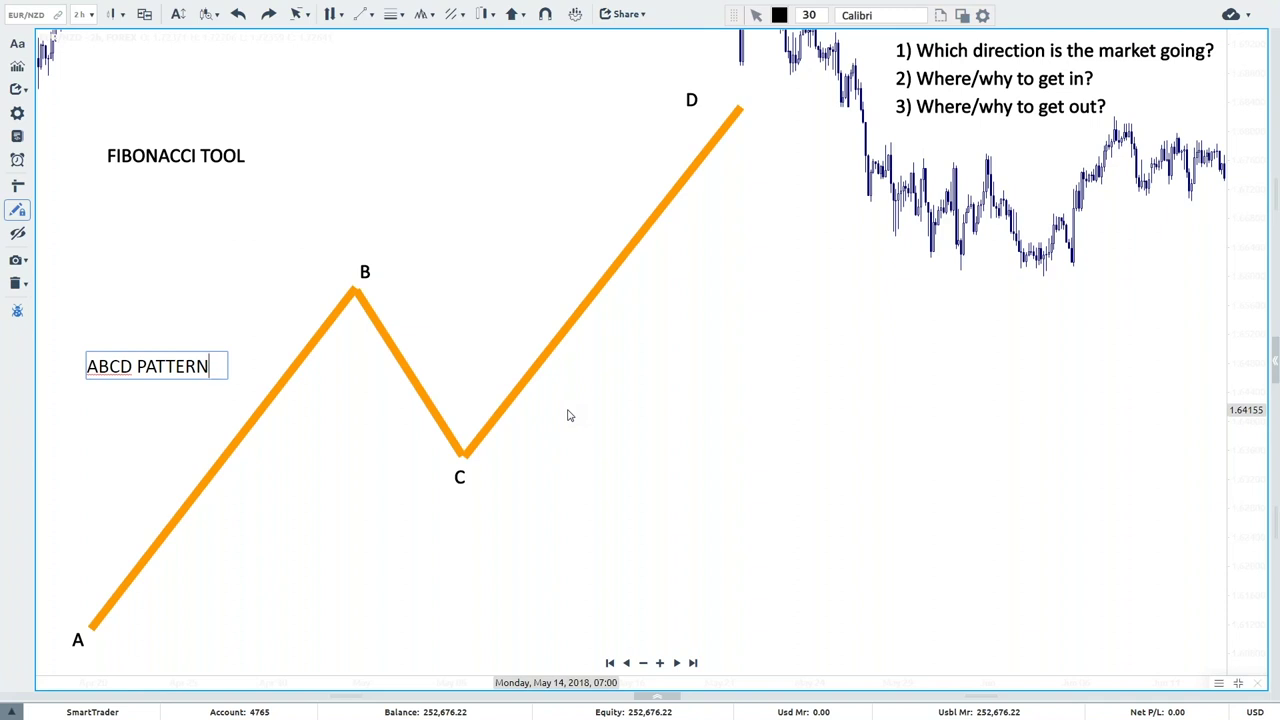
pyautogui.rightClick(811, 342)
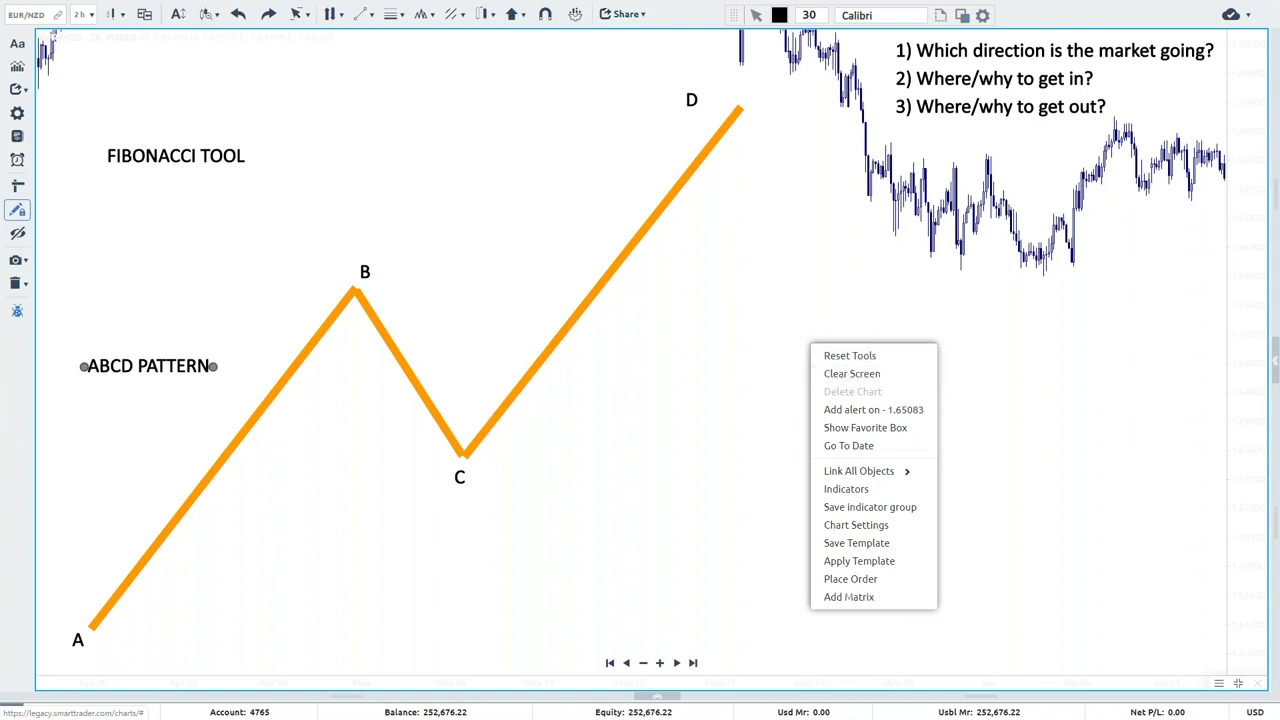
pyautogui.click(878, 357)
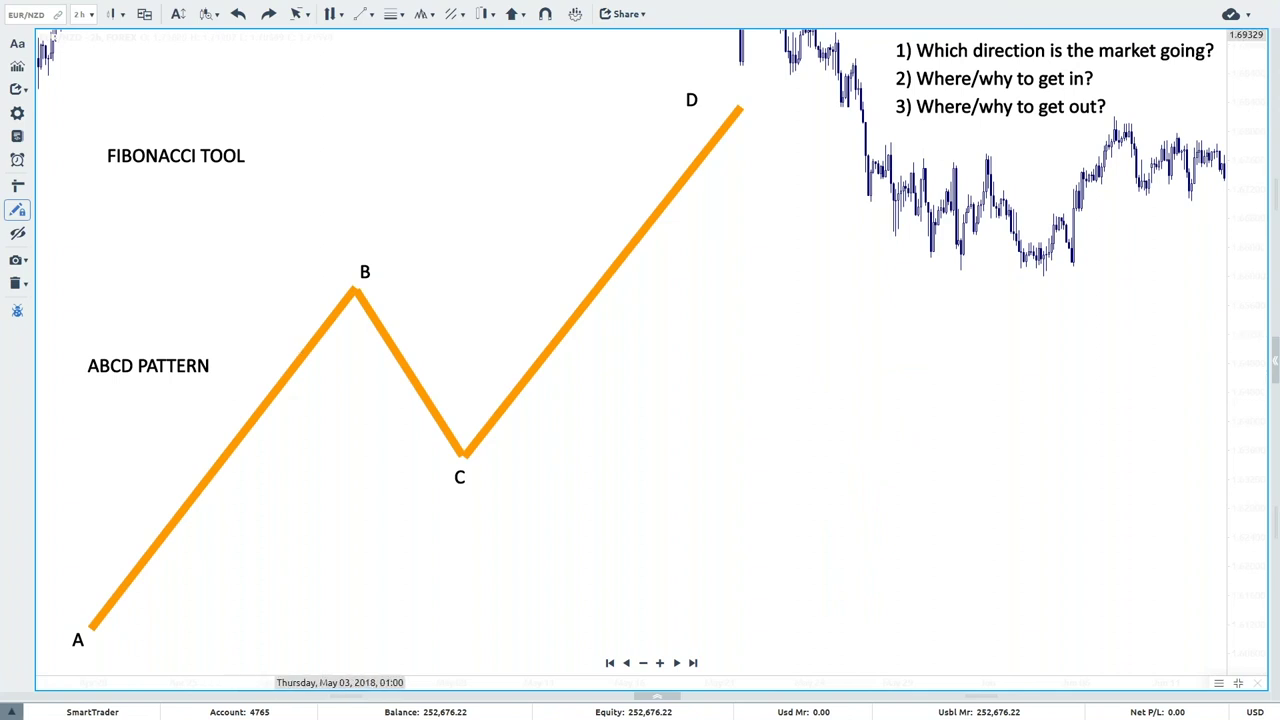
pyautogui.click(331, 14)
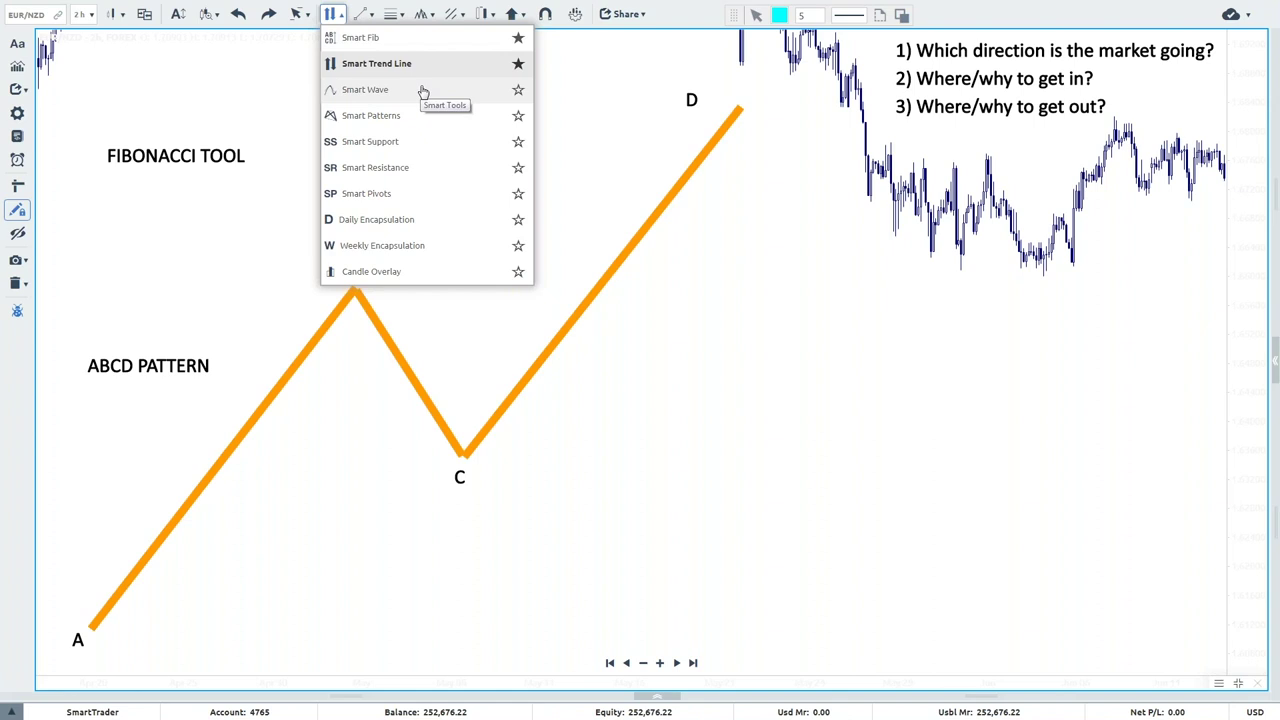
pyautogui.rightClick(956, 313)
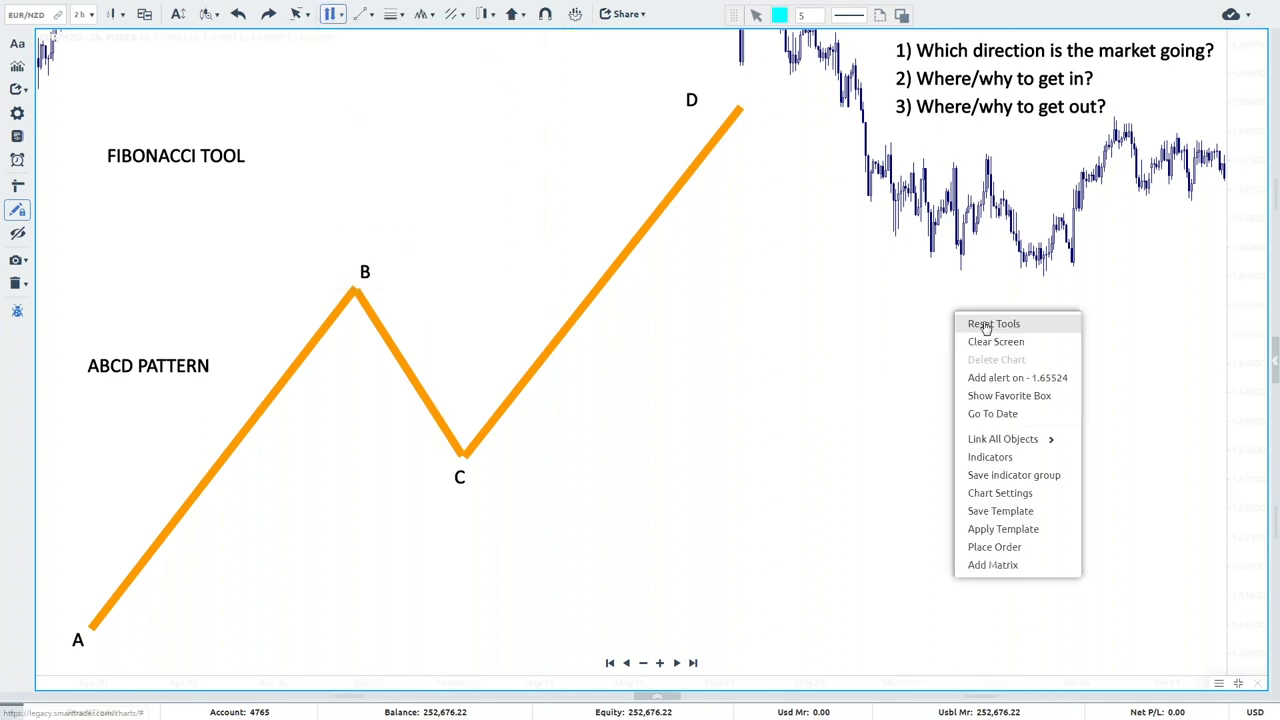
pyautogui.click(990, 324)
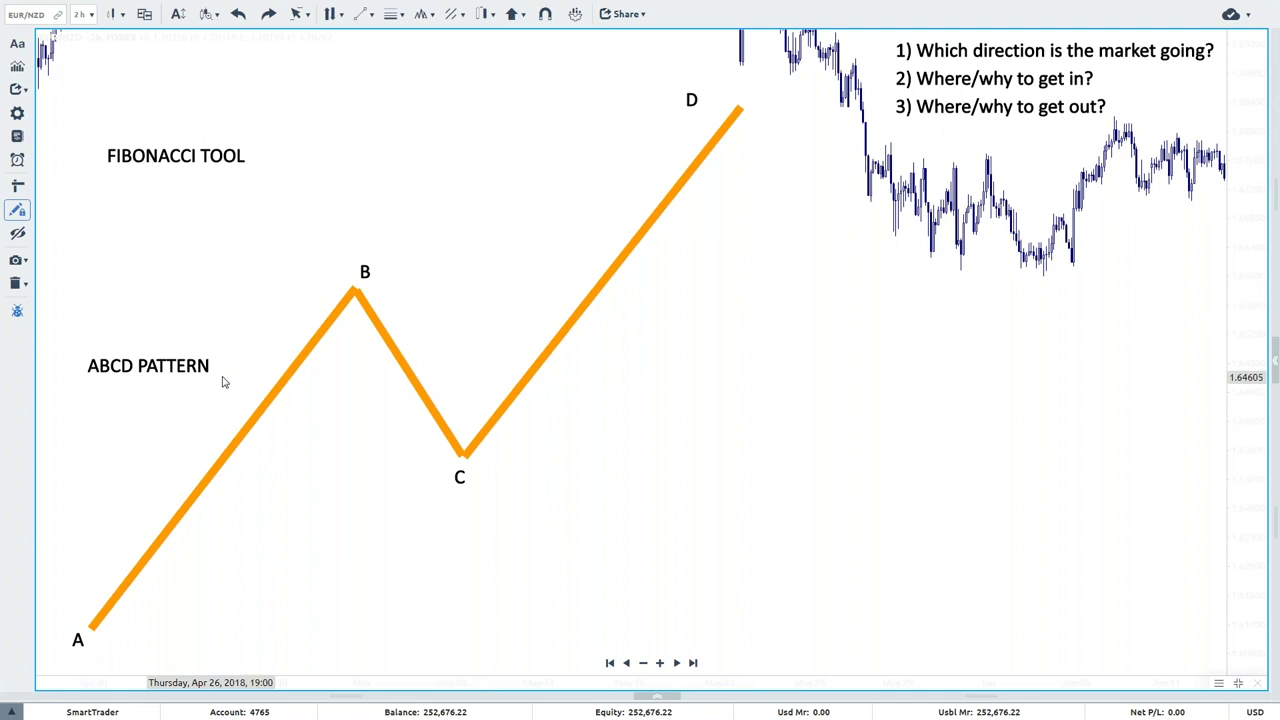
# Draw a Fibonacci along the zigzag's first leg from point A to point B.
pyautogui.click(80, 641)
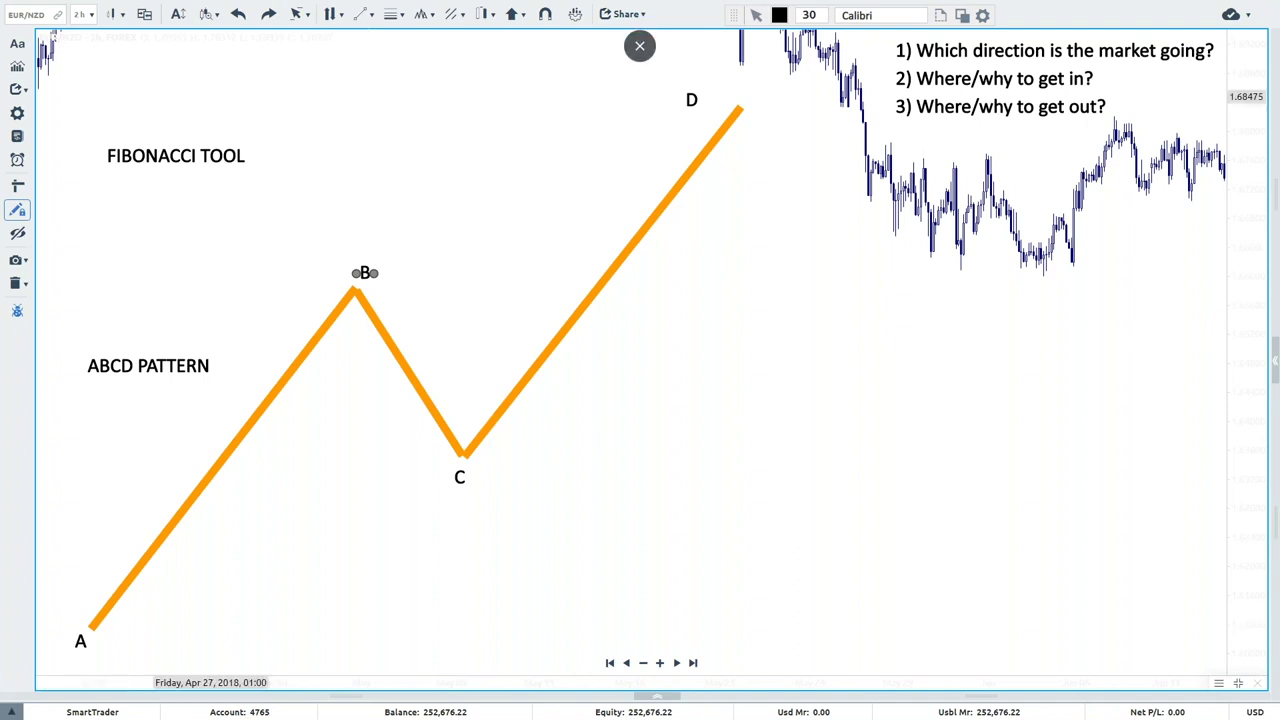
pyautogui.click(394, 14)
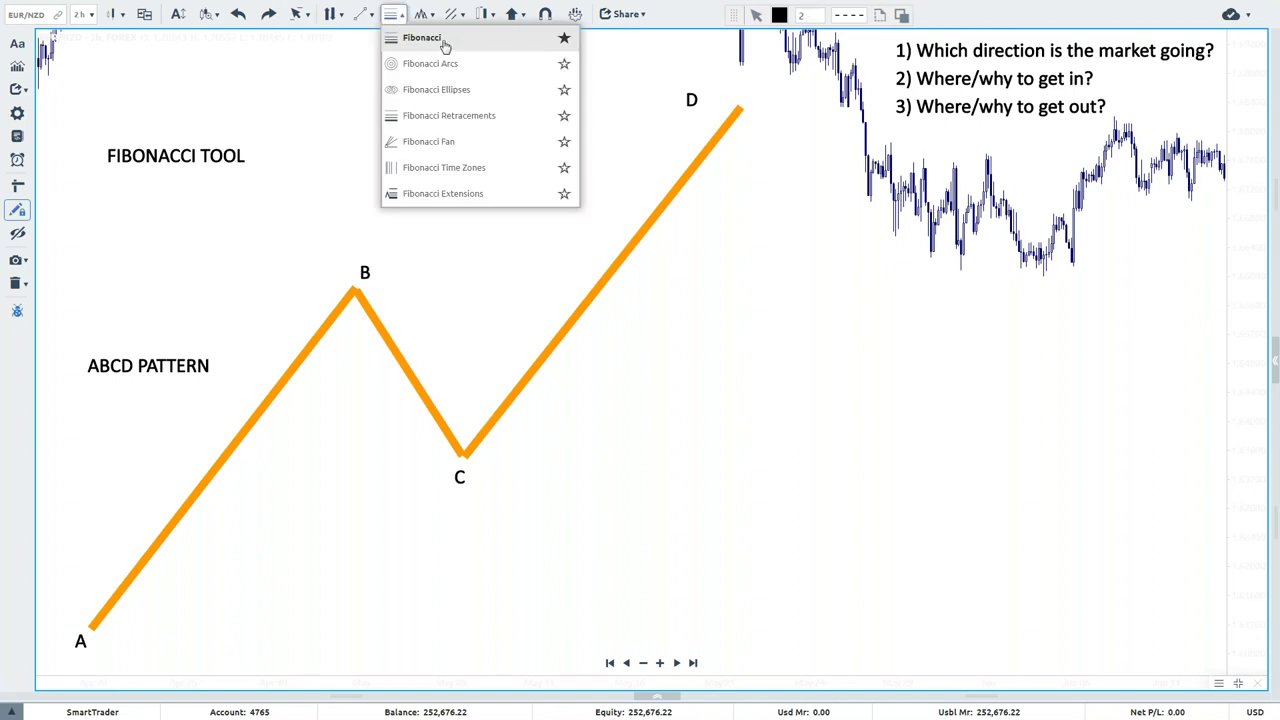
pyautogui.click(445, 42)
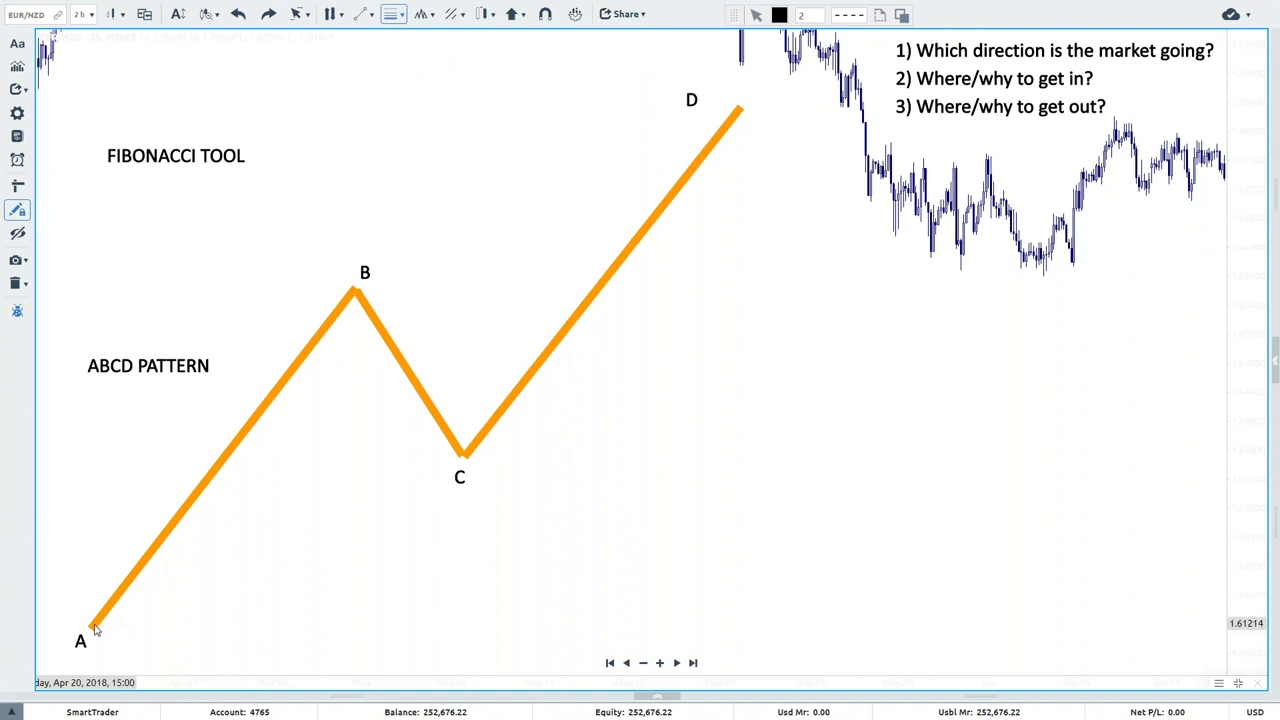
pyautogui.moveTo(95, 628); pyautogui.dragTo(355, 286)
pyautogui.rightClick(701, 311)
pyautogui.click(742, 323)
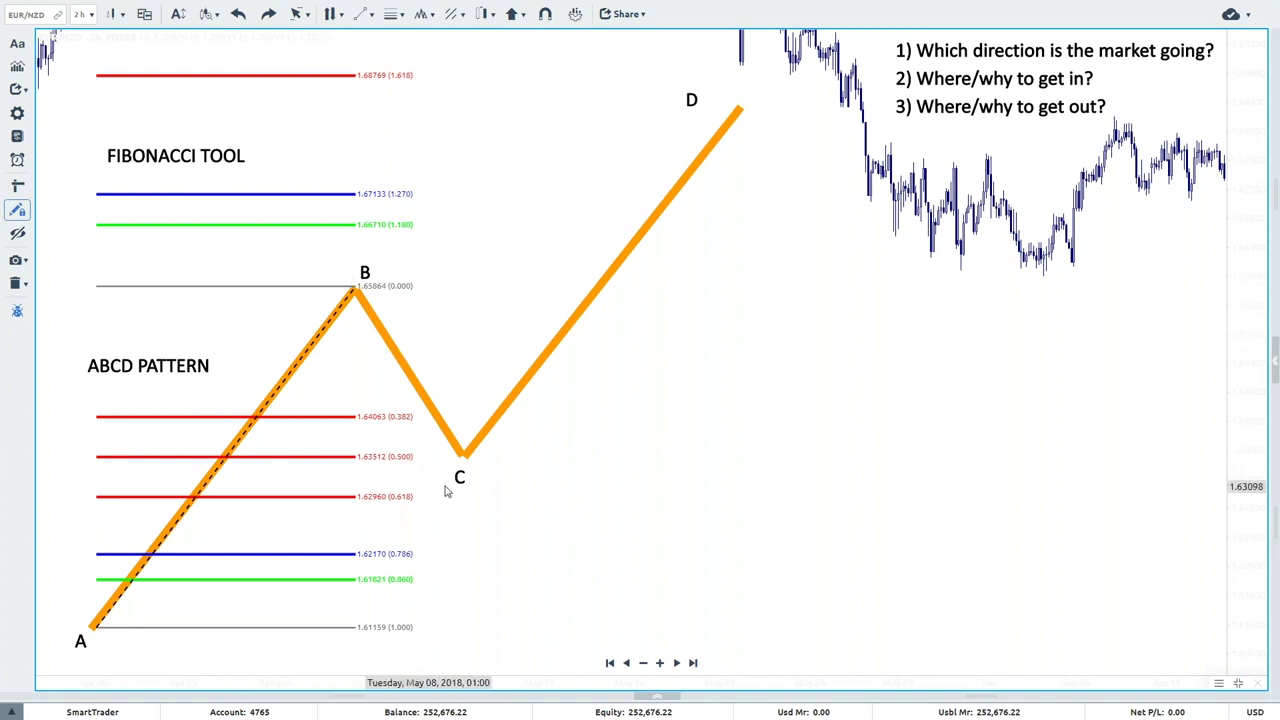
# Change the C label to "C = U TURN" and center it below the pullback low.
pyautogui.click(458, 479)
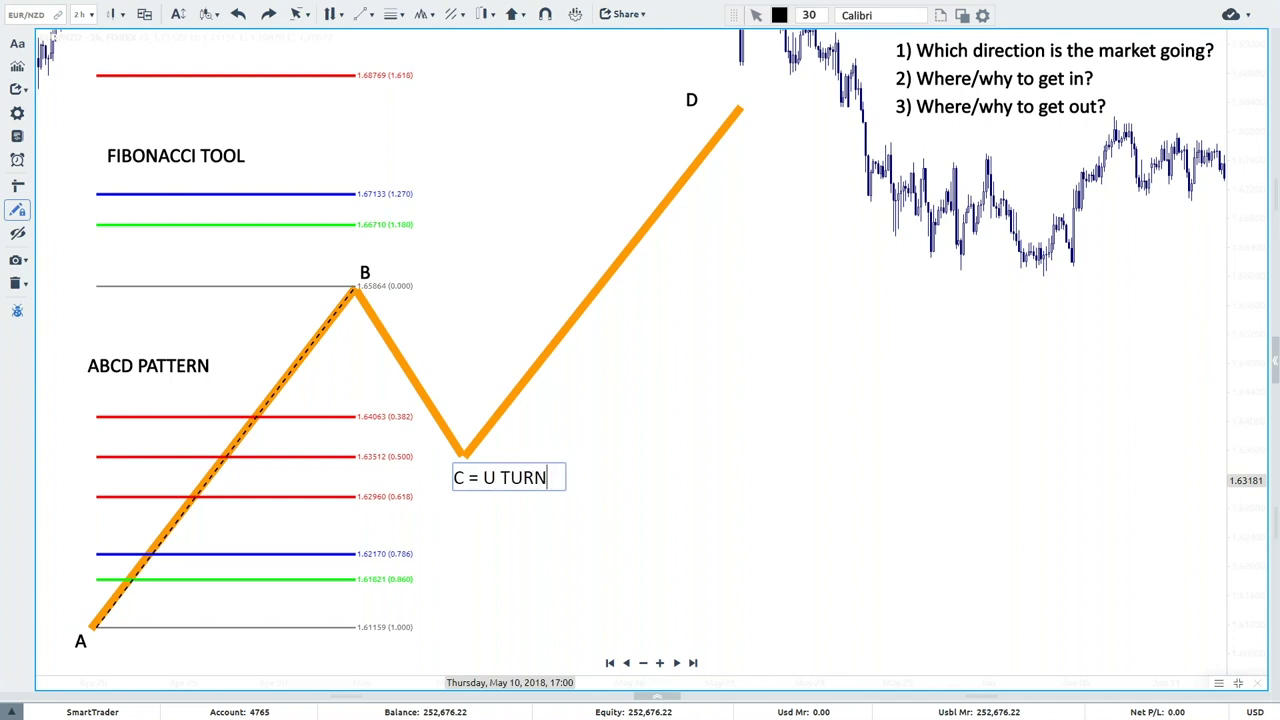
pyautogui.rightClick(743, 351)
pyautogui.click(491, 514)
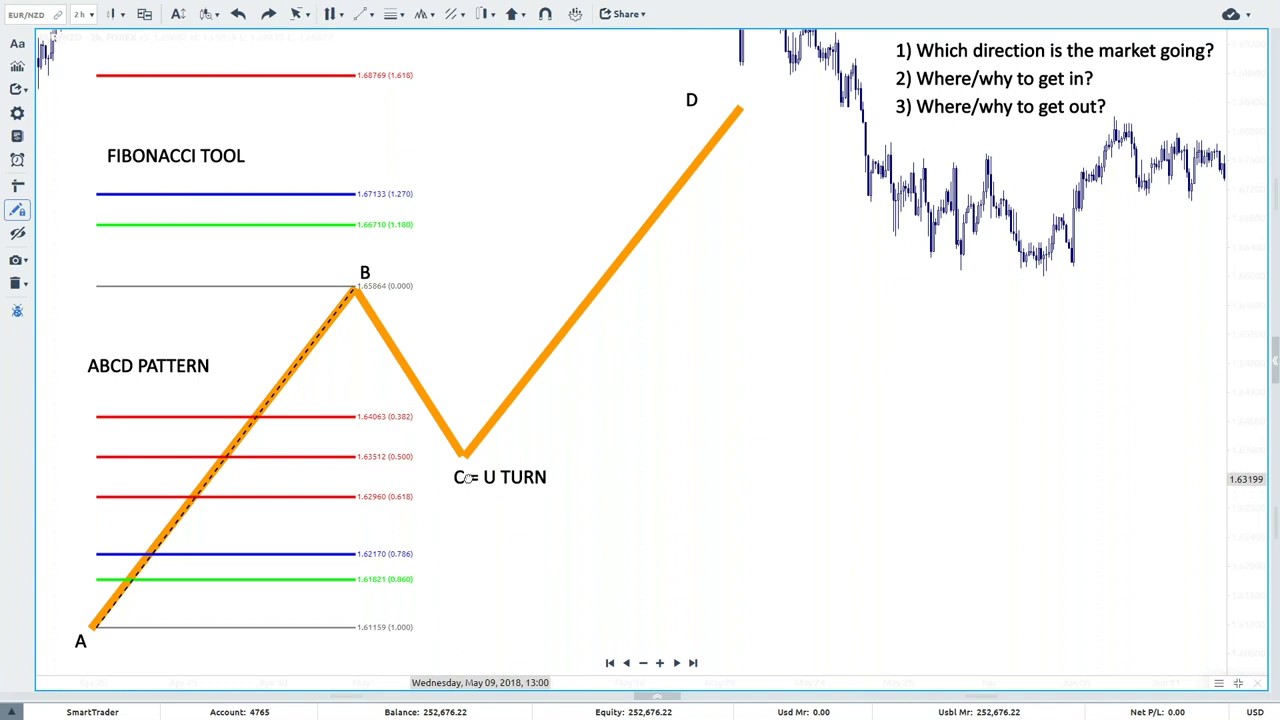
pyautogui.click(487, 482)
pyautogui.moveTo(485, 485)
pyautogui.mouseDown()
pyautogui.moveTo(336, 380)
pyautogui.moveTo(301, 526)
pyautogui.moveTo(437, 502)
pyautogui.moveTo(482, 478)
pyautogui.mouseUp()
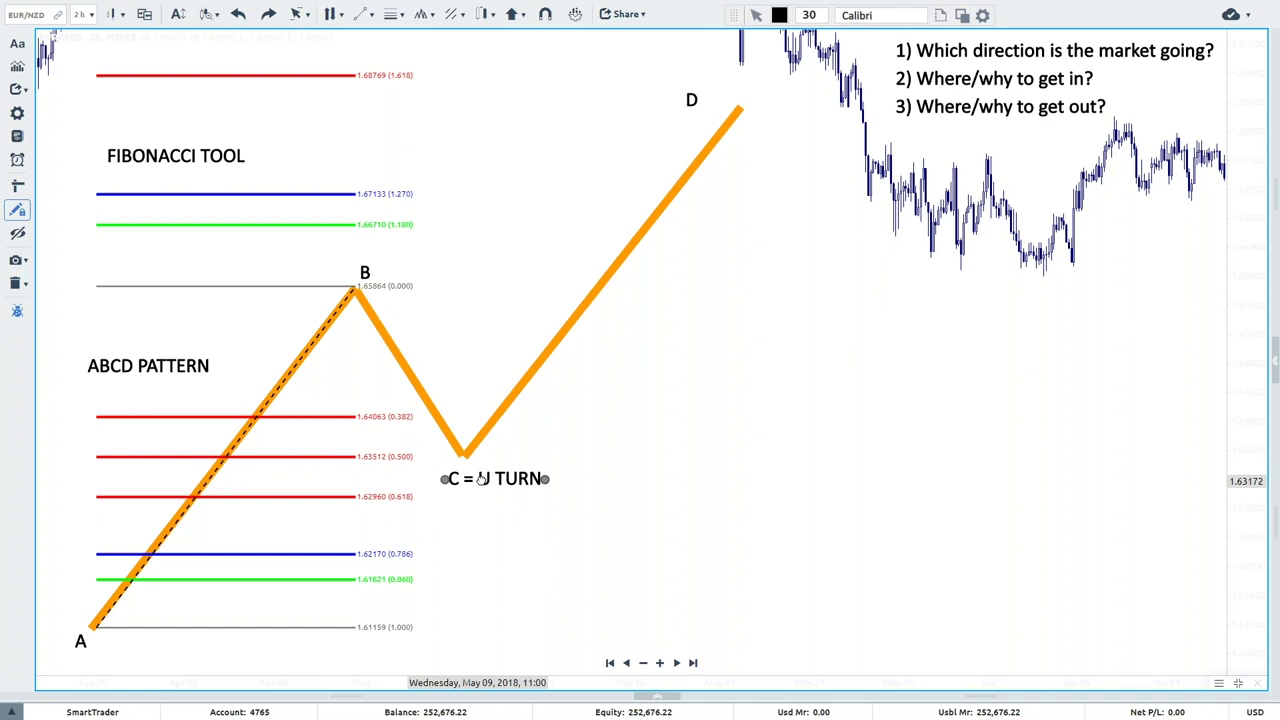
# Replace the "ABCD PATTERN" text with "RETRACEMENT".
pyautogui.doubleClick(112, 368)
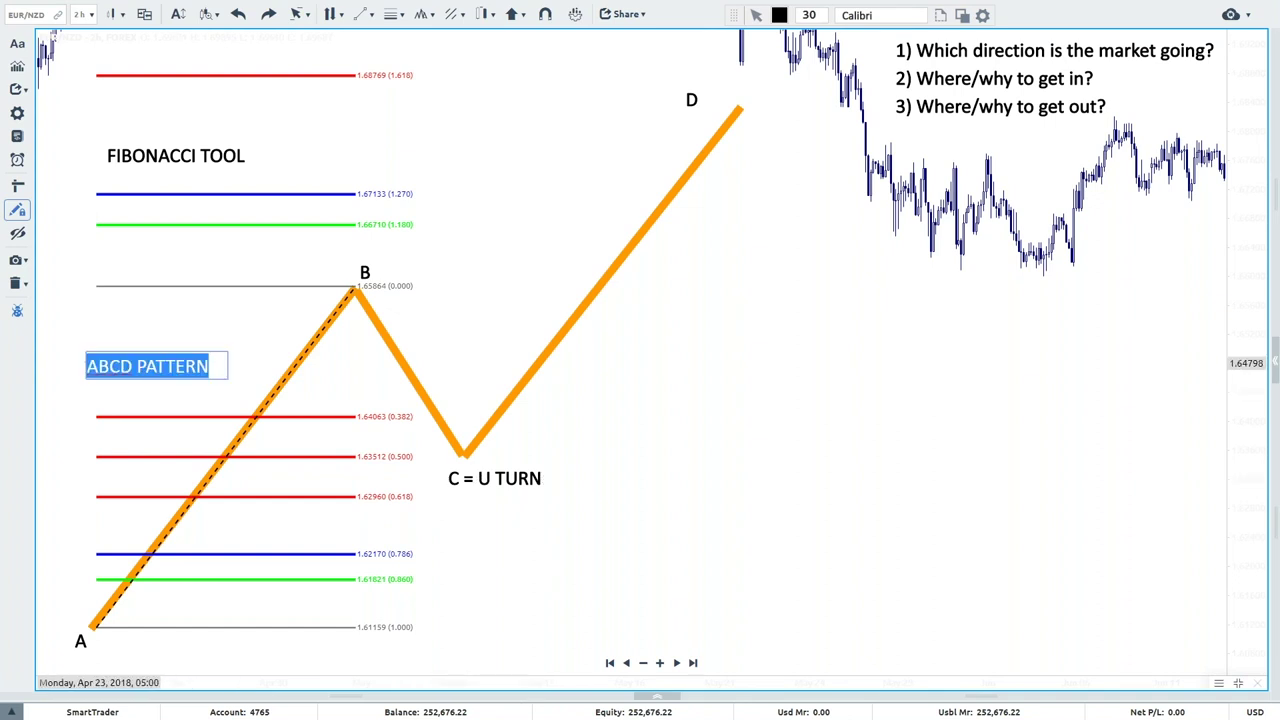
pyautogui.write('RETRACEMENT')
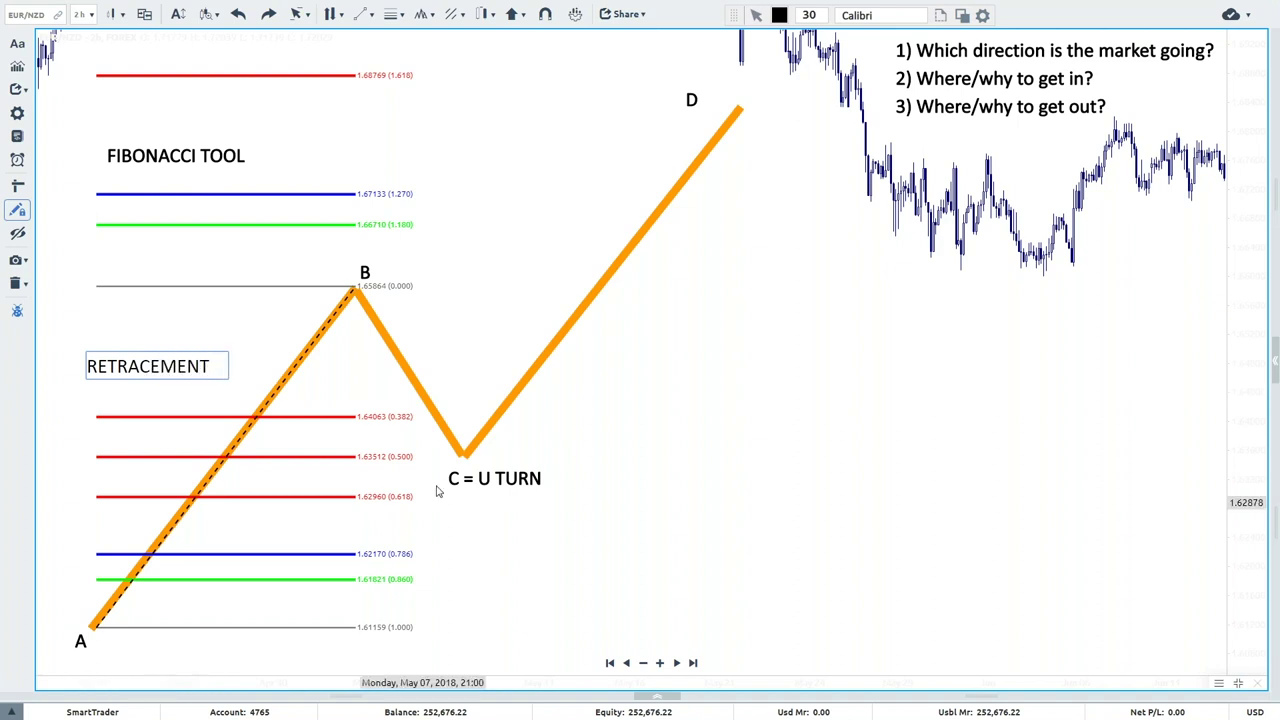
pyautogui.rightClick(630, 310)
pyautogui.click(339, 319)
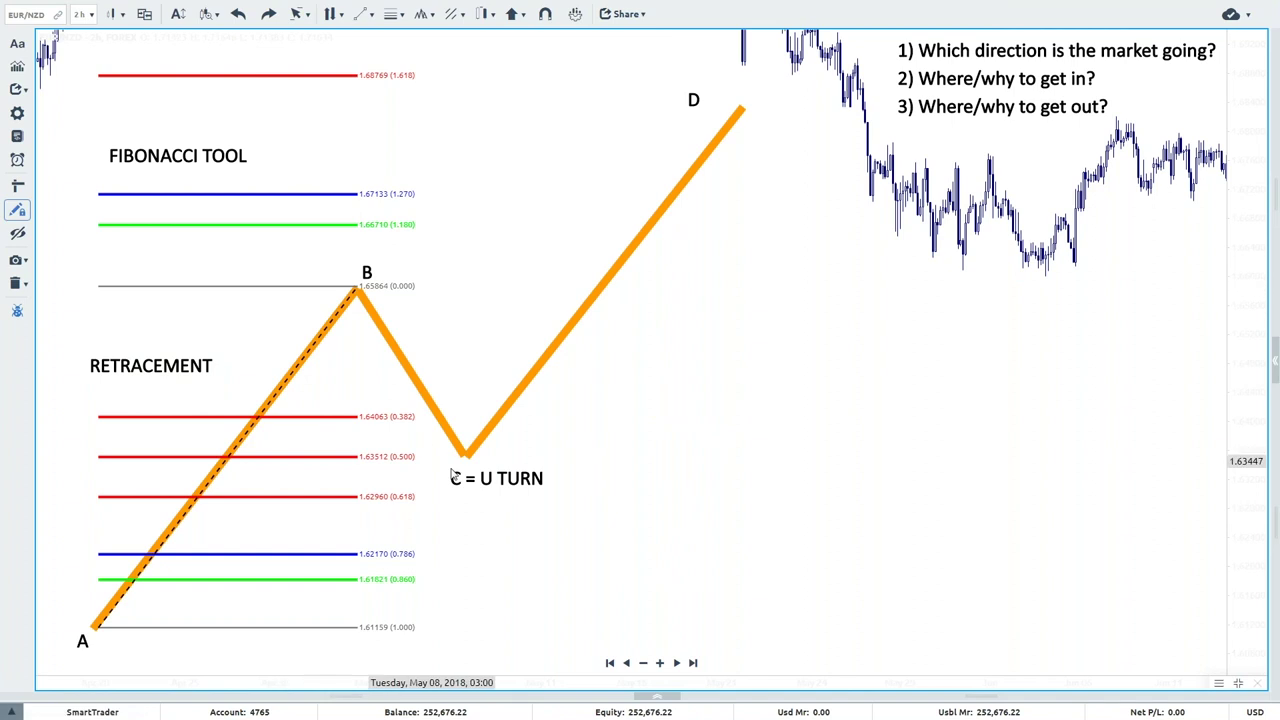
# Nudge the "RETRACEMENT" text slightly up and left, and the "C = U TURN" label slightly down and left.
pyautogui.moveTo(95, 366); pyautogui.dragTo(78, 361)
pyautogui.moveTo(479, 478)
pyautogui.mouseDown()
pyautogui.moveTo(452, 480)
pyautogui.moveTo(350, 420)
pyautogui.moveTo(320, 520)
pyautogui.moveTo(466, 491)
pyautogui.mouseUp()
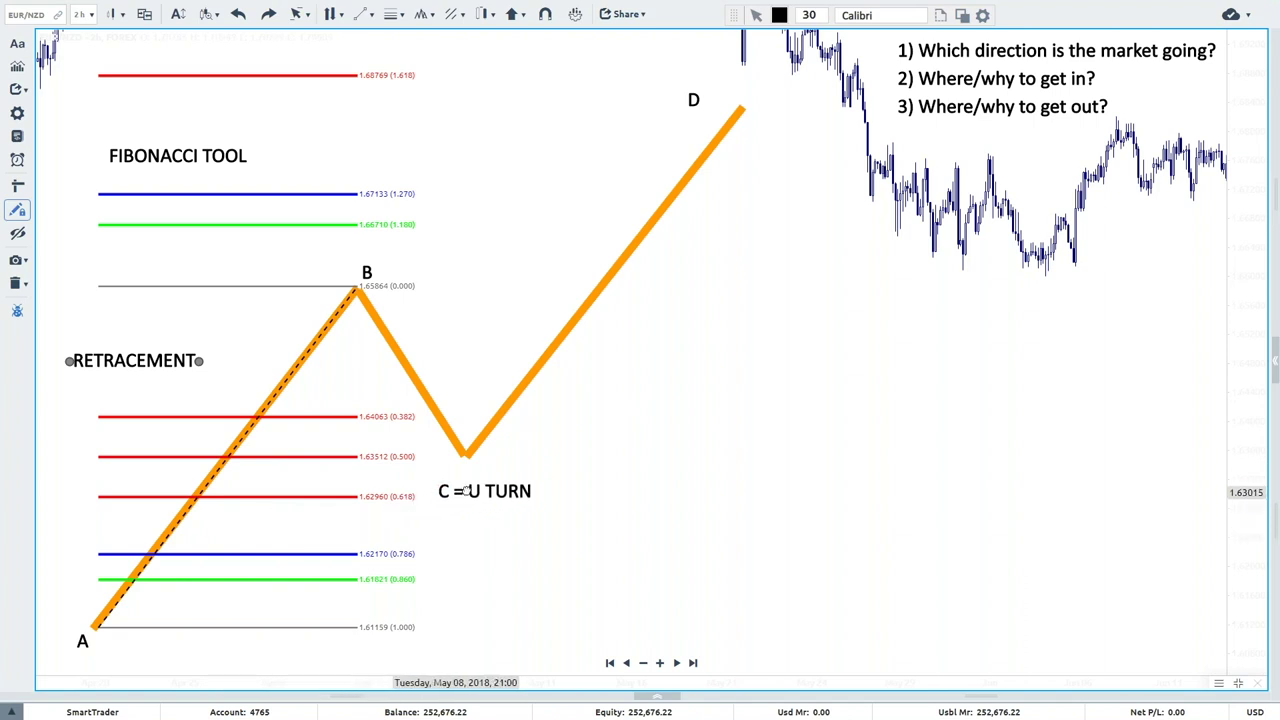
# Move the D label beside the 1.618 extension level and change its text to "D = EXIT = LIMIT = SELL".
pyautogui.moveTo(690, 100); pyautogui.dragTo(440, 74)
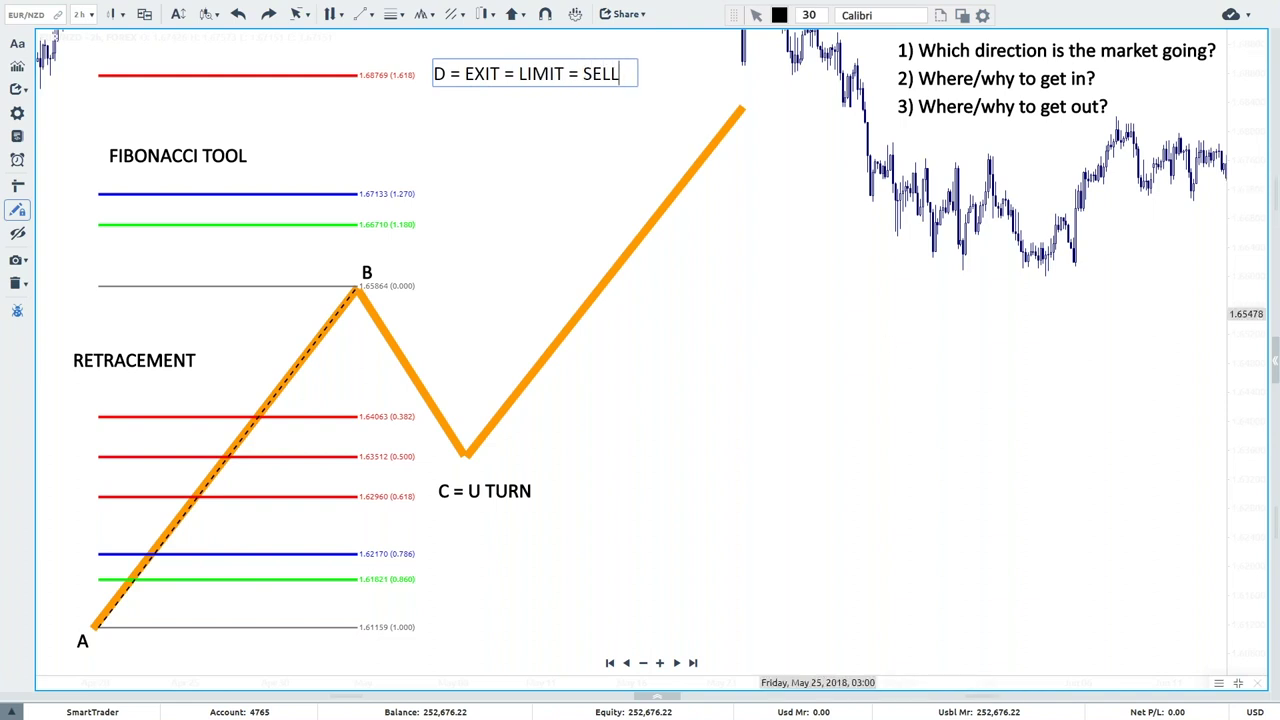
pyautogui.rightClick(820, 293)
pyautogui.press('Escape')
pyautogui.moveTo(520, 72); pyautogui.dragTo(536, 70)
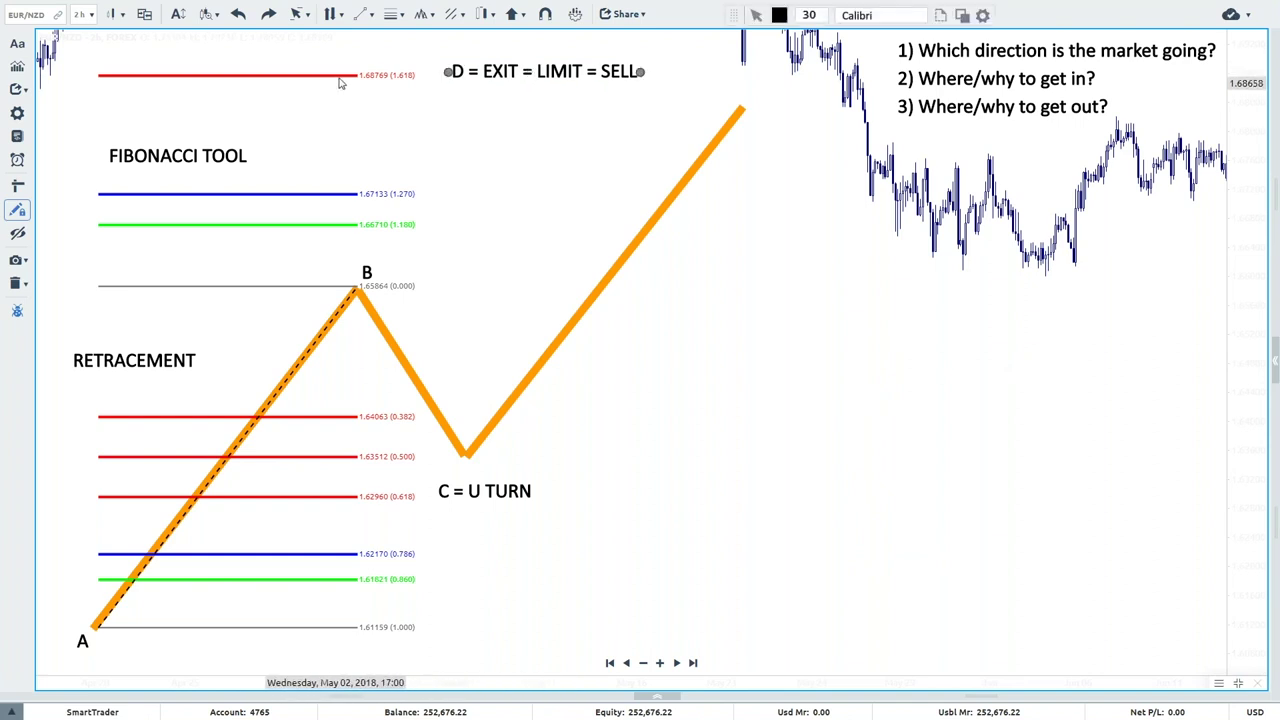
# Move the "FIBONACCI TOOL" text up and left, between the 1.618 and 1.270 levels, and replace it with "EXTENSION".
pyautogui.moveTo(101, 157); pyautogui.dragTo(64, 135)
pyautogui.doubleClick(72, 133)
pyautogui.write('EXTENSION')
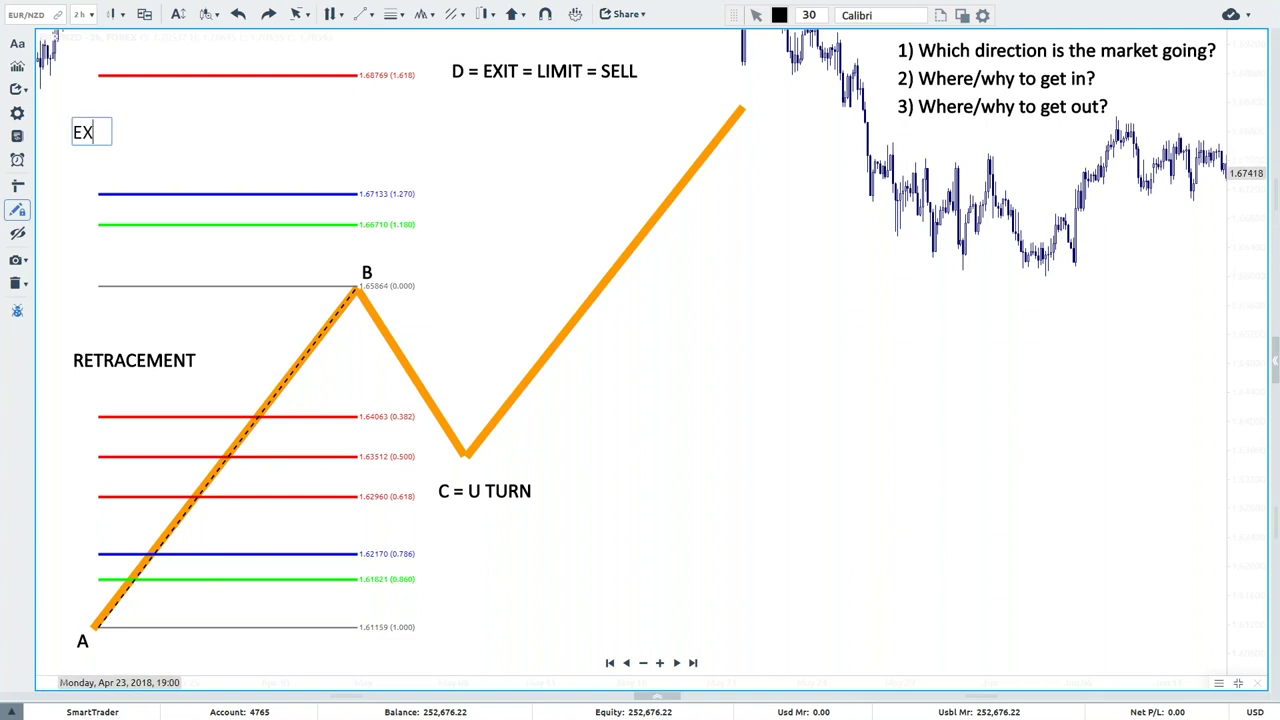
pyautogui.rightClick(748, 296)
pyautogui.press('Escape')
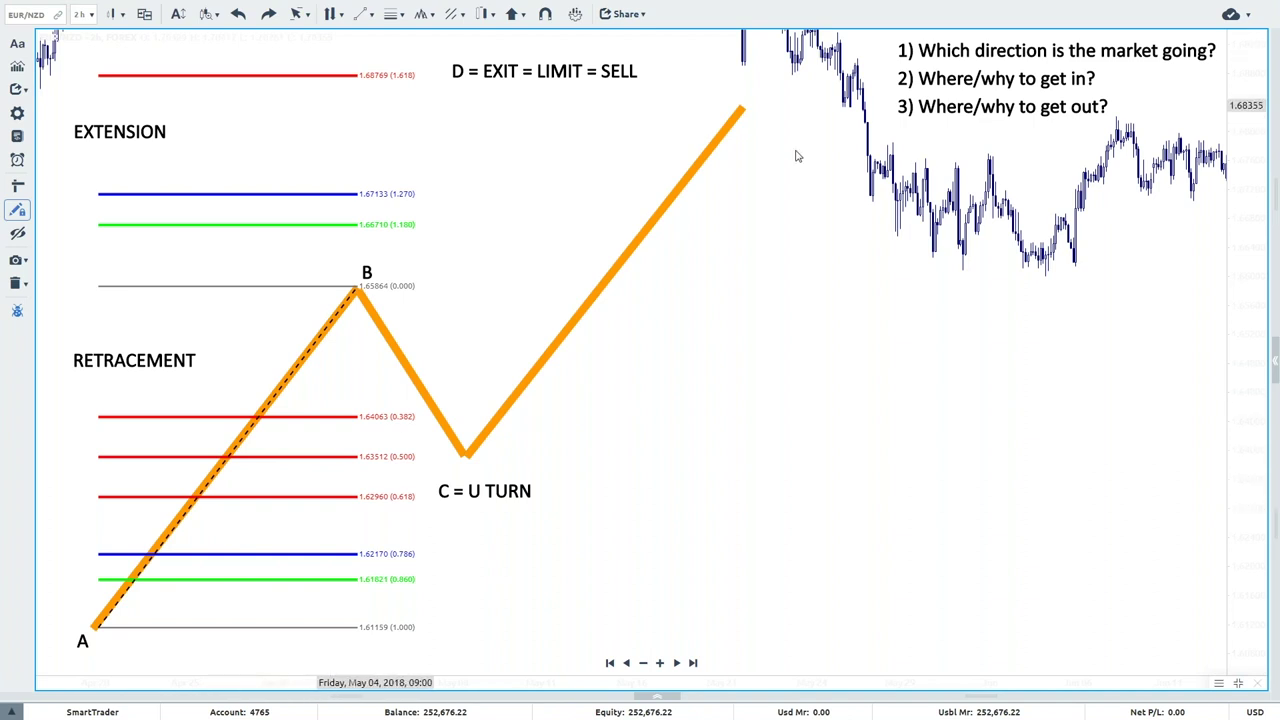
pyautogui.rightClick(794, 297)
pyautogui.click(811, 318)
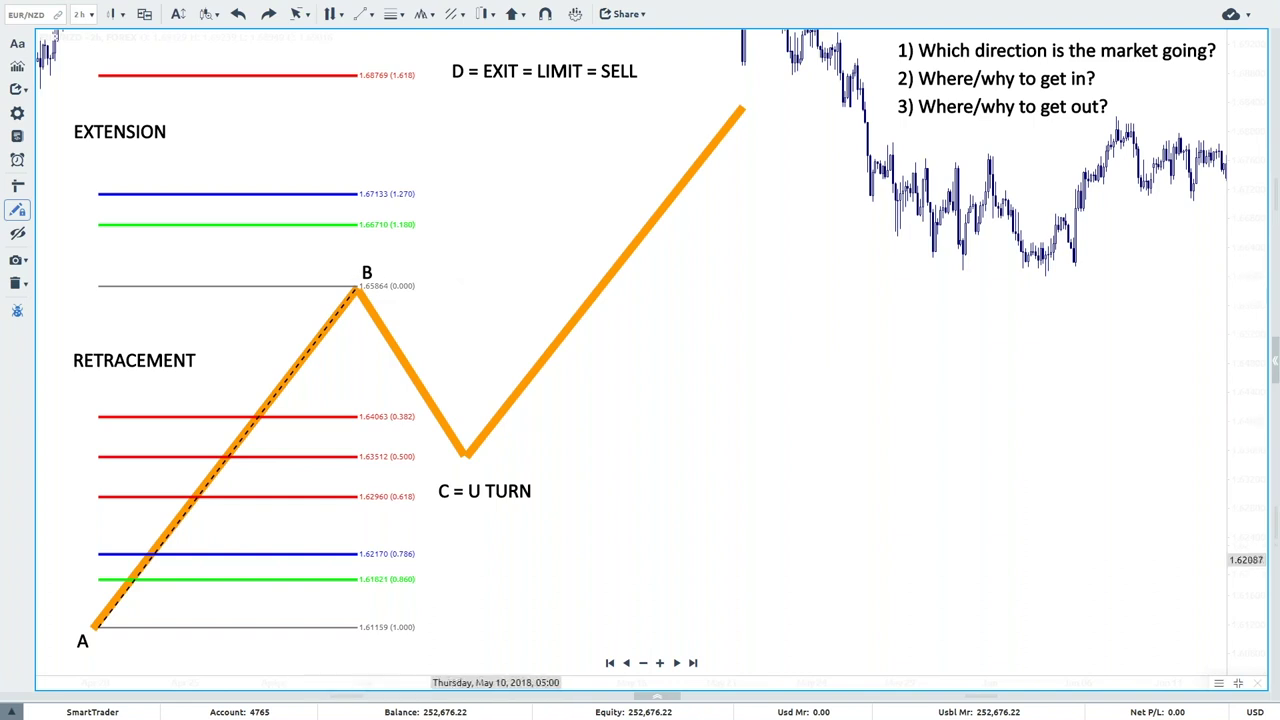
# Shift the "C = U TURN" label slightly up and right, and place a green Arrow Up beside point C.
pyautogui.moveTo(484, 493); pyautogui.dragTo(496, 487)
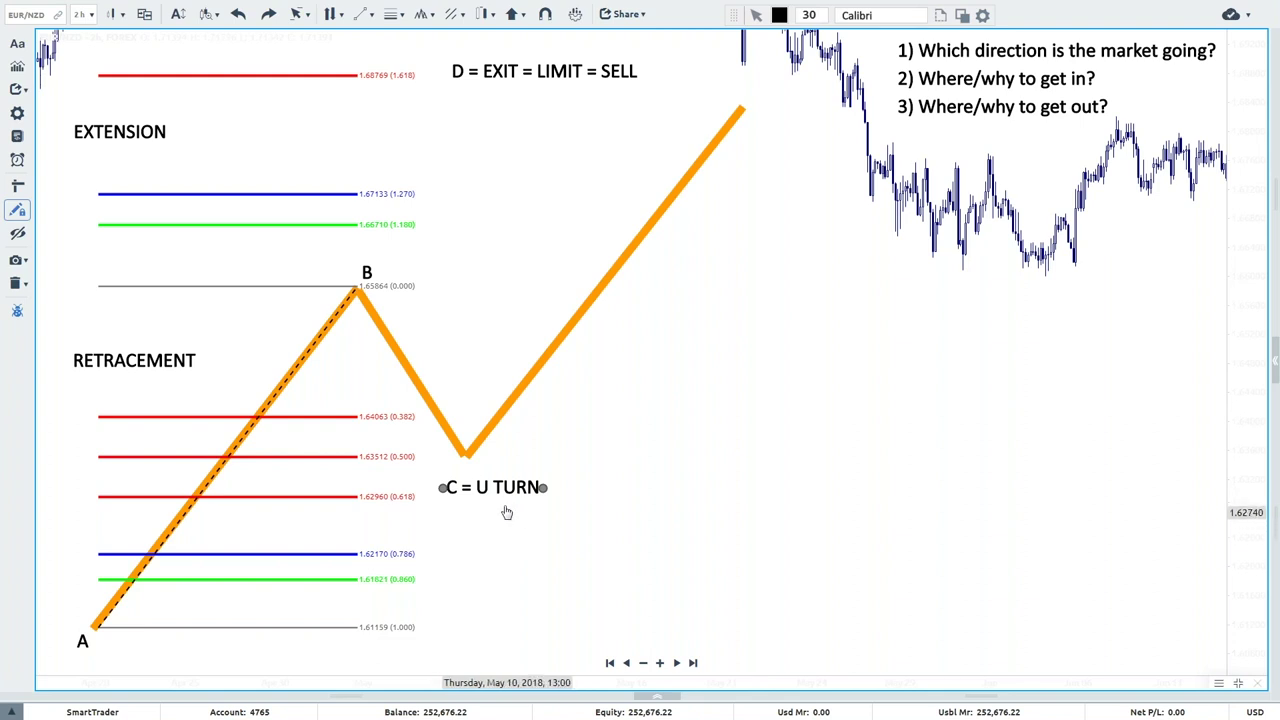
pyautogui.moveTo(454, 484)
pyautogui.mouseDown()
pyautogui.moveTo(331, 390)
pyautogui.moveTo(241, 509)
pyautogui.moveTo(356, 511)
pyautogui.moveTo(468, 481)
pyautogui.mouseUp()
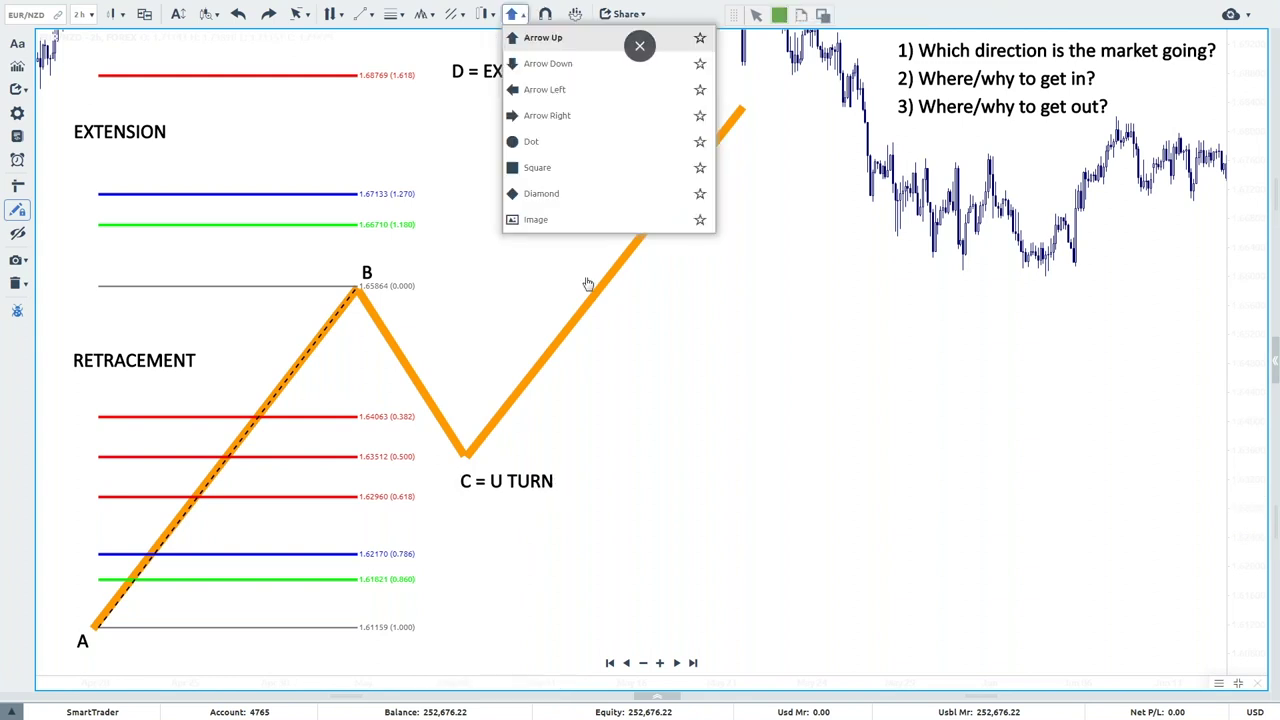
pyautogui.click(520, 450)
pyautogui.rightClick(641, 374)
pyautogui.press('Escape')
pyautogui.click(520, 445)
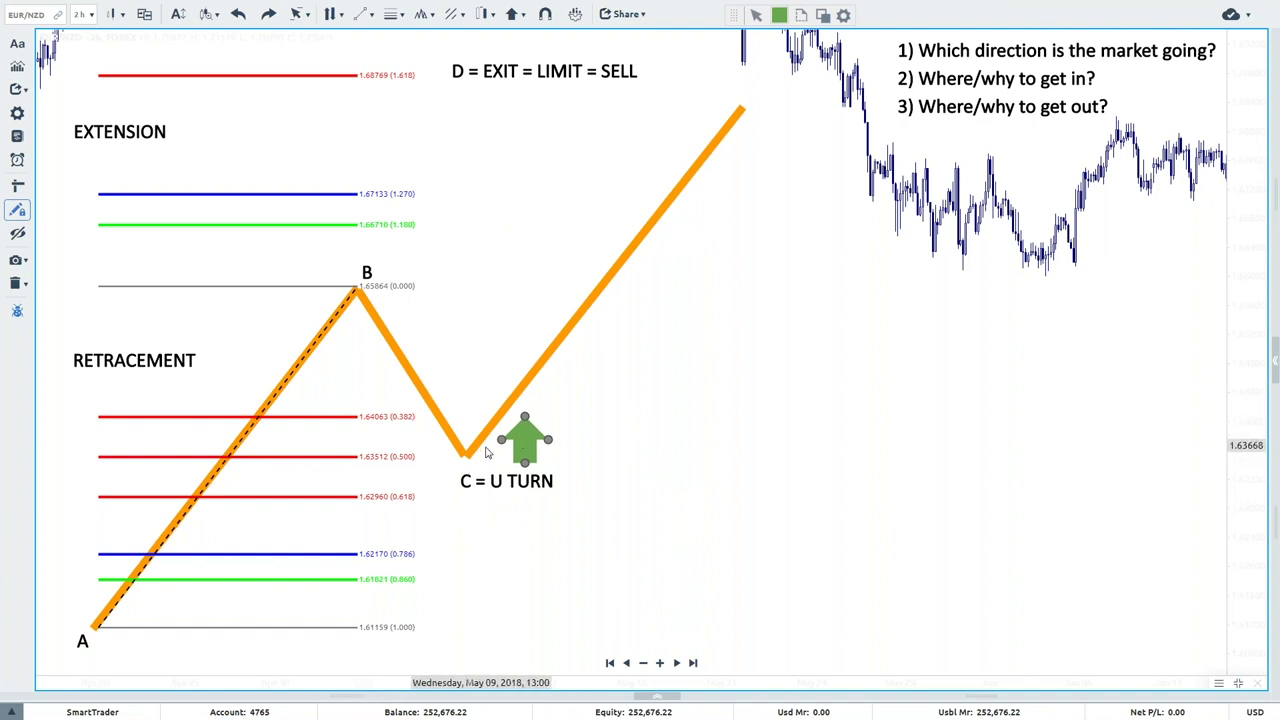
# Stretch the upper end of the C-to-D leg to about the 1.618 level and align the D label with that level.
pyautogui.click(737, 112)
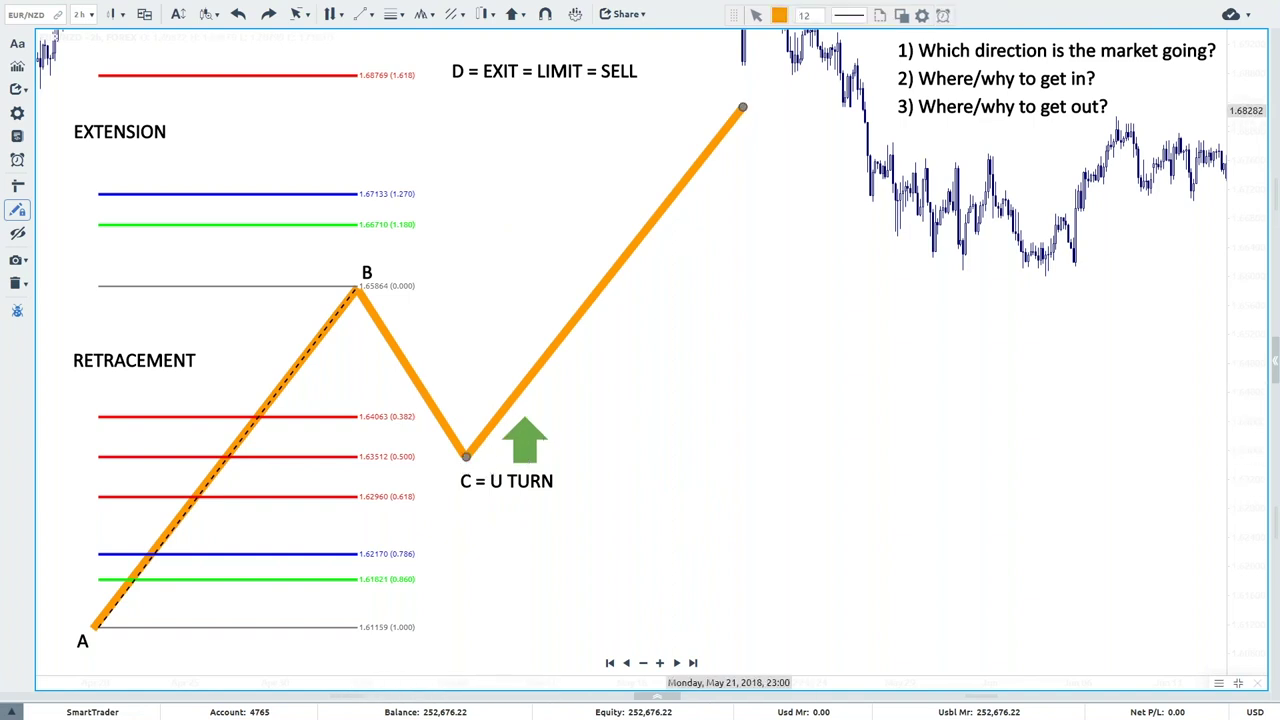
pyautogui.moveTo(742, 107); pyautogui.dragTo(716, 67)
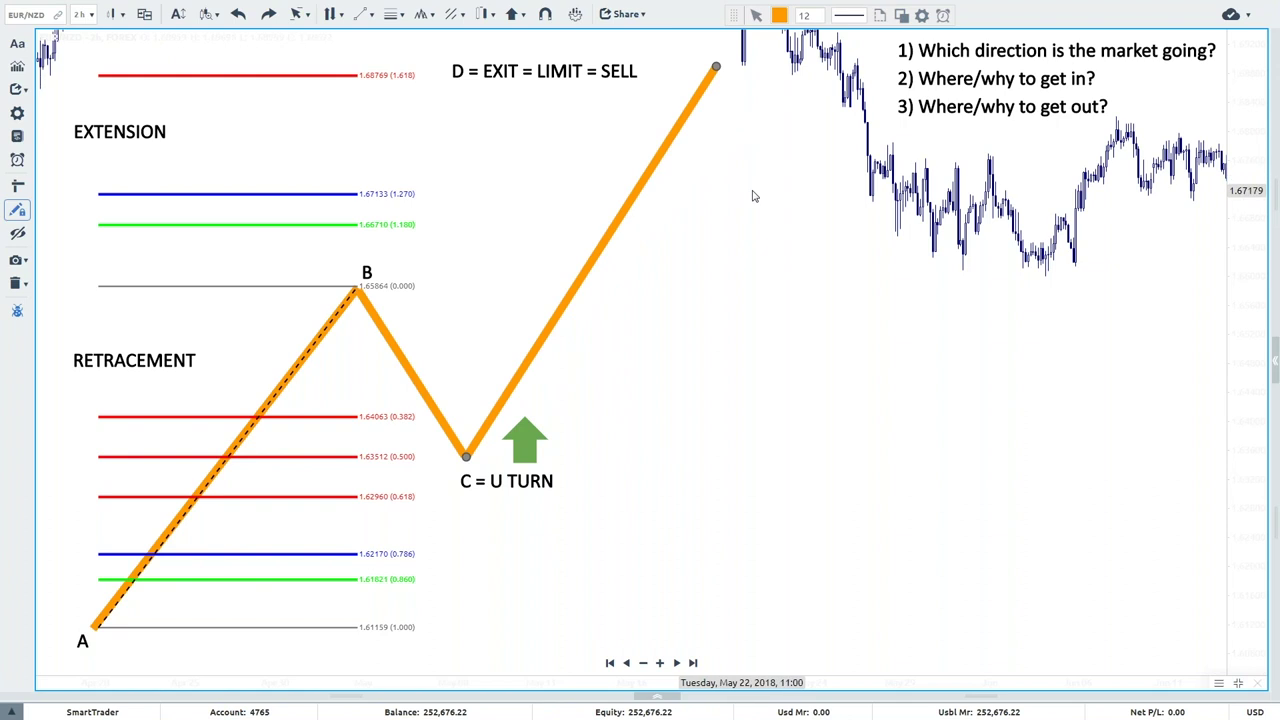
pyautogui.moveTo(515, 71); pyautogui.dragTo(498, 69)
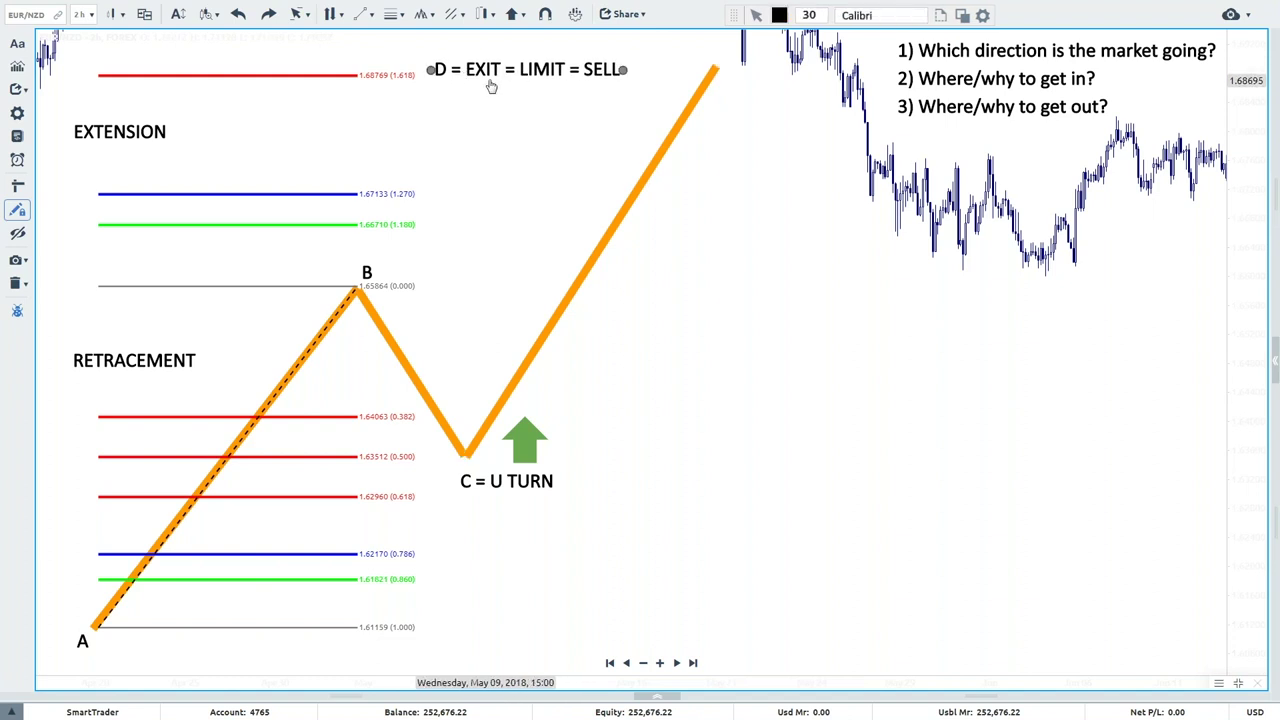
pyautogui.moveTo(552, 69); pyautogui.dragTo(521, 63)
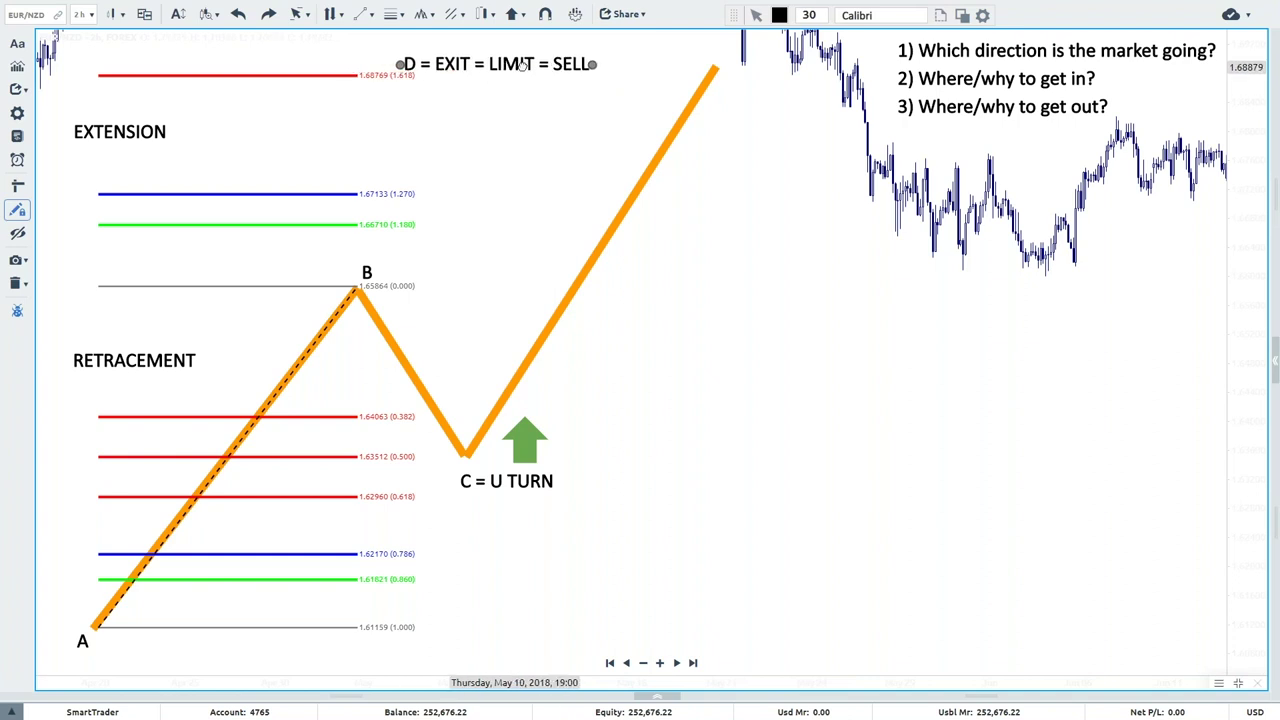
pyautogui.moveTo(506, 481)
pyautogui.mouseDown()
pyautogui.moveTo(334, 417)
pyautogui.moveTo(343, 506)
pyautogui.moveTo(506, 506)
pyautogui.moveTo(510, 481)
pyautogui.mouseUp()
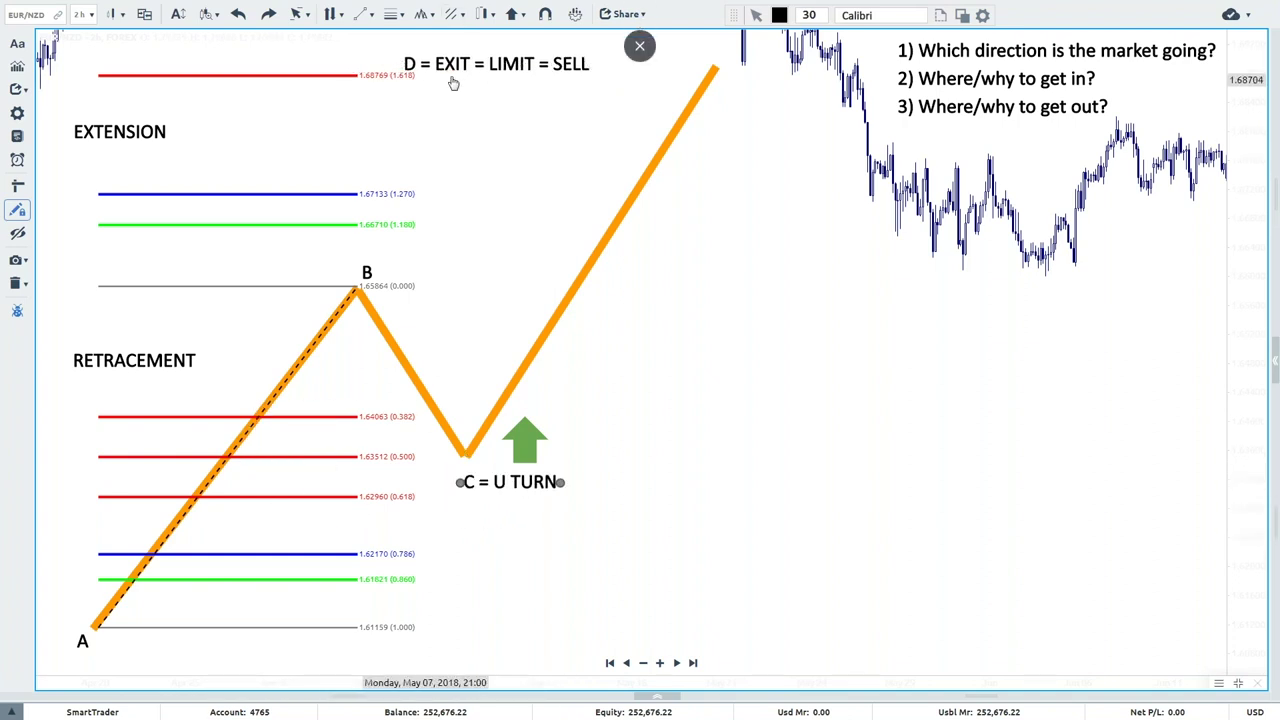
pyautogui.moveTo(438, 77); pyautogui.dragTo(460, 85)
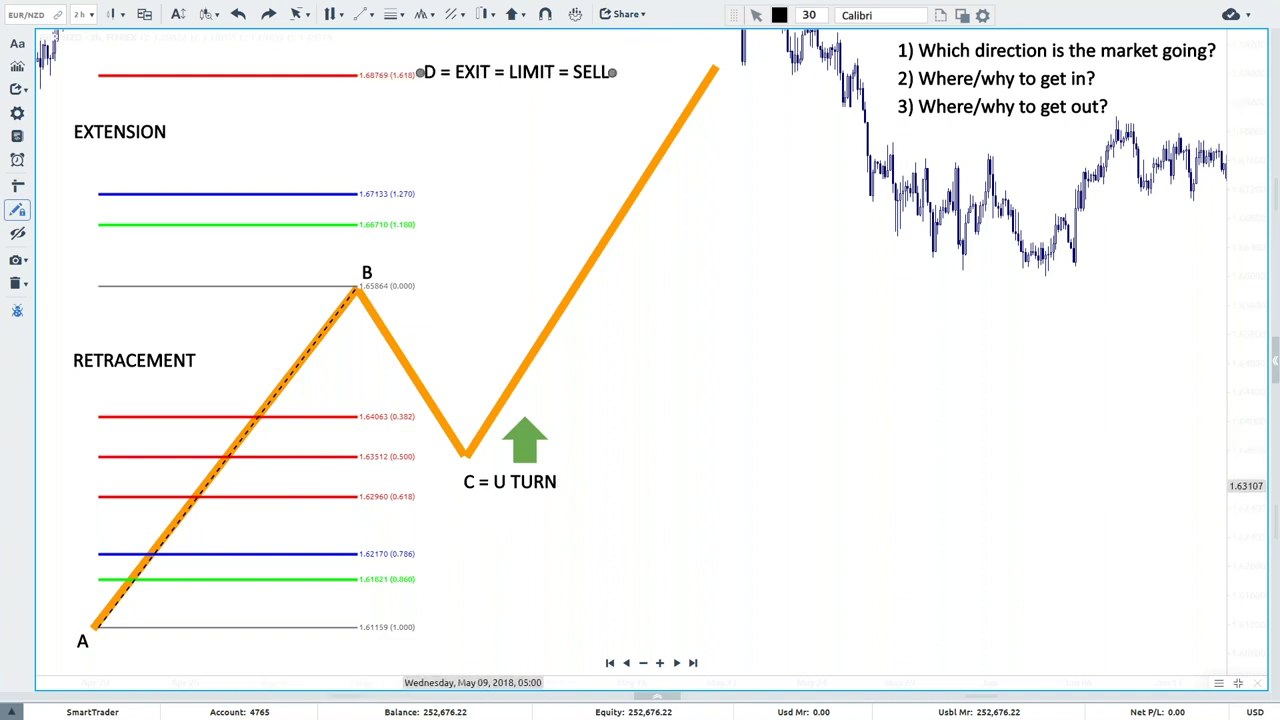
# Lower point C to between the 0.786 and 0.860 retracement levels, repositioning both adjoining legs, the "C = U TURN" label and the green arrow.
pyautogui.moveTo(471, 487); pyautogui.dragTo(469, 580)
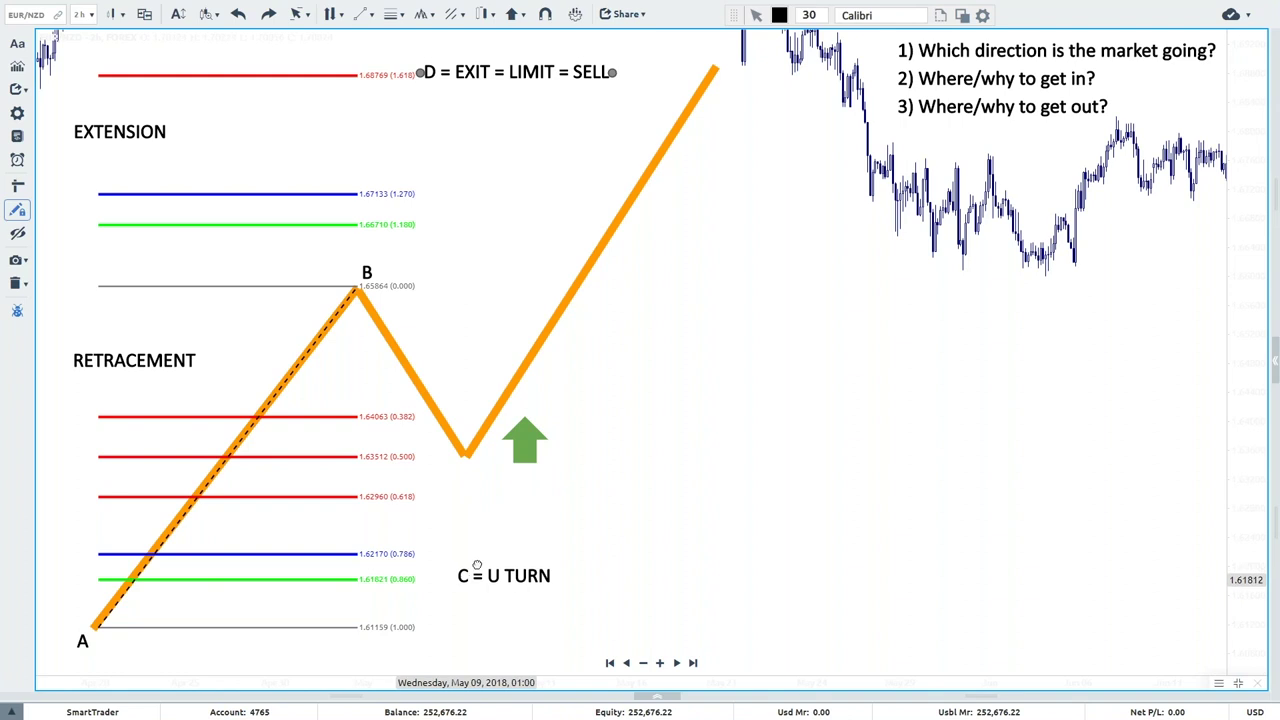
pyautogui.moveTo(533, 425); pyautogui.dragTo(536, 513)
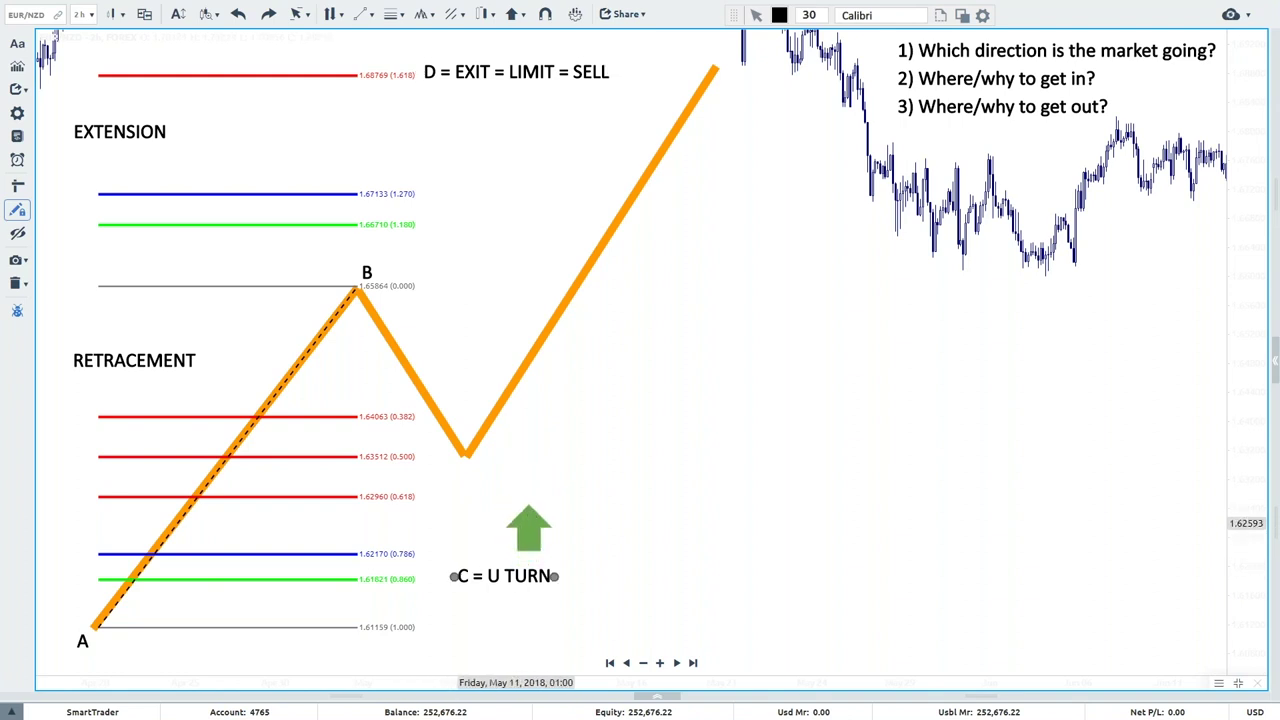
pyautogui.moveTo(484, 439); pyautogui.dragTo(495, 550)
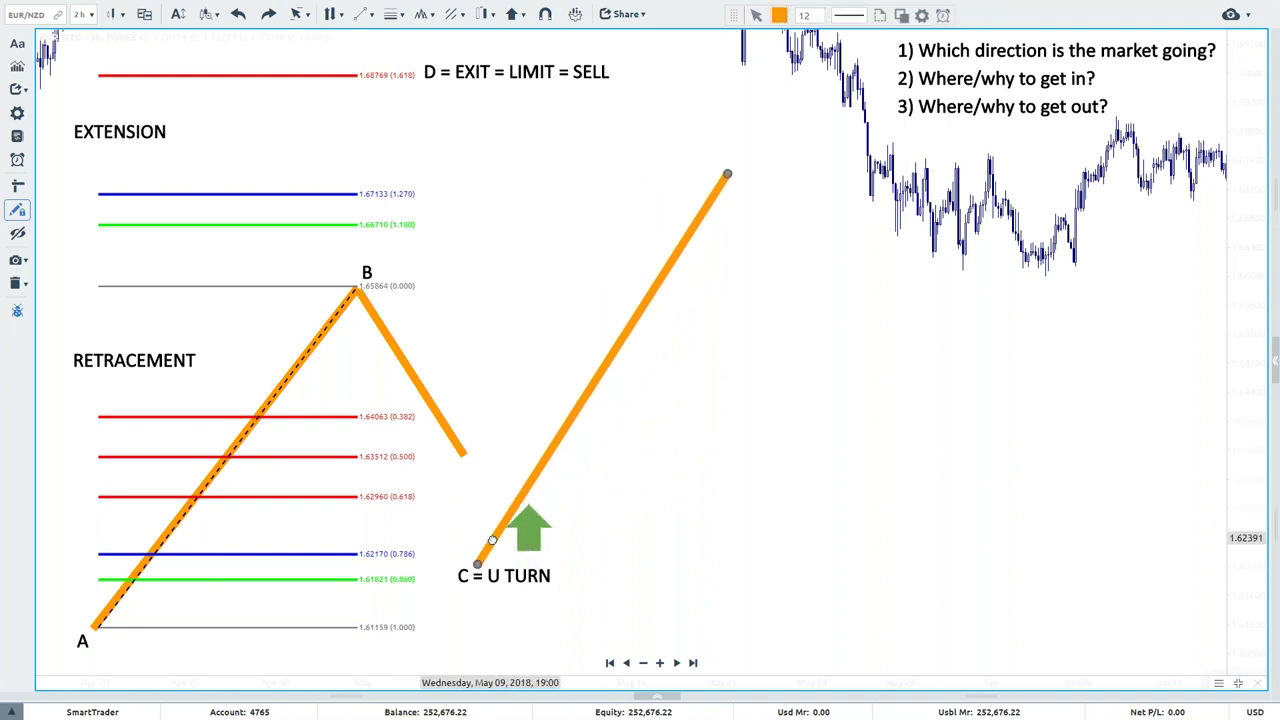
pyautogui.moveTo(464, 455); pyautogui.dragTo(513, 580)
pyautogui.click(513, 580)
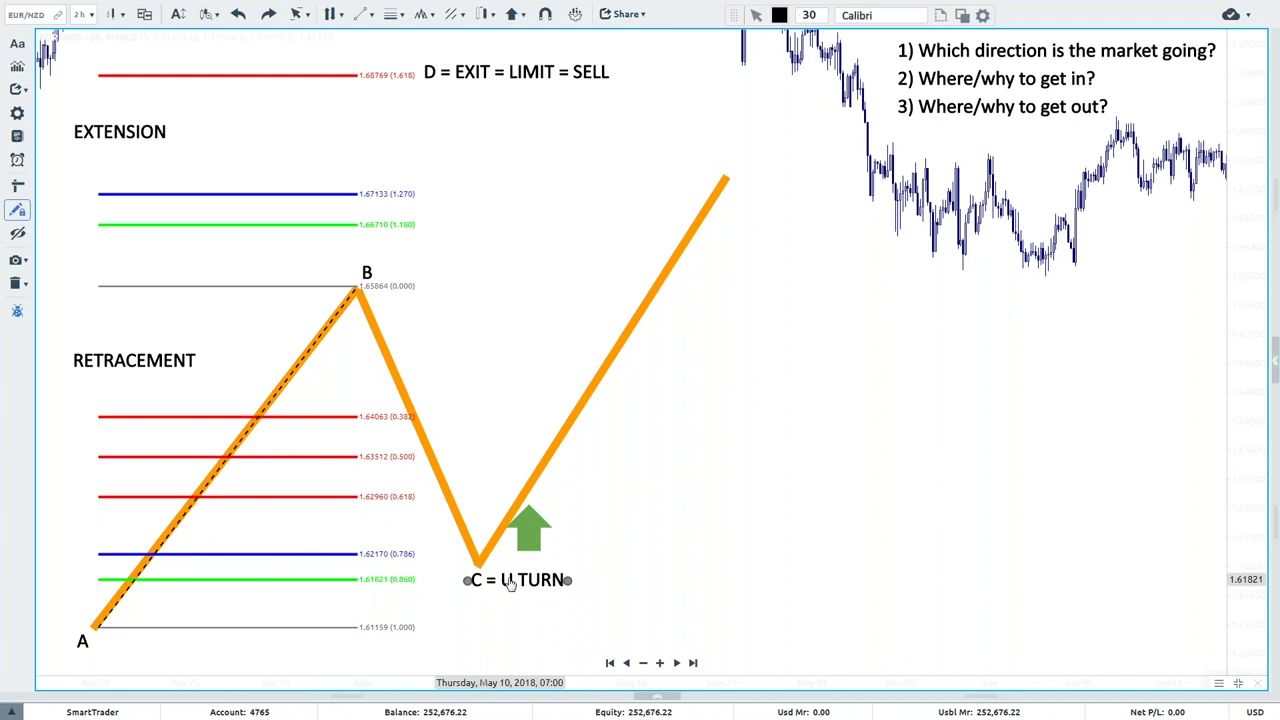
pyautogui.moveTo(528, 530); pyautogui.dragTo(534, 542)
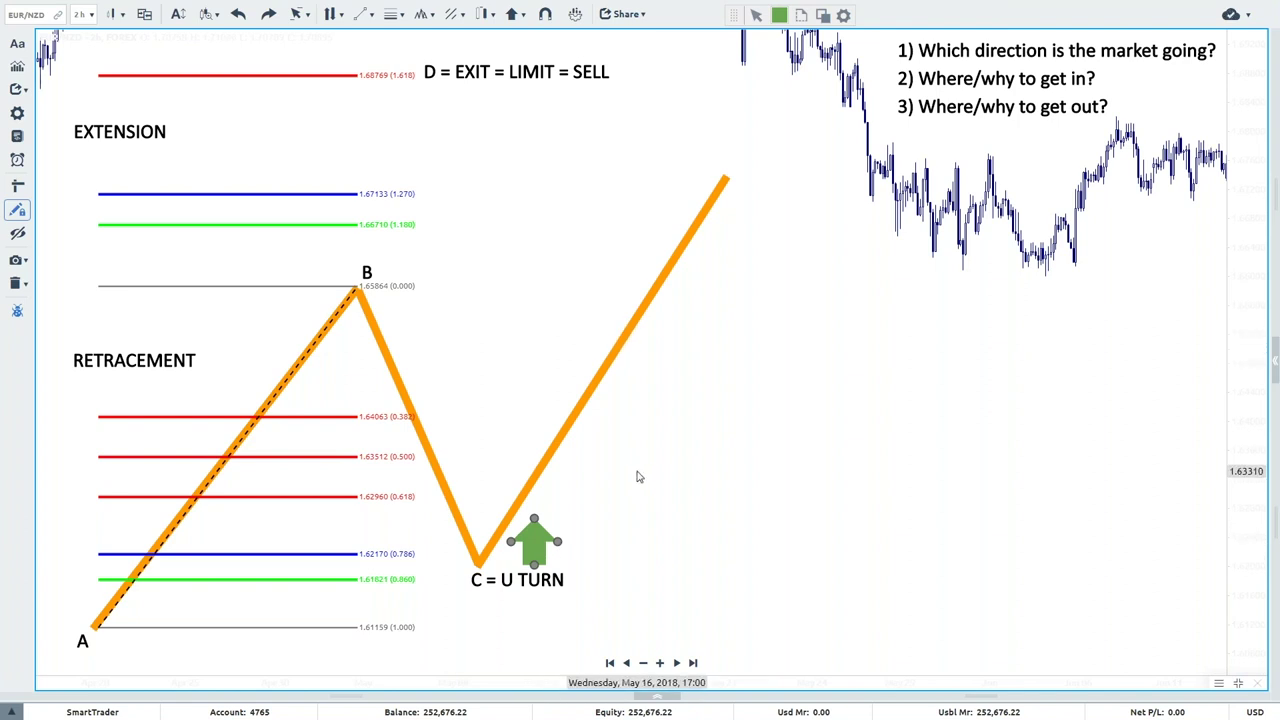
# Lower the "D = EXIT = LIMIT = SELL" label to the 1.270 extension level and shift the "C = U TURN" label slightly left.
pyautogui.moveTo(511, 72); pyautogui.dragTo(500, 115)
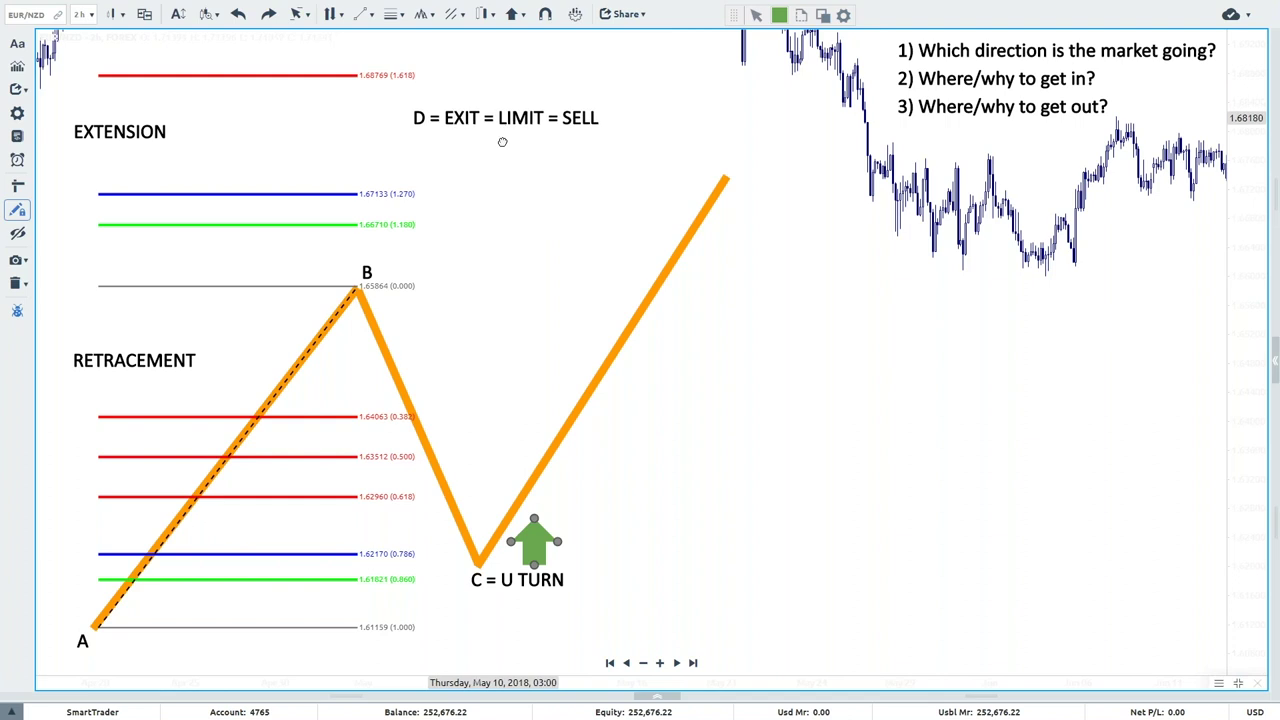
pyautogui.moveTo(500, 115); pyautogui.dragTo(516, 183)
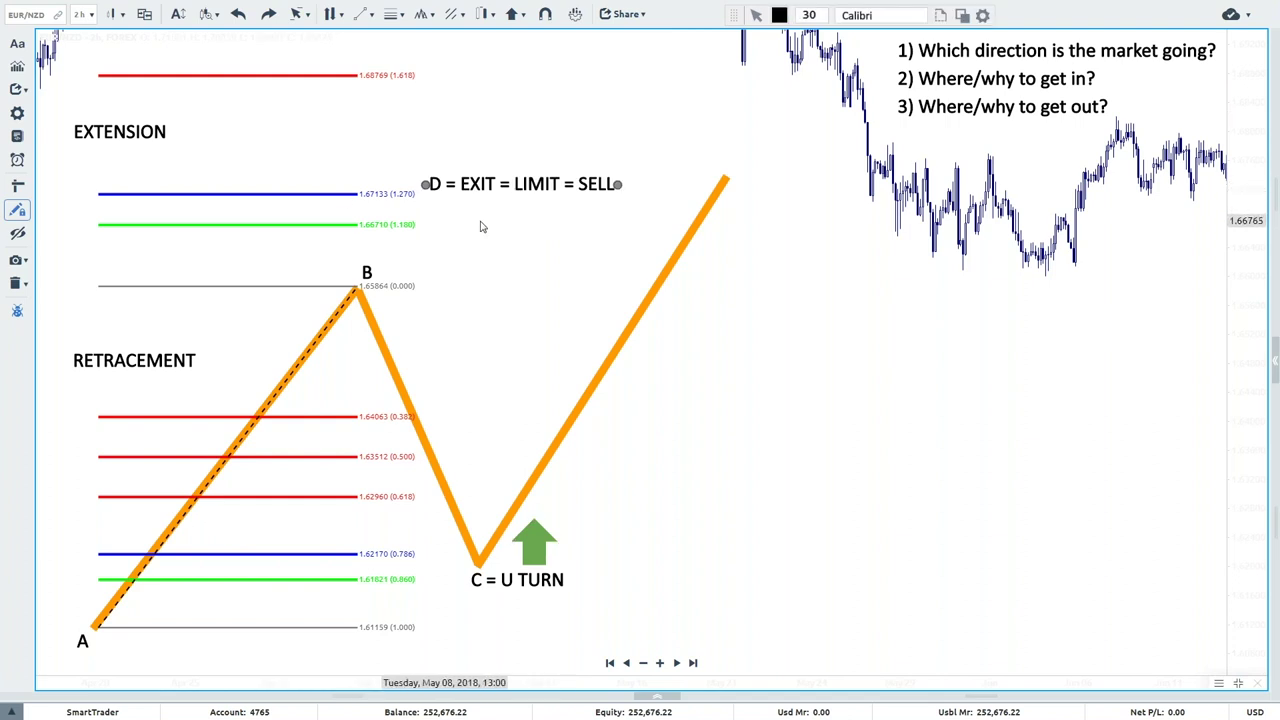
pyautogui.moveTo(527, 580)
pyautogui.mouseDown()
pyautogui.moveTo(333, 565)
pyautogui.moveTo(502, 582)
pyautogui.mouseUp()
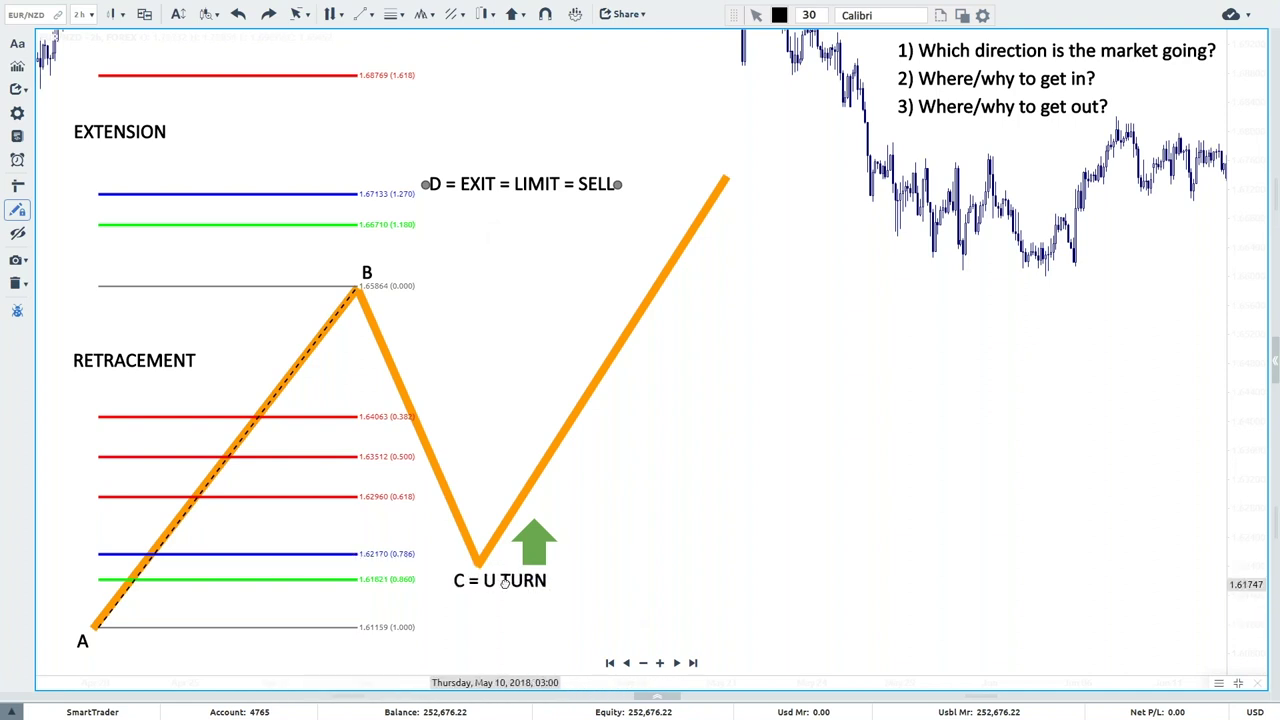
pyautogui.click(500, 580)
pyautogui.moveTo(504, 202)
pyautogui.mouseDown()
pyautogui.moveTo(548, 202)
pyautogui.moveTo(480, 205)
pyautogui.mouseUp()
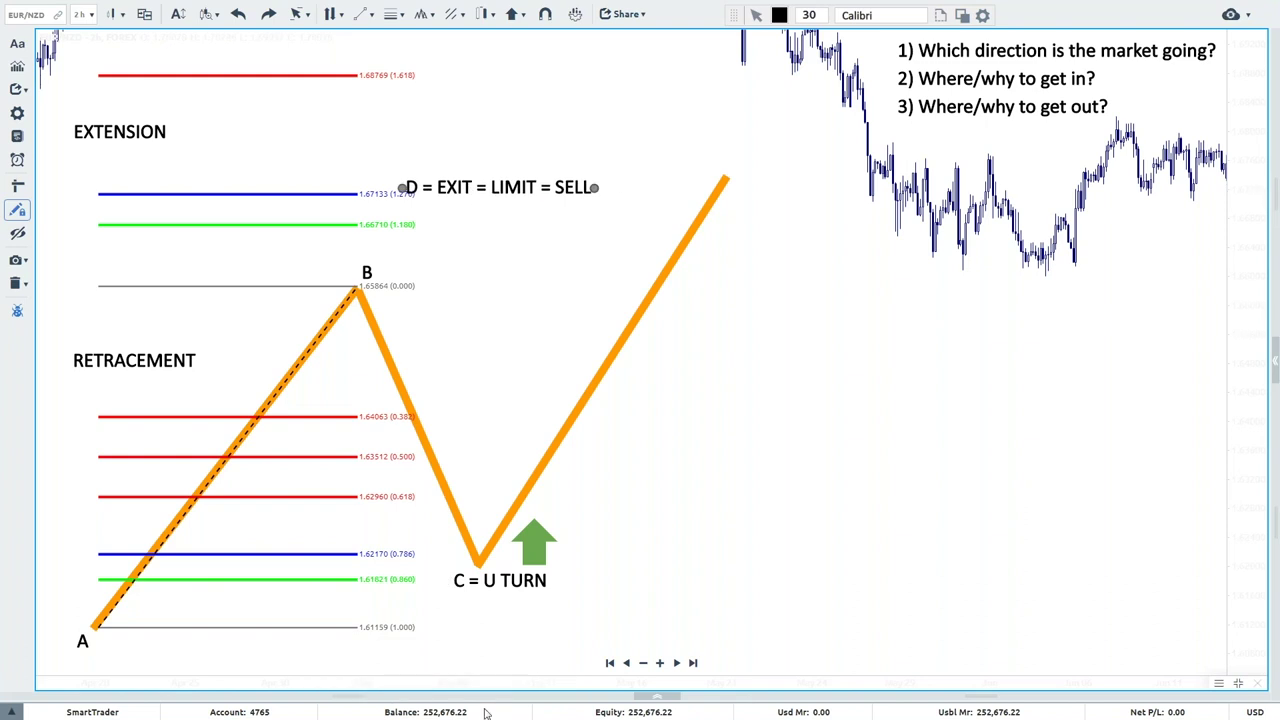
# Lower point C to just below the 0.860 retracement level, repositioning its label, the green arrow and both adjoining legs.
pyautogui.moveTo(500, 583); pyautogui.dragTo(510, 613)
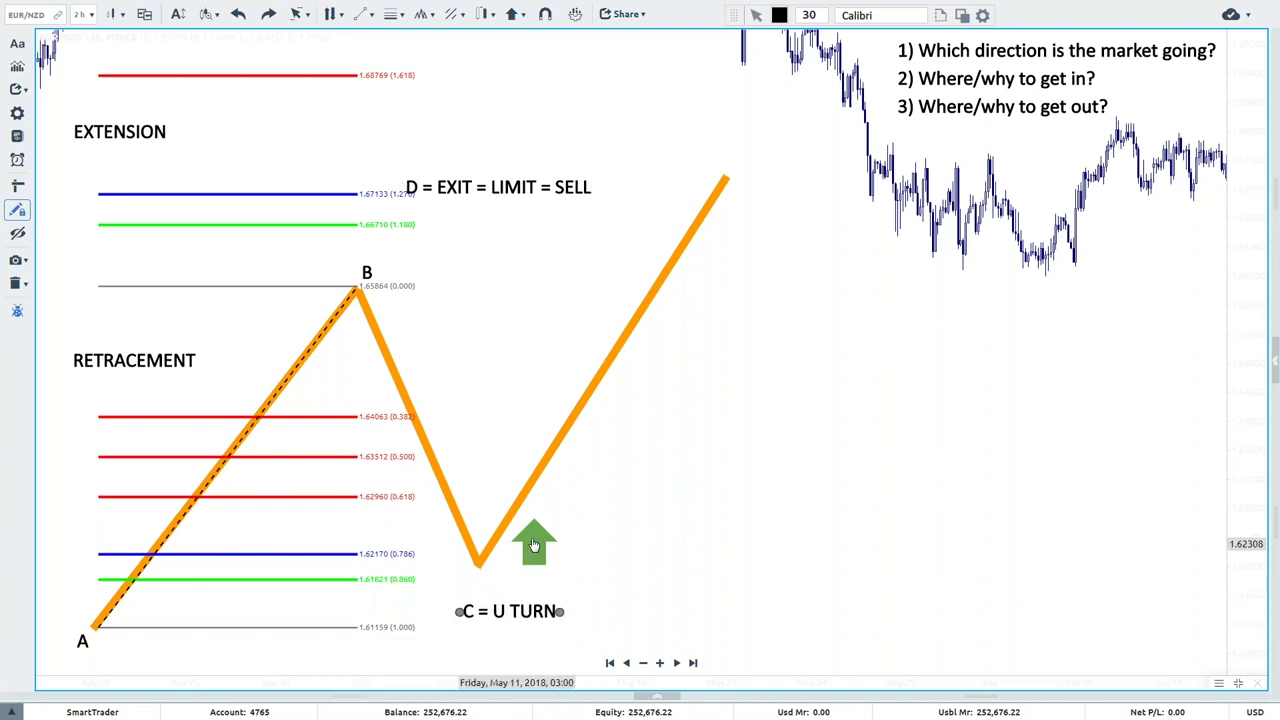
pyautogui.moveTo(543, 561); pyautogui.dragTo(556, 559)
pyautogui.moveTo(496, 530); pyautogui.dragTo(506, 558)
pyautogui.click(506, 558)
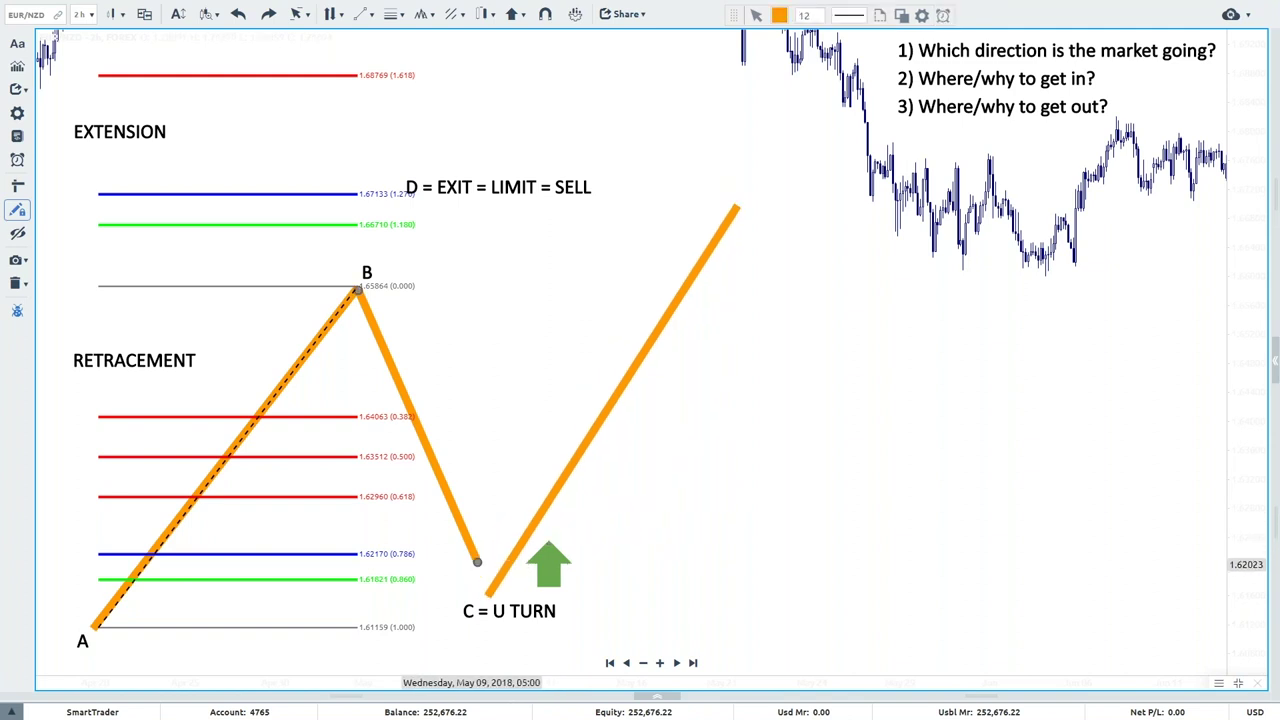
pyautogui.press('Escape')
pyautogui.moveTo(476, 561); pyautogui.dragTo(495, 617)
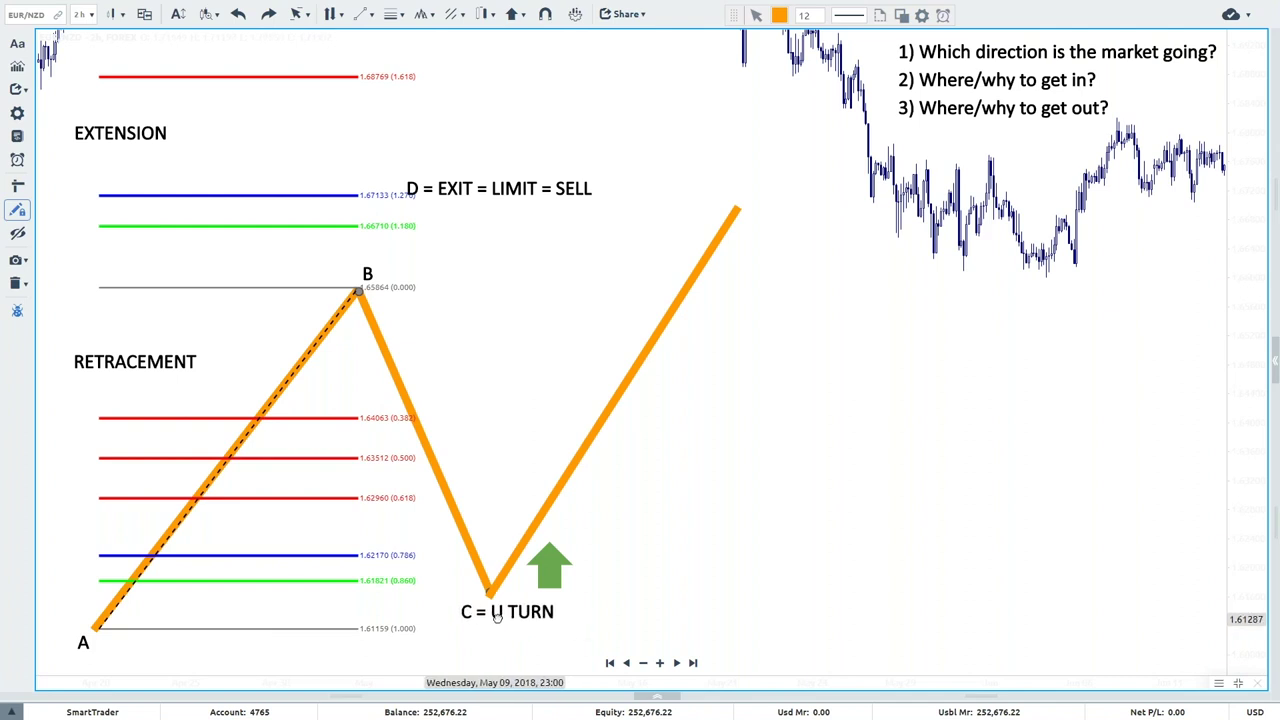
pyautogui.click(549, 566)
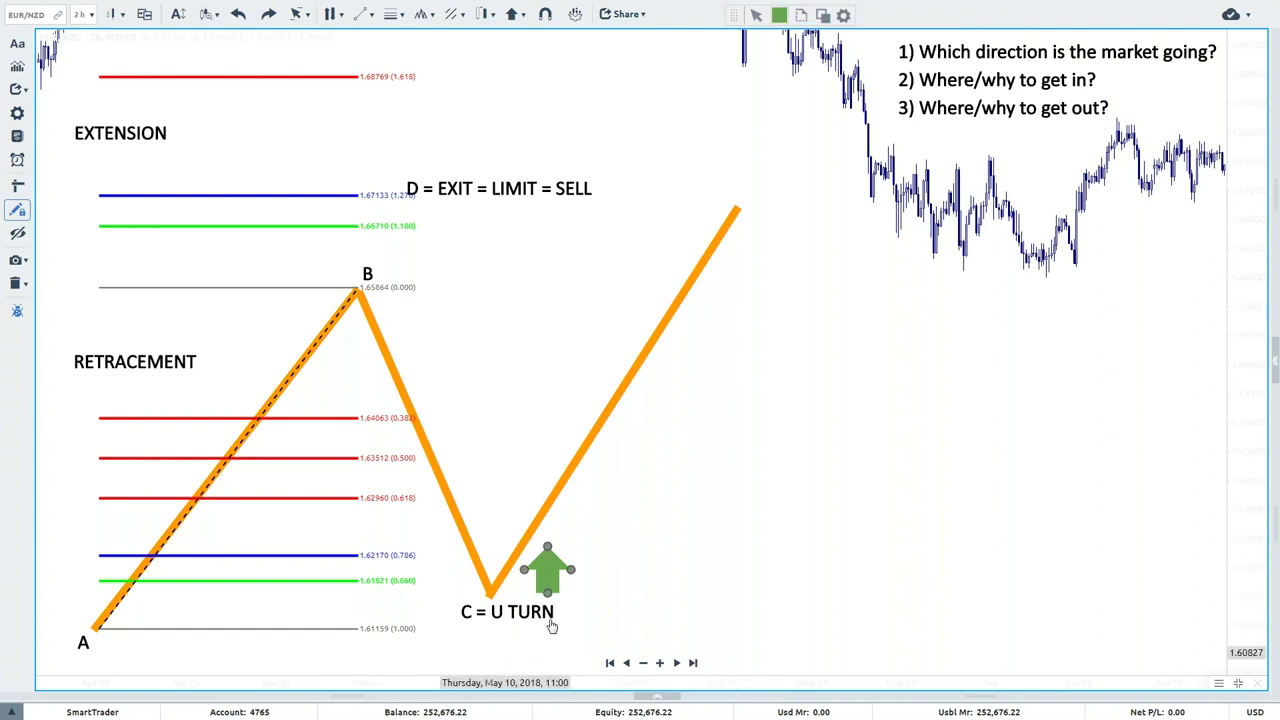
# Lower the "D = EXIT = LIMIT = SELL" label to the 1.180 extension level and shift the "C = U TURN" label slightly right.
pyautogui.moveTo(495, 188); pyautogui.dragTo(525, 221)
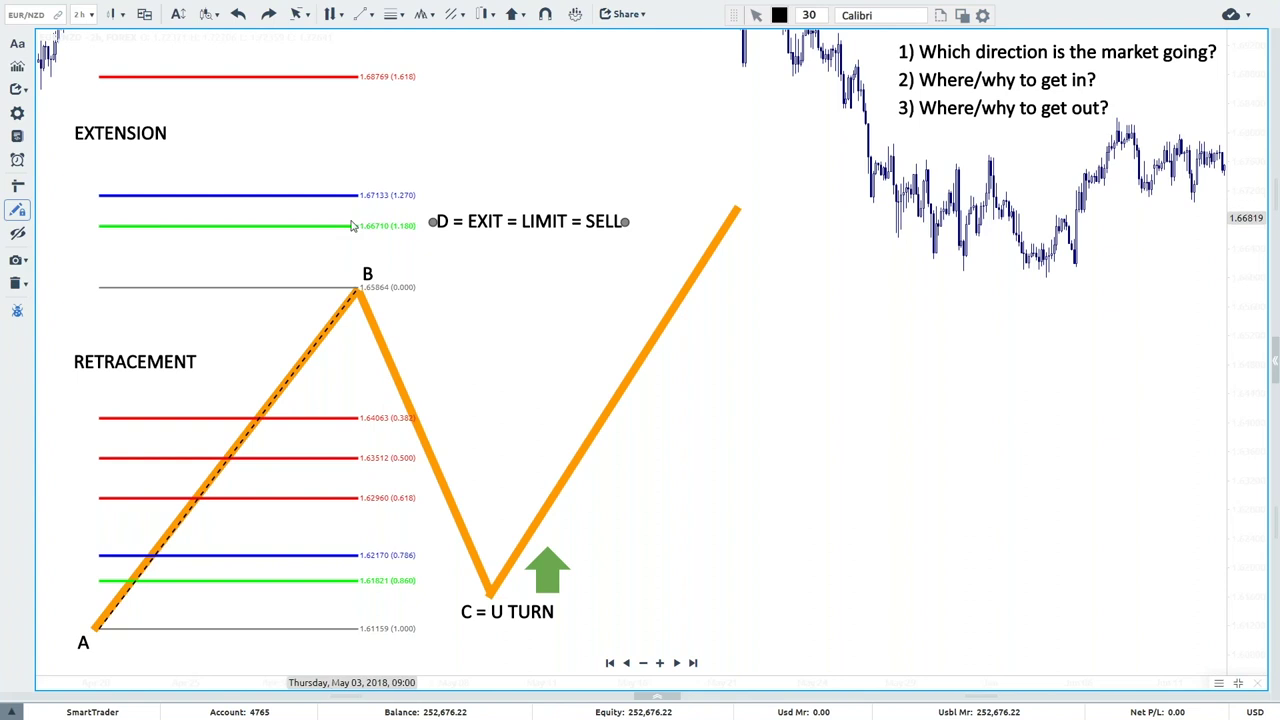
pyautogui.moveTo(489, 610)
pyautogui.mouseDown()
pyautogui.moveTo(267, 600)
pyautogui.moveTo(500, 612)
pyautogui.mouseUp()
pyautogui.moveTo(523, 222); pyautogui.dragTo(512, 224)
pyautogui.click(512, 224)
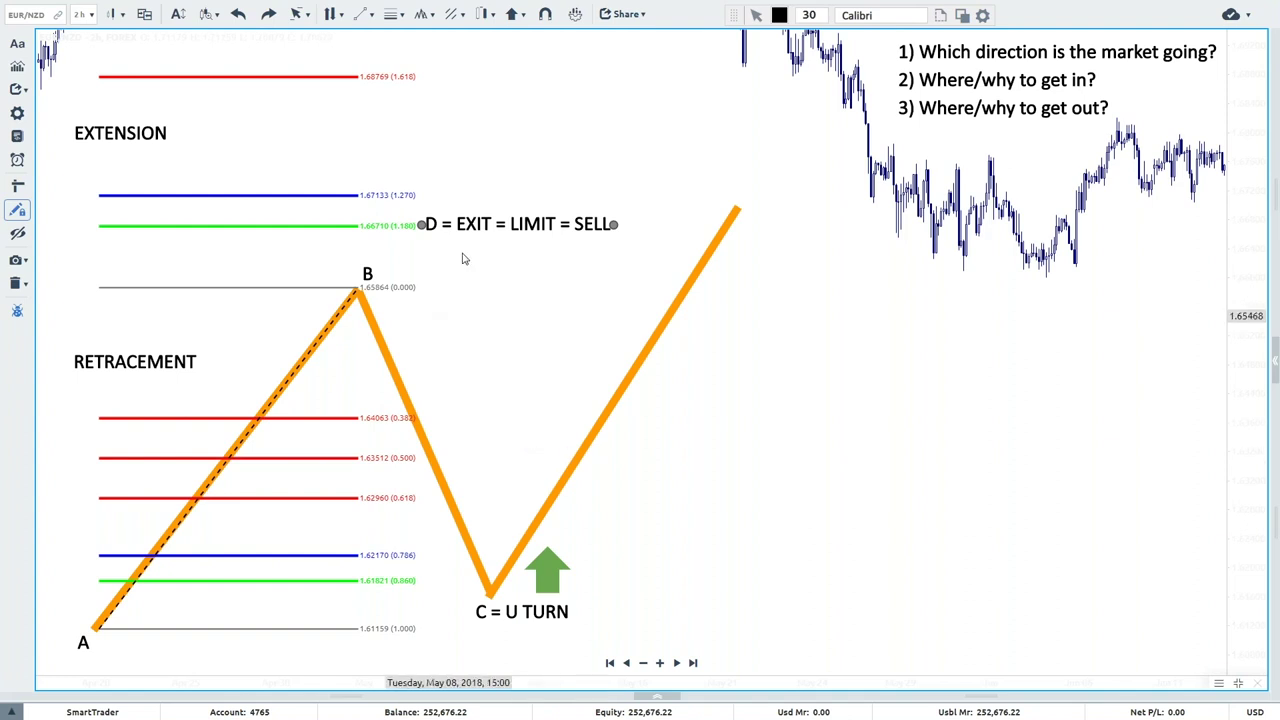
# Delete all drawings and text labels from the chart.
pyautogui.rightClick(977, 320)
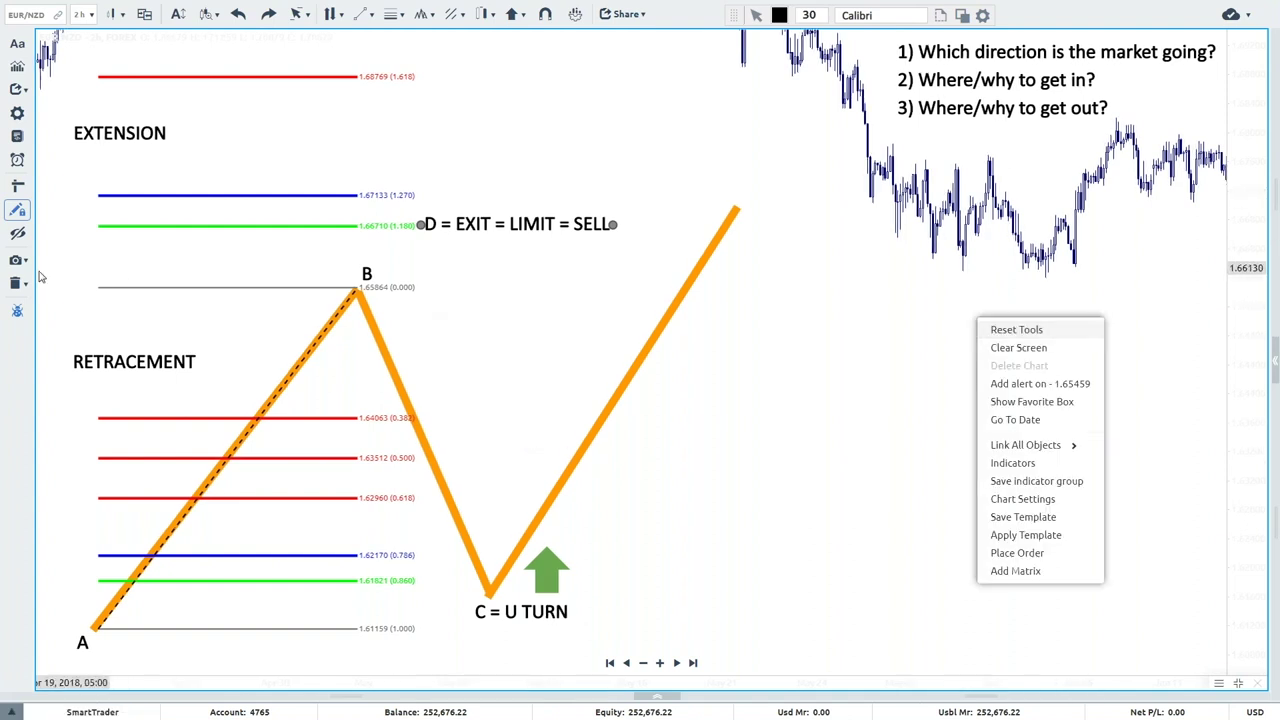
pyautogui.click(17, 283)
pyautogui.click(65, 306)
# Add the text label "A" below the long lower wick that follows the large mid-June 2018 down candle.
pyautogui.scroll(6, 1040, 497)
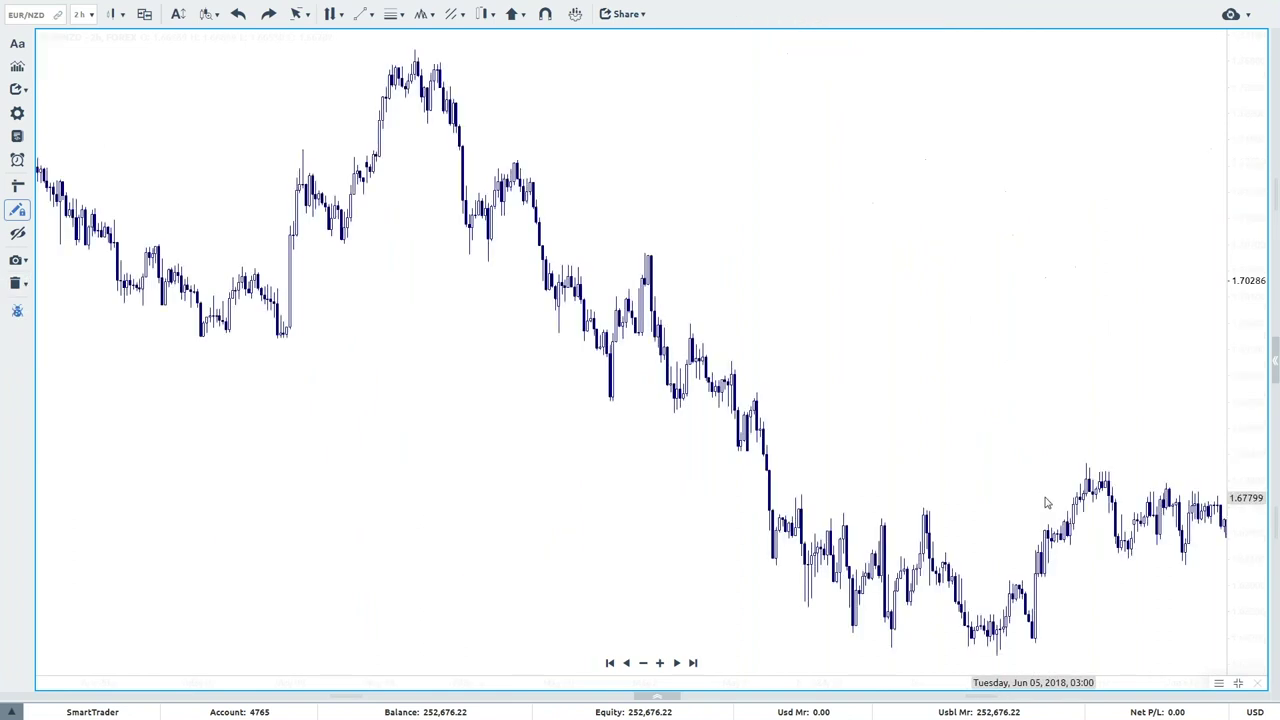
pyautogui.moveTo(1010, 450); pyautogui.dragTo(773, 440)
pyautogui.scroll(5, 768, 480)
pyautogui.moveTo(963, 409); pyautogui.dragTo(676, 347)
pyautogui.scroll(-3, 789, 422)
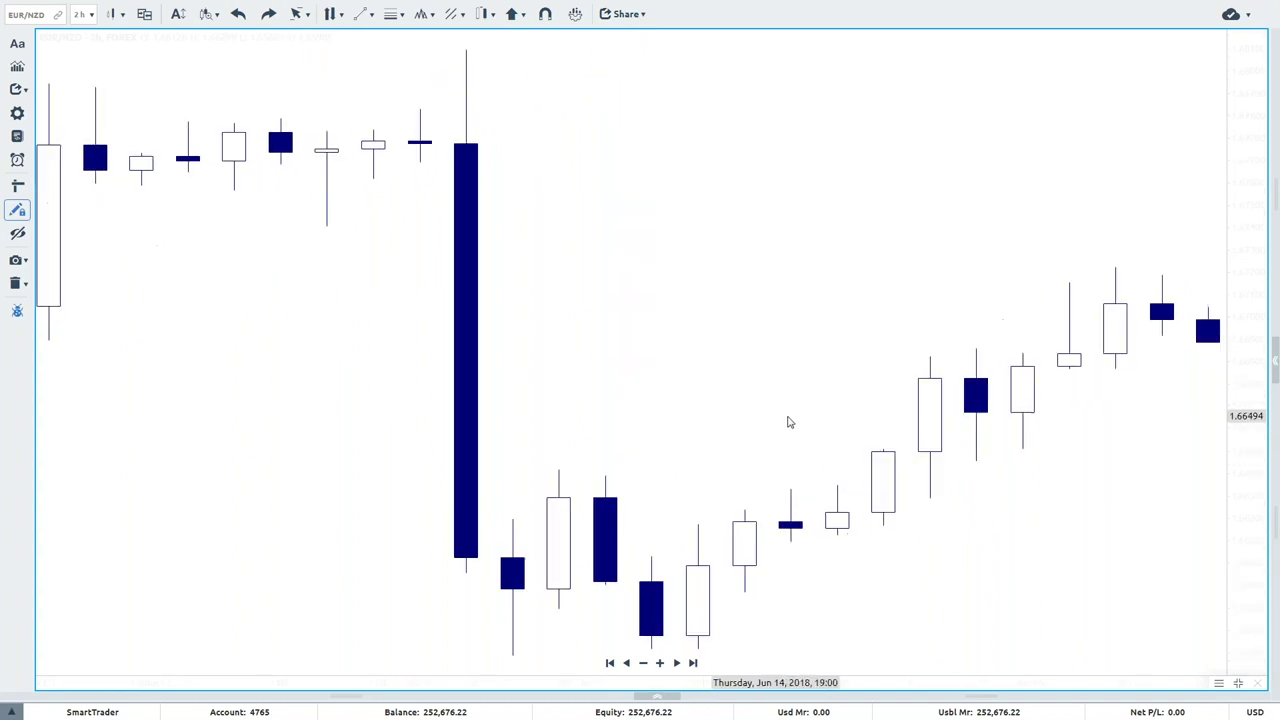
pyautogui.moveTo(771, 397); pyautogui.dragTo(771, 386)
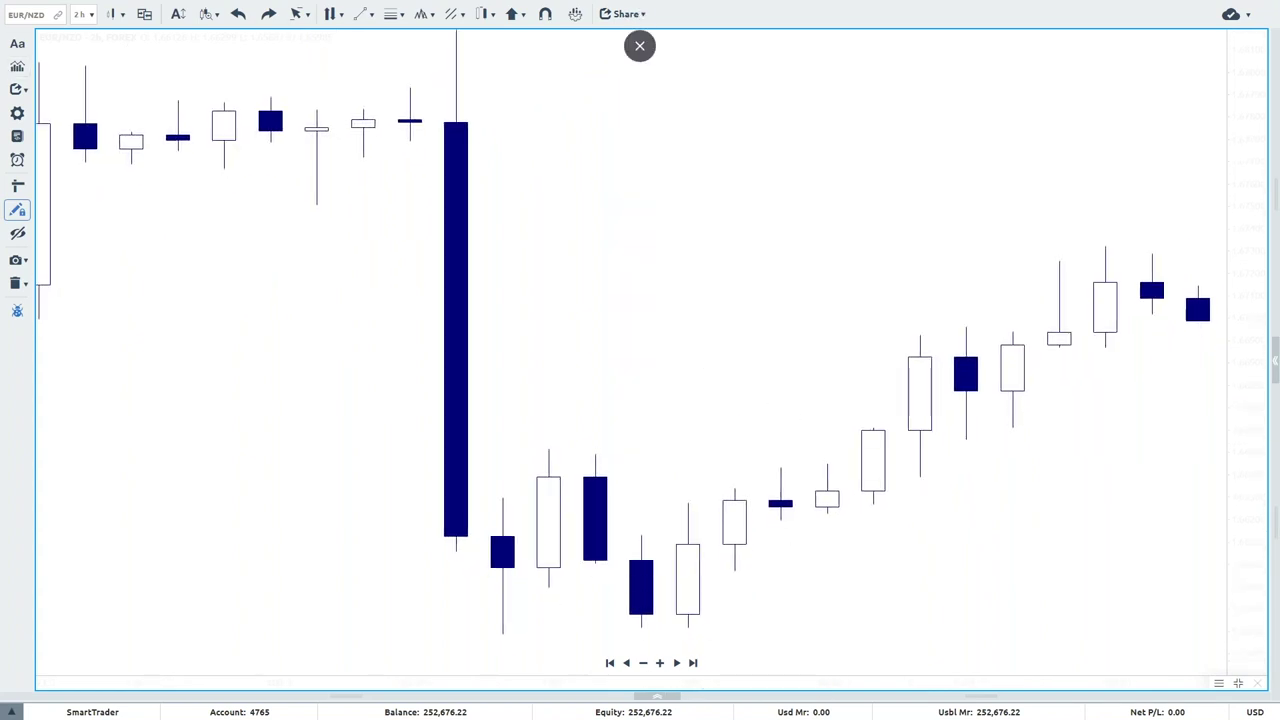
pyautogui.click(500, 647)
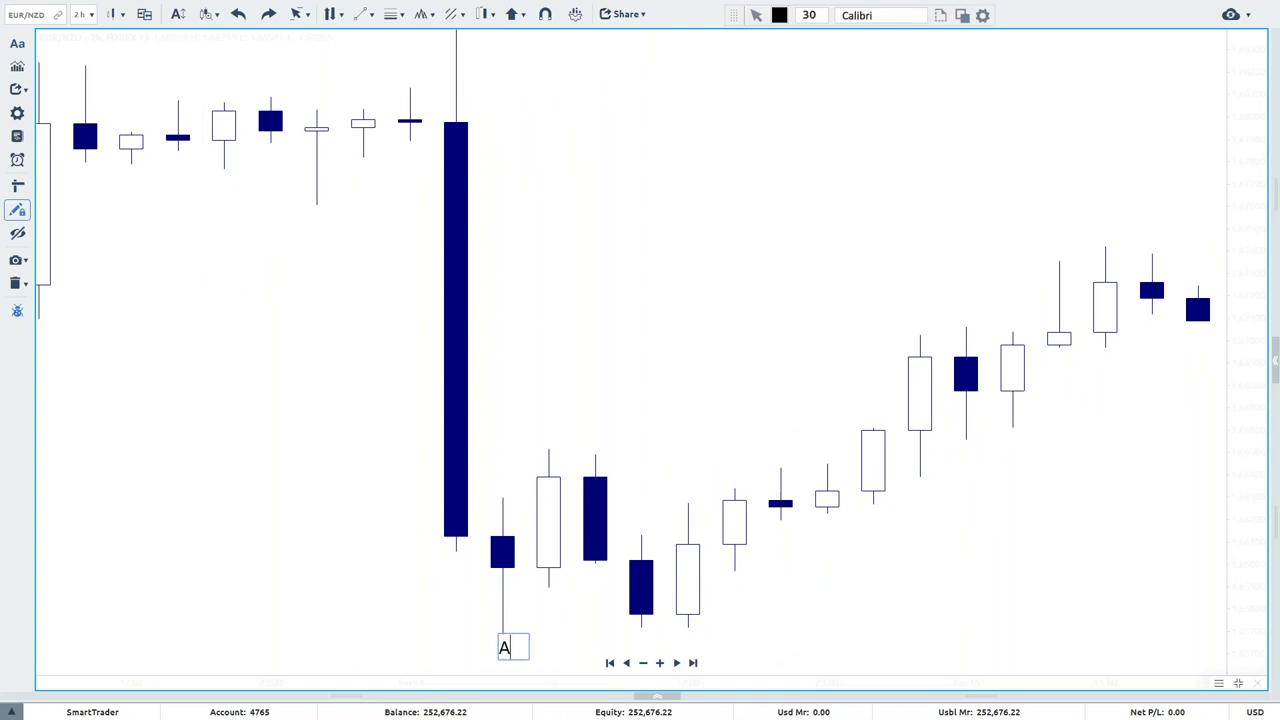
pyautogui.click(400, 150)
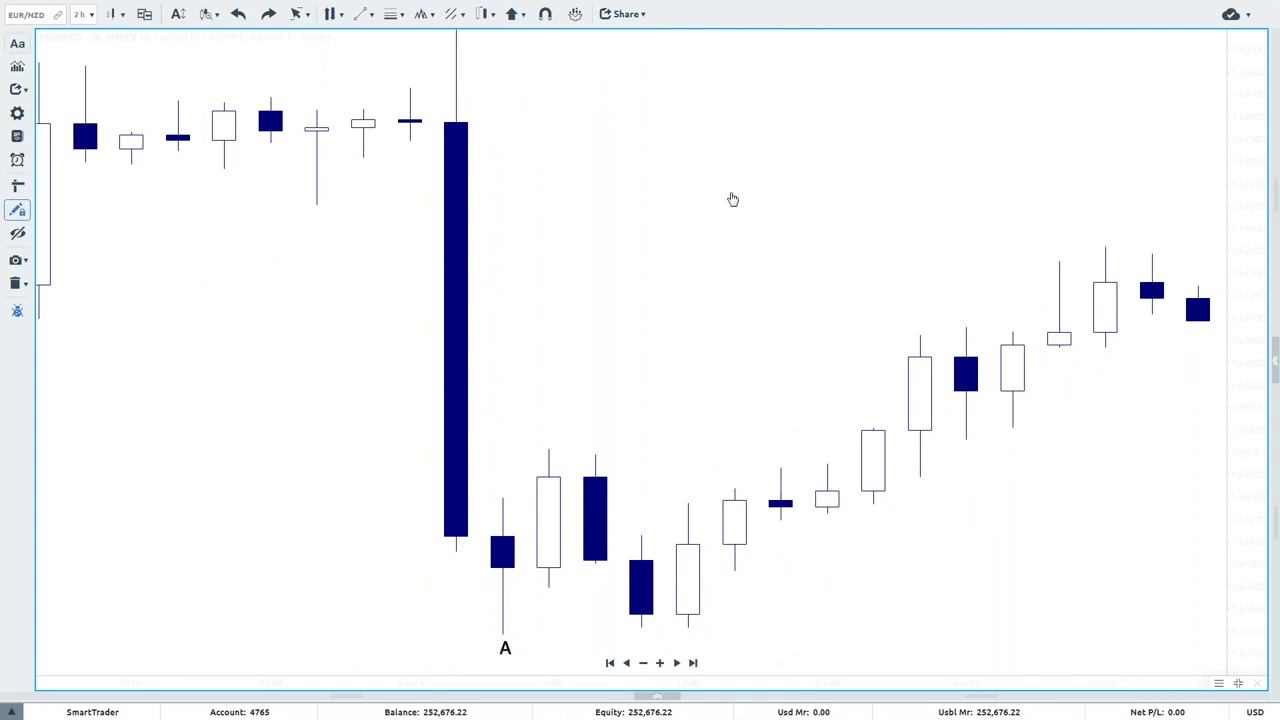
# Add the text label "B" above the upper wick of the highest candle in the mid-June 2018 rally.
pyautogui.click(1109, 233)
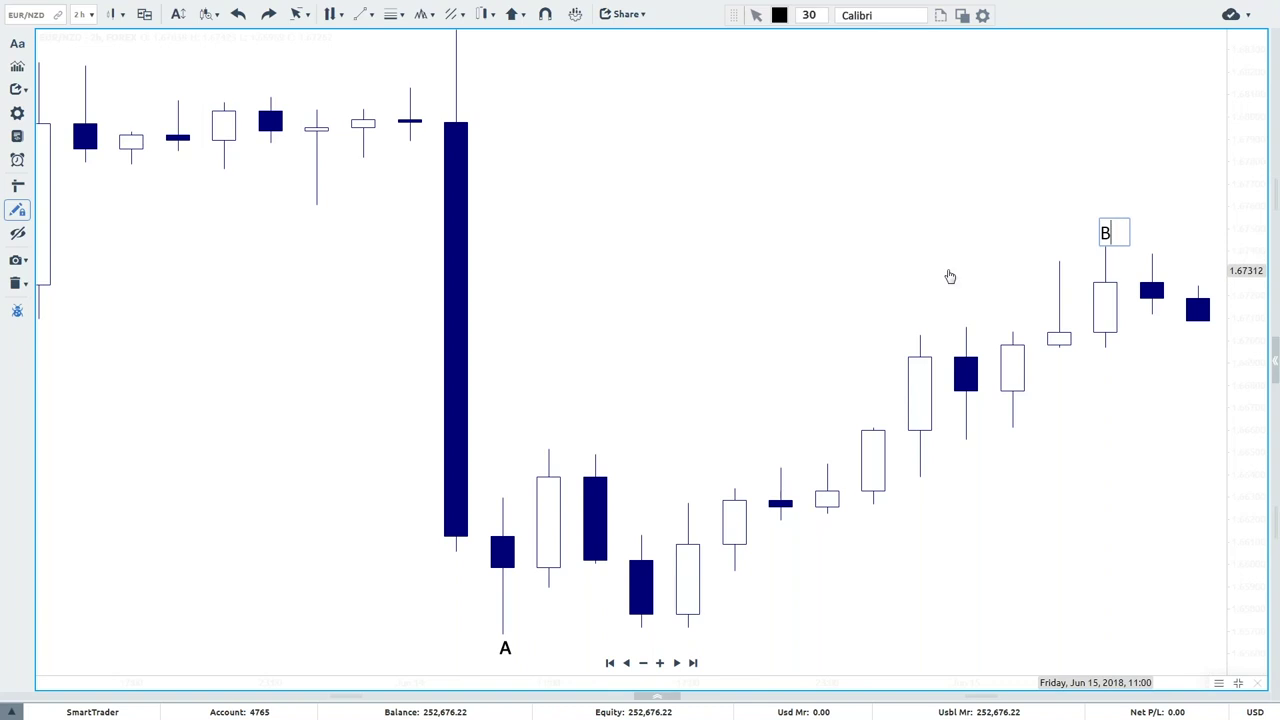
pyautogui.write('B')
pyautogui.rightClick(766, 118)
pyautogui.click(798, 128)
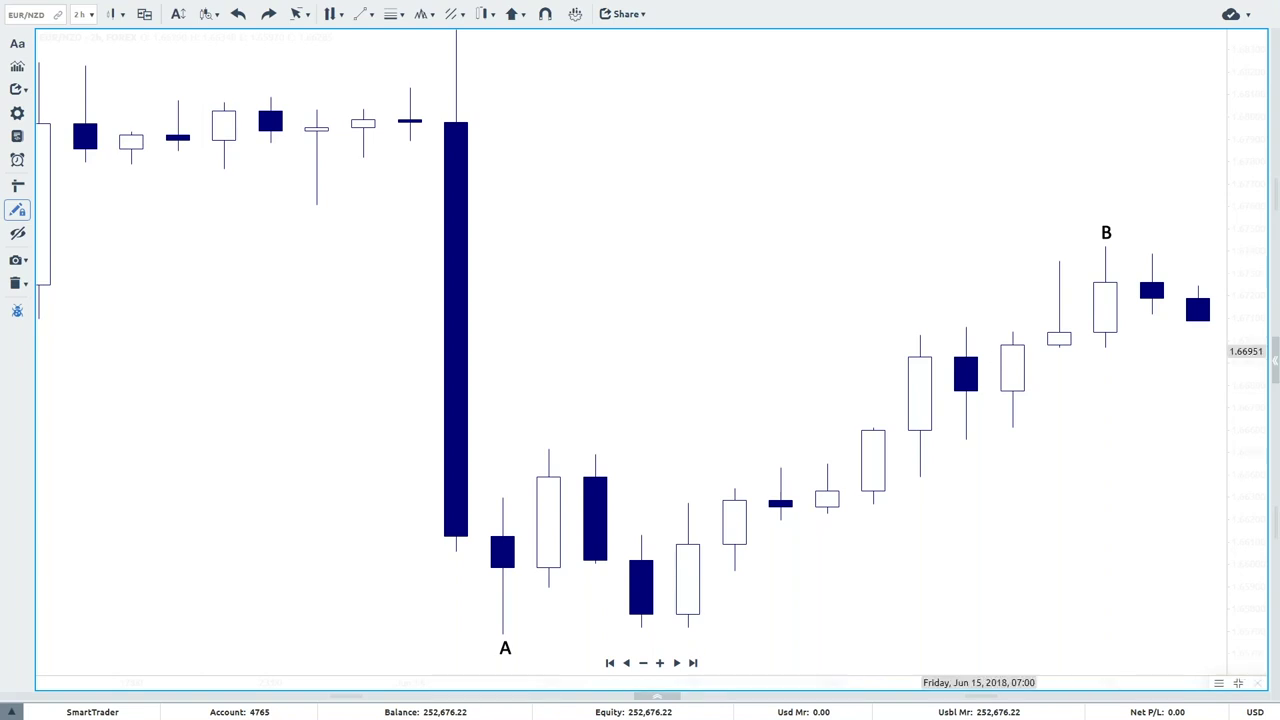
# Draw a Fibonacci tool from the wick low at point A to the wick high at point B.
pyautogui.click(397, 16)
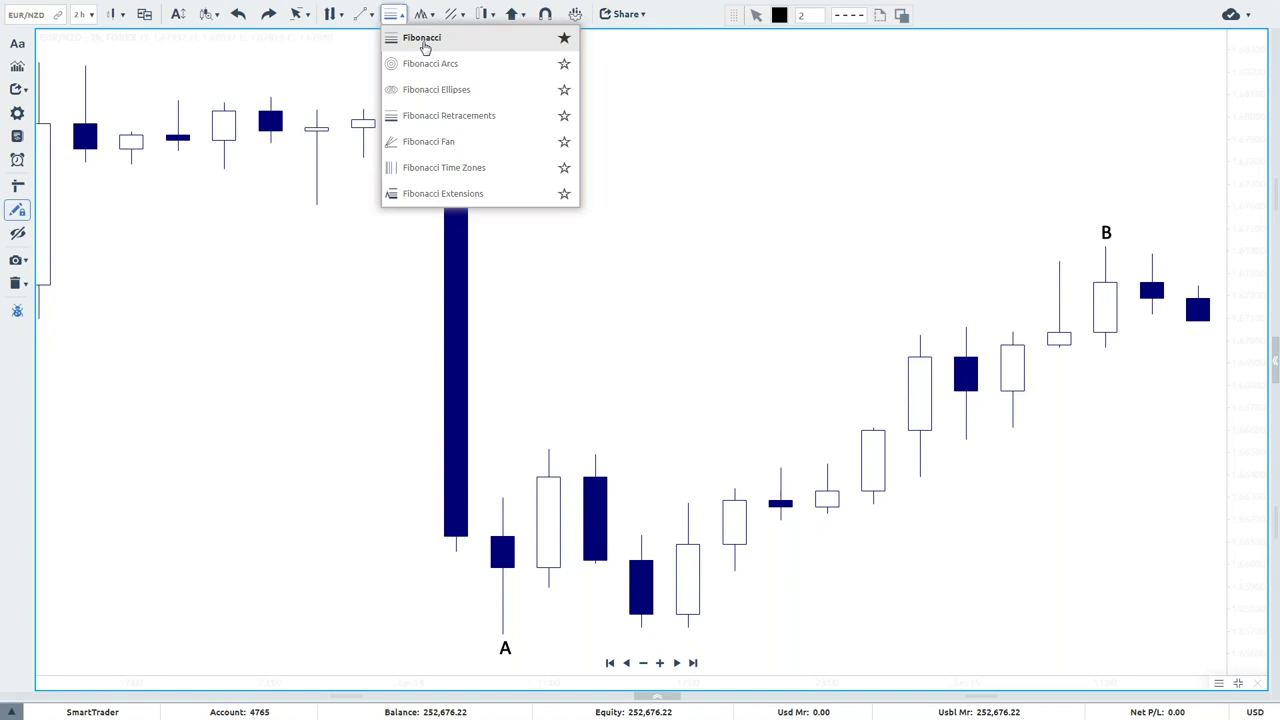
pyautogui.click(424, 44)
pyautogui.moveTo(506, 633); pyautogui.dragTo(1107, 246)
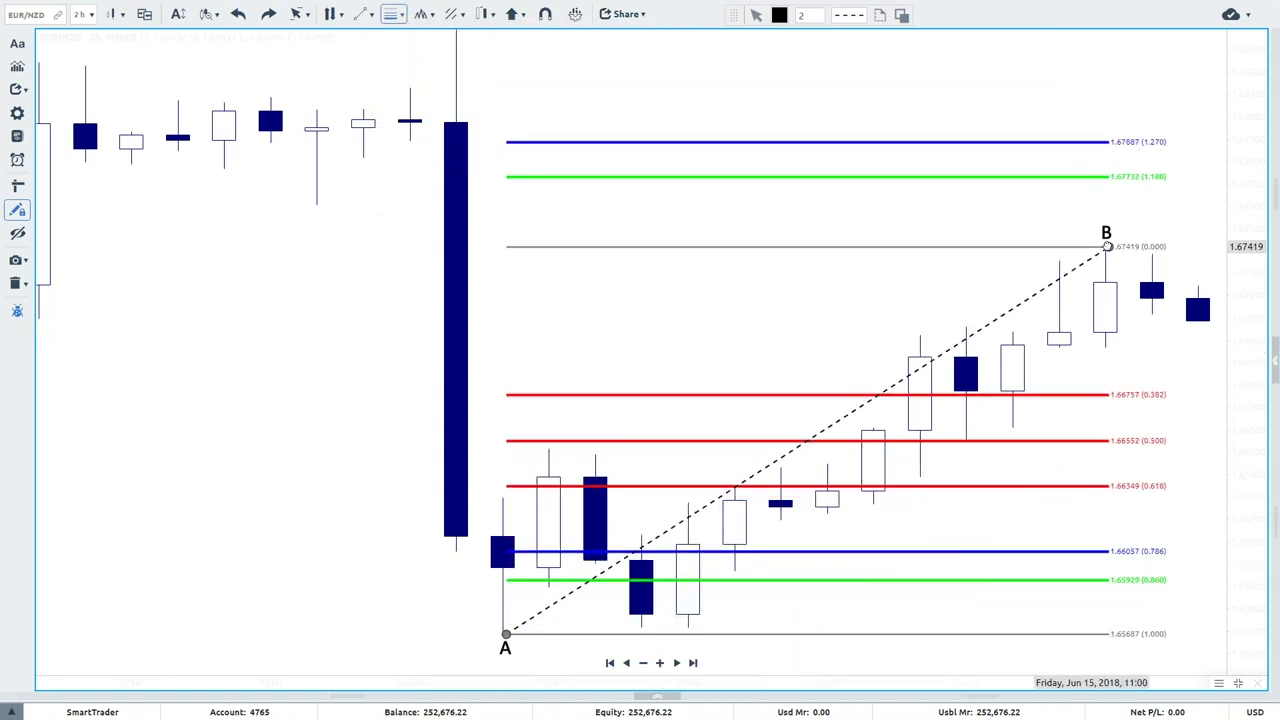
pyautogui.rightClick(168, 222)
pyautogui.press('Escape')
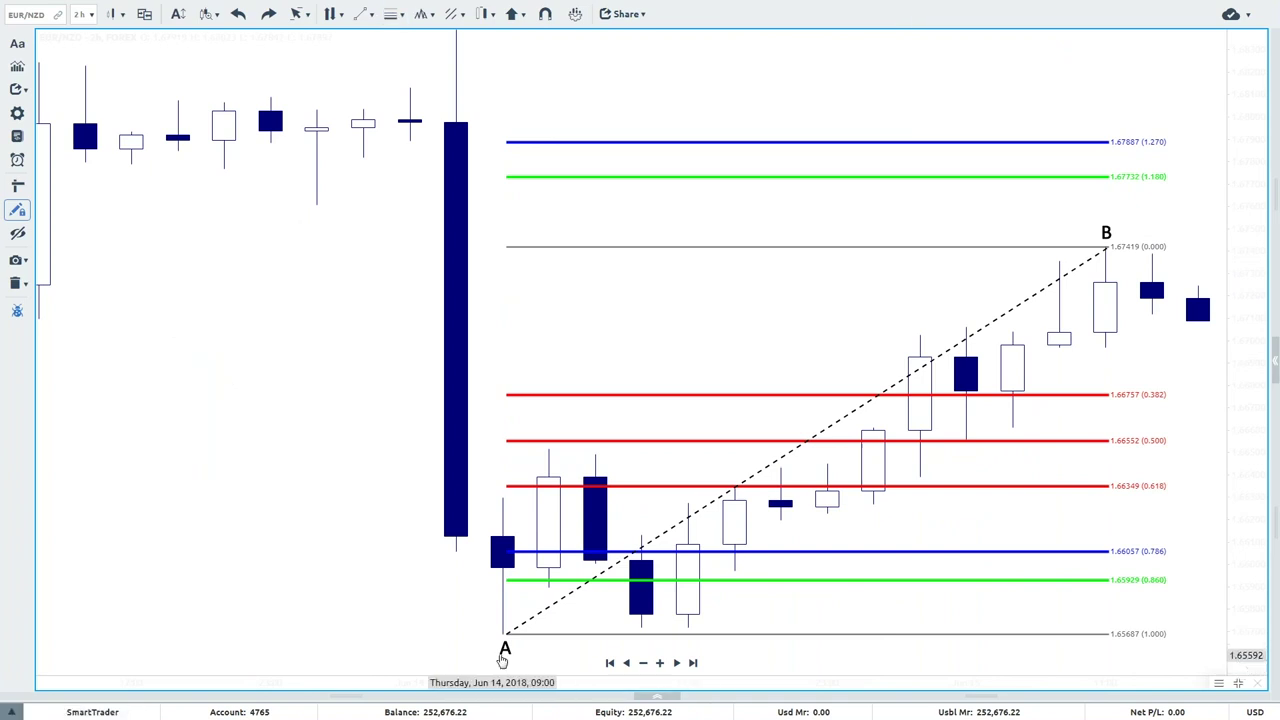
# Draw an orange trend line of thickness 6 from the low of the second-to-last candle back across the 0.382 retracement level.
pyautogui.scroll(2, 1222, 481)
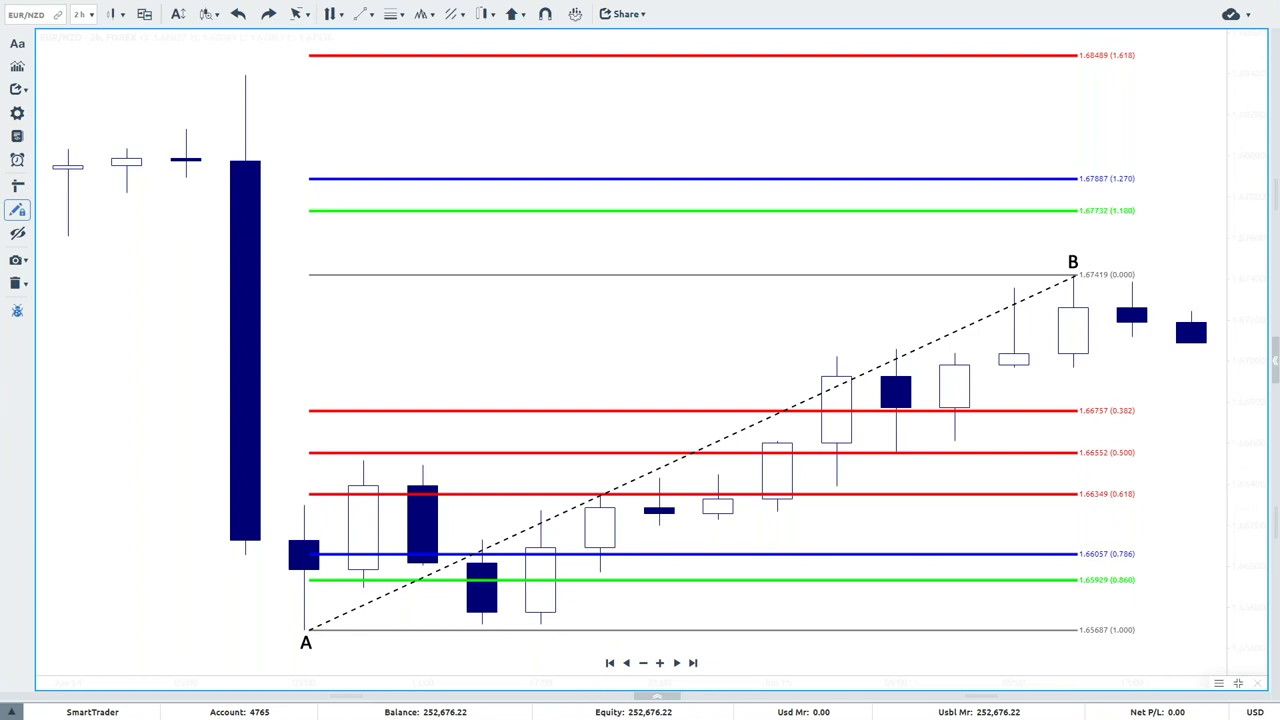
pyautogui.moveTo(1197, 458); pyautogui.dragTo(863, 474)
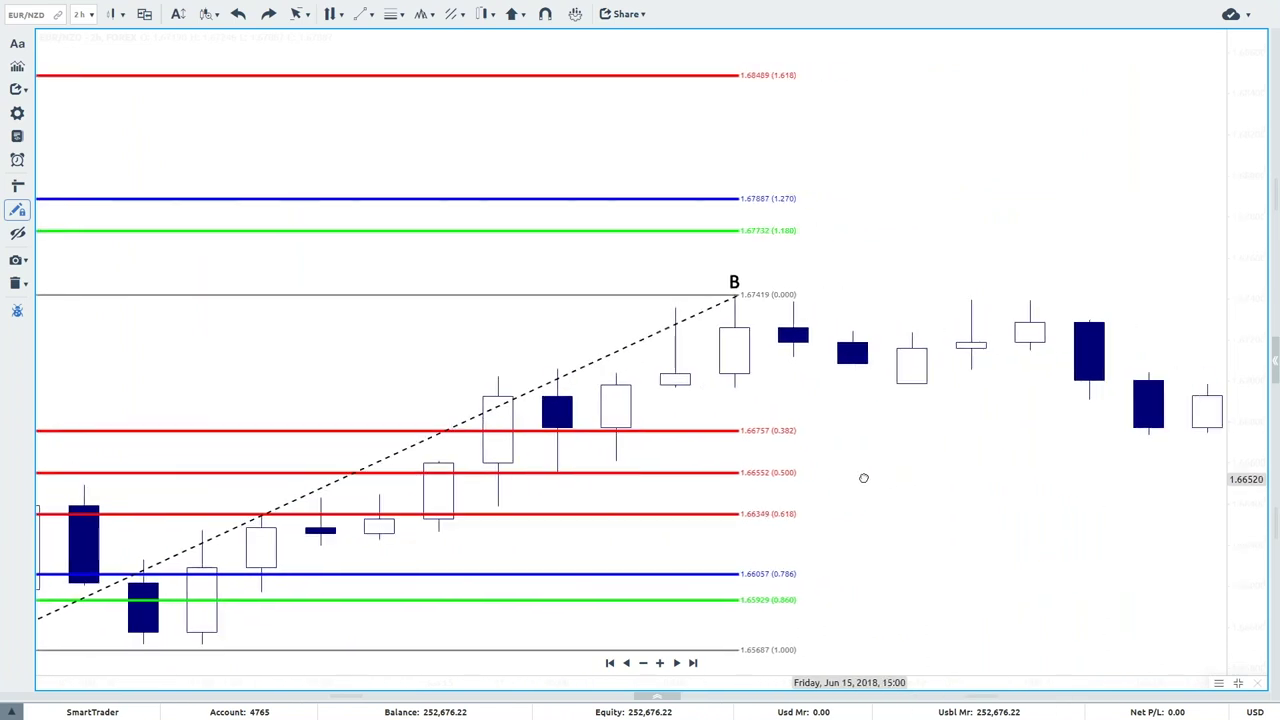
pyautogui.click(372, 14)
pyautogui.click(443, 38)
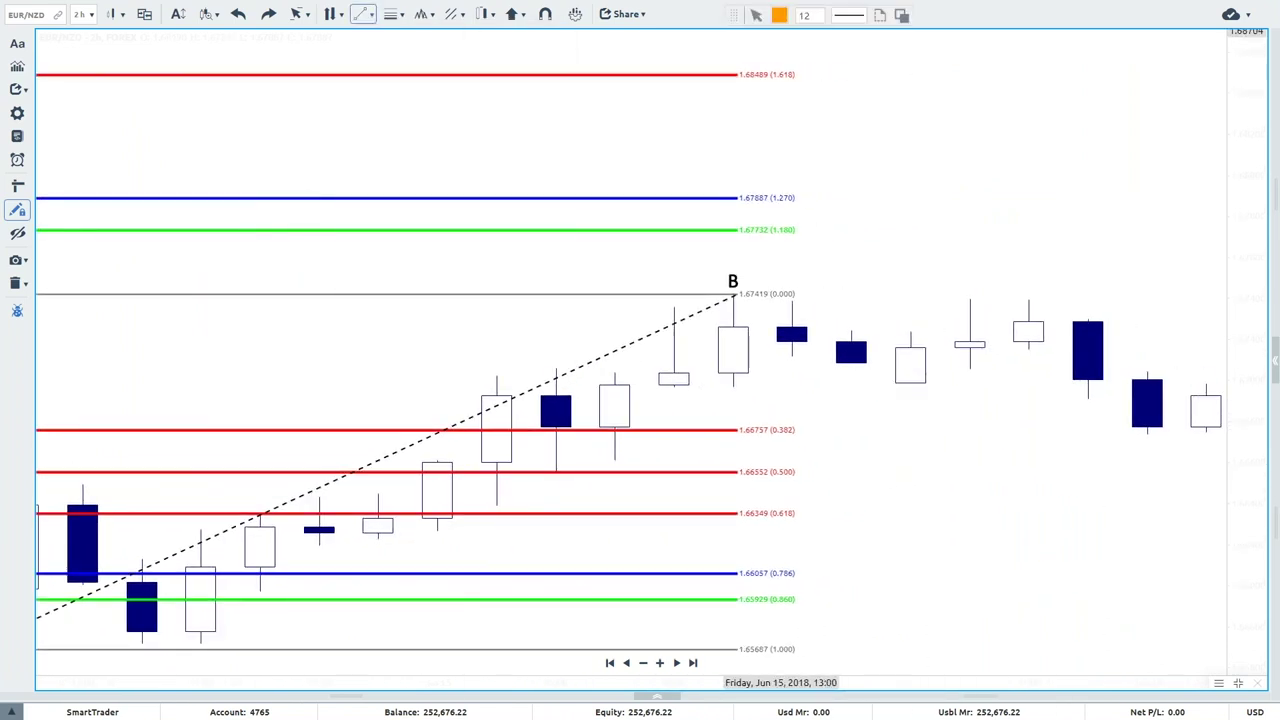
pyautogui.click(780, 14)
pyautogui.doubleClick(801, 15)
pyautogui.write('6')
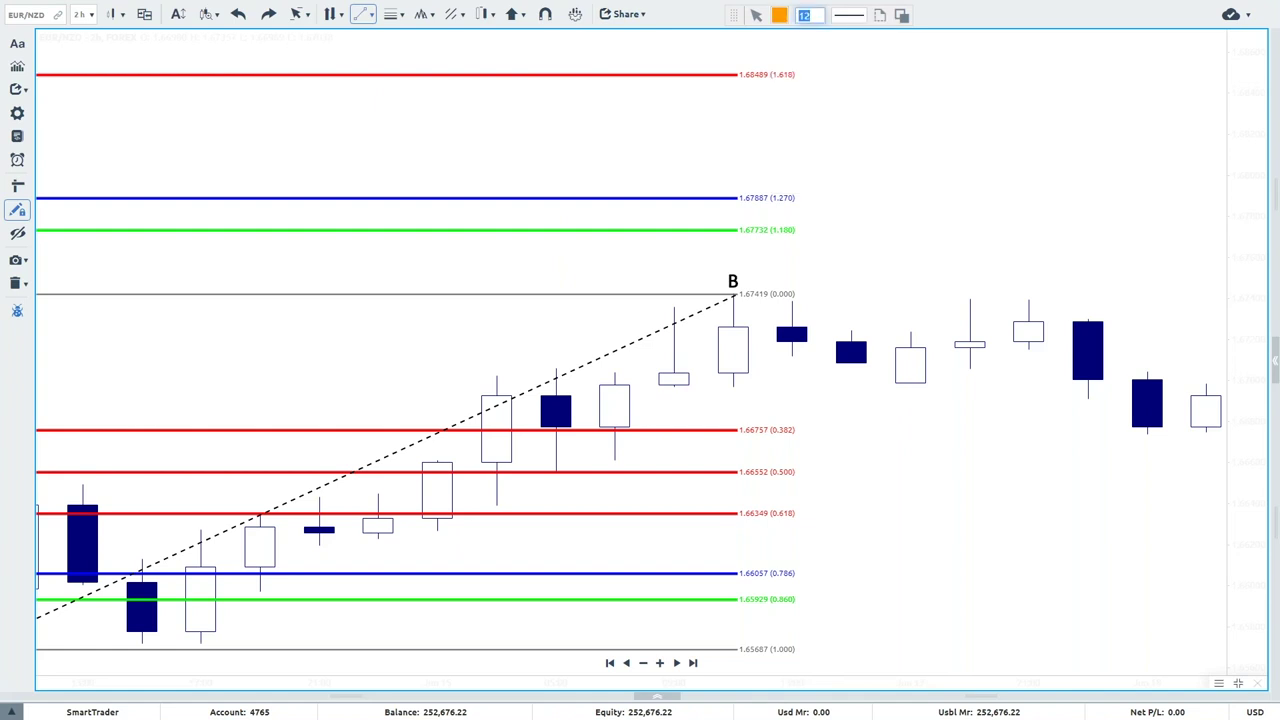
pyautogui.click(1151, 437)
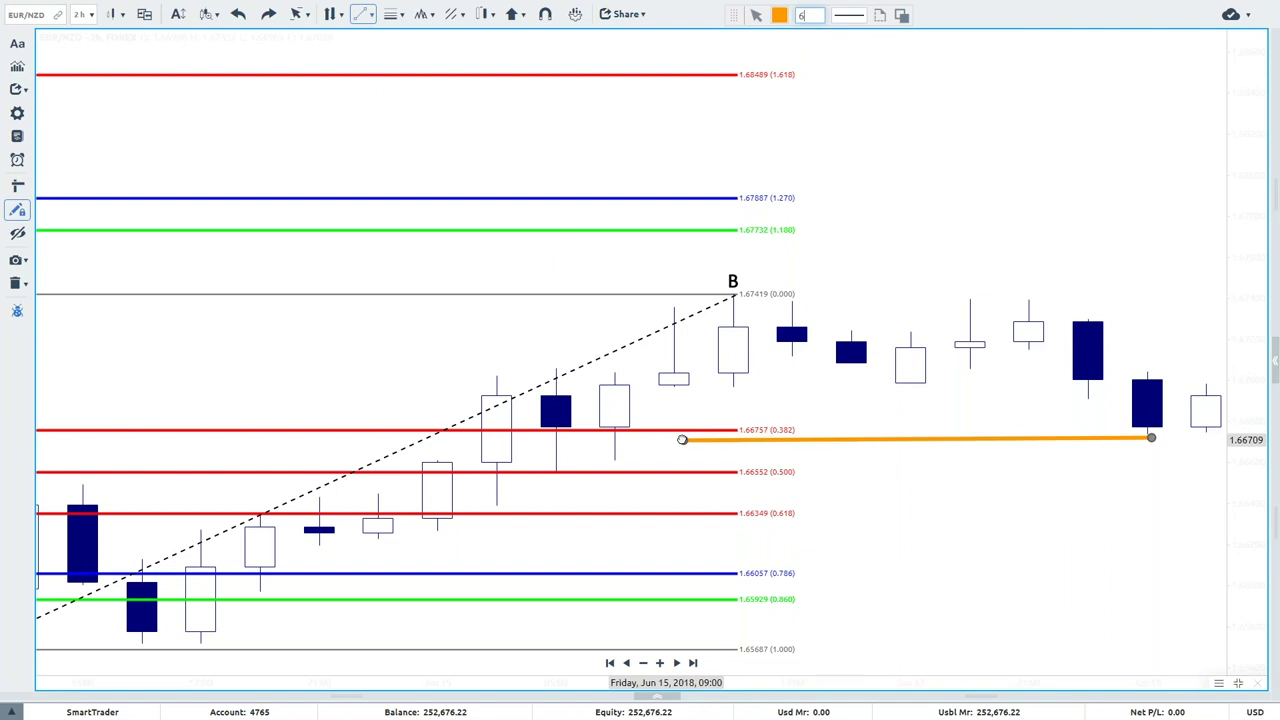
pyautogui.click(683, 437)
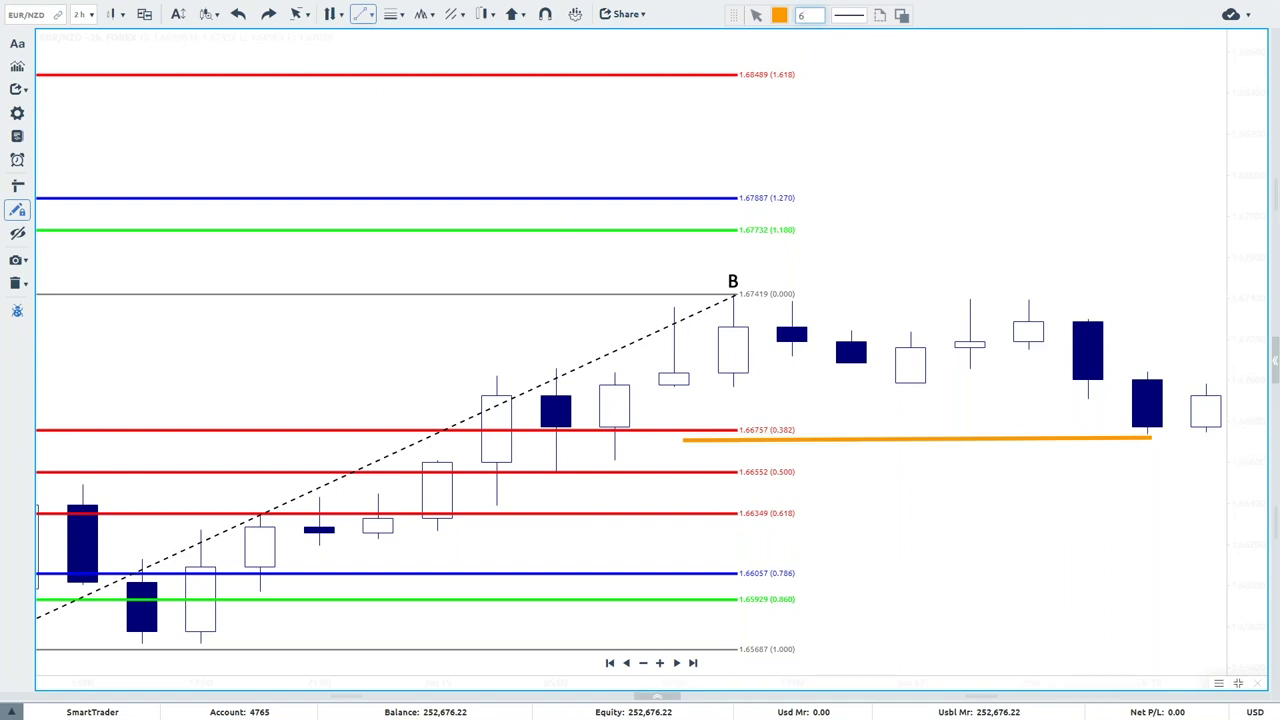
pyautogui.rightClick(988, 145)
pyautogui.click(1026, 155)
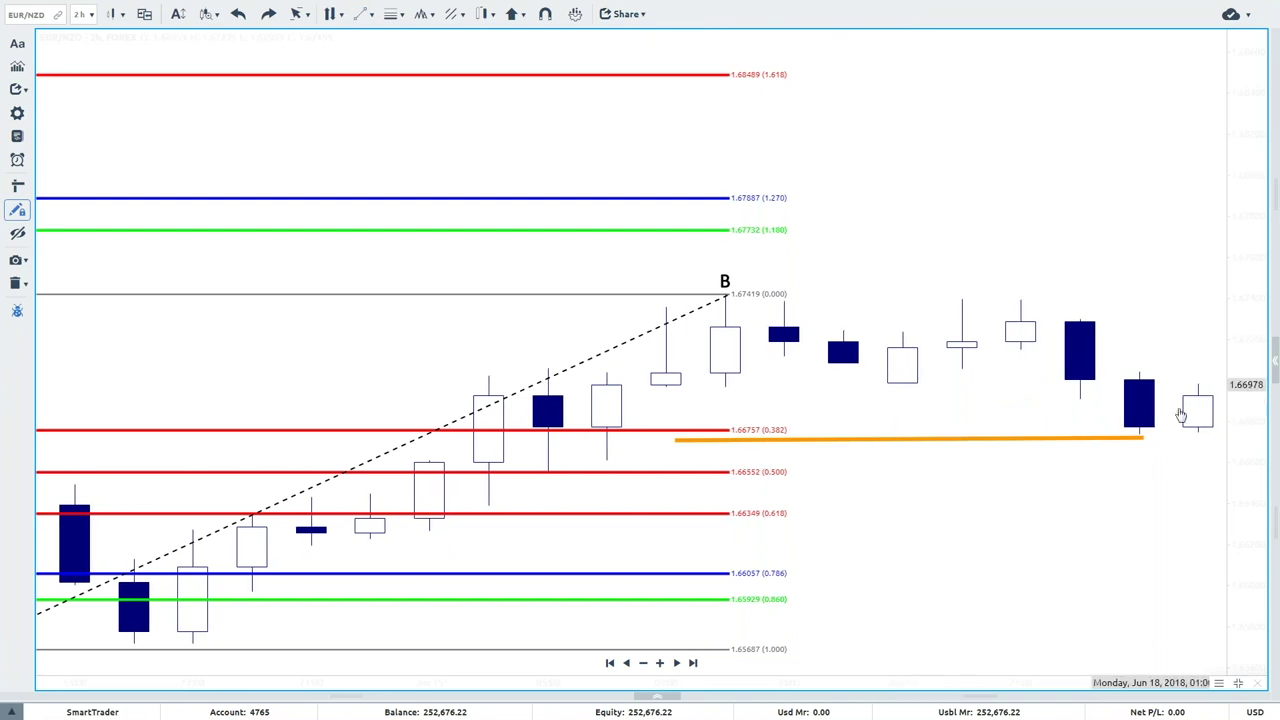
# Place a green Arrow Up marker below the last white candle, just past the end of the orange line.
pyautogui.click(514, 14)
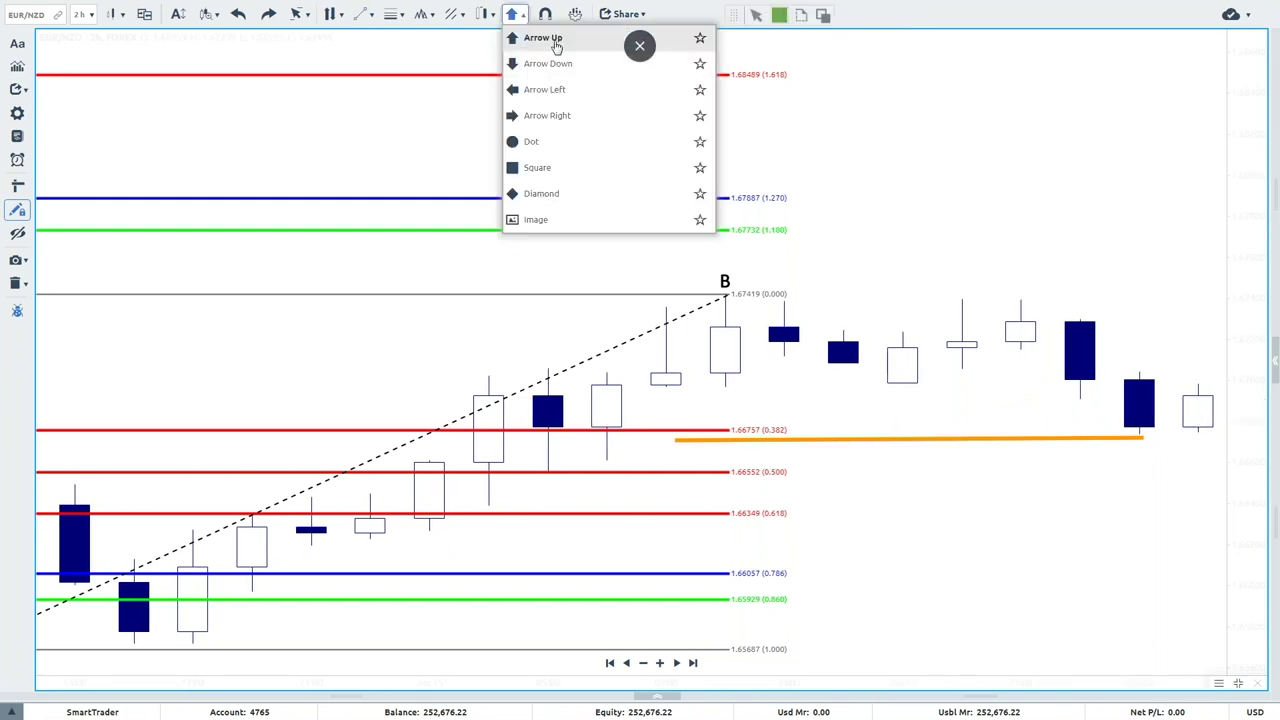
pyautogui.click(548, 38)
pyautogui.click(1200, 489)
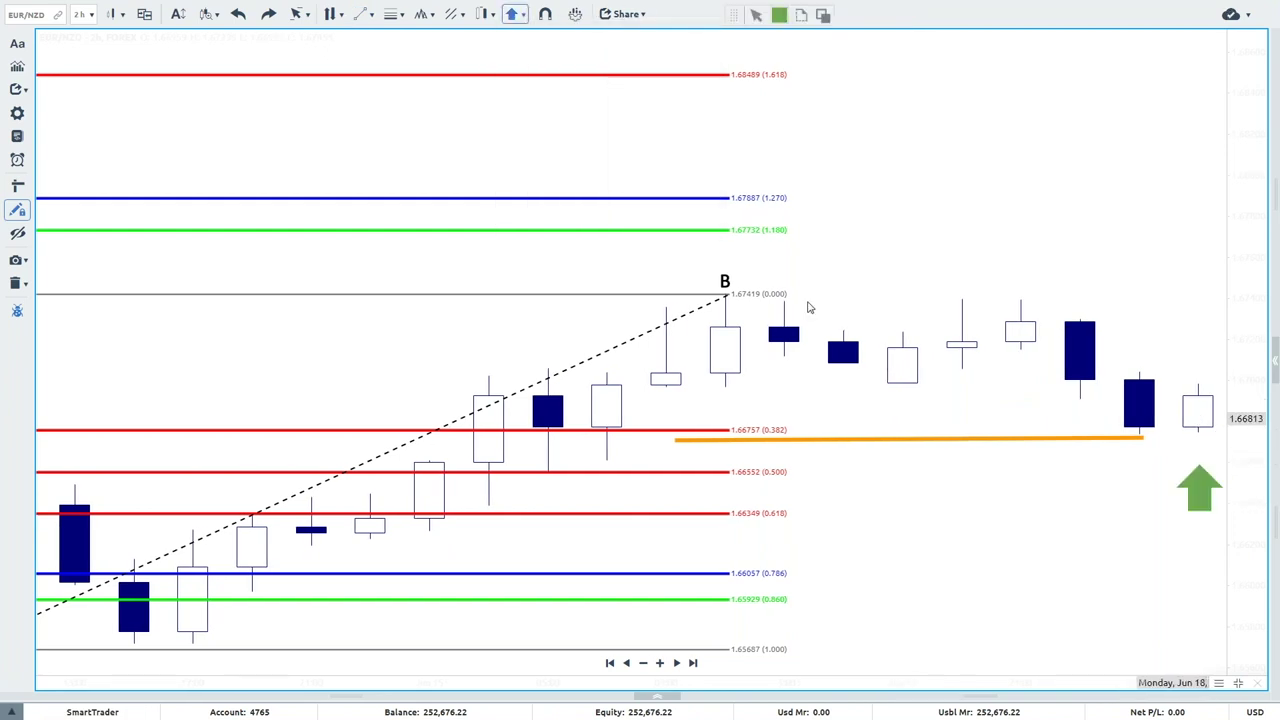
# Draw an orange ellipse with yellow fill around the last white candle above the green arrow.
pyautogui.click(372, 20)
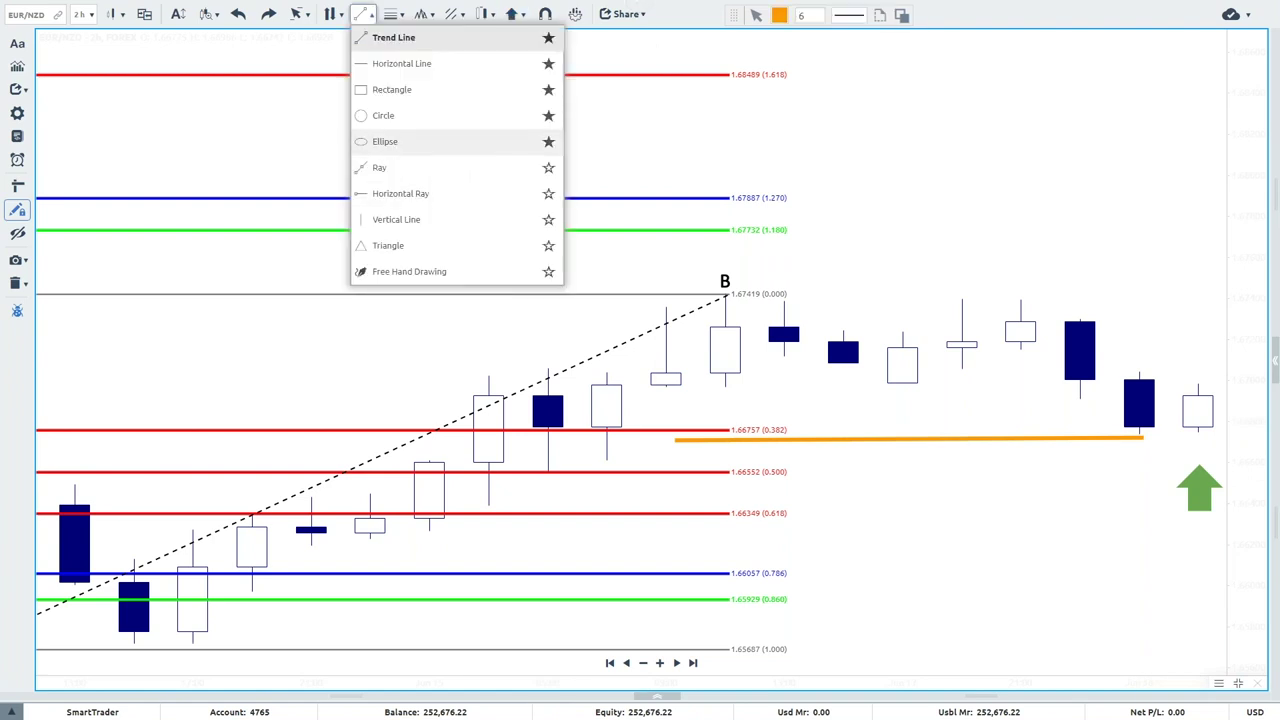
pyautogui.click(400, 134)
pyautogui.moveTo(1198, 413); pyautogui.dragTo(1222, 438)
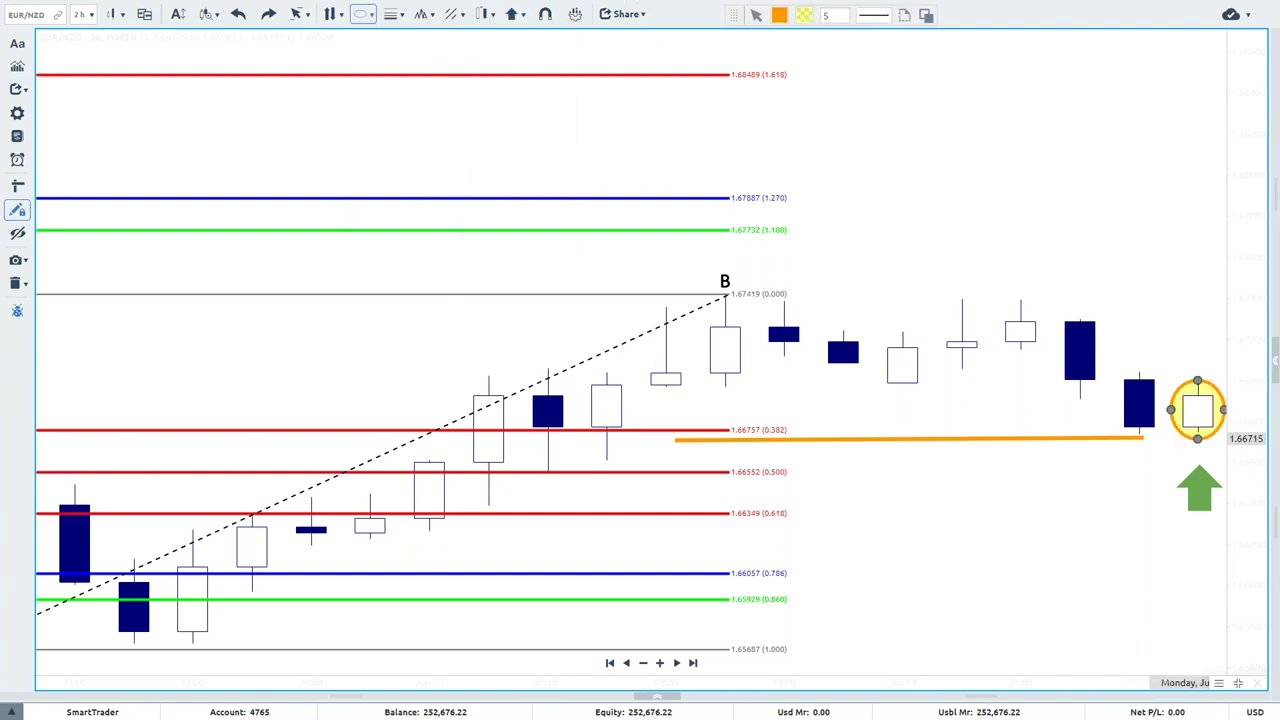
pyautogui.rightClick(672, 96)
pyautogui.press('Escape')
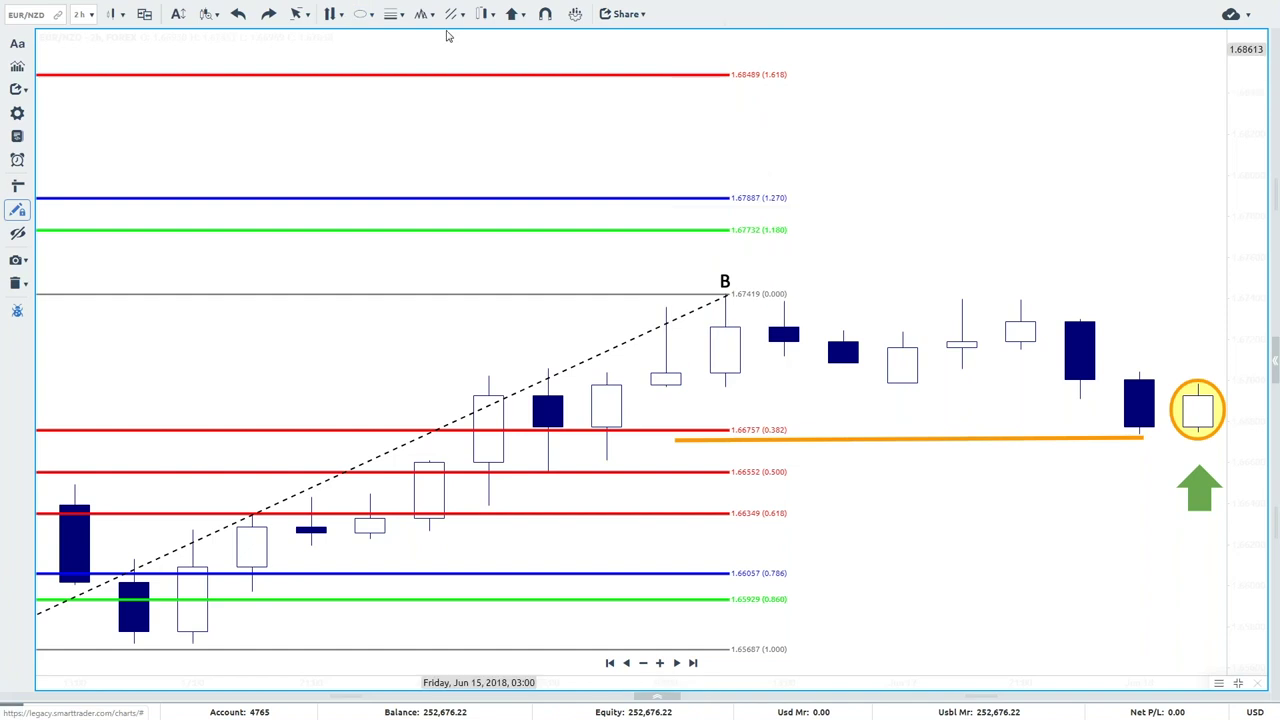
# Draw a tall cyan upward arrow from trend lines, rising from above the circled candle to about the 1.618 extension level.
pyautogui.click(366, 14)
pyautogui.click(392, 37)
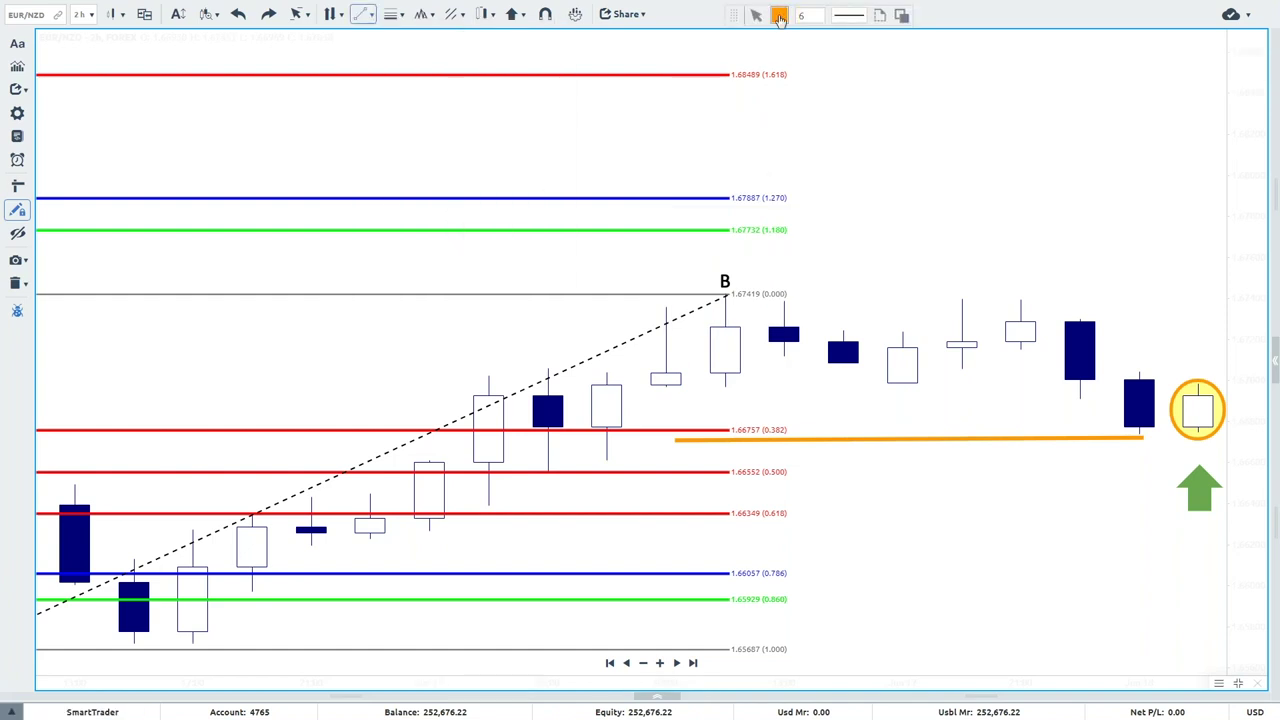
pyautogui.click(779, 14)
pyautogui.click(838, 54)
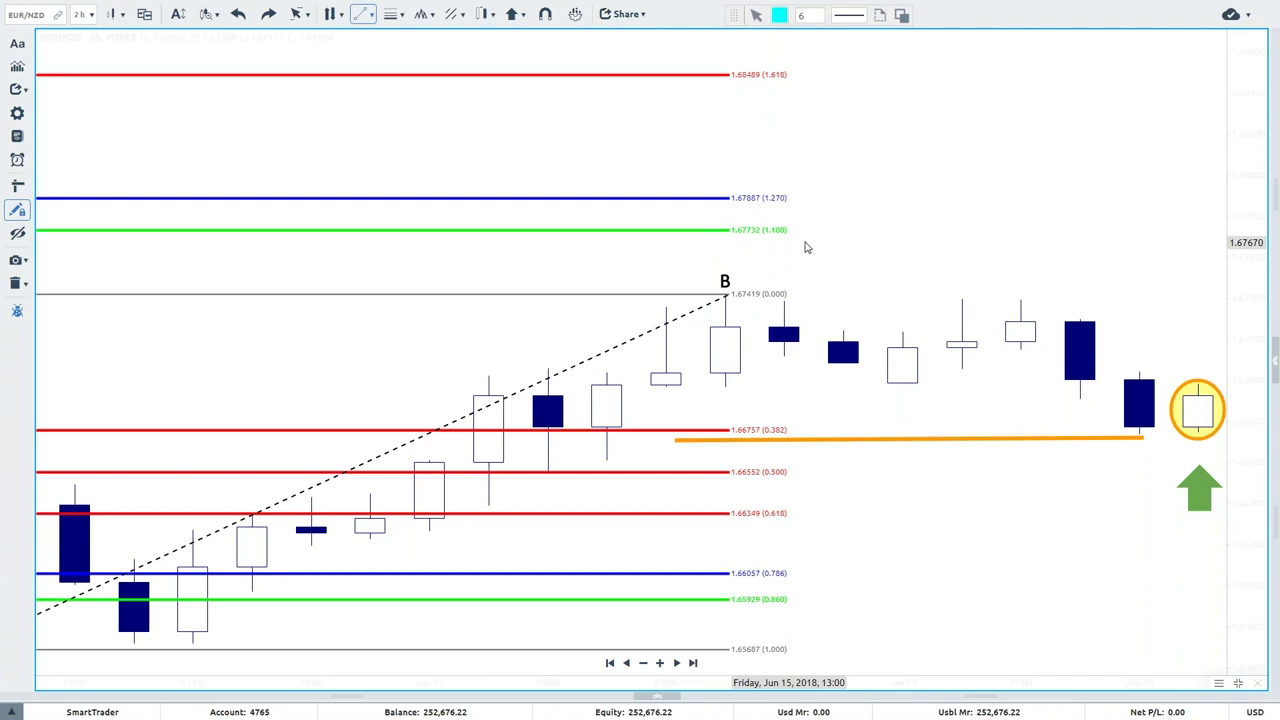
pyautogui.moveTo(1173, 297); pyautogui.dragTo(1181, 361)
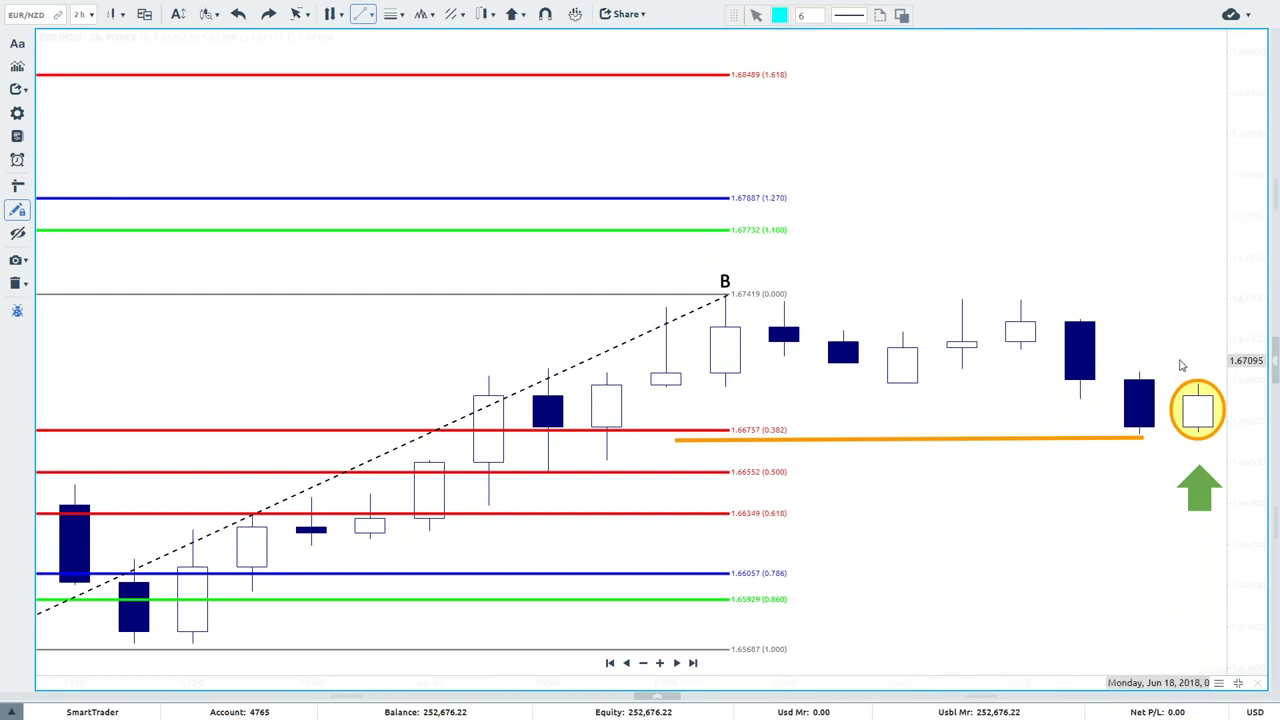
pyautogui.moveTo(1164, 205)
pyautogui.mouseDown()
pyautogui.moveTo(1190, 63)
pyautogui.moveTo(1148, 91)
pyautogui.moveTo(1204, 93)
pyautogui.mouseUp()
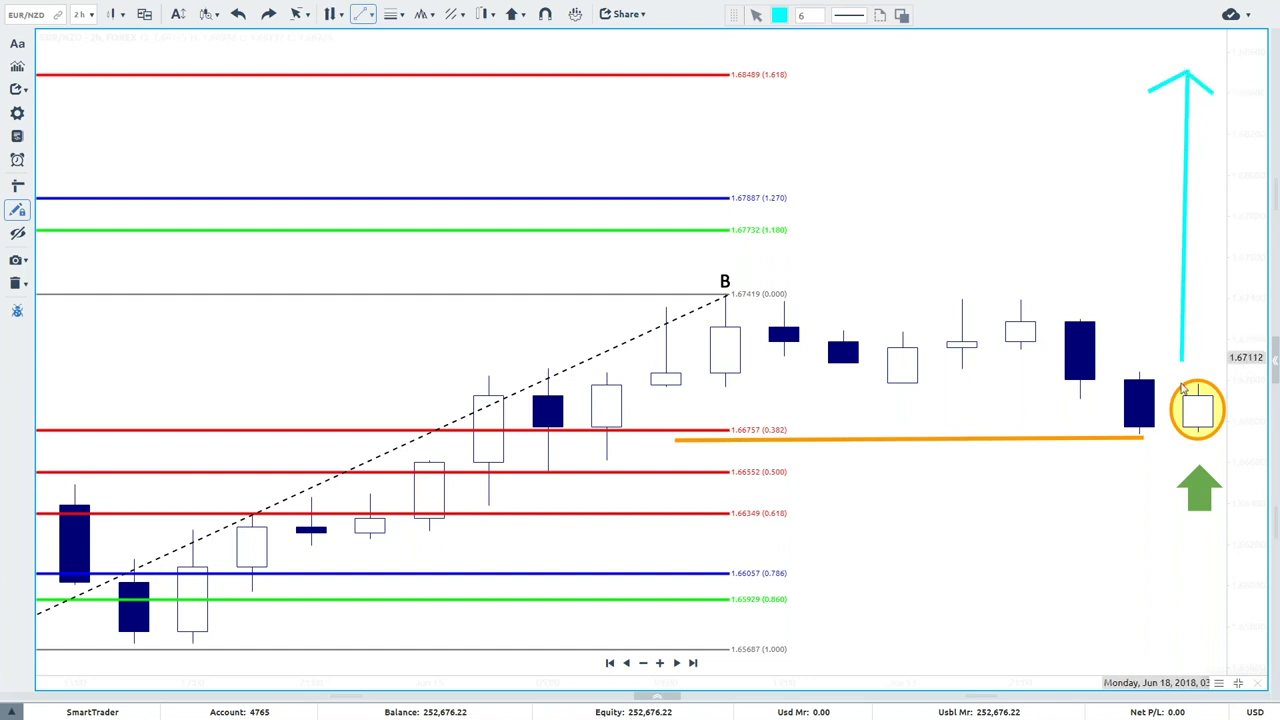
# Mark the top of the circled candle's body with a short horizontal cyan line and label it "BUY".
pyautogui.moveTo(1158, 397); pyautogui.dragTo(1213, 390)
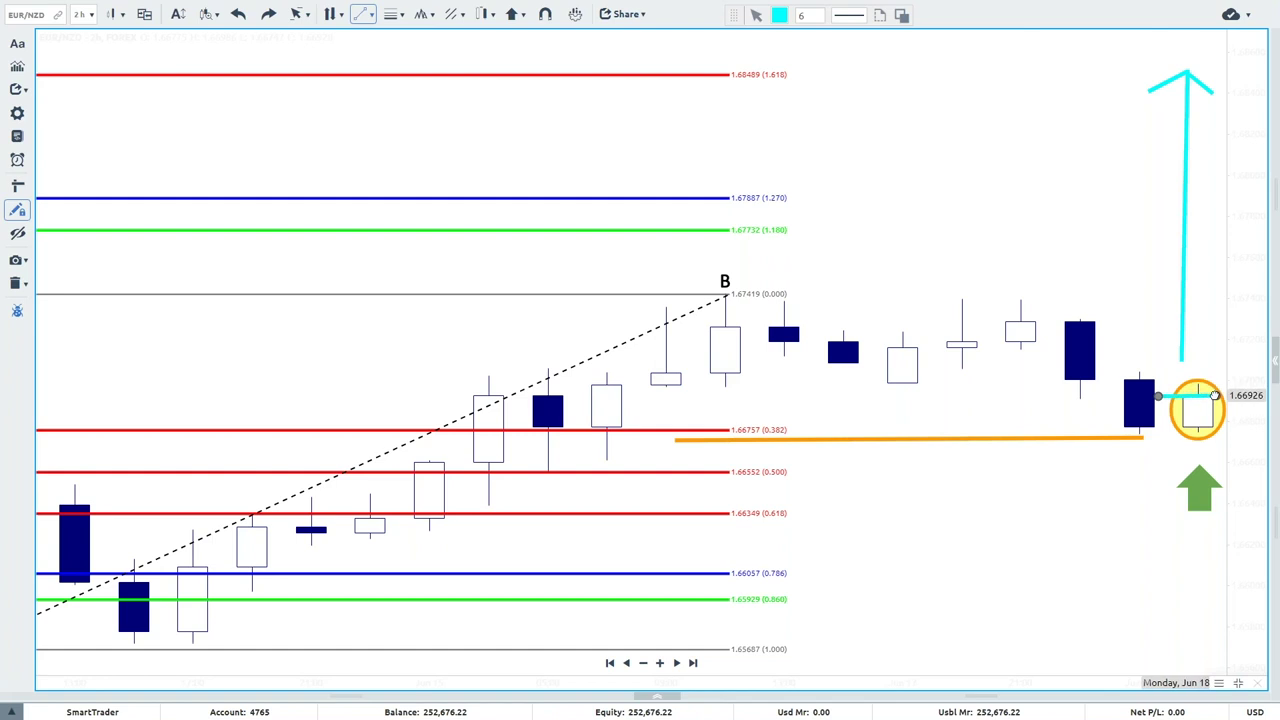
pyautogui.click(17, 44)
pyautogui.click(1185, 396)
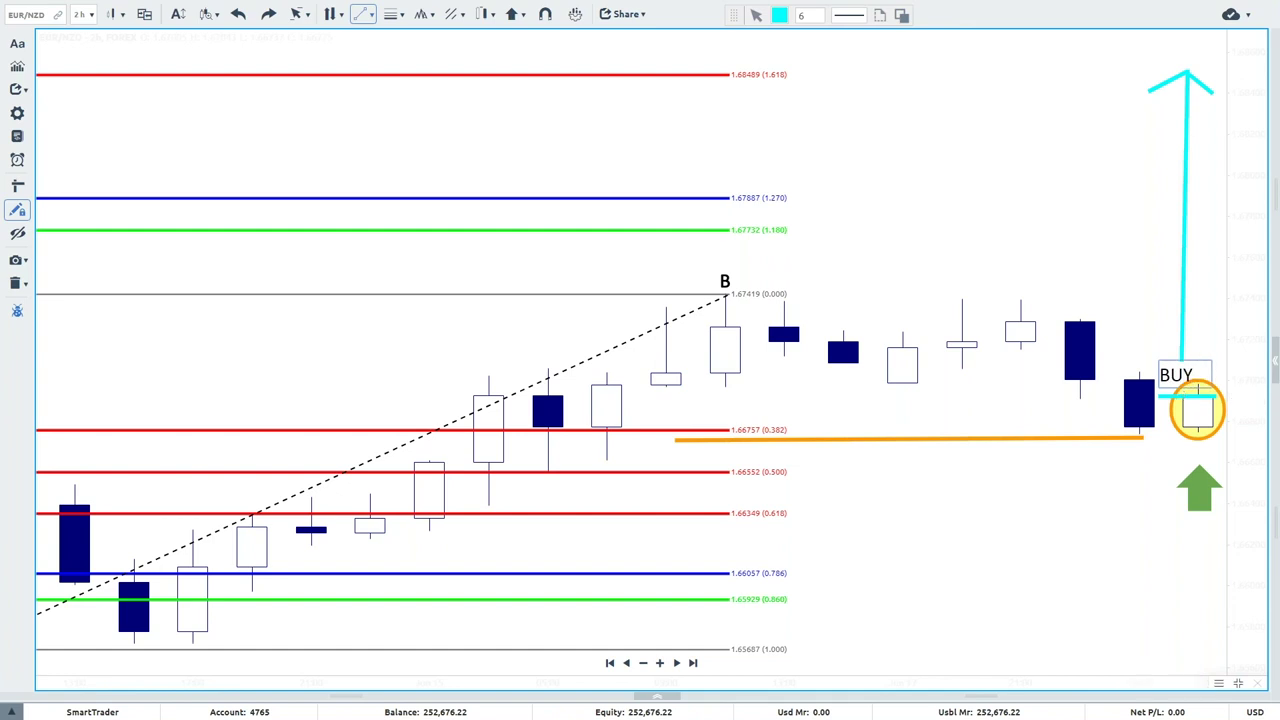
pyautogui.rightClick(904, 107)
pyautogui.click(940, 117)
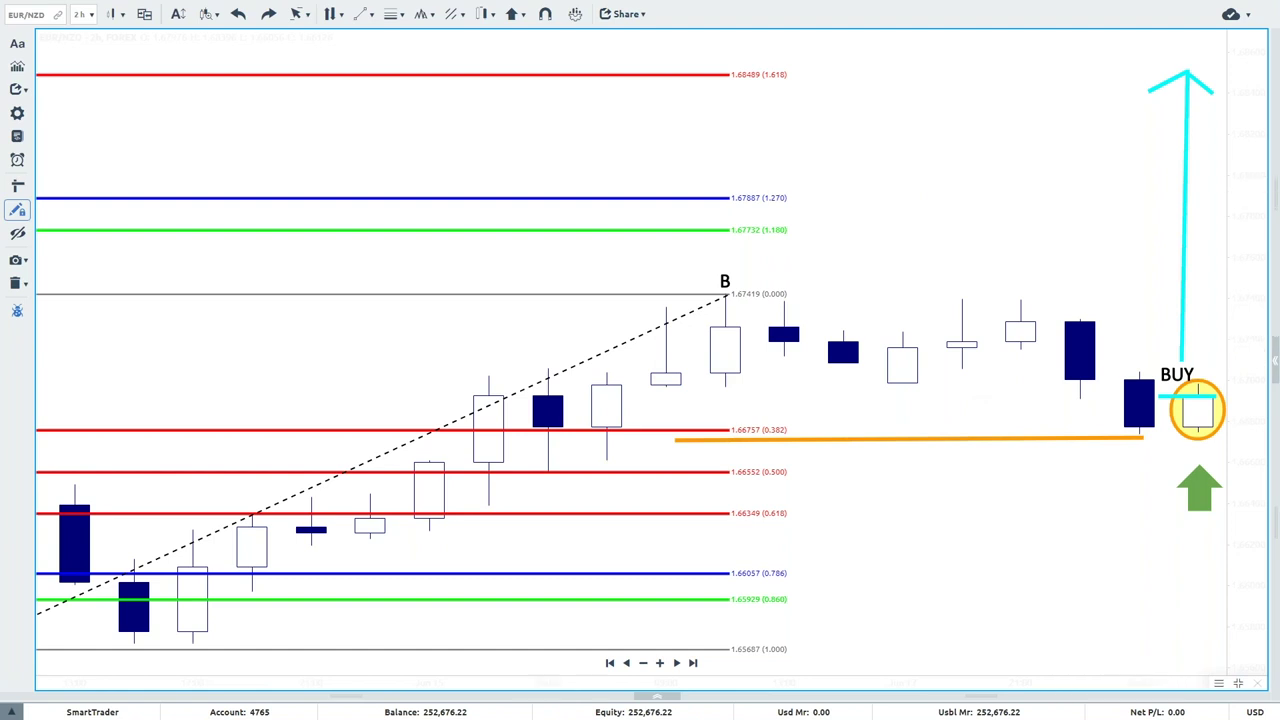
# Highlight the Bullish Piercing Line candlestick patterns on the chart and check the circled candle.
pyautogui.click(492, 17)
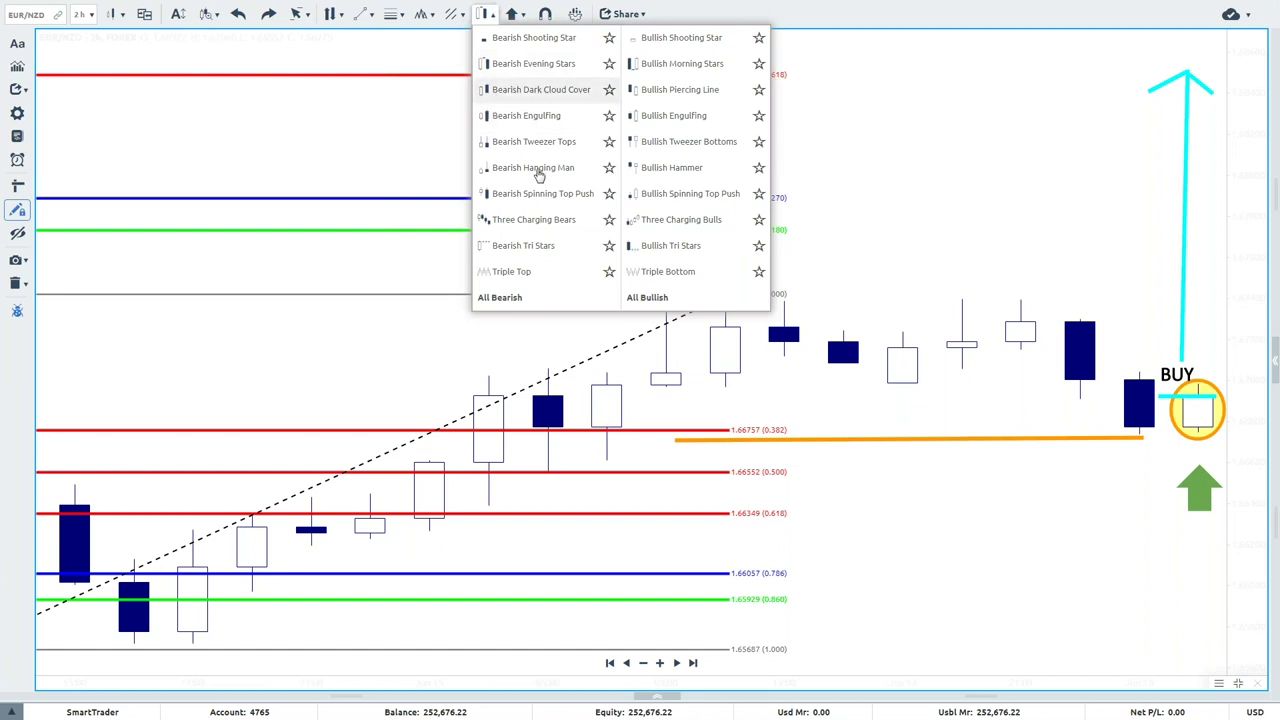
pyautogui.click(729, 98)
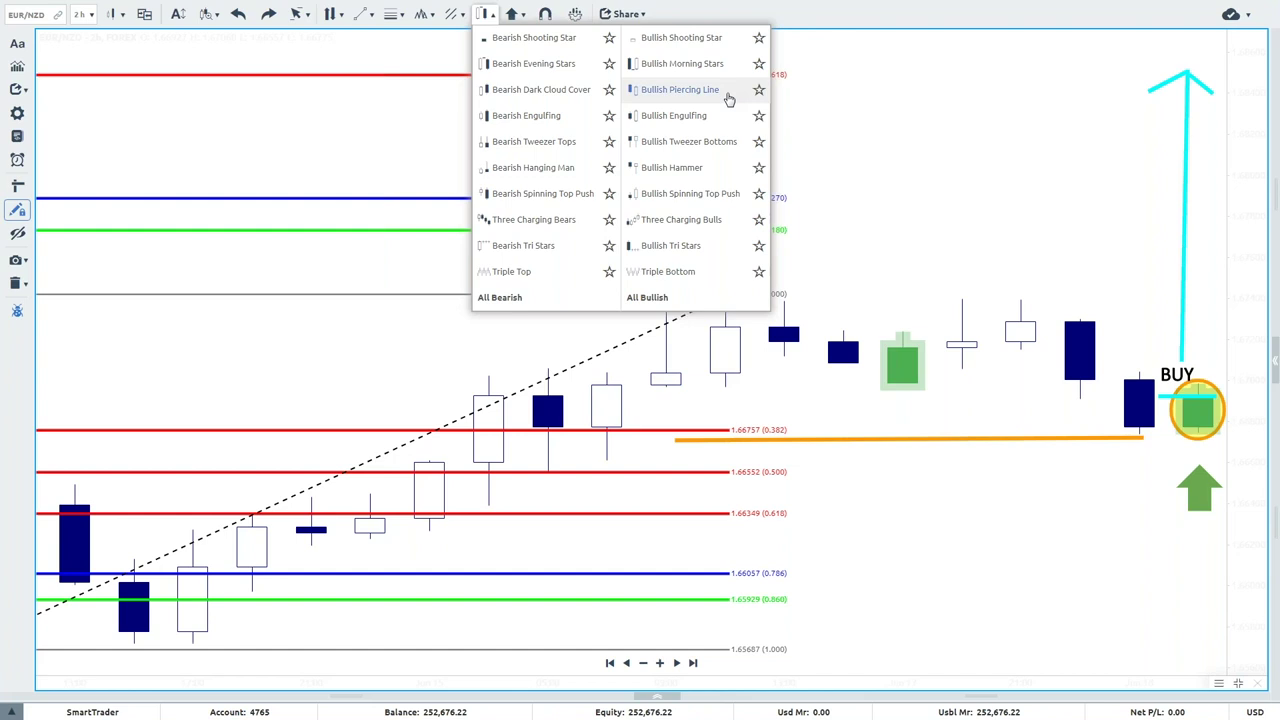
pyautogui.rightClick(963, 88)
pyautogui.moveTo(1196, 416)
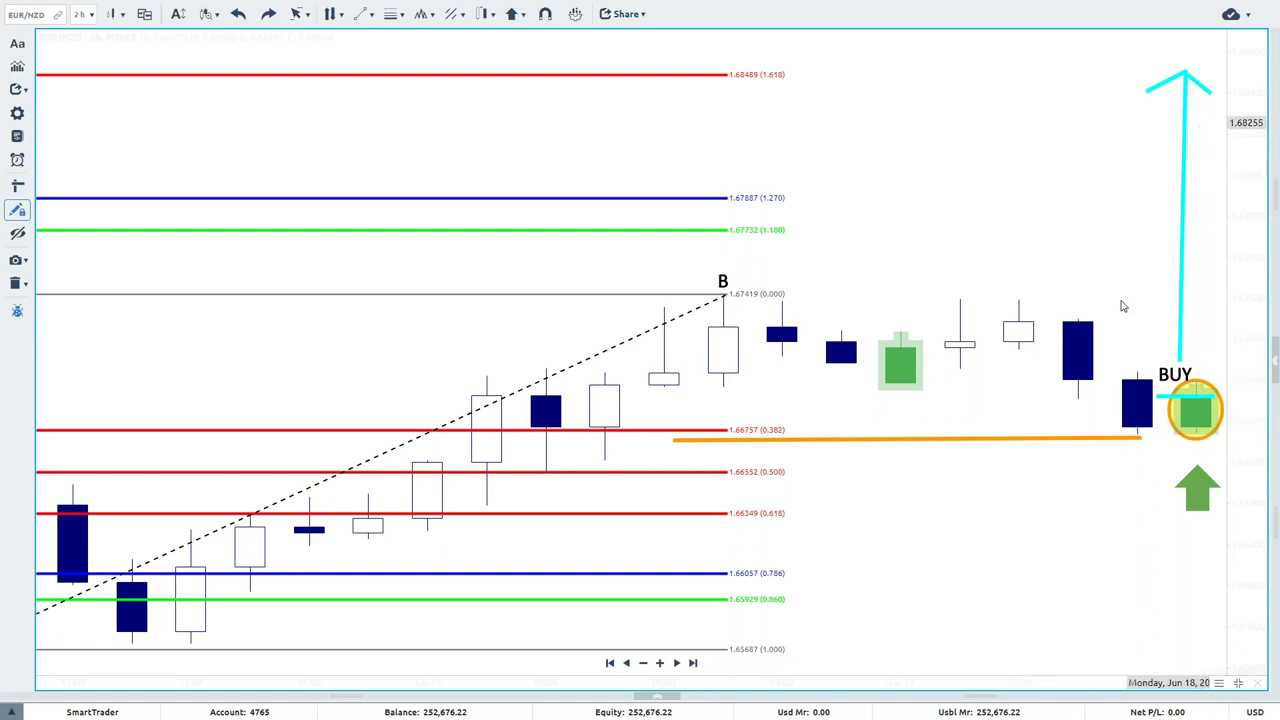
# Add the text label "C = U TURN" just below the orange line, near its end by the circled candle.
pyautogui.click(369, 134)
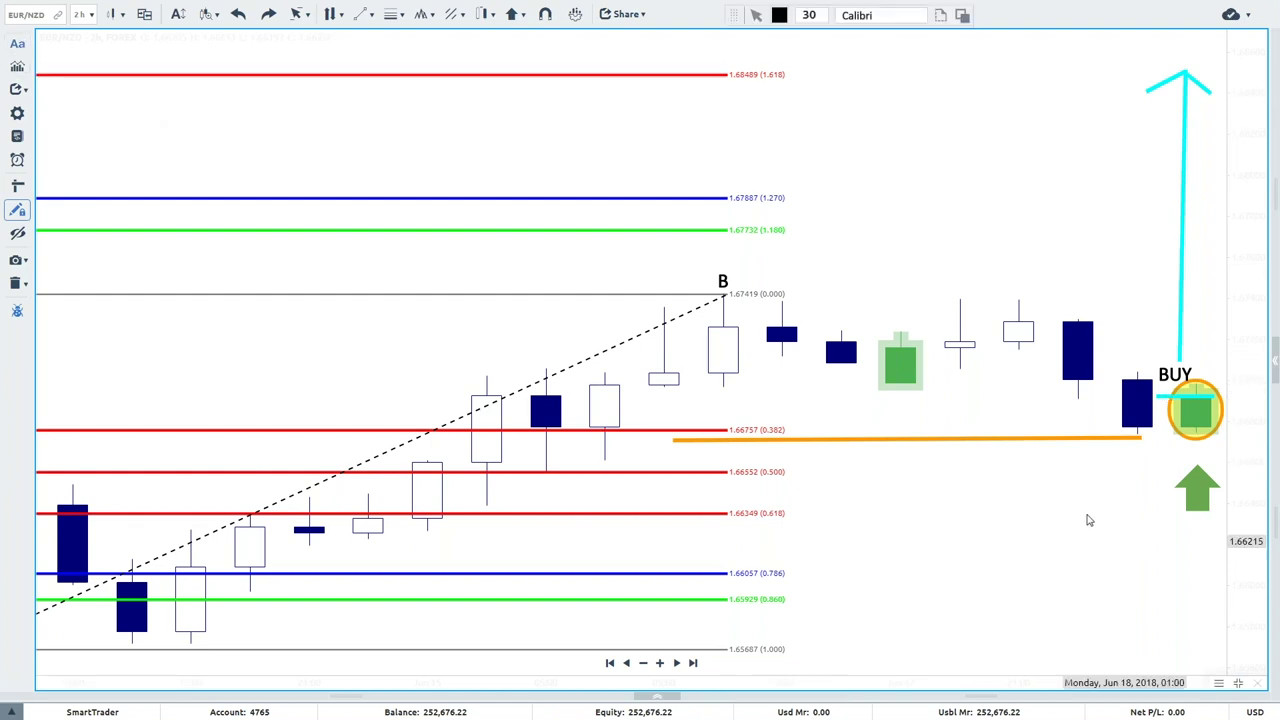
pyautogui.click(962, 446)
pyautogui.write('C = U TURN')
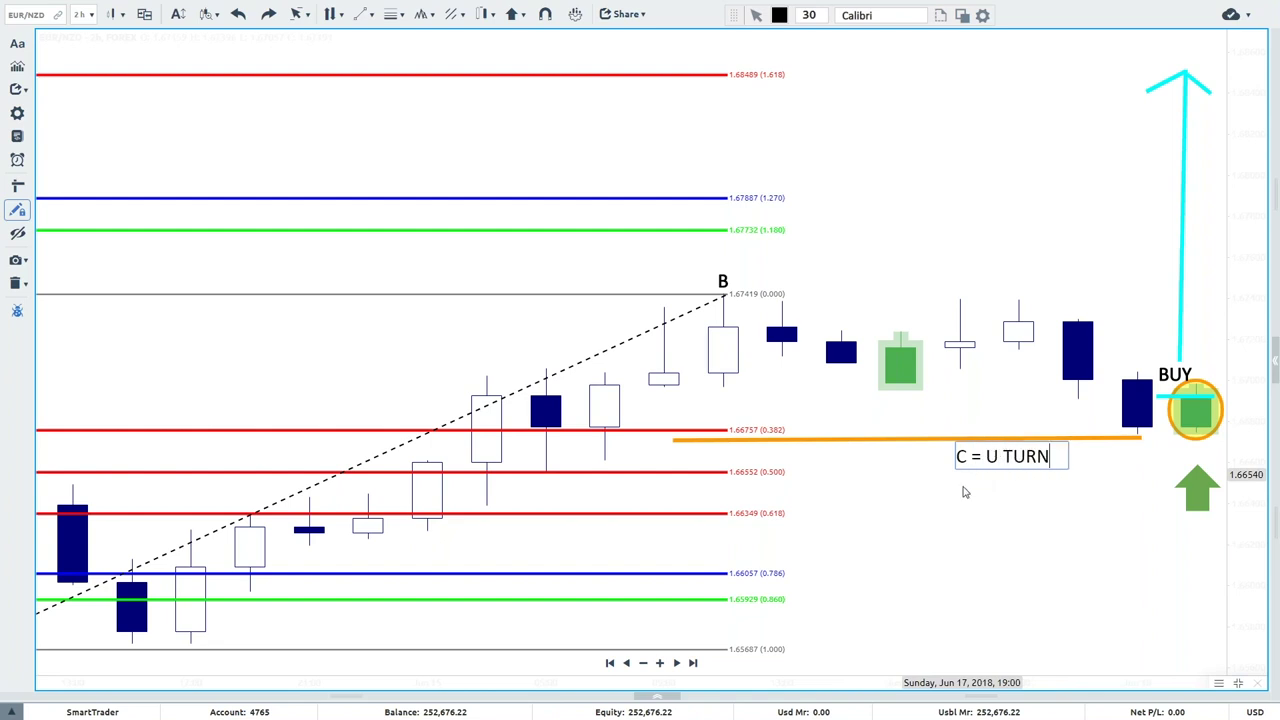
pyautogui.scroll(2, 965, 492)
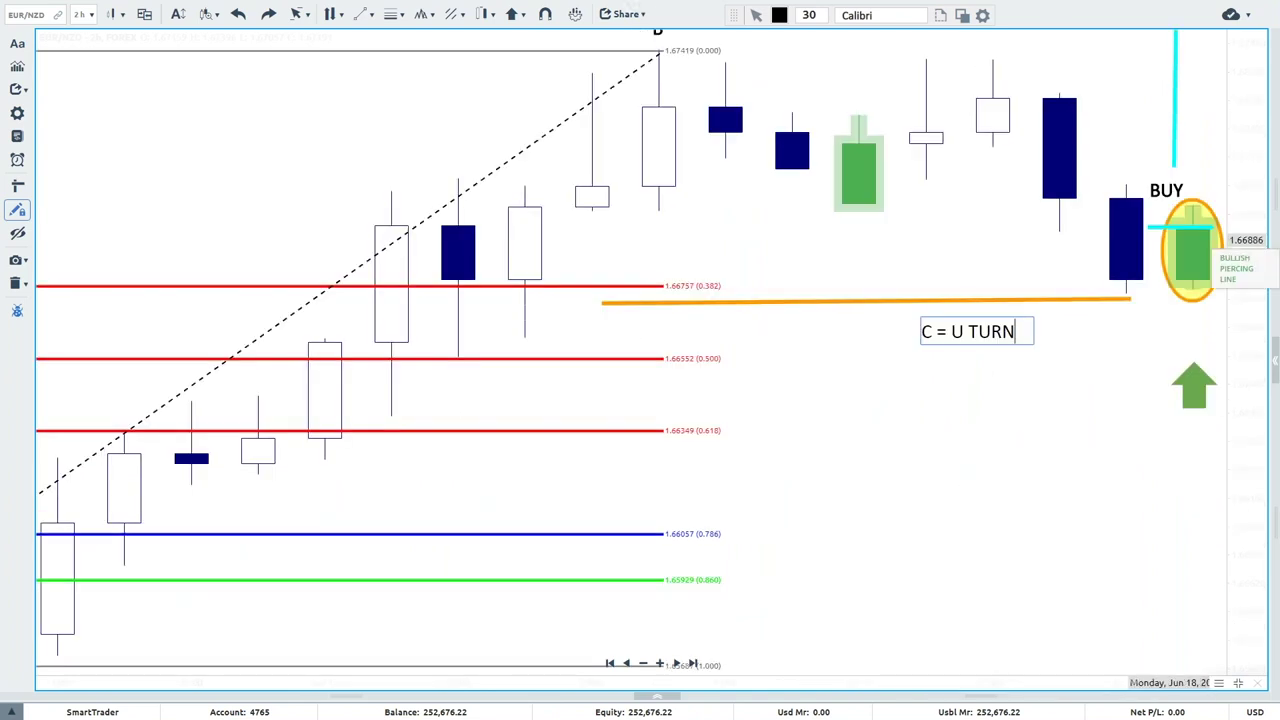
pyautogui.moveTo(1272, 300); pyautogui.dragTo(1270, 335)
pyautogui.rightClick(1043, 88)
pyautogui.click(1060, 96)
pyautogui.moveTo(930, 100); pyautogui.dragTo(943, 214)
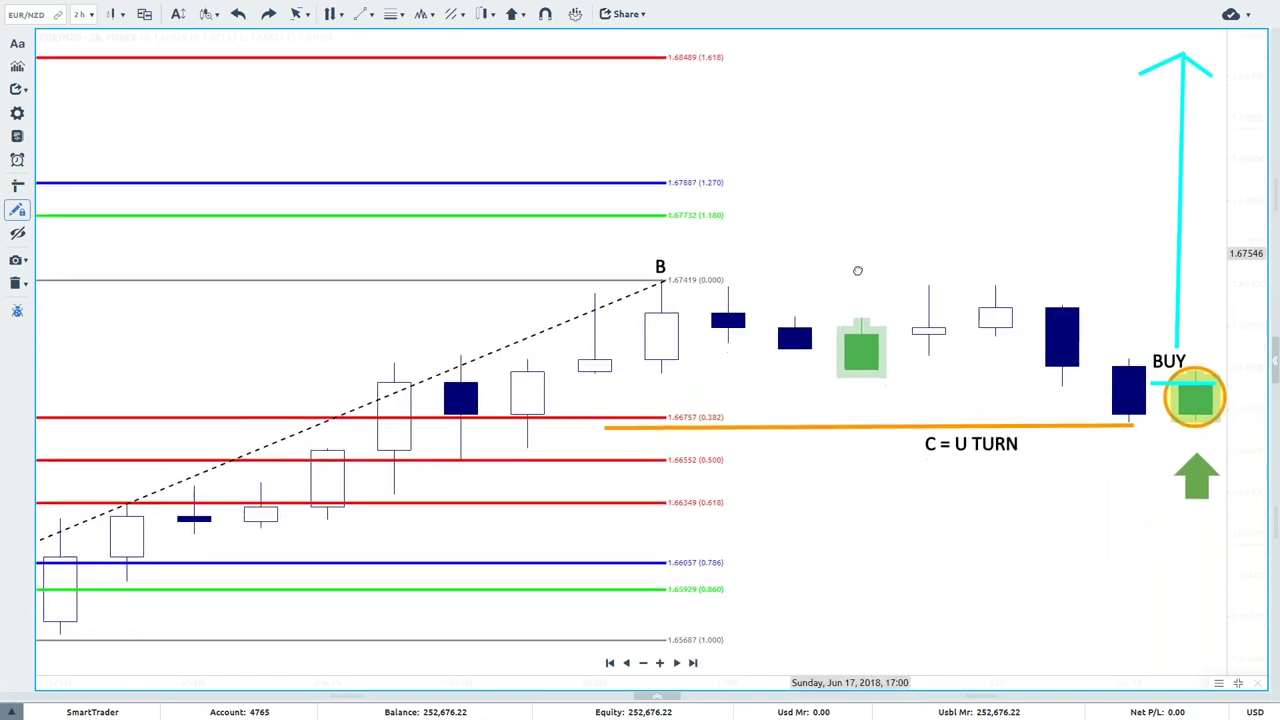
# Move the "C = U TURN" label along the orange line until it sits just beside the green arrow.
pyautogui.click(848, 443)
pyautogui.moveTo(848, 443); pyautogui.dragTo(750, 443)
pyautogui.moveTo(1158, 443); pyautogui.dragTo(1068, 444)
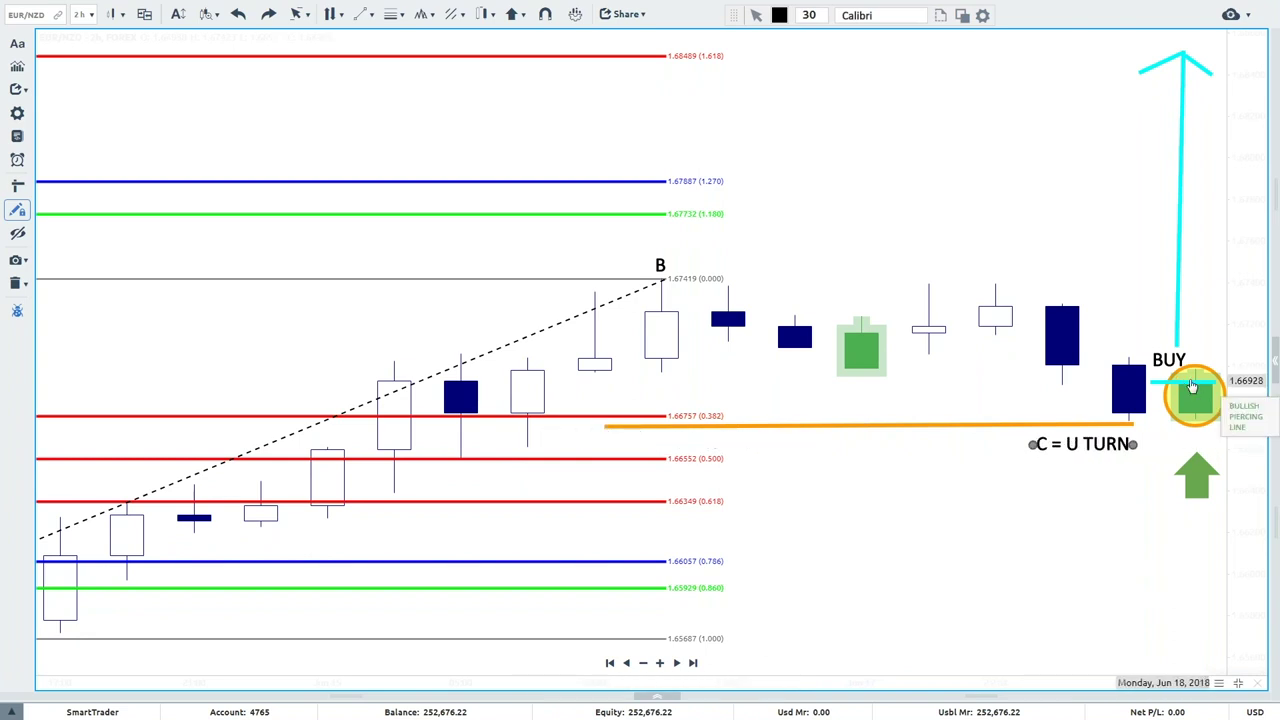
pyautogui.moveTo(1098, 443); pyautogui.dragTo(1137, 445)
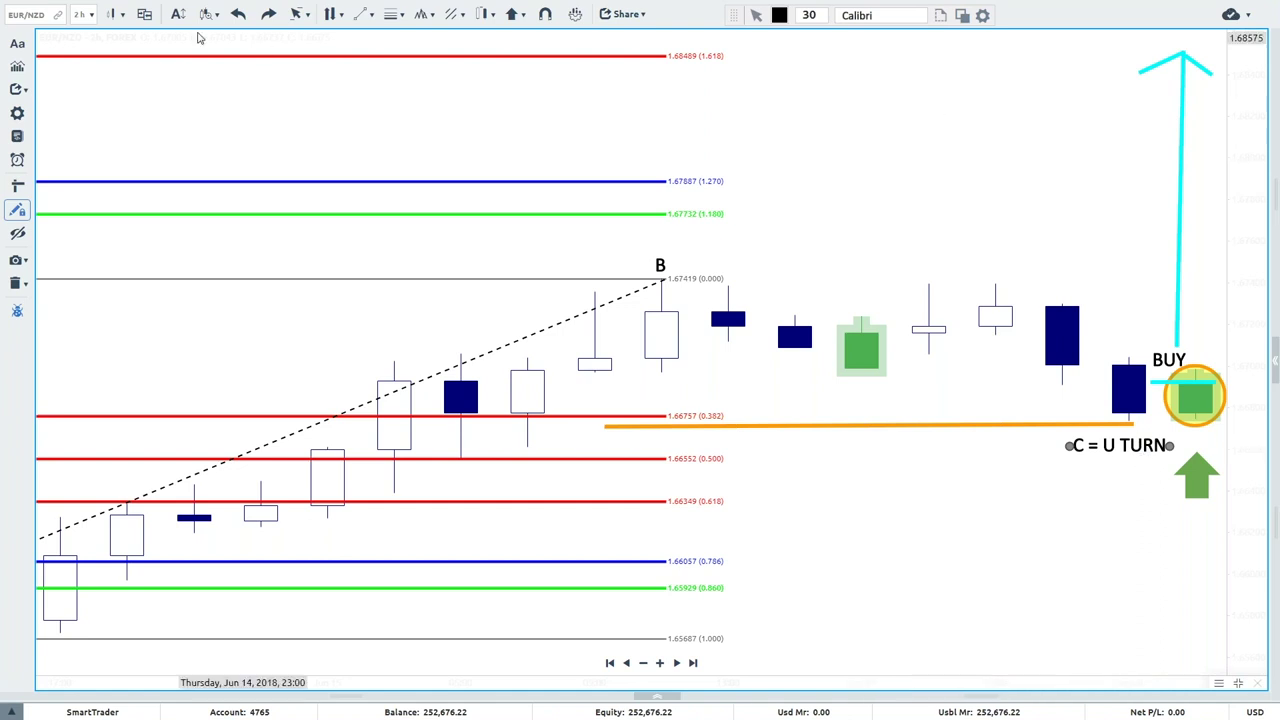
# Add the text label "D = EXIT = LIMIT = SELL" in the empty space above the candles, near the 1.618 extension level.
pyautogui.click(712, 74)
pyautogui.click(797, 45)
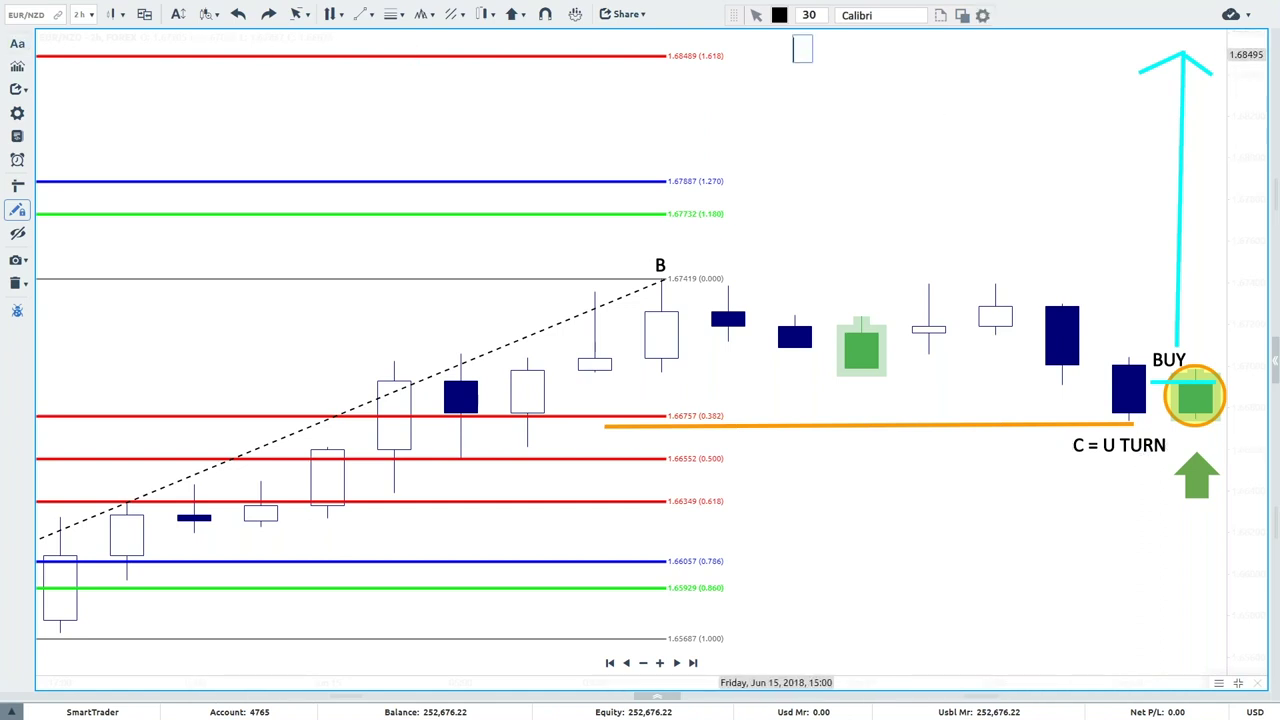
pyautogui.write('D')
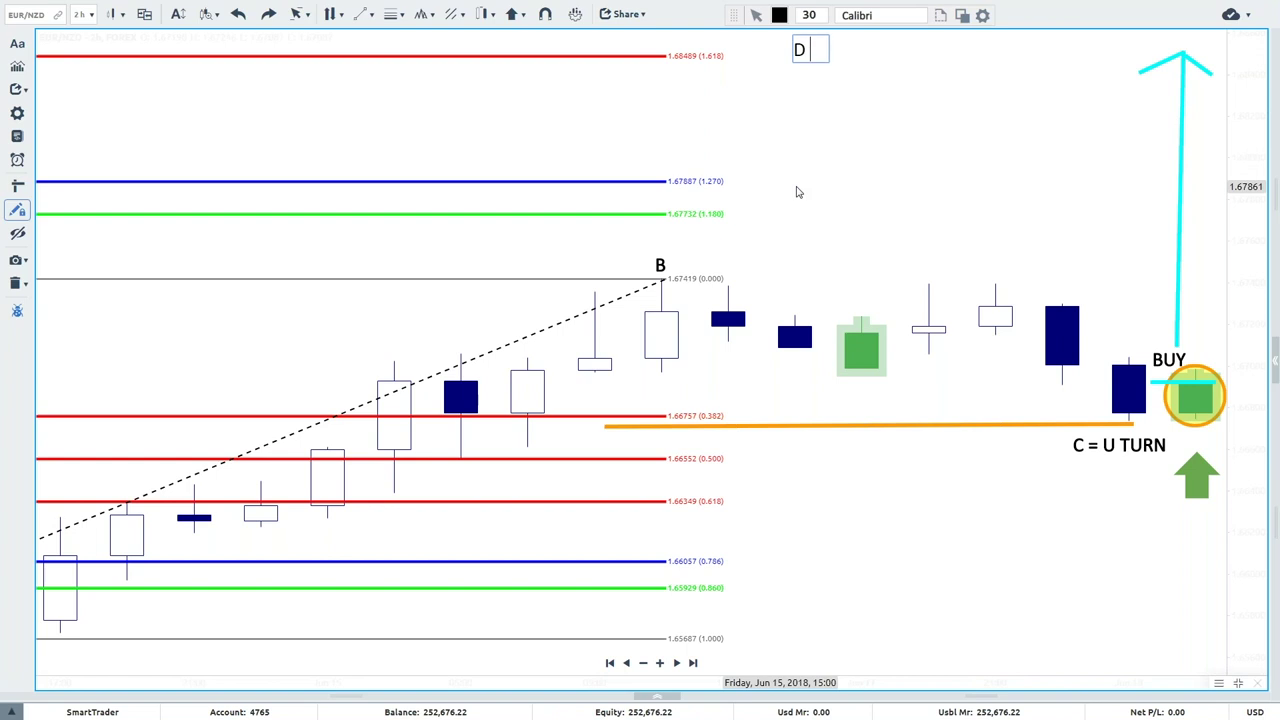
pyautogui.write(' = EXIT')
pyautogui.write('+ S')
pyautogui.press('BackSpace')
pyautogui.press('BackSpace')
pyautogui.press('BackSpace')
pyautogui.write('= ')
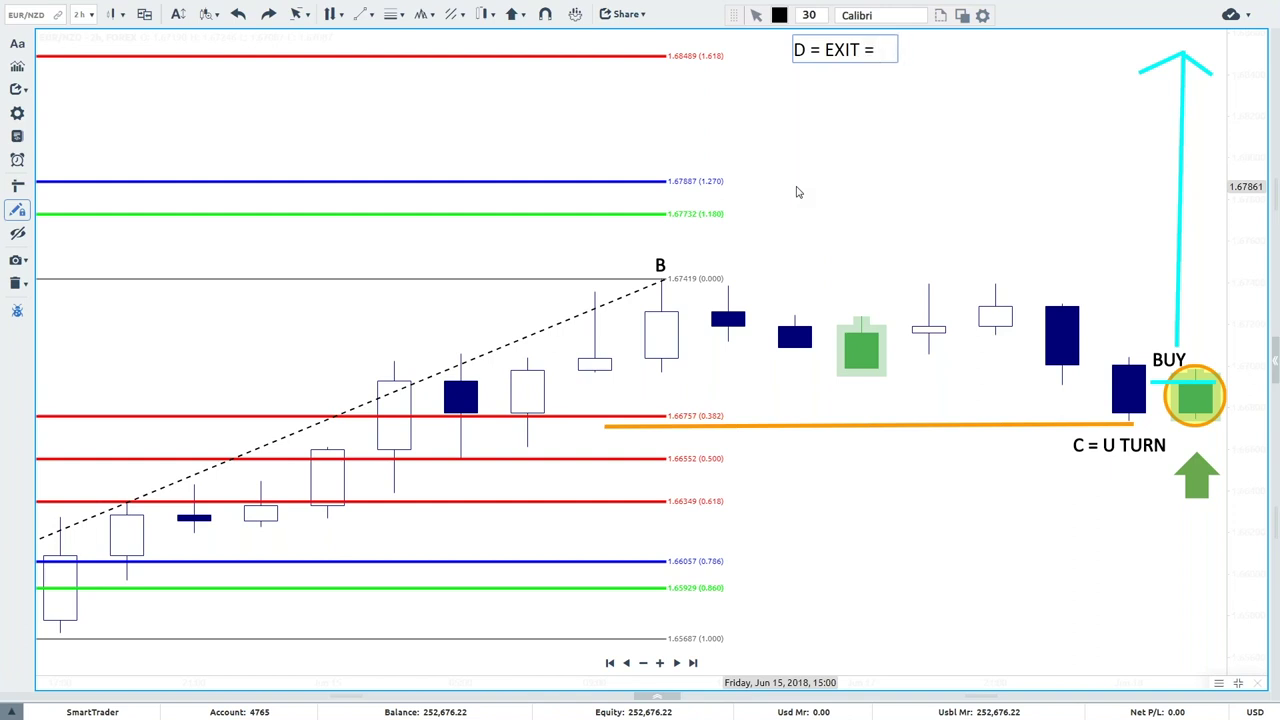
pyautogui.write('LIMIT = ')
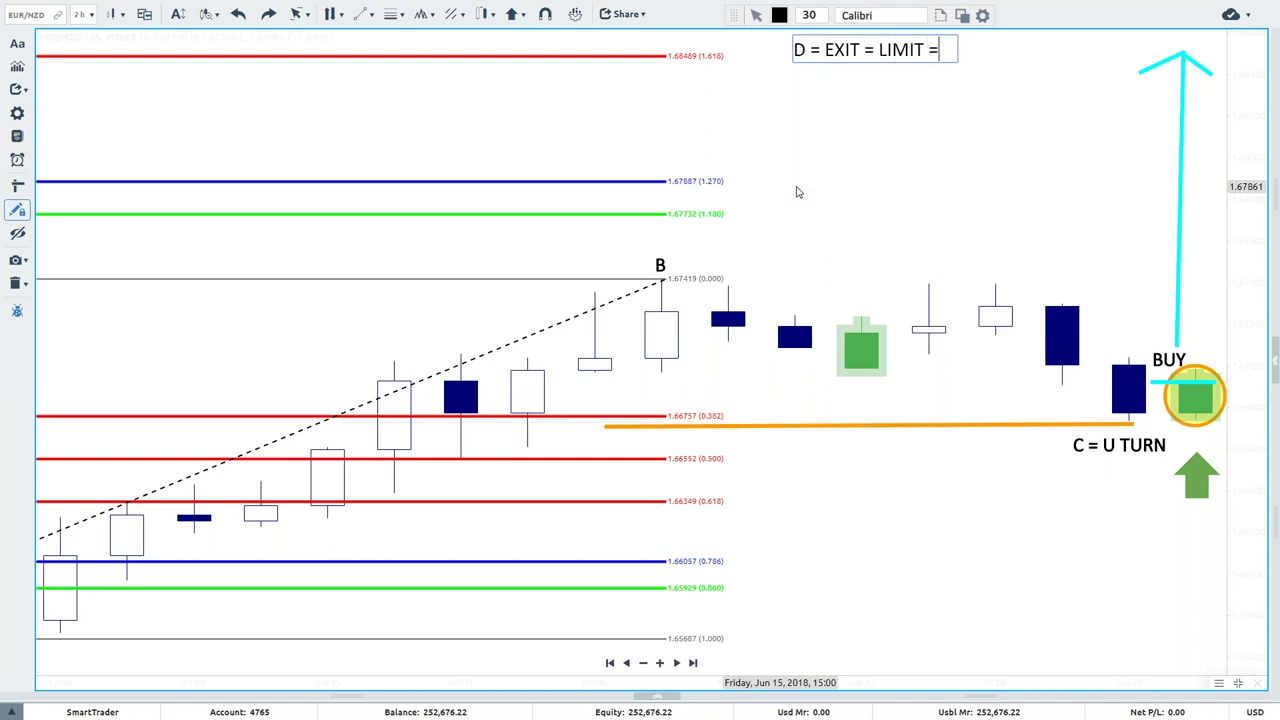
pyautogui.write('SELL')
# Move the "D = EXIT = LIMIT = SELL" label along the 1.618 level until it sits beside the cyan arrow's head.
pyautogui.rightClick(722, 121)
pyautogui.click(830, 60)
pyautogui.moveTo(886, 49); pyautogui.dragTo(1006, 50)
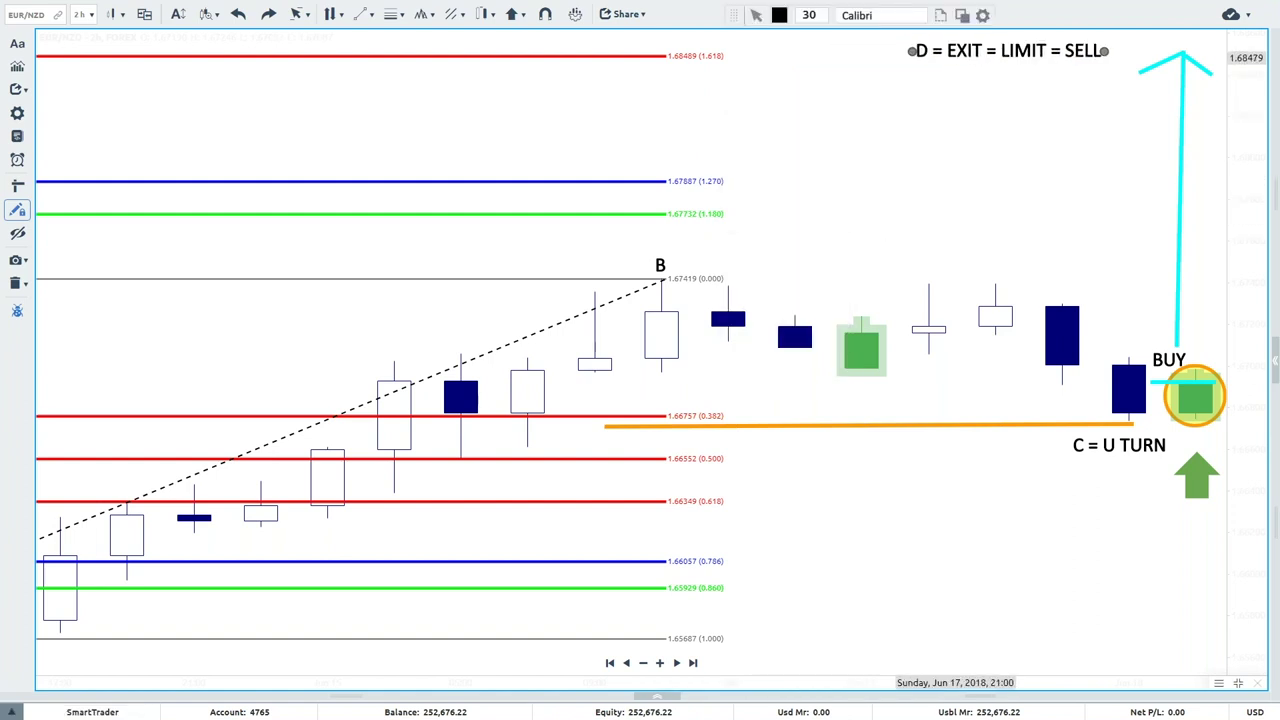
# Place a dashed horizontal line across the chart at the 1.618 extension level and colour it bright green.
pyautogui.click(372, 18)
pyautogui.click(394, 69)
pyautogui.click(785, 18)
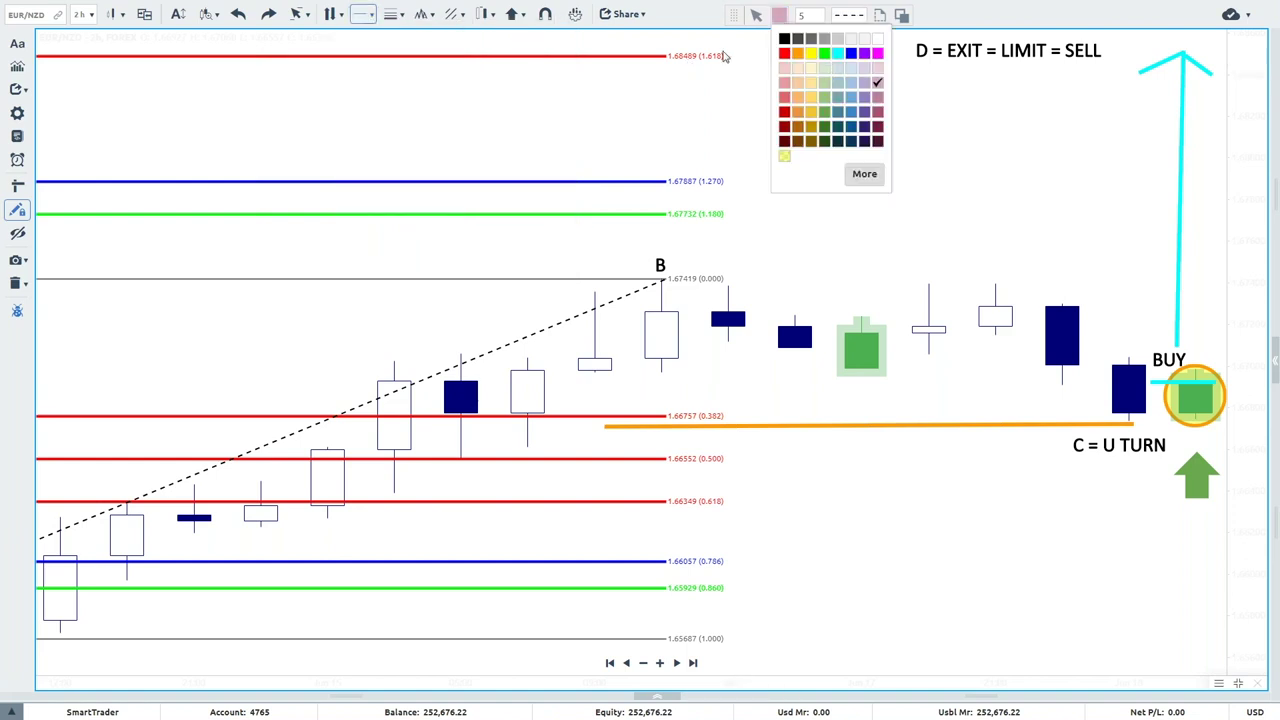
pyautogui.click(682, 56)
pyautogui.rightClick(766, 91)
pyautogui.click(766, 93)
pyautogui.click(770, 56)
pyautogui.click(779, 15)
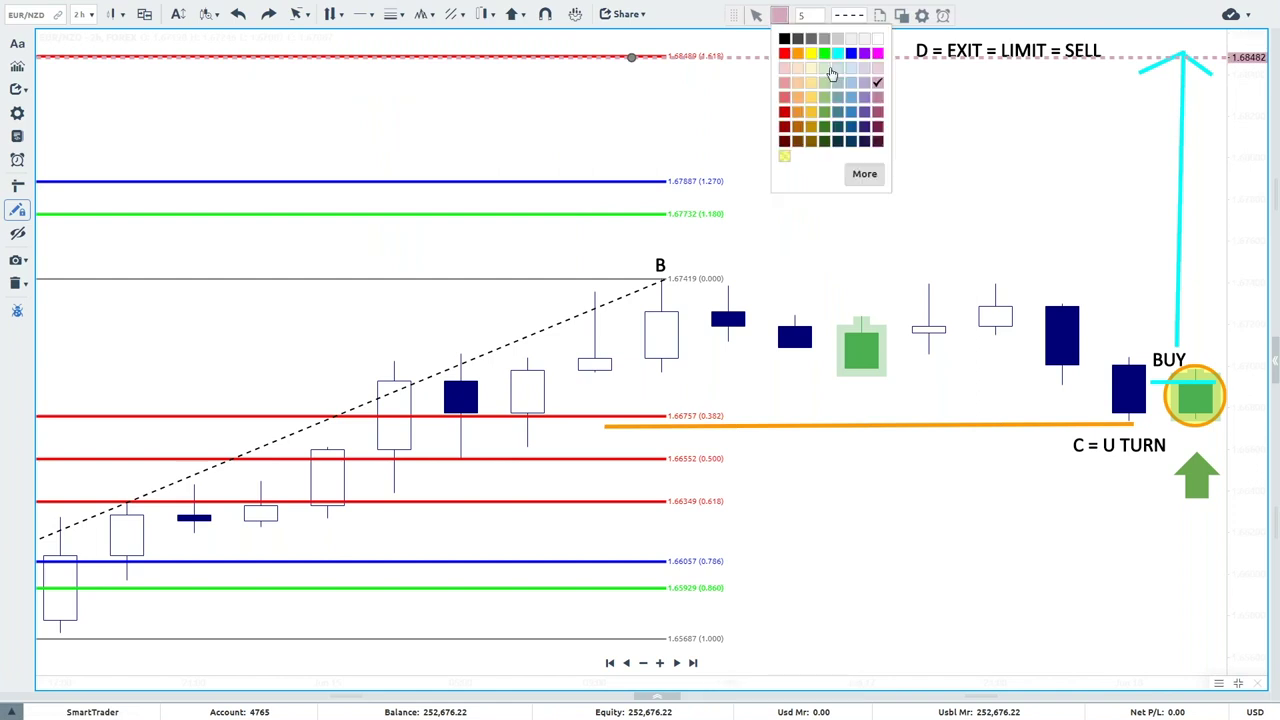
pyautogui.click(824, 53)
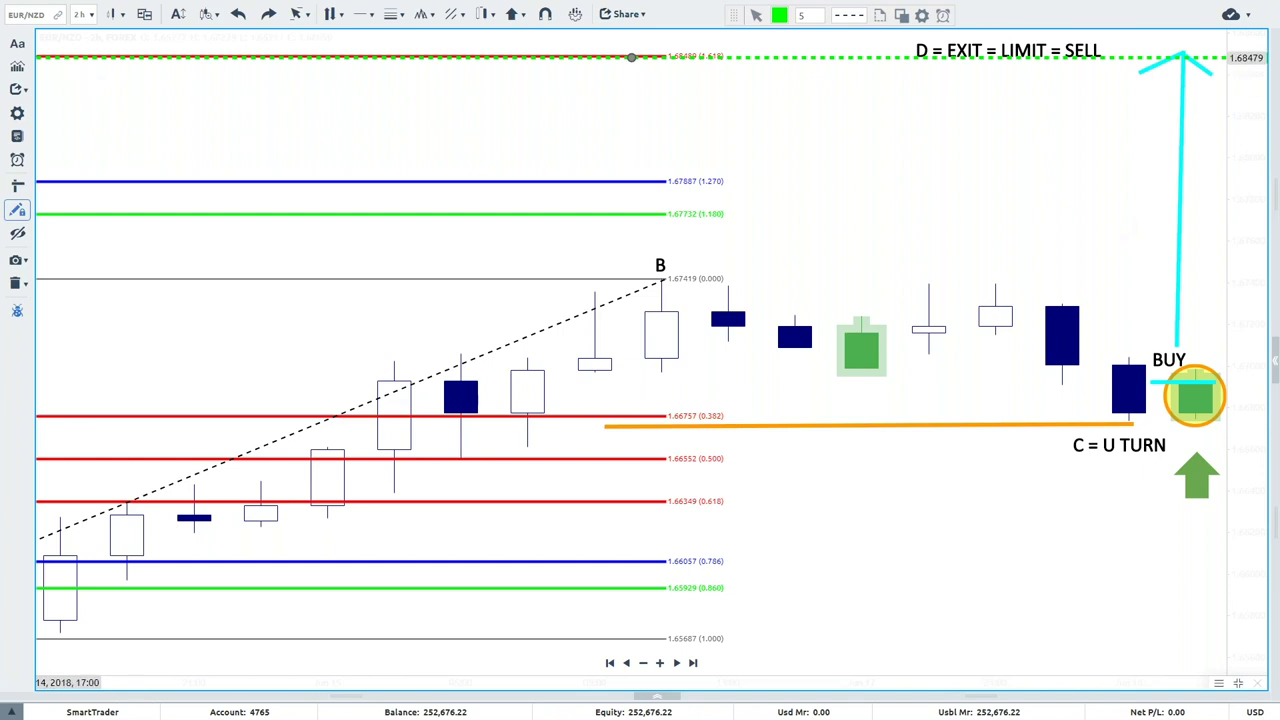
# Add a two-line text label reading "PHONE NUMBER" and "CHARTS" in the empty space below the green dashed line.
pyautogui.click(866, 160)
pyautogui.write('PHO')
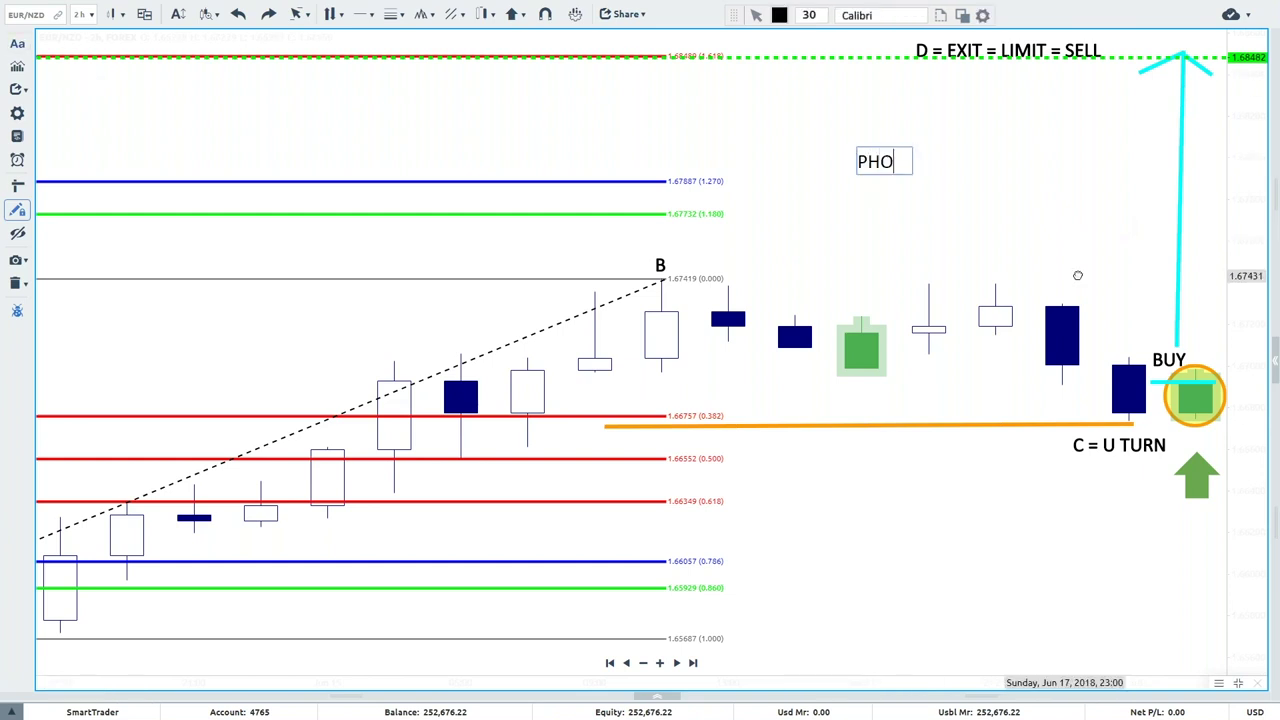
pyautogui.write('NE NUMBER')
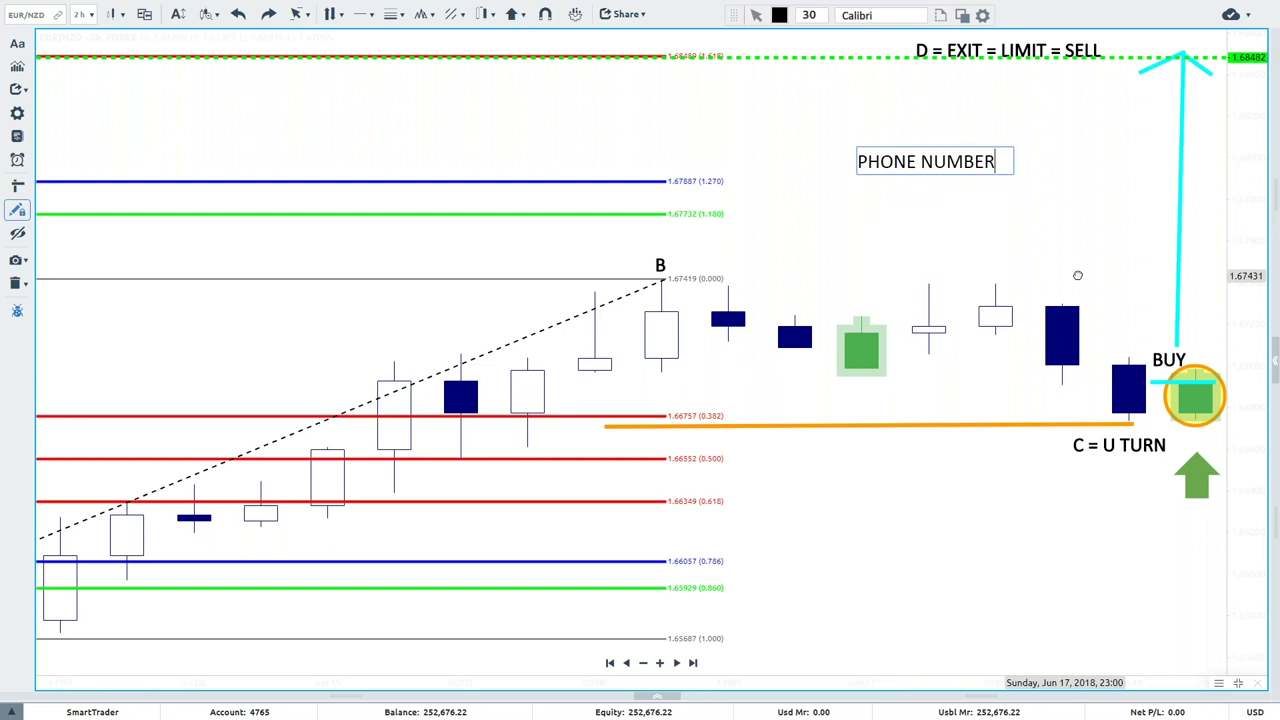
pyautogui.press('Return')
pyautogui.write('CHARTS')
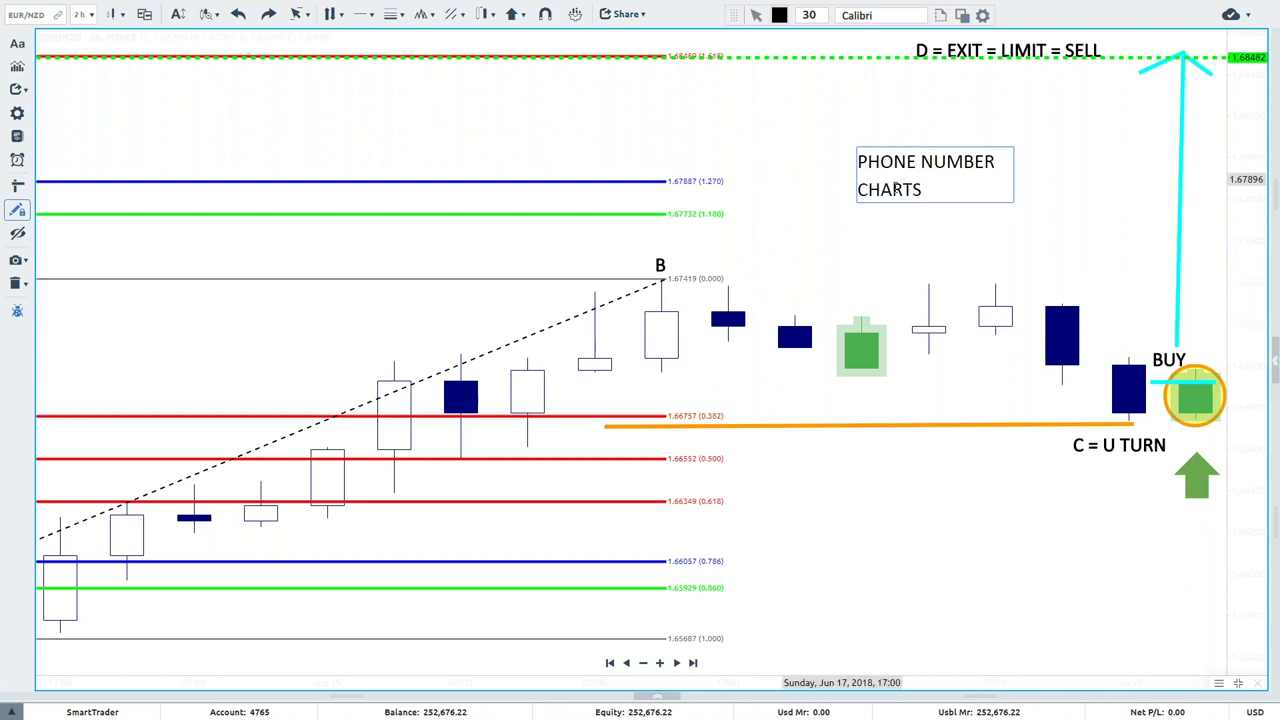
pyautogui.rightClick(457, 92)
pyautogui.click(820, 243)
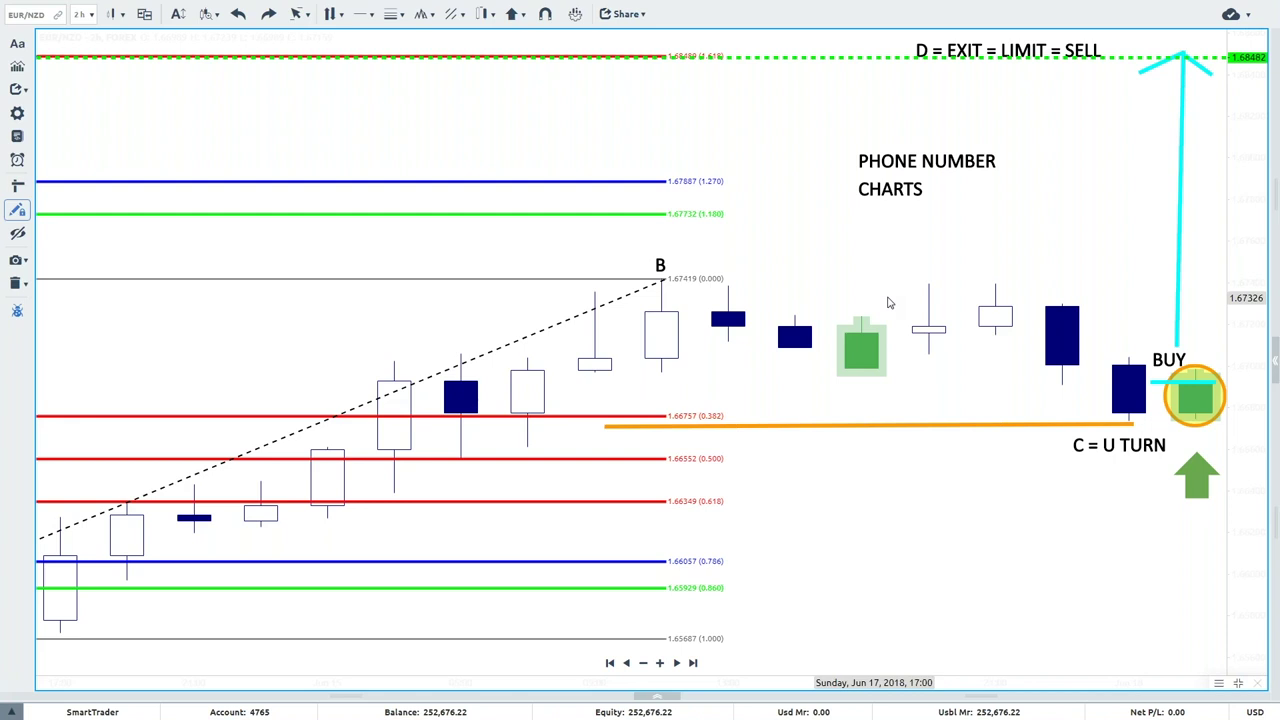
# Move the "PHONE NUMBER CHARTS" label down below the green arrow, near the bottom of the chart.
pyautogui.rightClick(714, 100)
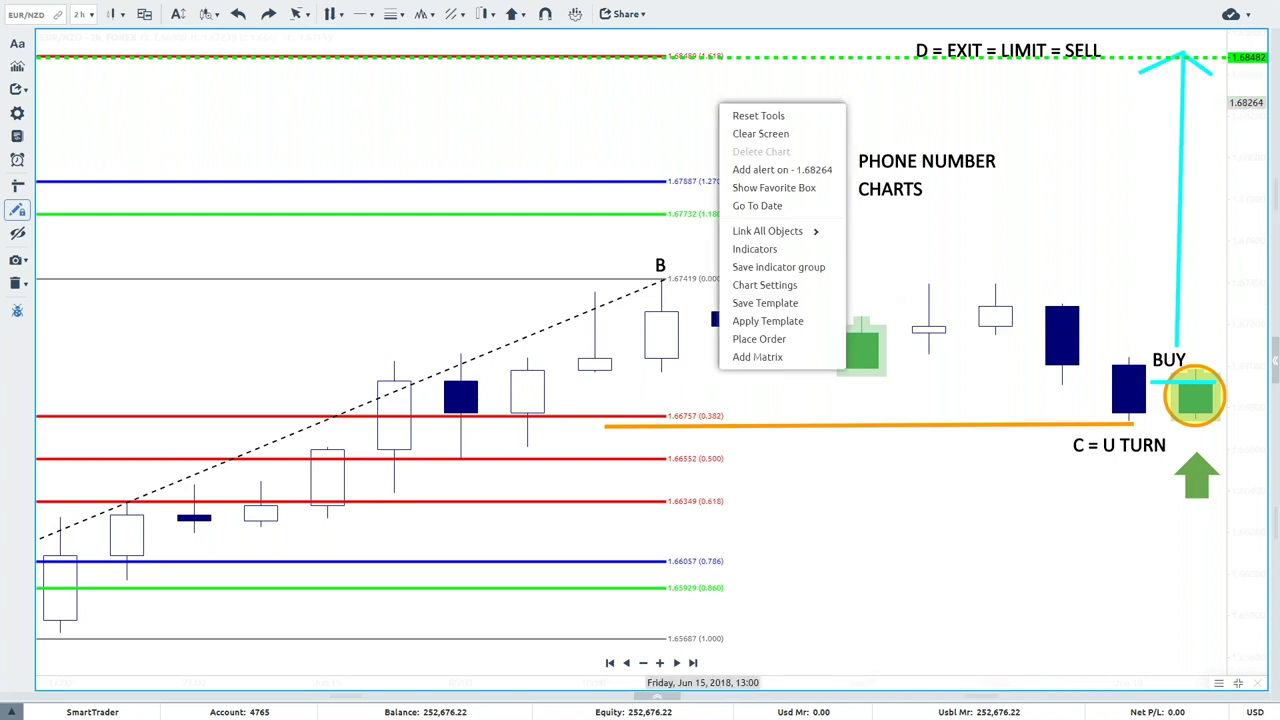
pyautogui.click(920, 204)
pyautogui.moveTo(920, 204); pyautogui.dragTo(1102, 659)
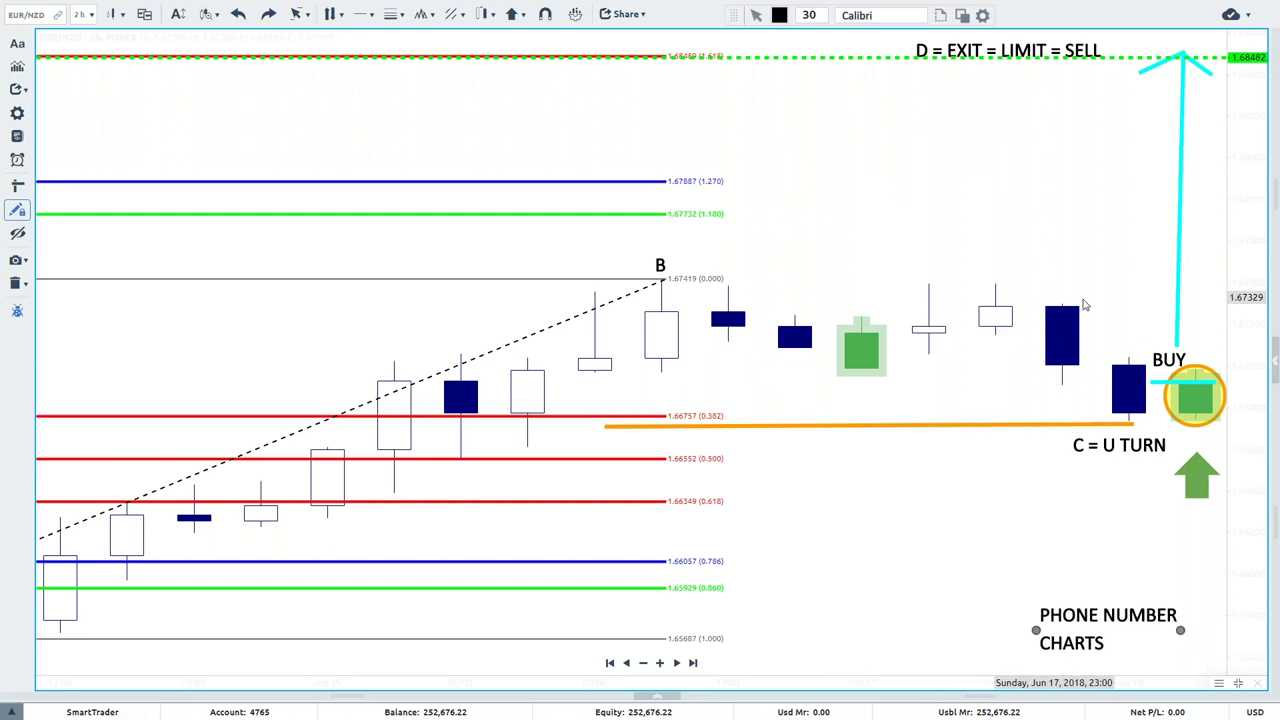
# Move the "D = EXIT = LIMIT = SELL" label along the green dashed line to the candle that crosses it after the buy.
pyautogui.moveTo(1122, 246); pyautogui.dragTo(866, 234)
pyautogui.moveTo(1120, 180); pyautogui.dragTo(870, 176)
pyautogui.moveTo(960, 190); pyautogui.dragTo(786, 171)
pyautogui.moveTo(1138, 170); pyautogui.dragTo(756, 168)
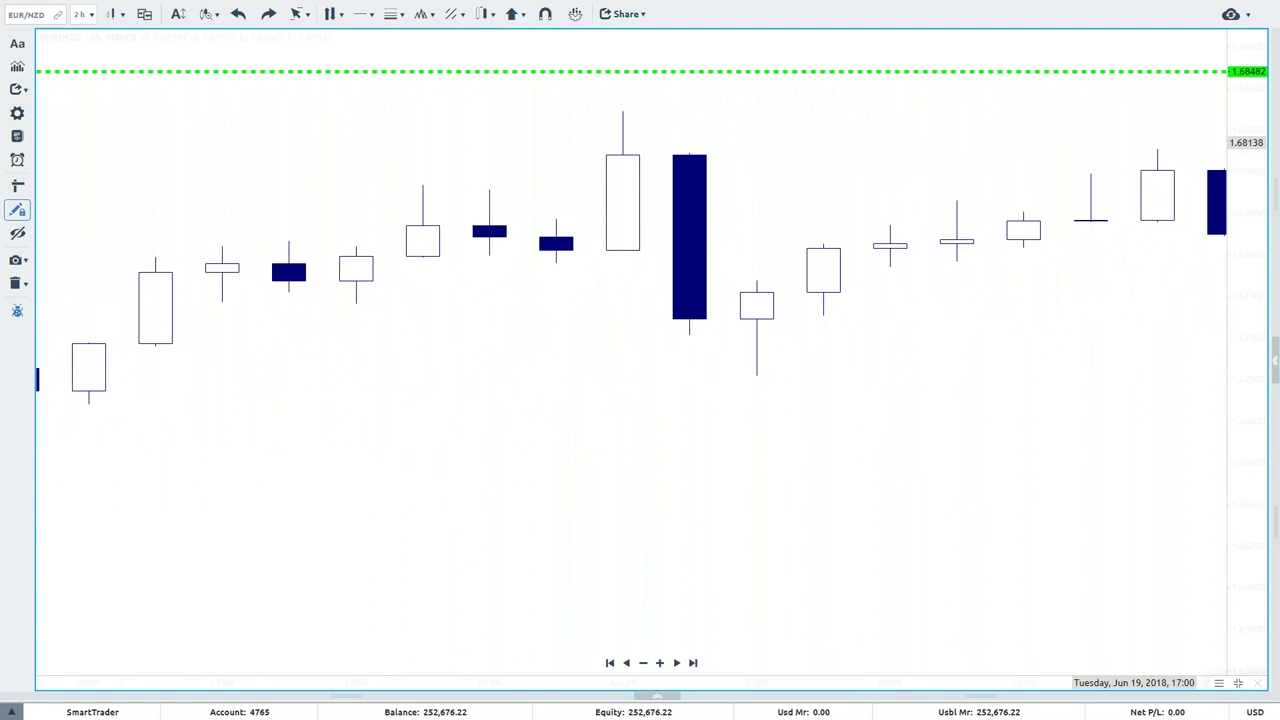
pyautogui.moveTo(1076, 140); pyautogui.dragTo(814, 136)
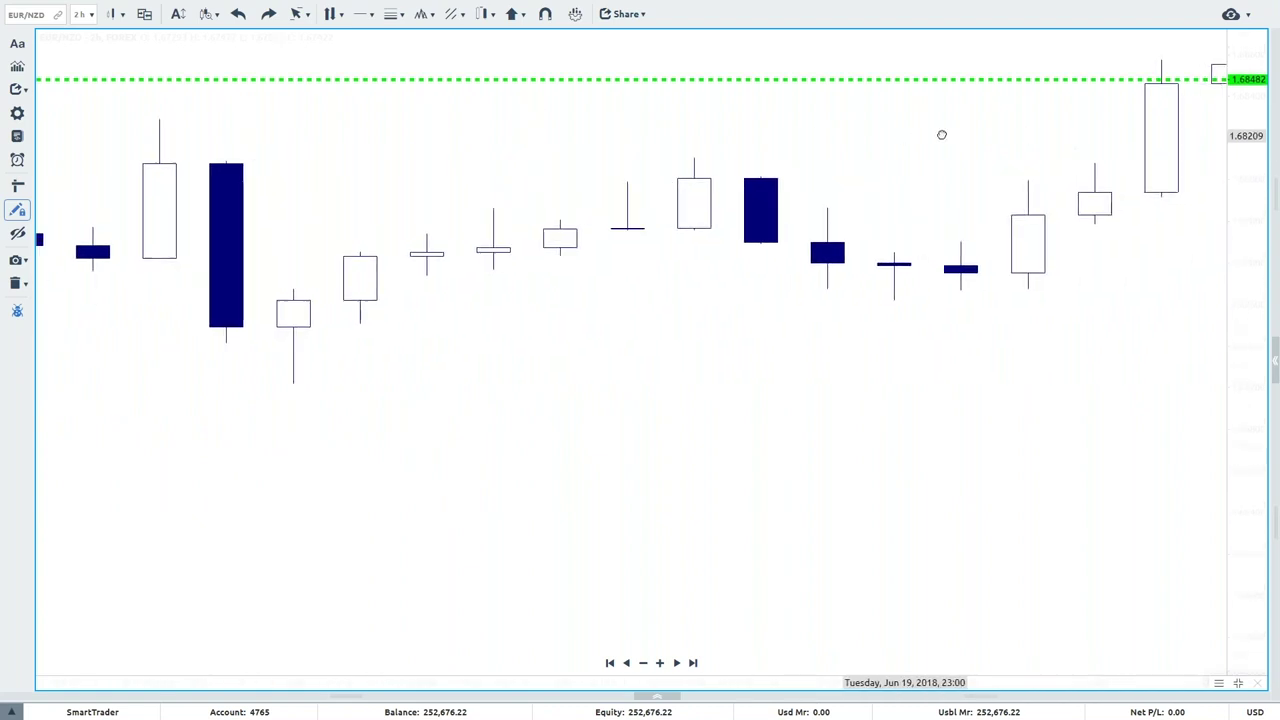
pyautogui.scroll(-5, 926, 250)
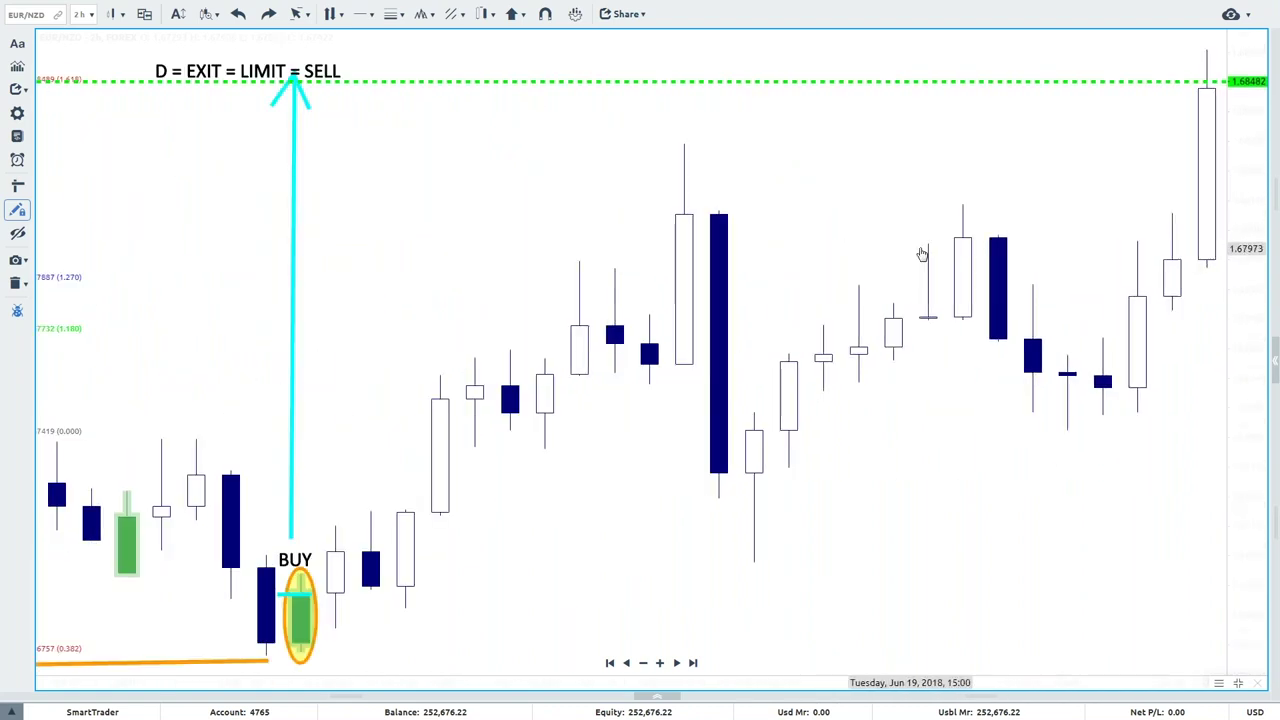
pyautogui.scroll(-3, 920, 255)
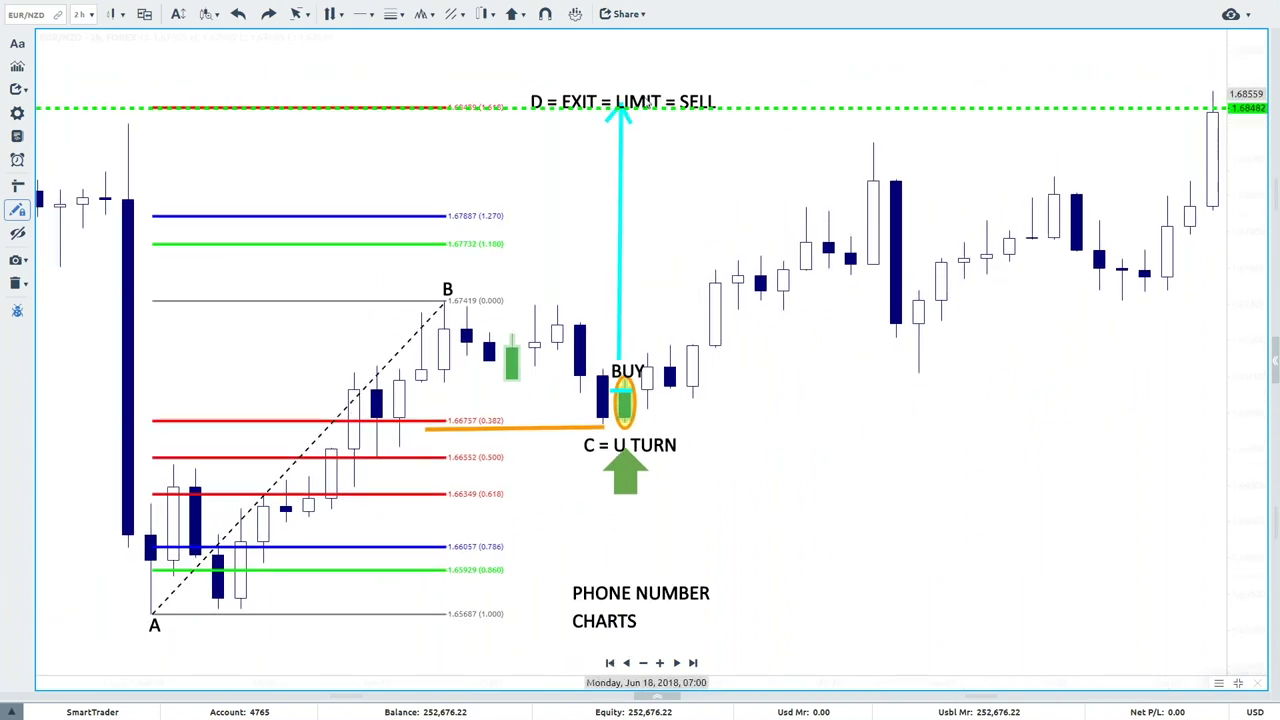
pyautogui.moveTo(761, 101)
pyautogui.mouseDown()
pyautogui.moveTo(1245, 100)
pyautogui.moveTo(614, 95)
pyautogui.moveTo(1156, 95)
pyautogui.mouseUp()
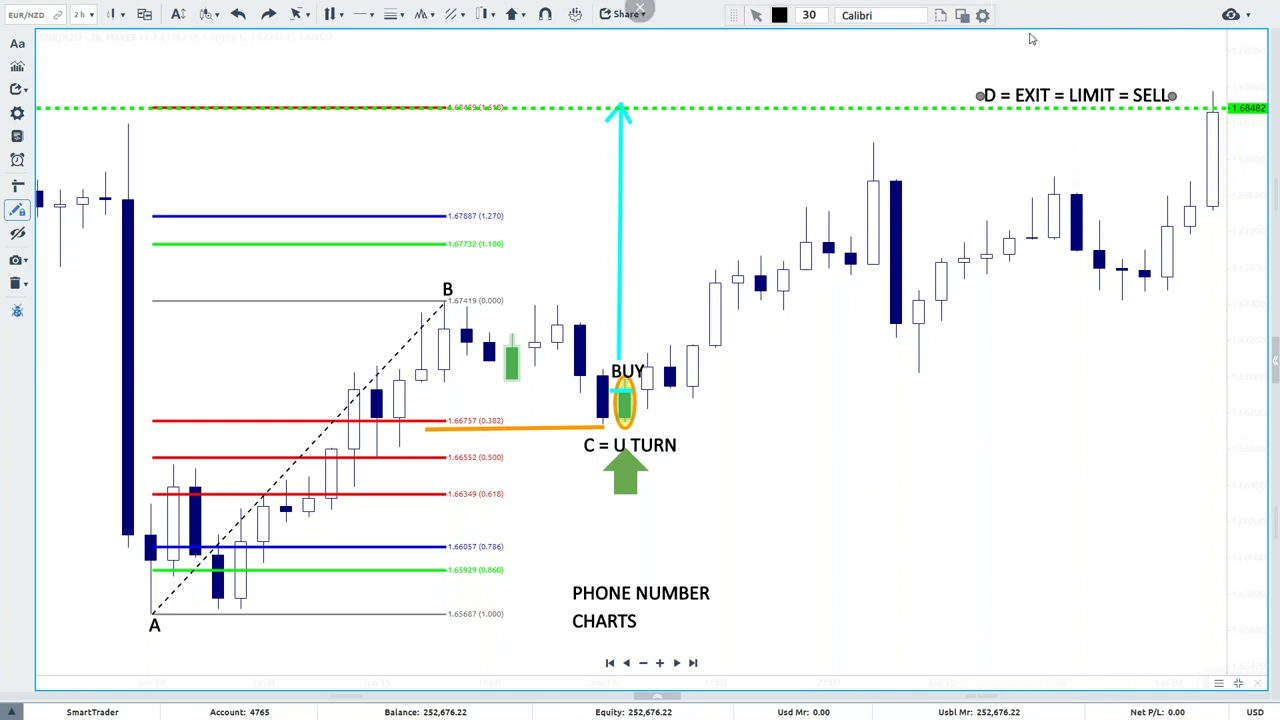
pyautogui.rightClick(718, 168)
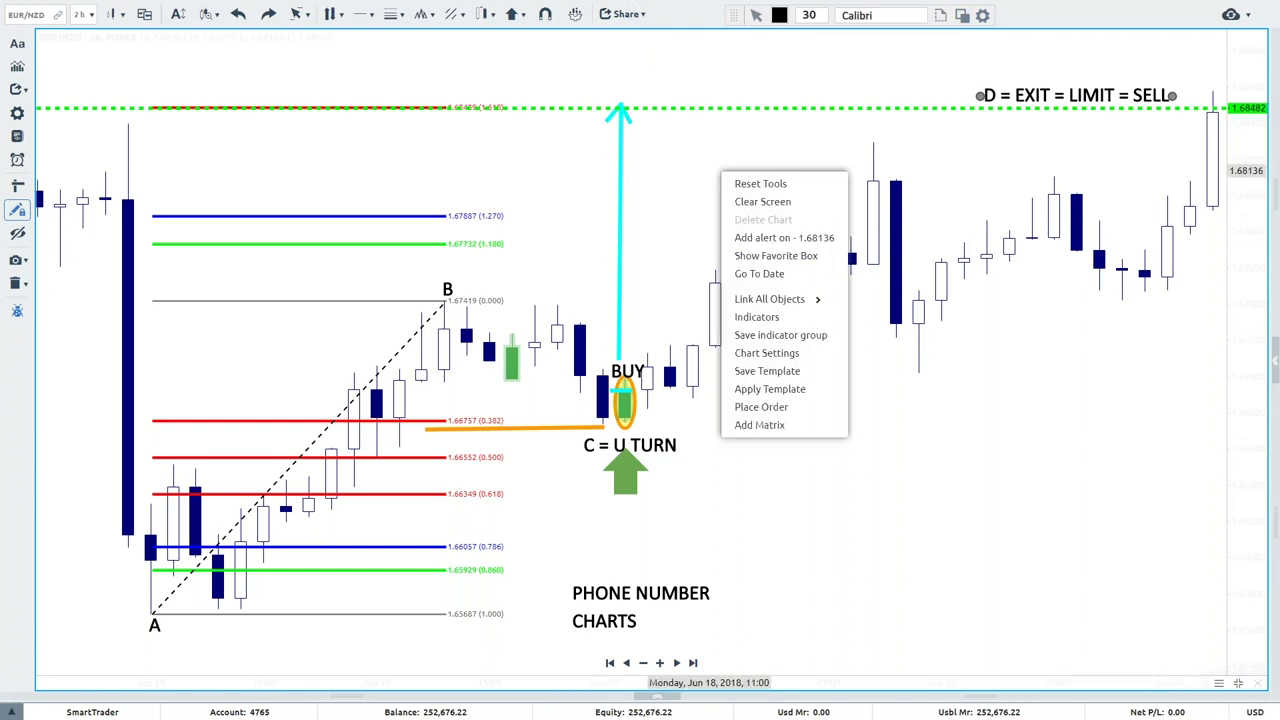
pyautogui.press('Escape')
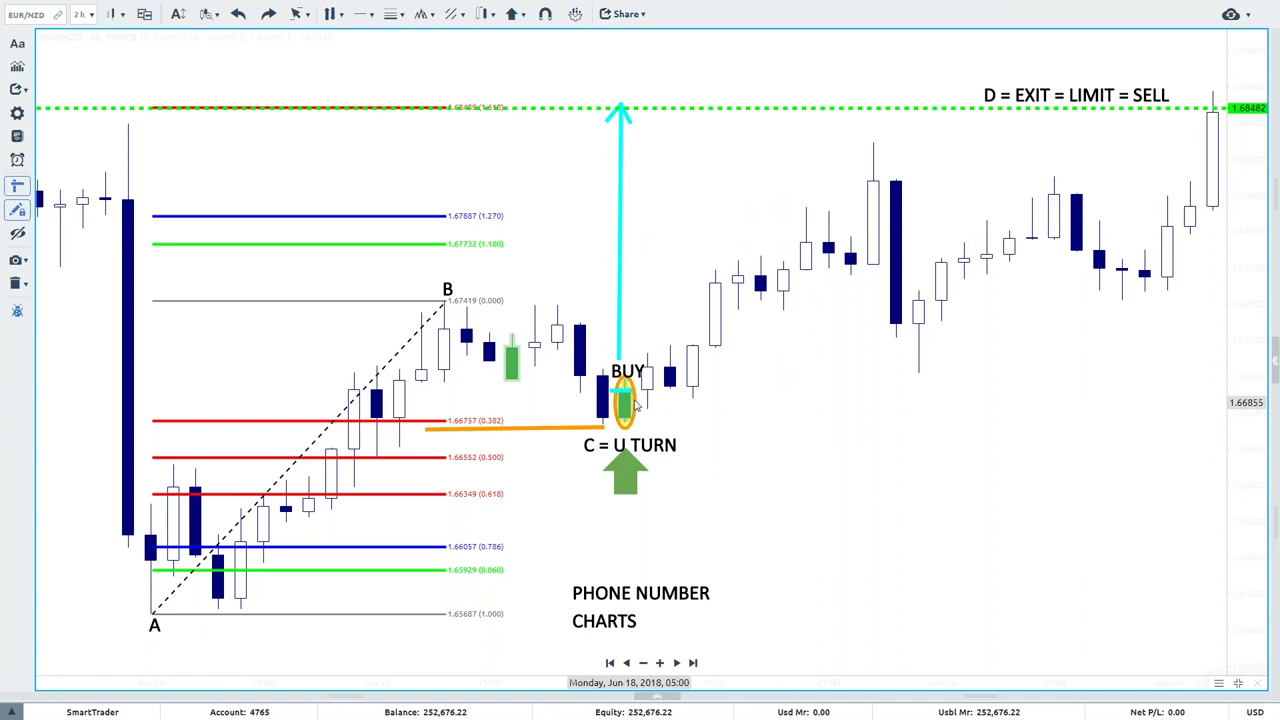
# Measure the price move from the circled buy candle up to the candle at the green exit line.
pyautogui.moveTo(625, 397); pyautogui.dragTo(727, 320)
pyautogui.moveTo(798, 275); pyautogui.dragTo(1204, 102)
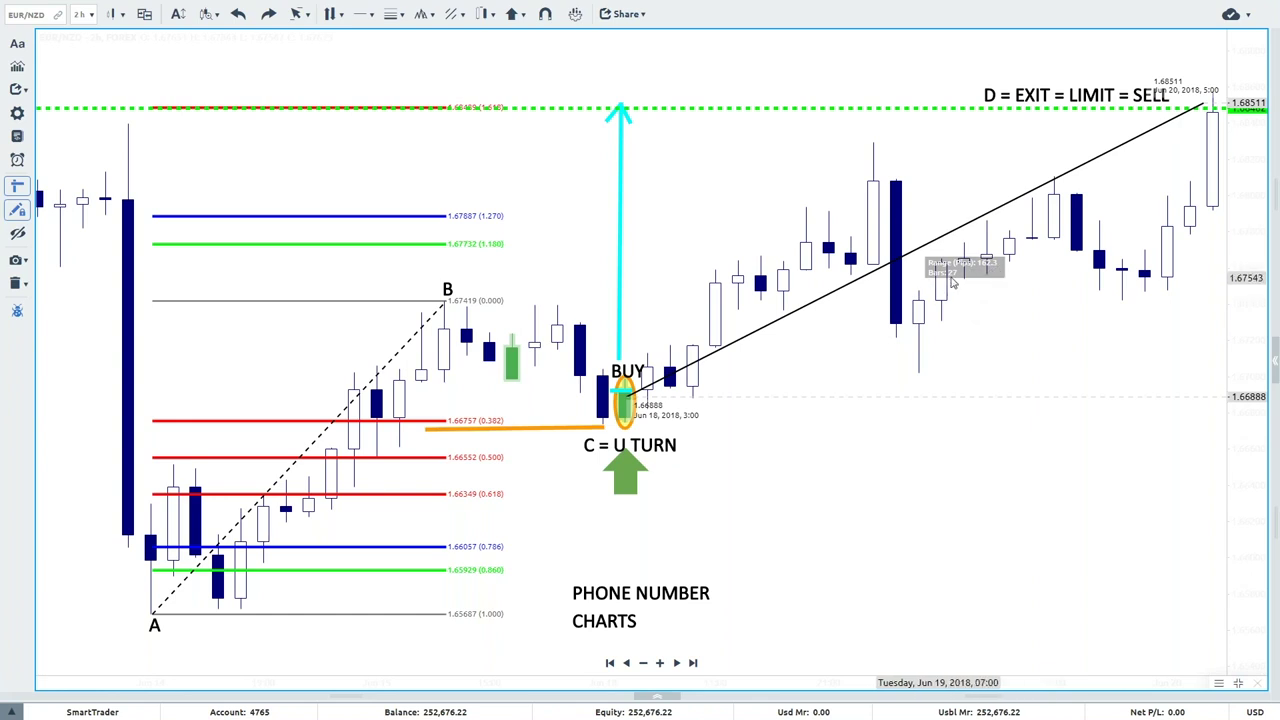
pyautogui.rightClick(808, 488)
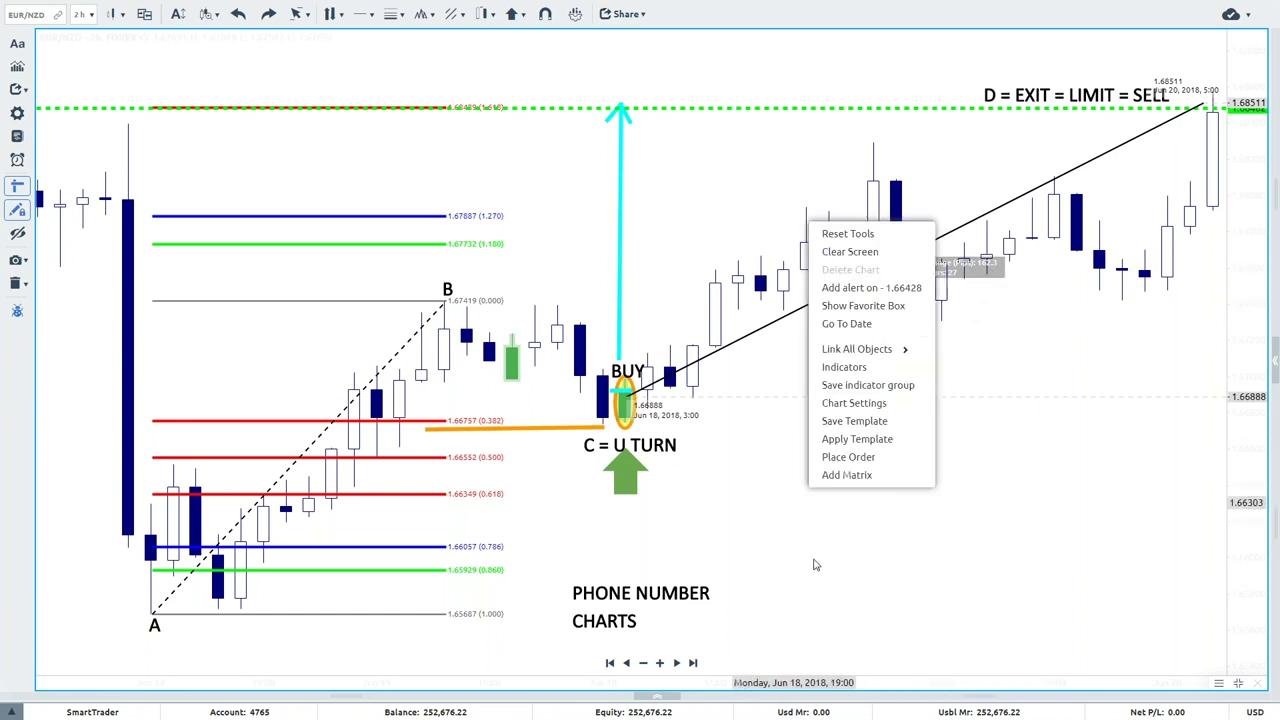
# Delete the "PHONE NUMBER CHARTS" label from the chart.
pyautogui.click(632, 621)
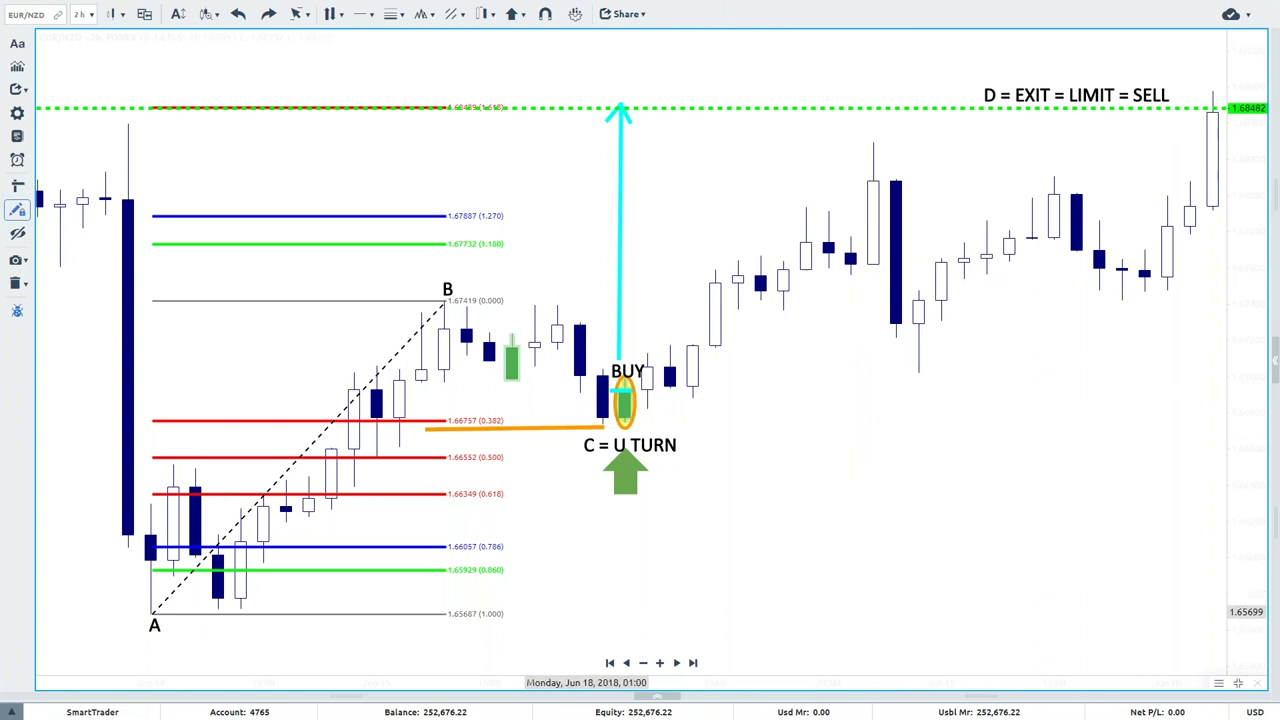
# Start a text note in the empty area beneath the candles after the buy, with the lines "+162 PIPs" and "in two days".
pyautogui.click(17, 44)
pyautogui.click(818, 409)
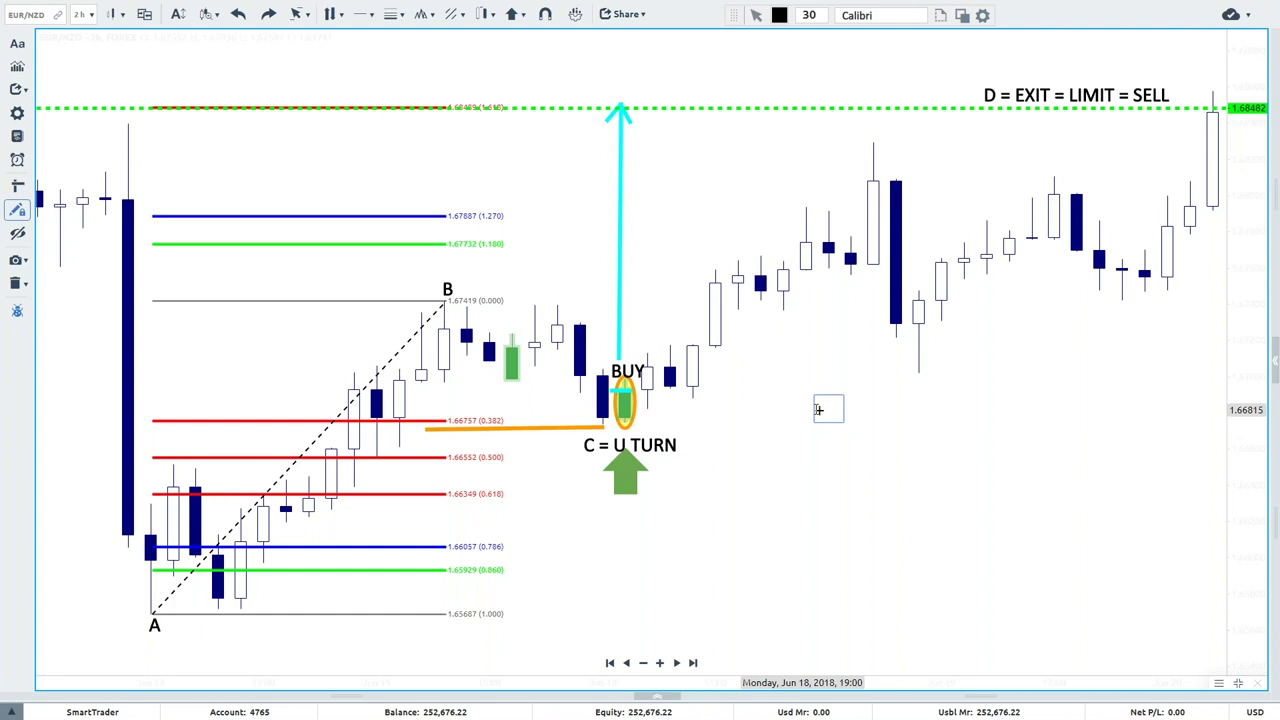
pyautogui.write('+162 PIPs')
pyautogui.press('Return')
pyautogui.write('in two days')
pyautogui.press('Return')
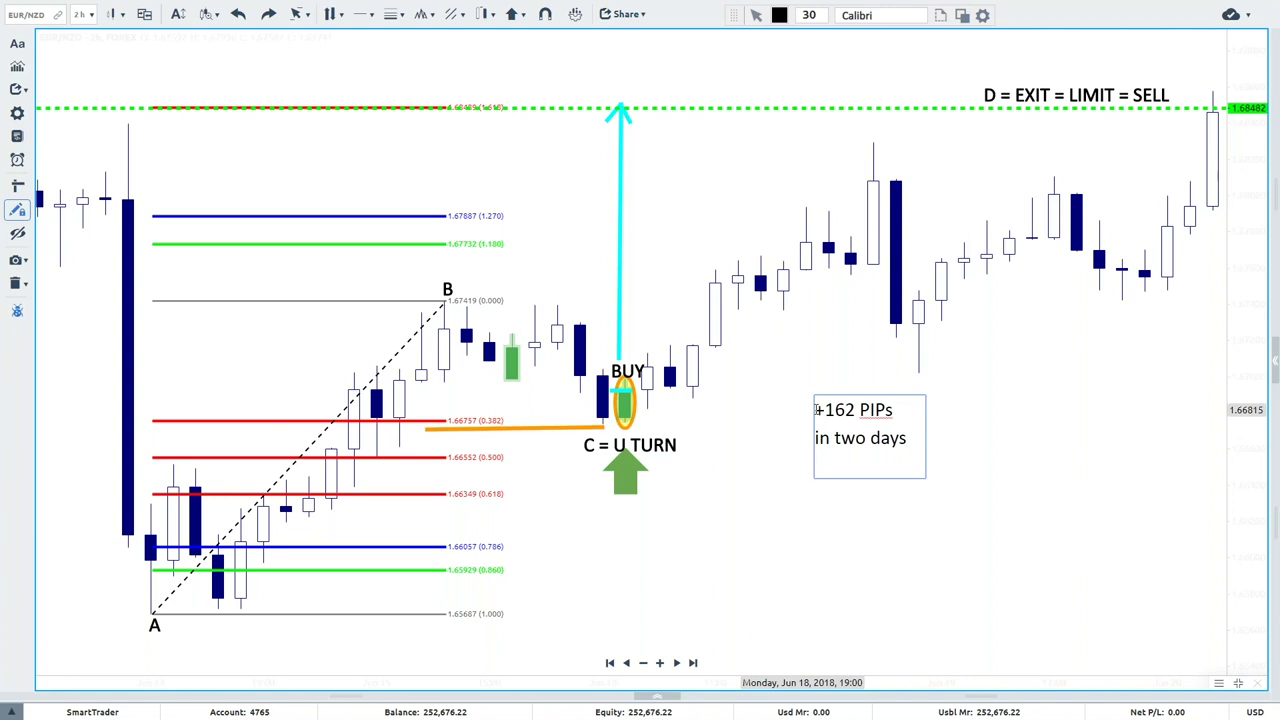
# Add the lines "$1620 USD PROFIT" and "+75% RETURN" to the note and finish the text.
pyautogui.write('$1620 USD PROFIT')
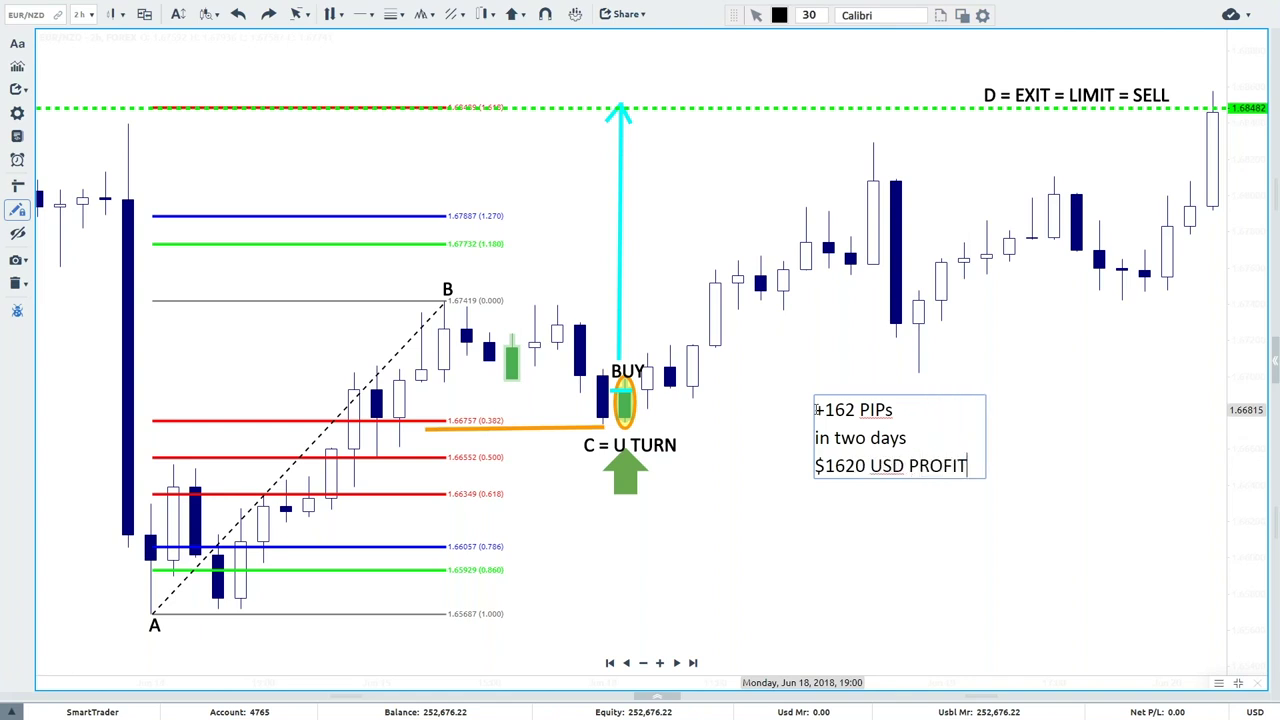
pyautogui.press('Return')
pyautogui.write('+')
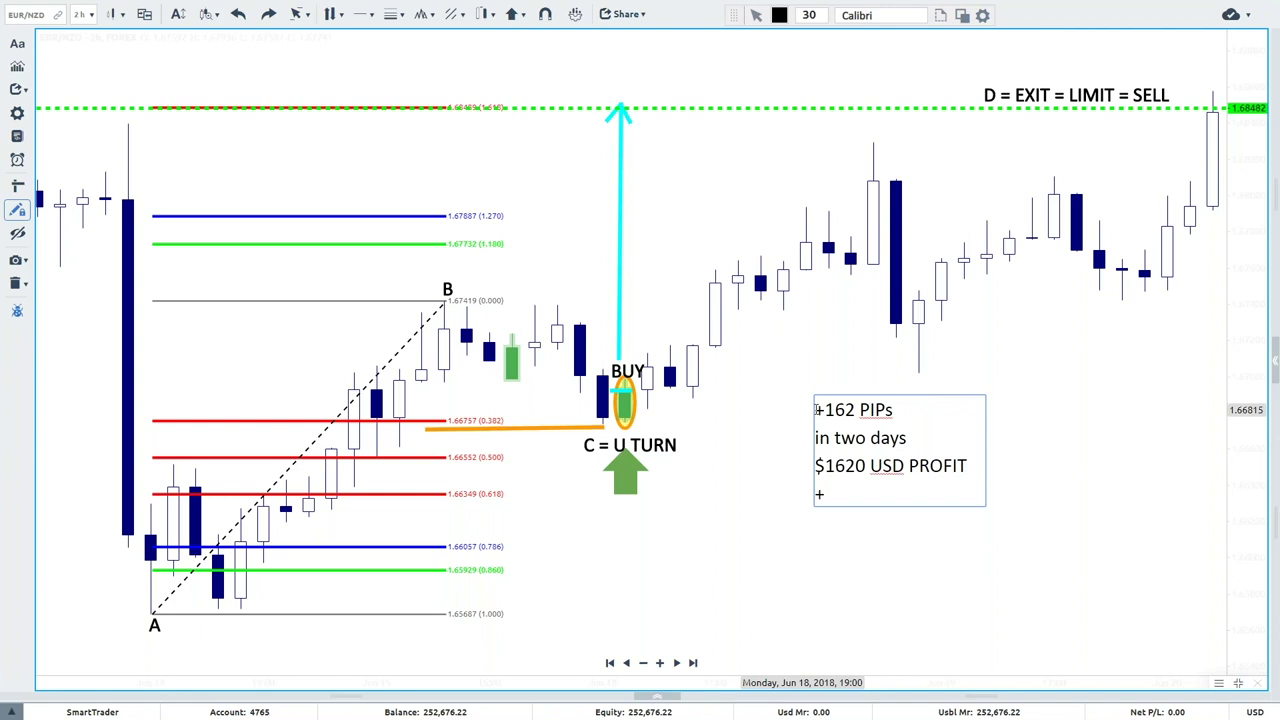
pyautogui.write('75%')
pyautogui.write(' RETI')
pyautogui.write('URN')
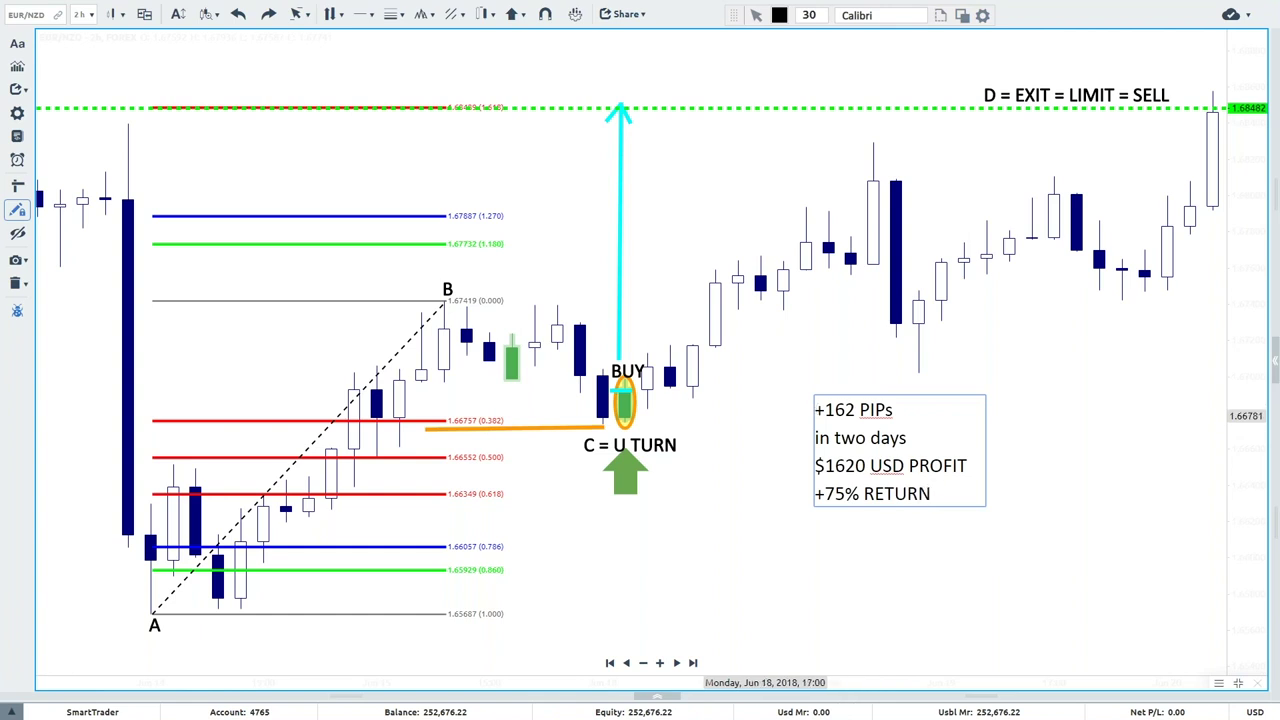
pyautogui.click(1002, 332)
pyautogui.rightClick(1002, 330)
pyautogui.press('Escape')
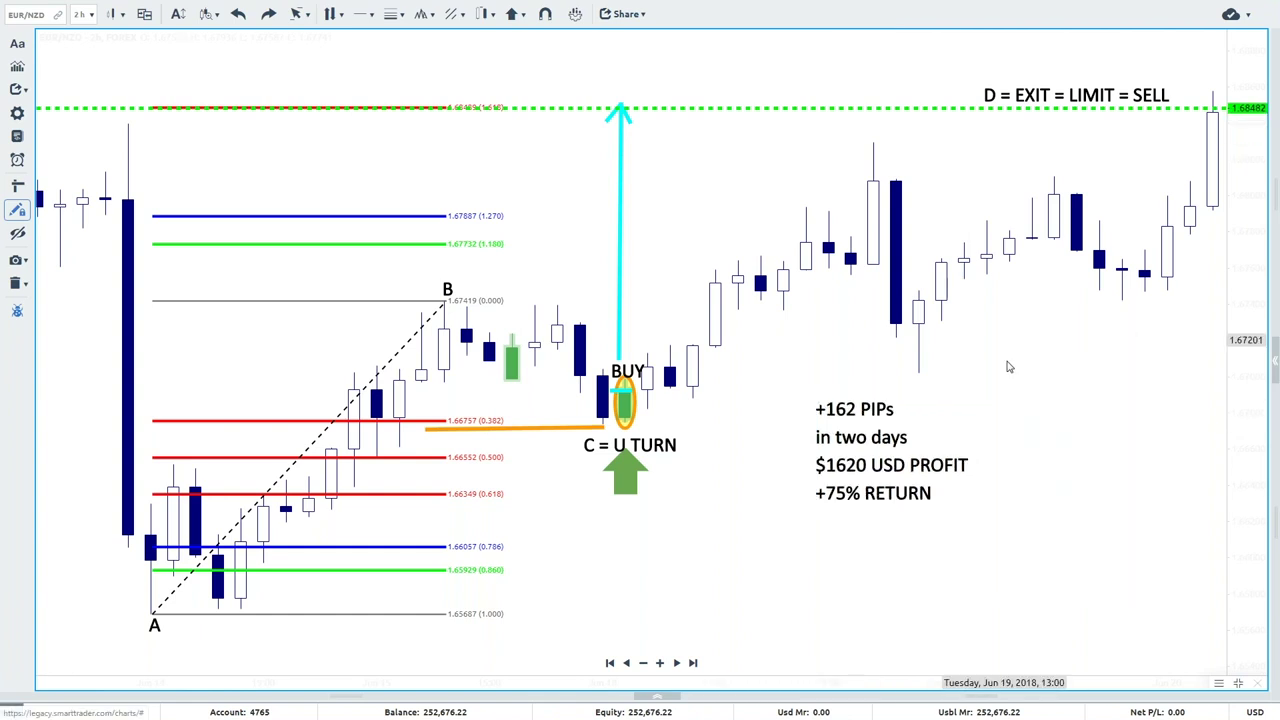
# Move the profit note lower on the chart and compress the price scale so the whole ABCD pattern fits.
pyautogui.moveTo(842, 477); pyautogui.dragTo(818, 546)
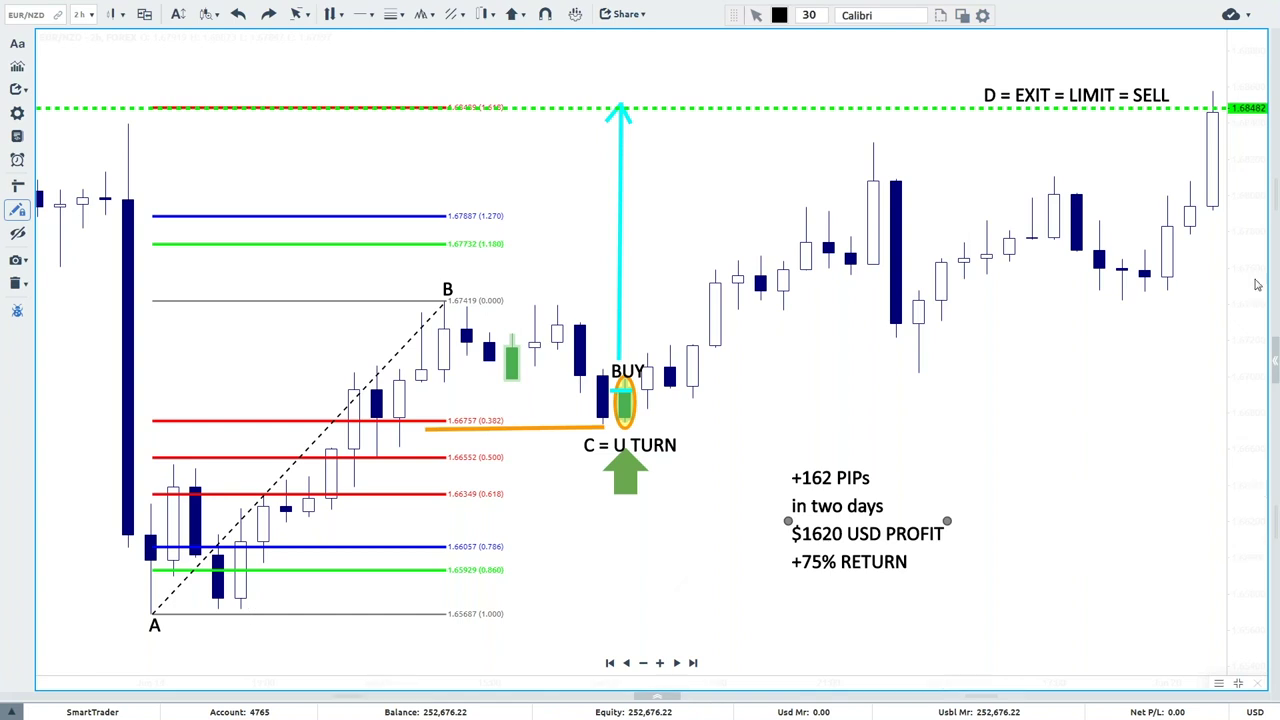
pyautogui.moveTo(1256, 298); pyautogui.dragTo(1255, 321)
pyautogui.moveTo(855, 403); pyautogui.dragTo(909, 470)
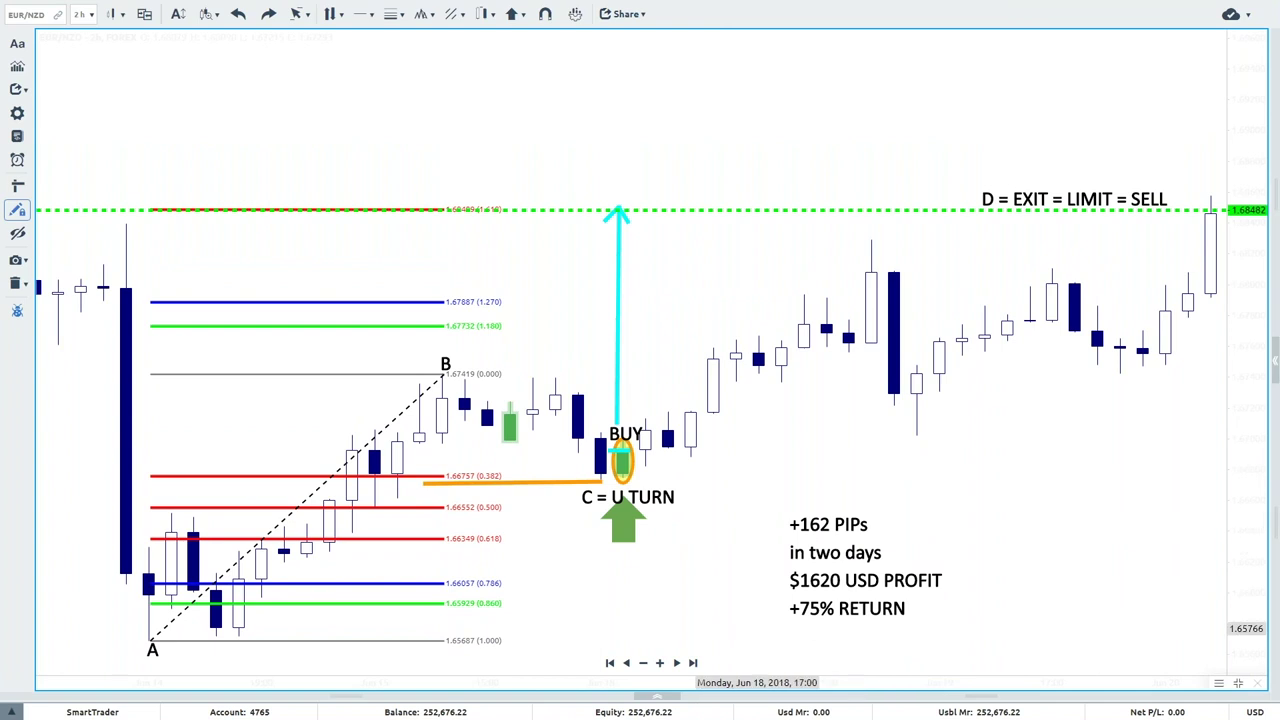
pyautogui.moveTo(857, 608)
pyautogui.mouseDown()
pyautogui.moveTo(545, 375)
pyautogui.moveTo(280, 265)
pyautogui.moveTo(197, 142)
pyautogui.mouseUp()
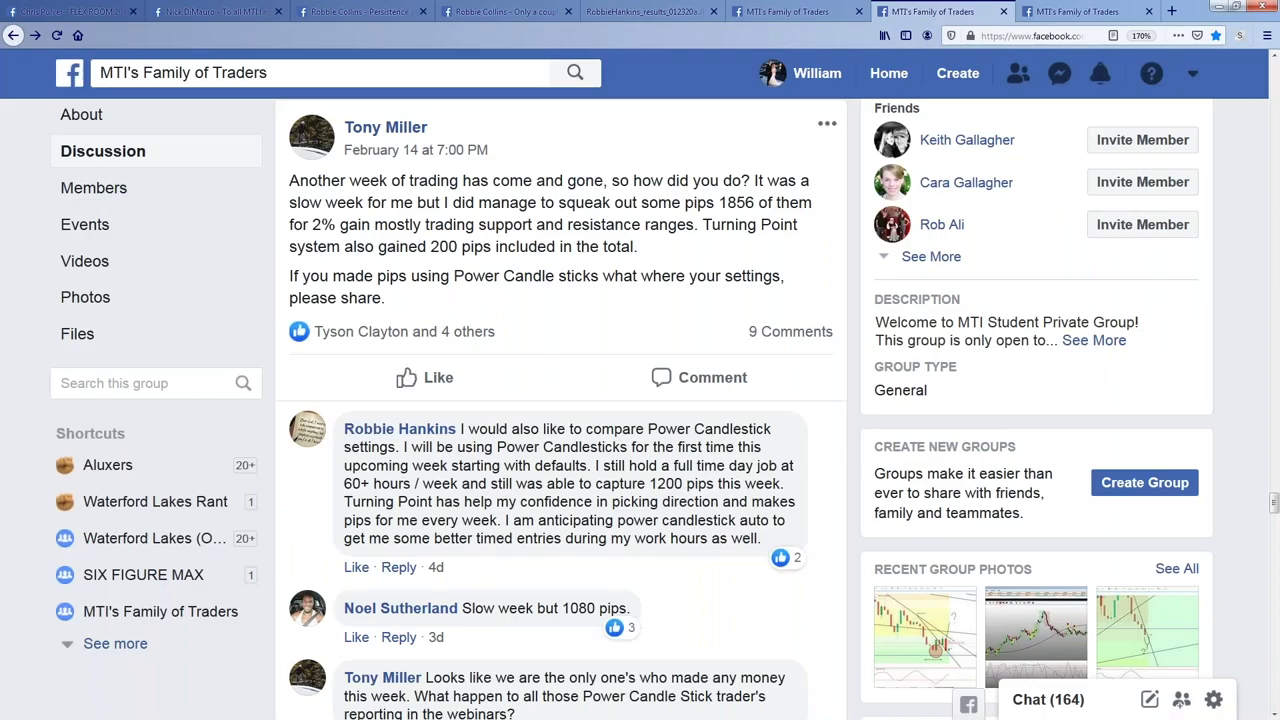
# Highlight the weekly pips and gain result in the February 14 post of the MTI's Family of Traders Facebook group and read its comments.
pyautogui.moveTo(715, 204); pyautogui.dragTo(688, 226)
pyautogui.moveTo(437, 227); pyautogui.dragTo(740, 226)
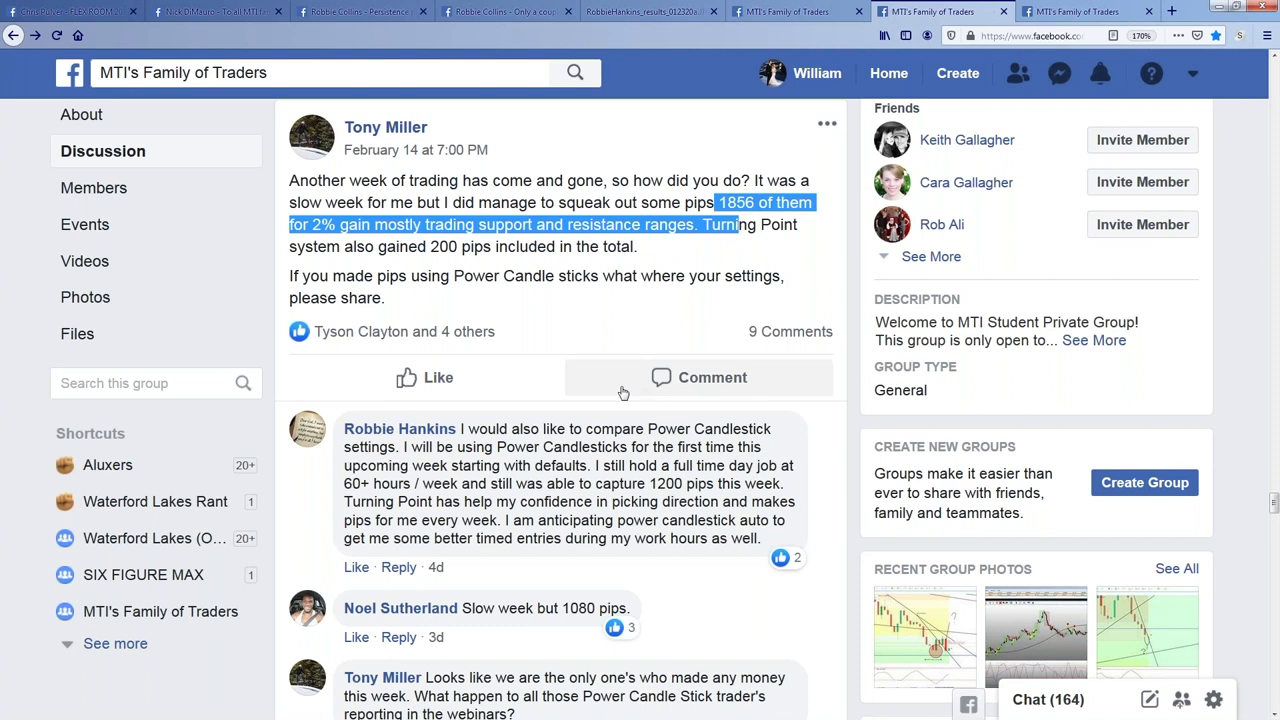
pyautogui.scroll(-2, 622, 396)
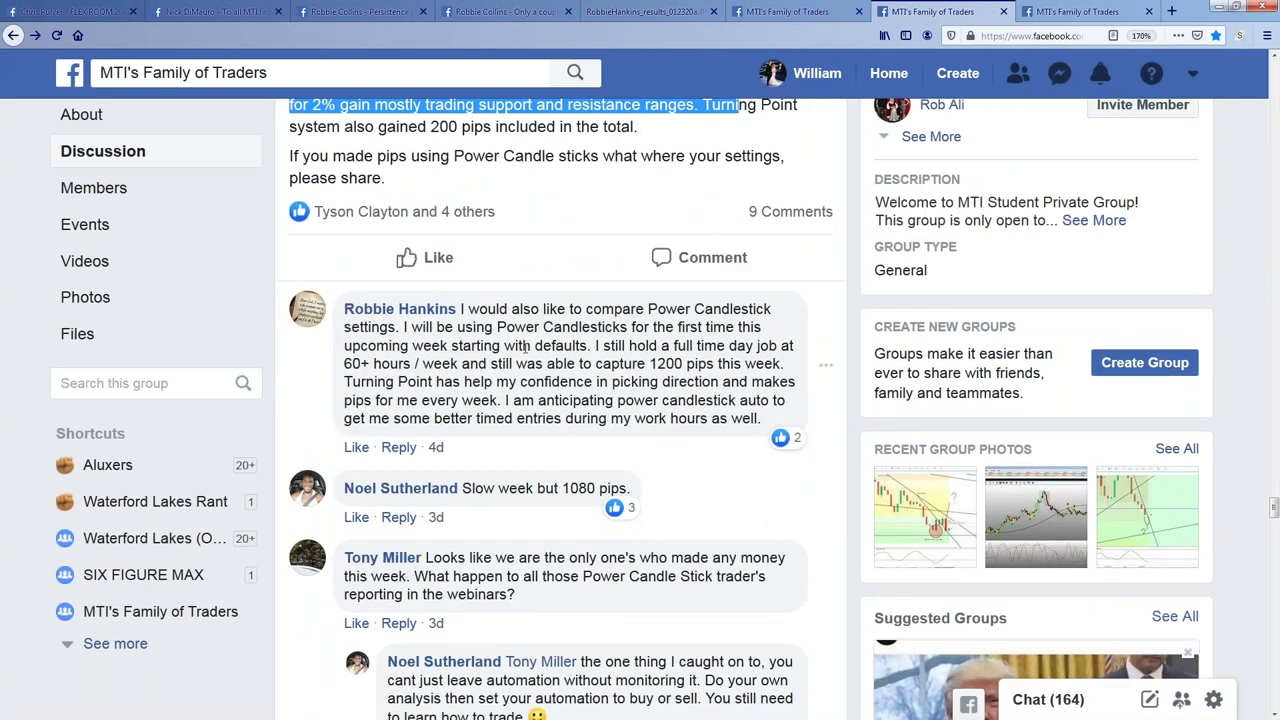
# Highlight the comments reporting 1200 and 1080 pips for the week, and switch back to the SmartTrader chart.
pyautogui.moveTo(595, 346); pyautogui.dragTo(797, 366)
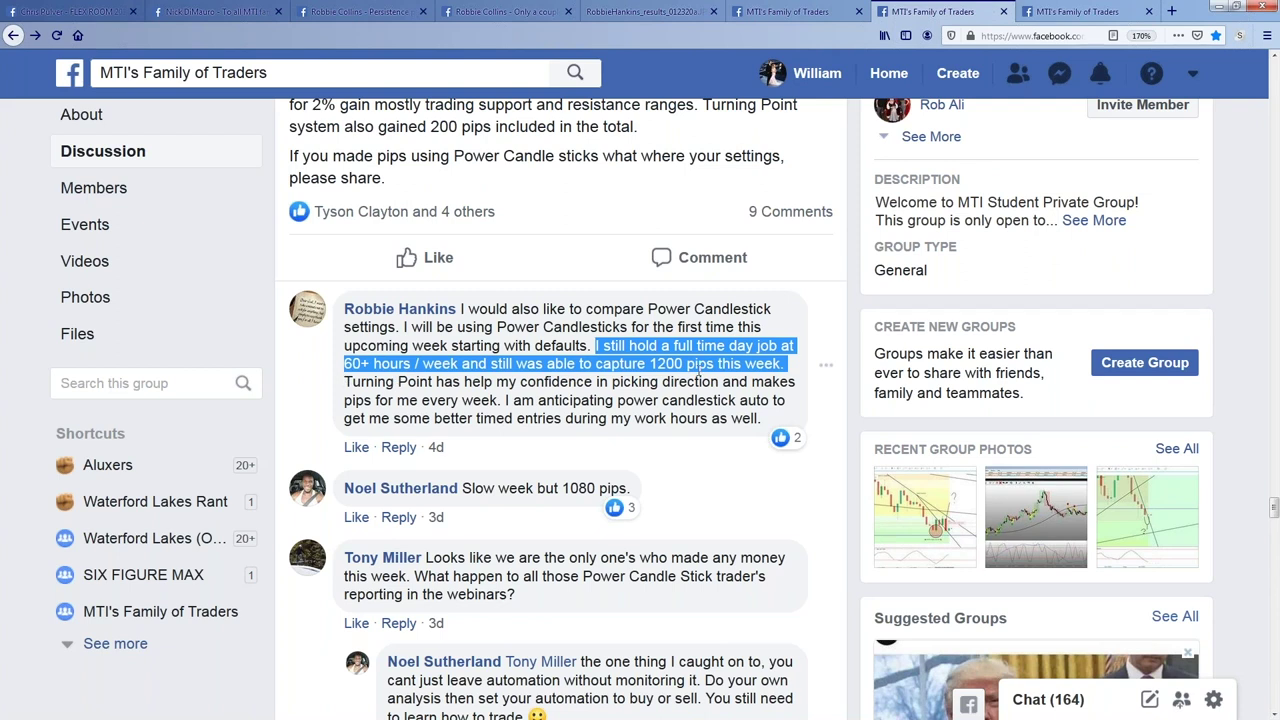
pyautogui.moveTo(462, 488); pyautogui.dragTo(631, 489)
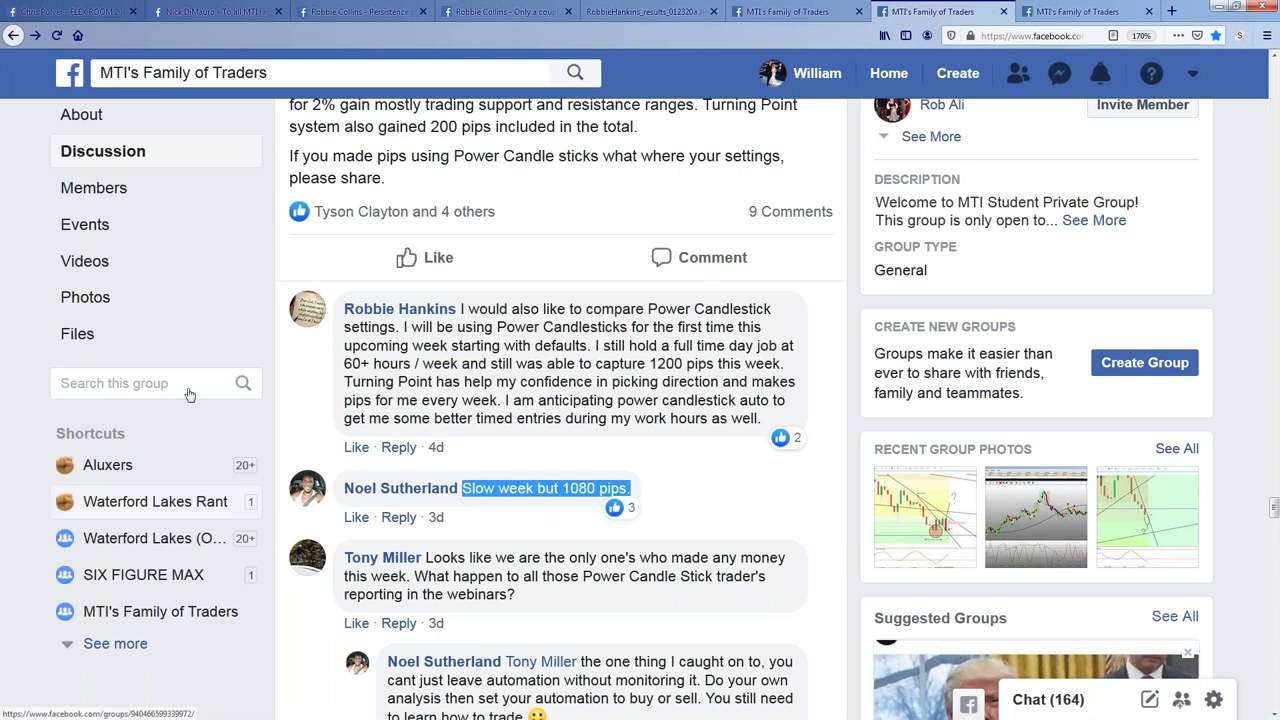
pyautogui.click(1216, 7)
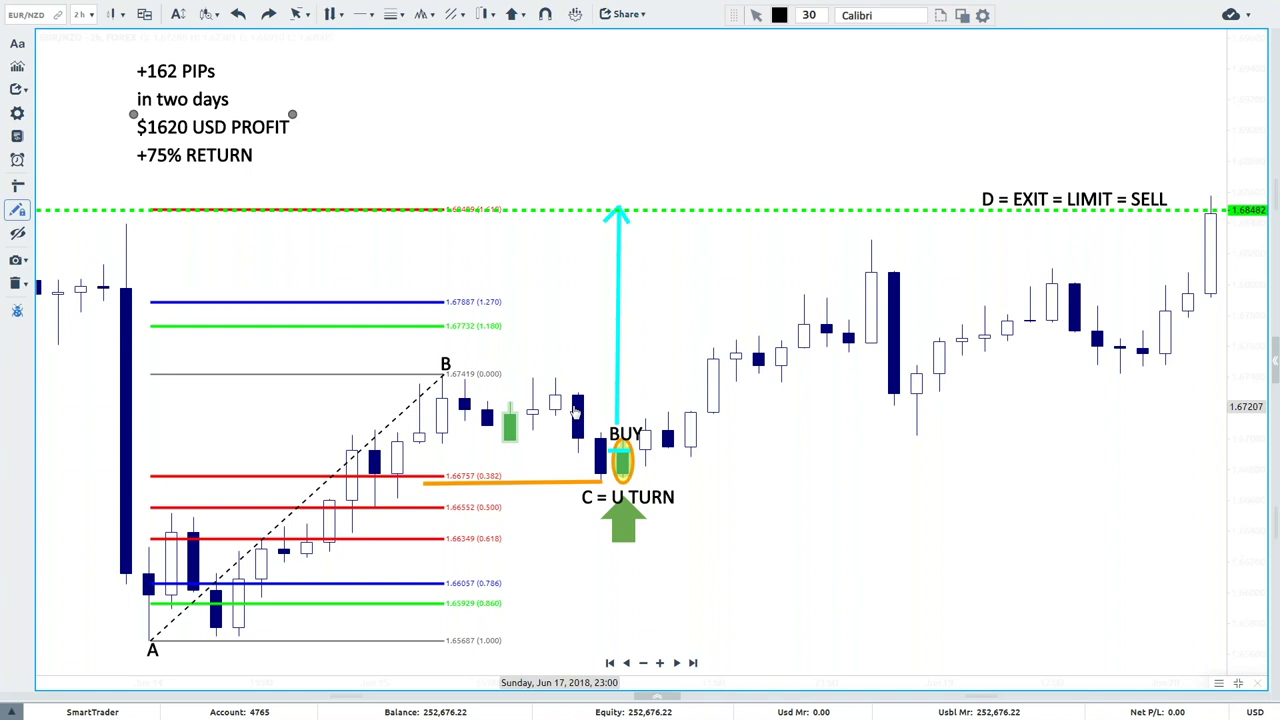
# Deselect the profit note, leave the enlarged EUR/NZD chart, open the GBP 013020 workspace and enlarge its GBP/CAD daily chart.
pyautogui.rightClick(796, 132)
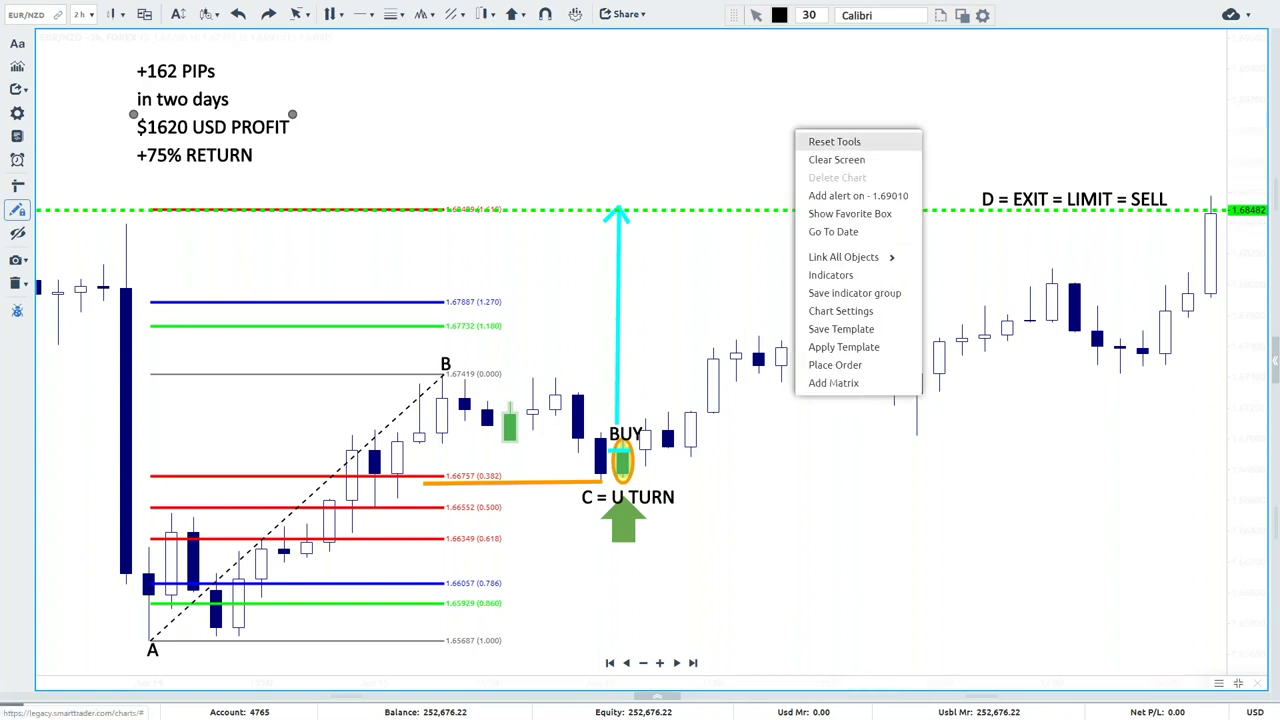
pyautogui.click(691, 117)
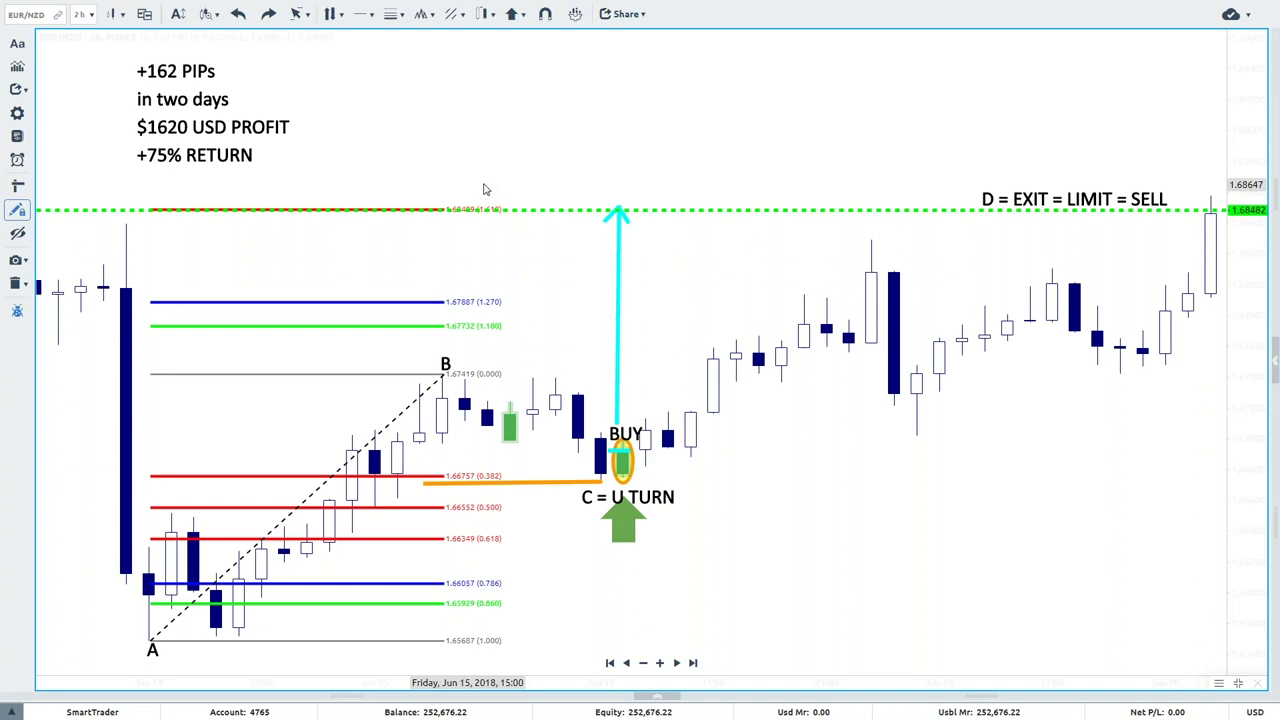
pyautogui.click(1235, 681)
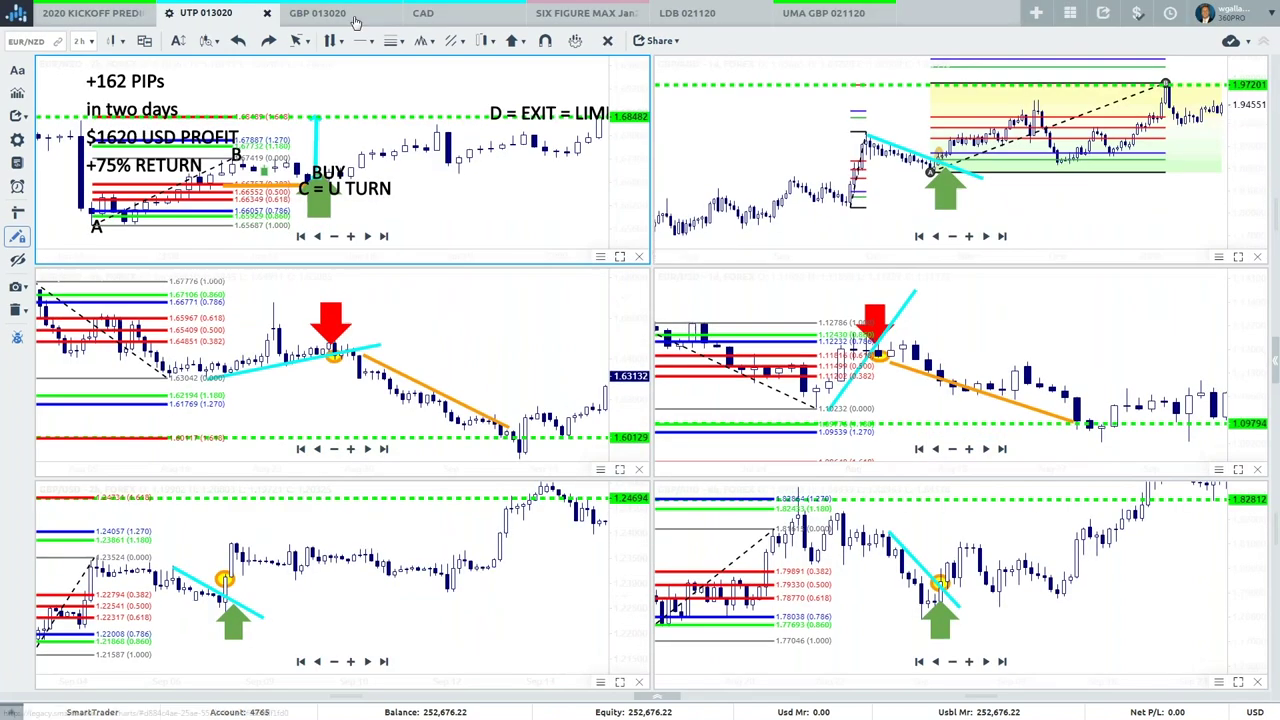
pyautogui.click(353, 19)
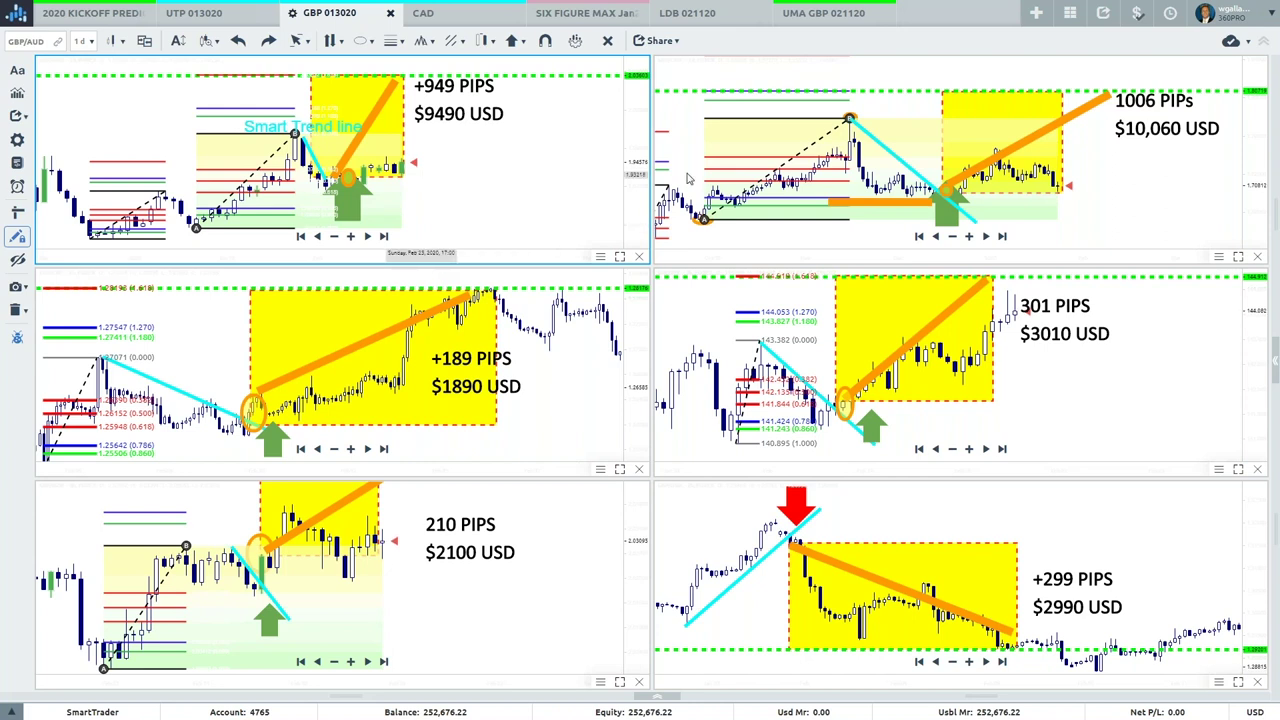
pyautogui.click(1140, 195)
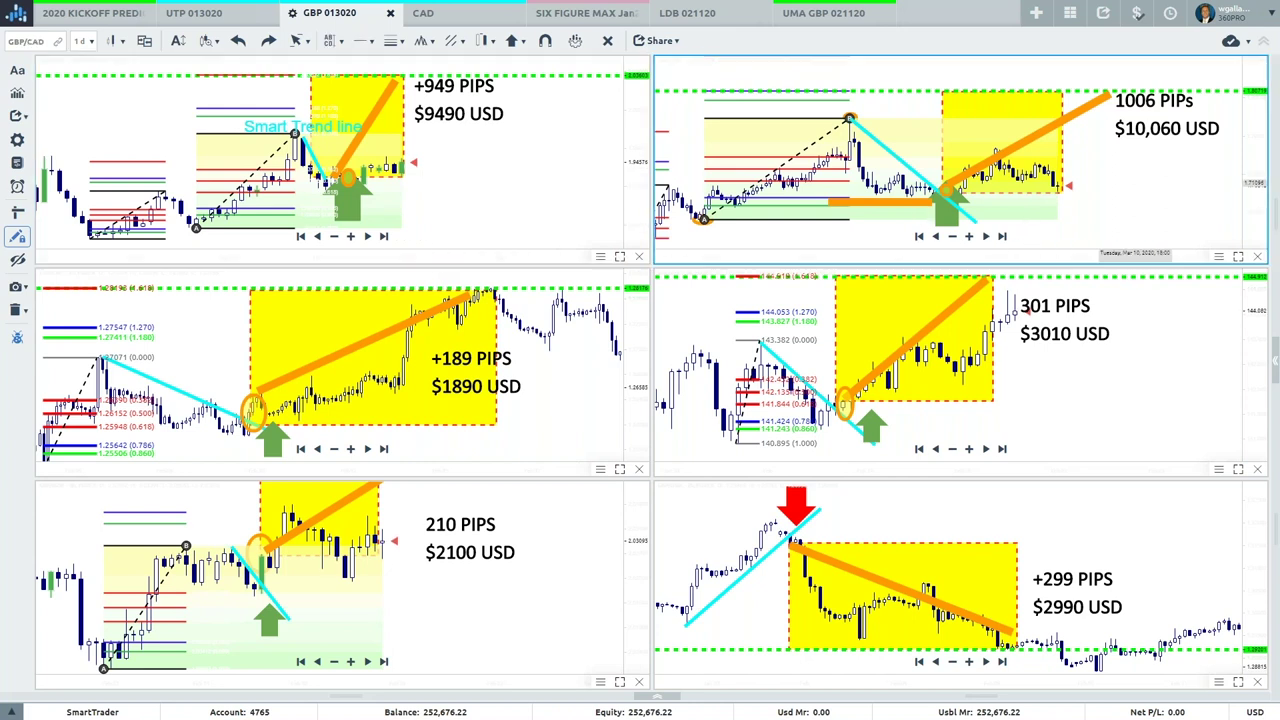
pyautogui.click(1235, 255)
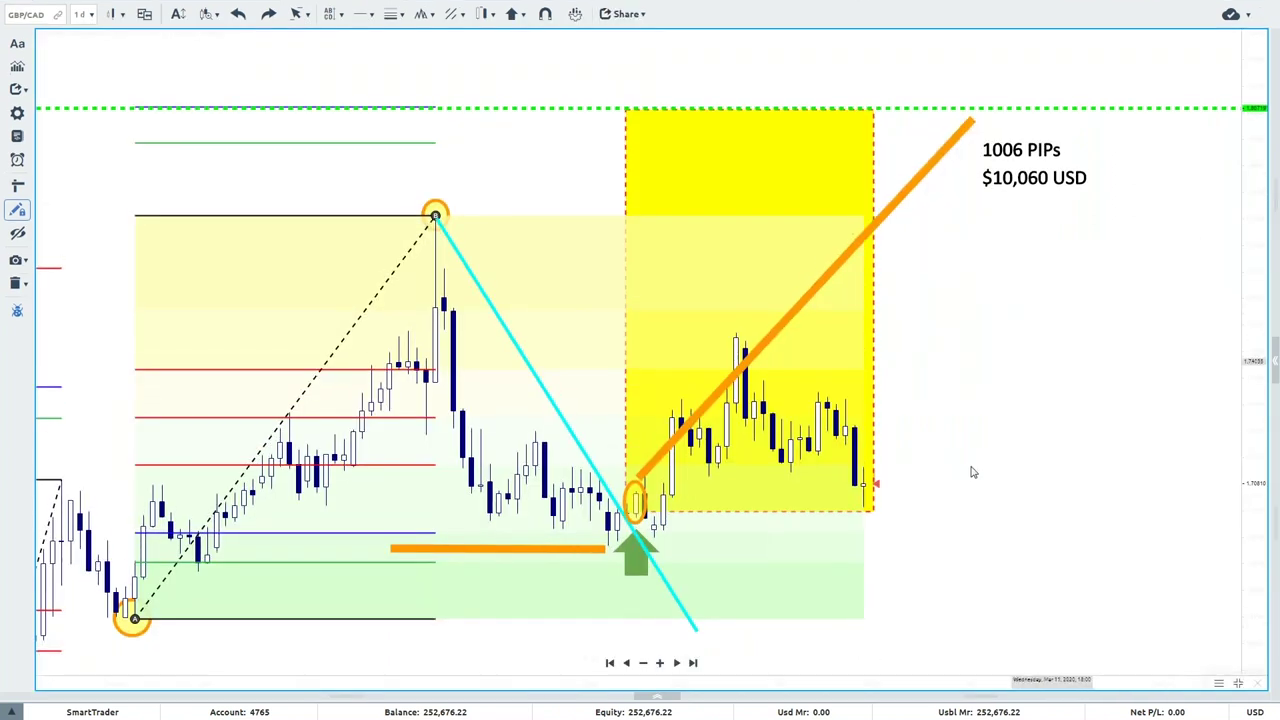
# Place a green up arrow just beneath the latest candle on the GBP/CAD daily chart.
pyautogui.click(518, 14)
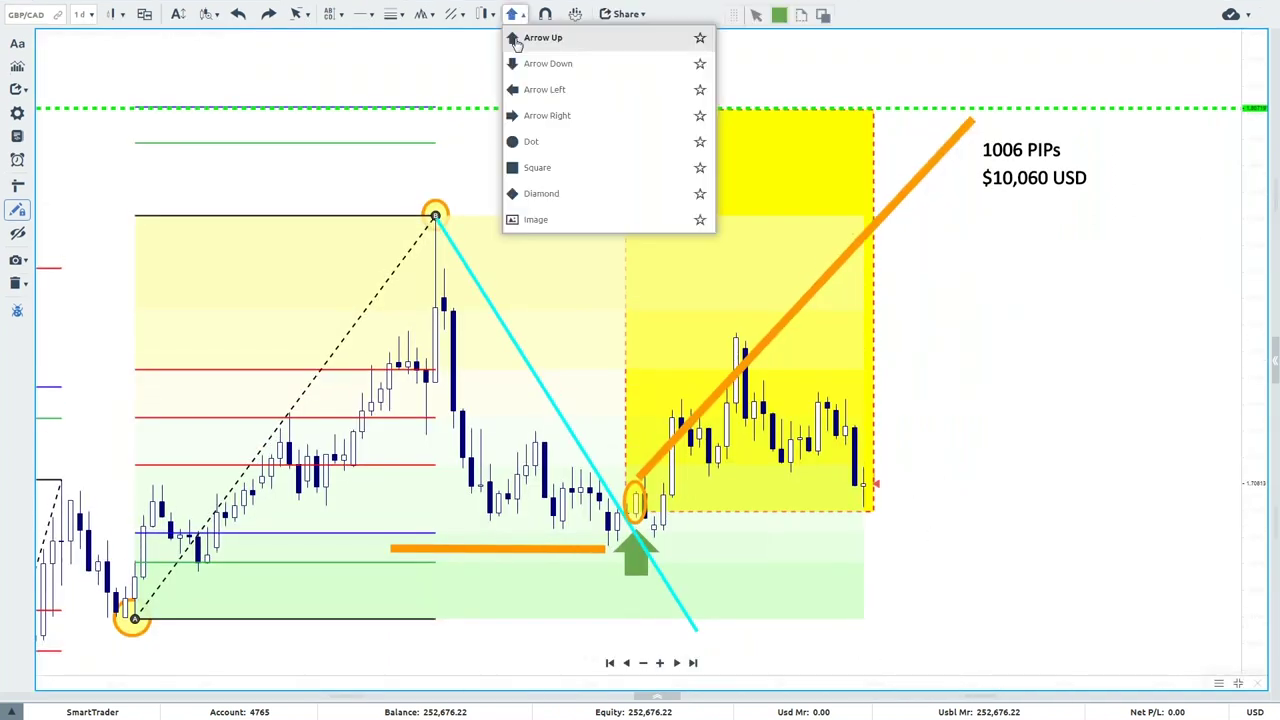
pyautogui.click(543, 37)
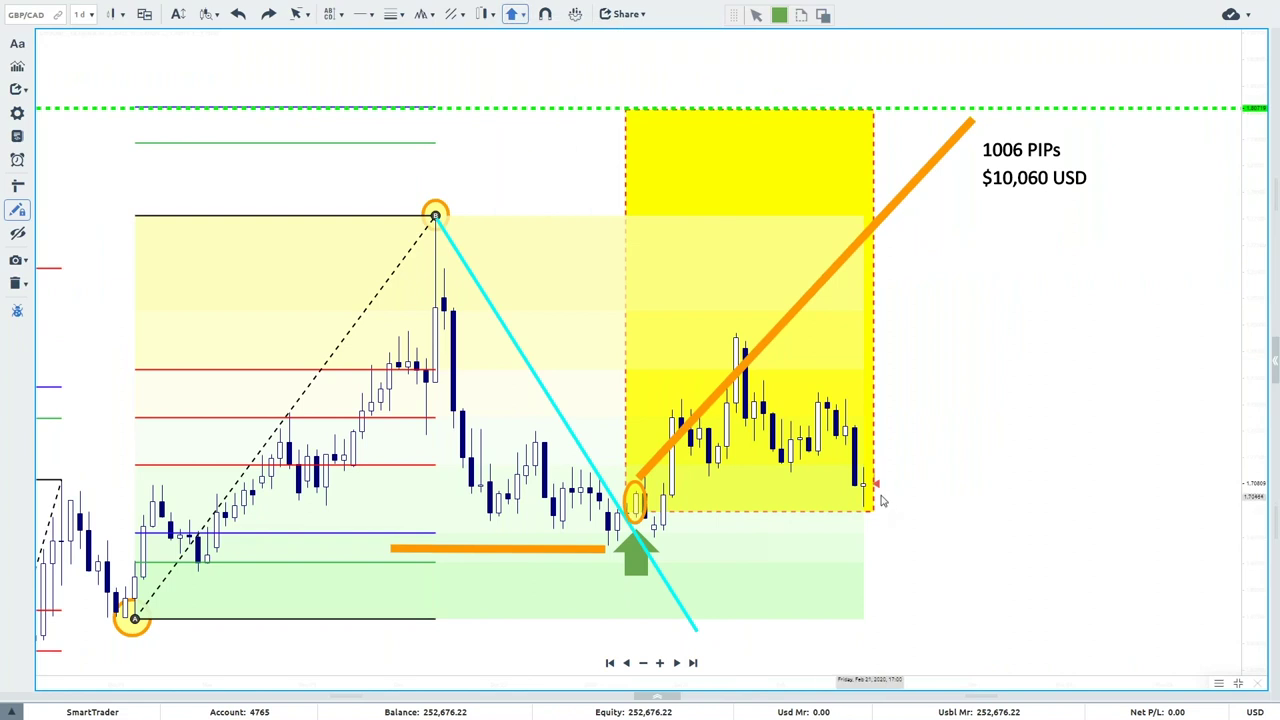
pyautogui.click(881, 497)
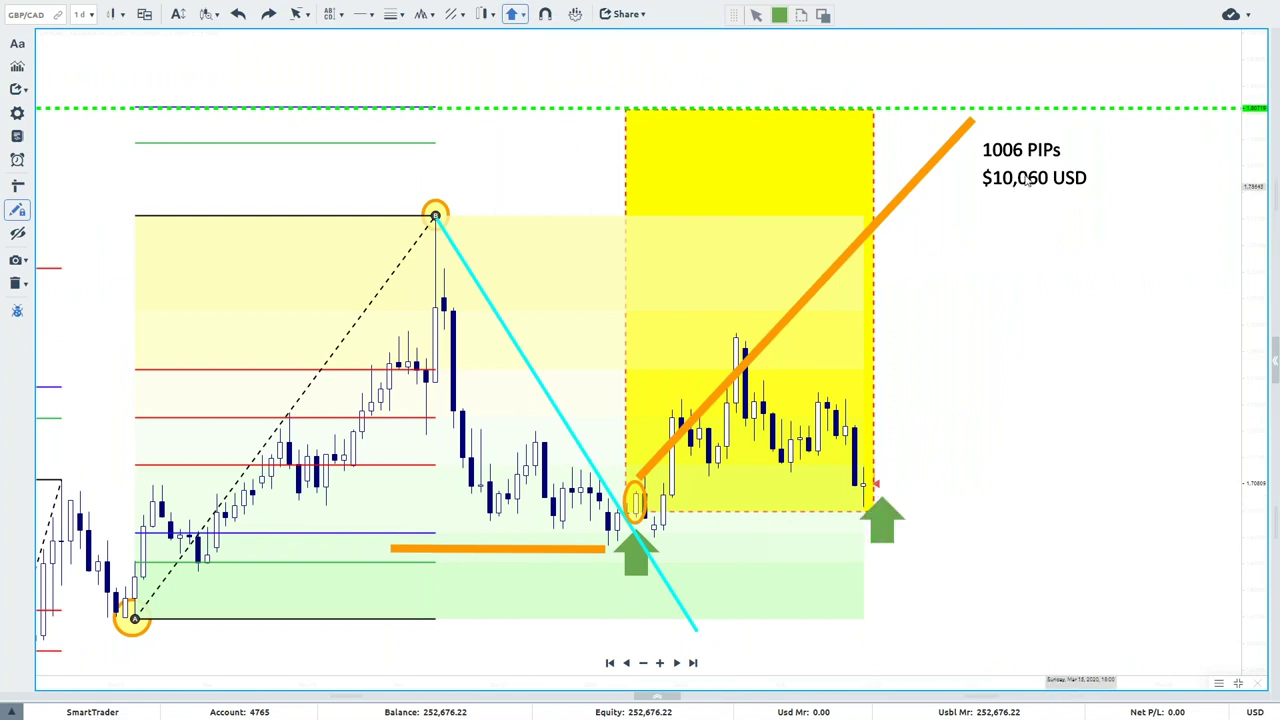
pyautogui.rightClick(1020, 63)
pyautogui.click(1040, 79)
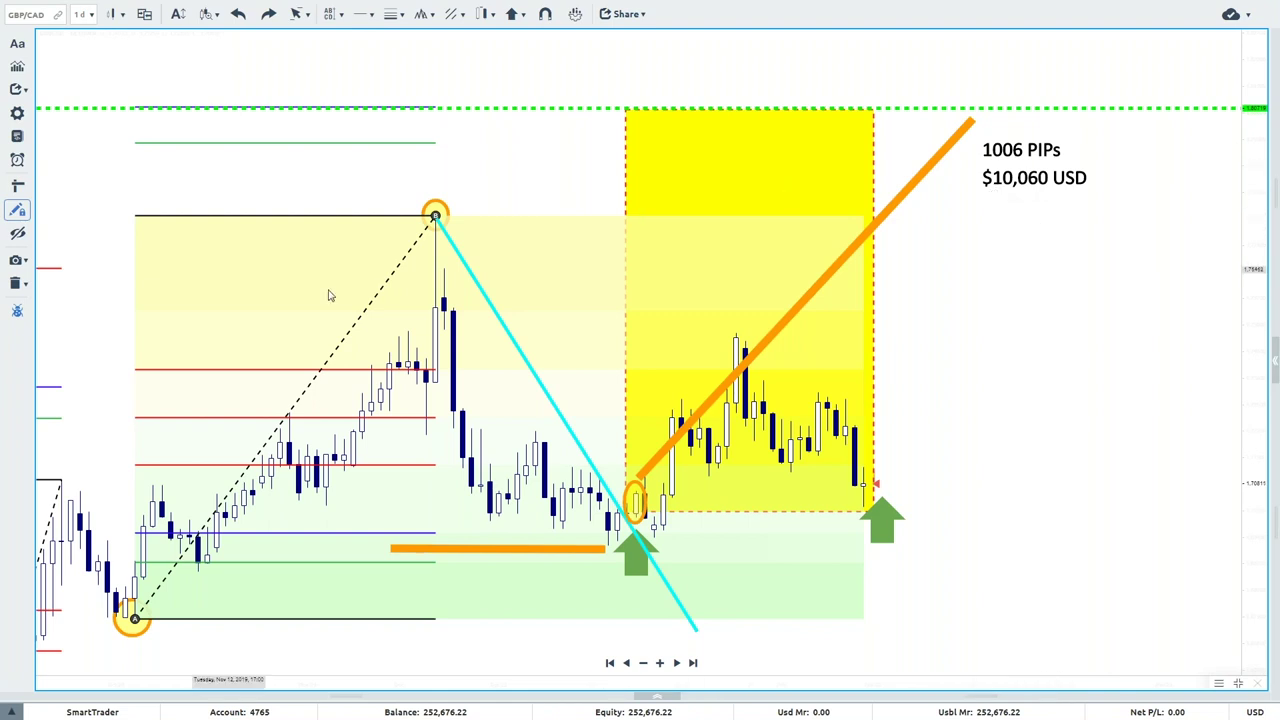
# Remove all drawings from the GBP/CAD chart and turn on the study that colours selected candles green.
pyautogui.click(24, 285)
pyautogui.click(45, 308)
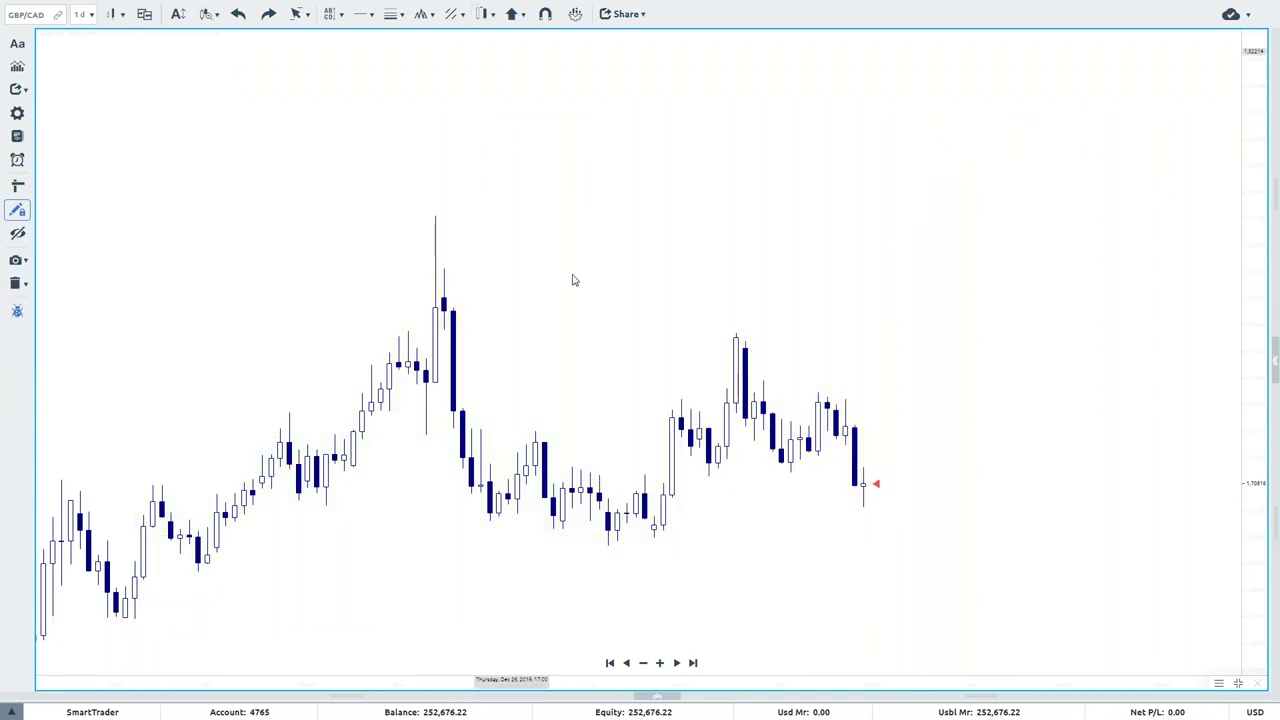
pyautogui.click(486, 14)
pyautogui.click(646, 298)
pyautogui.rightClick(903, 158)
pyautogui.click(919, 170)
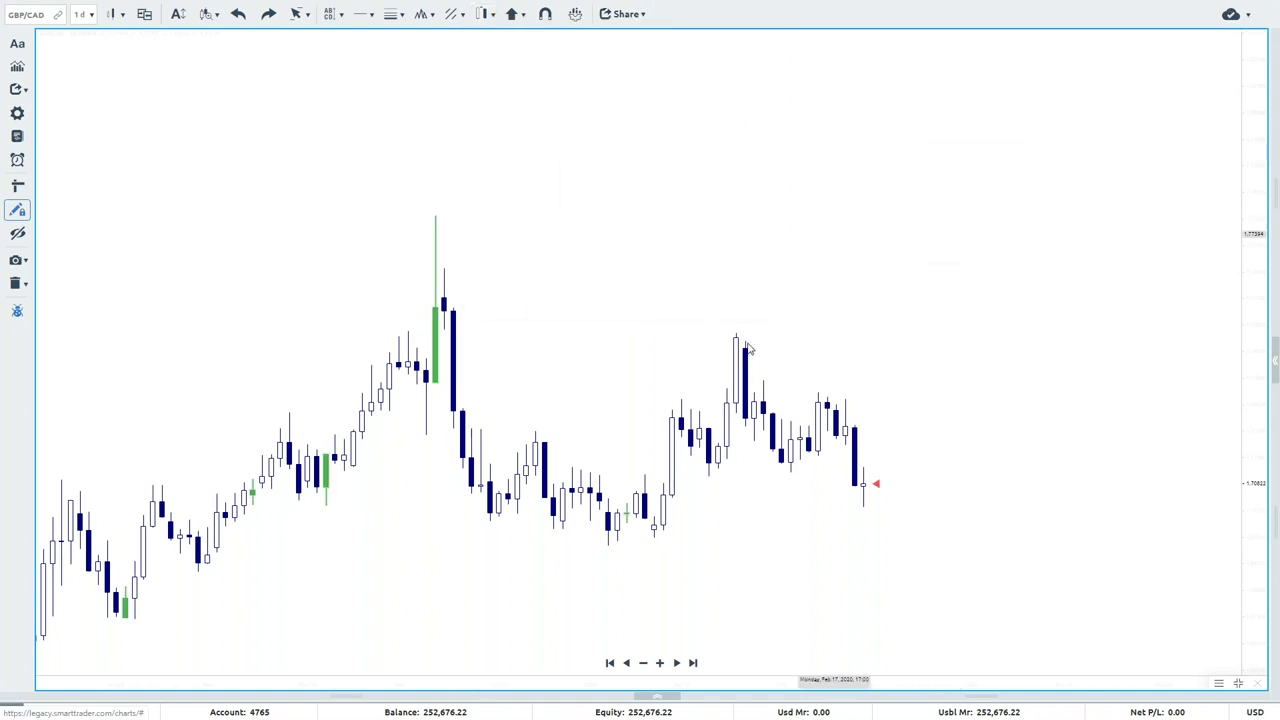
pyautogui.scroll(-4, 744, 340)
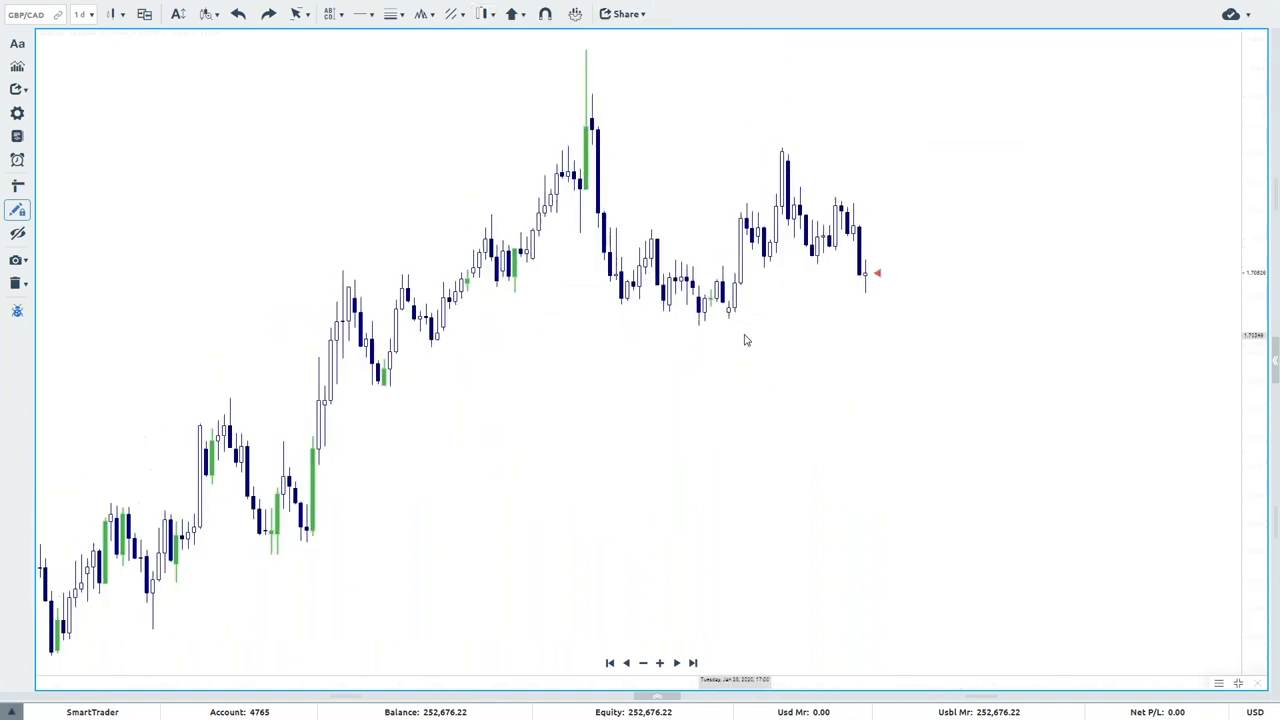
pyautogui.scroll(1, 736, 342)
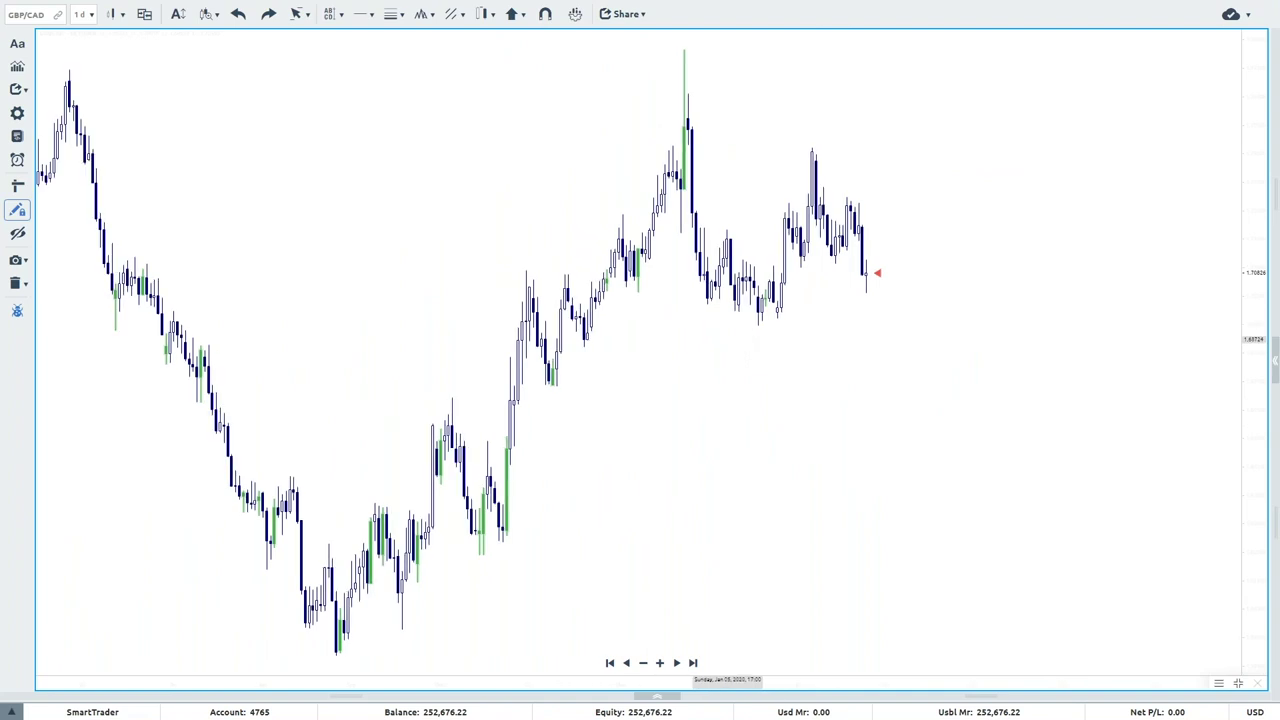
# Place a large red left-pointing arrow beside the latest GBP/CAD candle and reset the drawing tool.
pyautogui.click(524, 16)
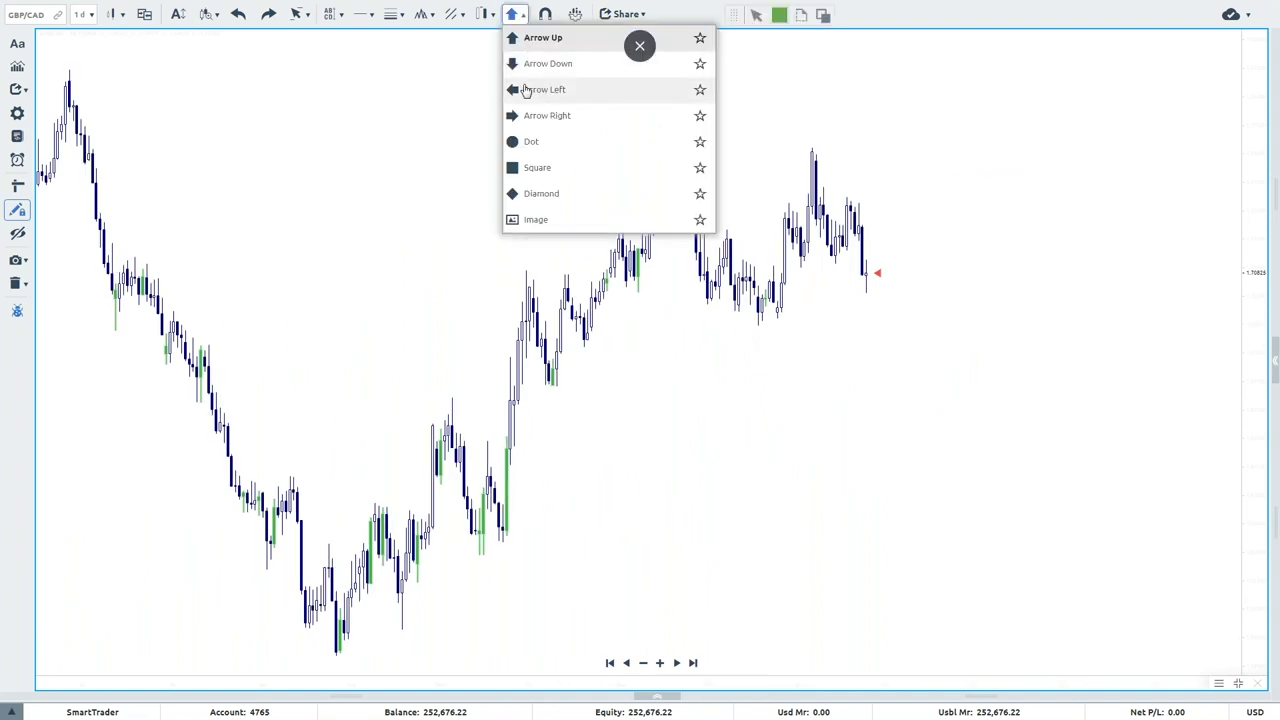
pyautogui.click(525, 89)
pyautogui.click(976, 276)
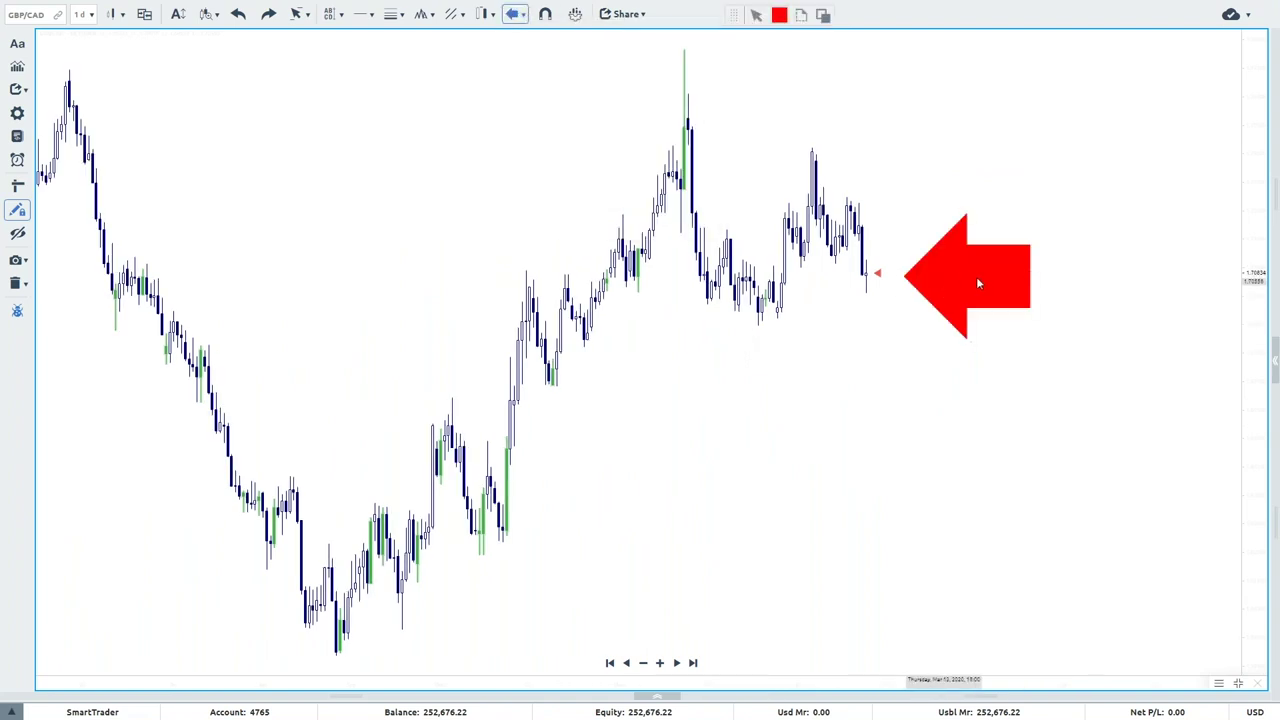
pyautogui.rightClick(299, 89)
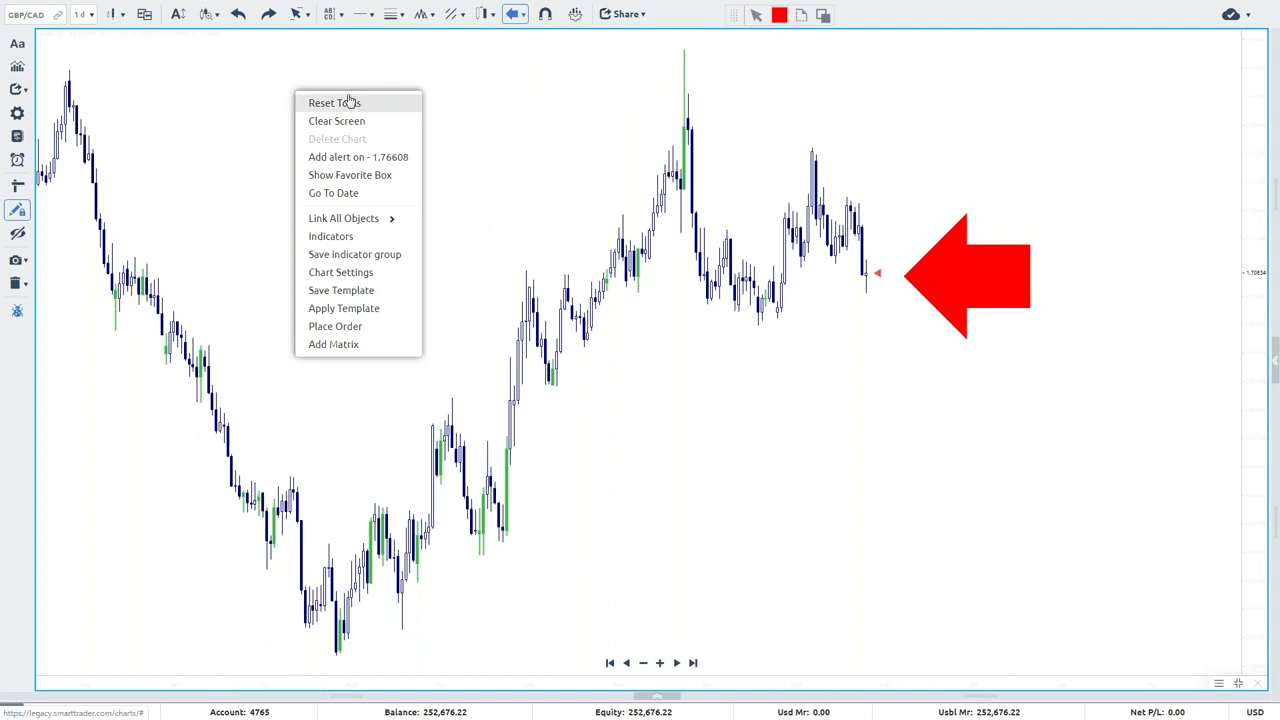
pyautogui.click(343, 102)
# Circle the latest GBP/CAD candle with an orange ellipse and place a green up arrow directly beneath it.
pyautogui.click(363, 14)
pyautogui.click(386, 140)
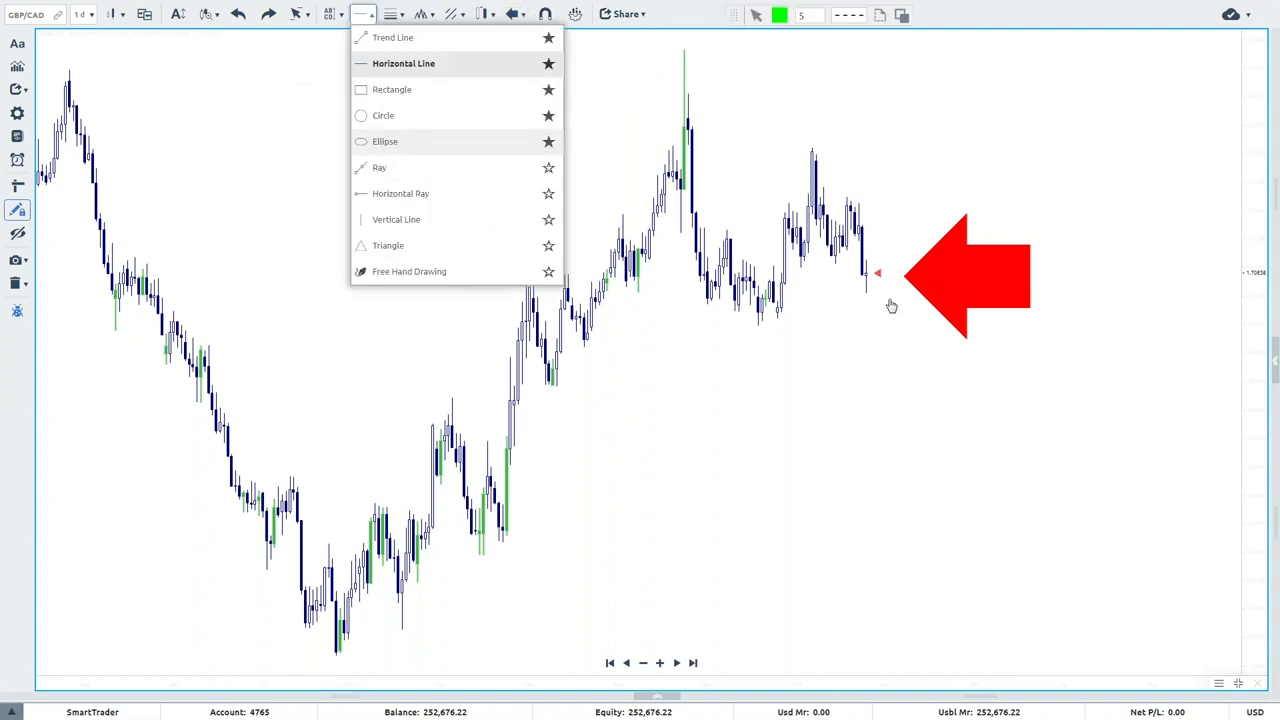
pyautogui.moveTo(870, 272); pyautogui.dragTo(886, 303)
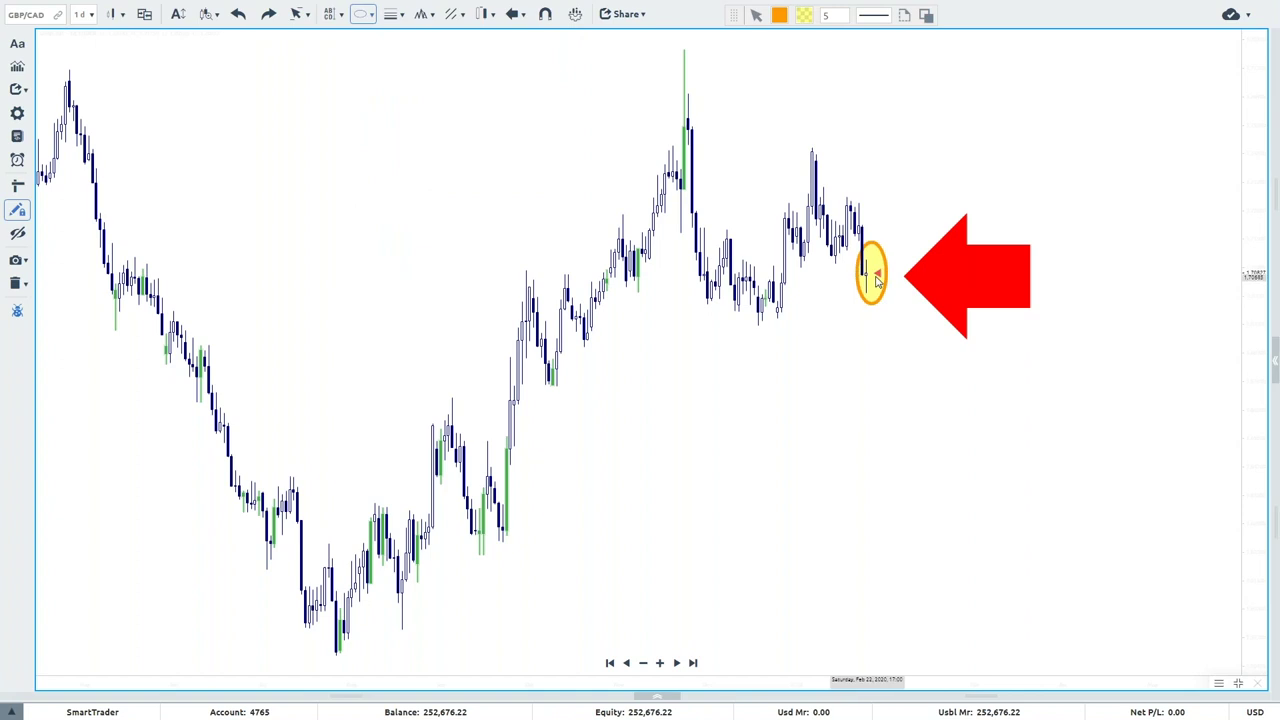
pyautogui.click(515, 14)
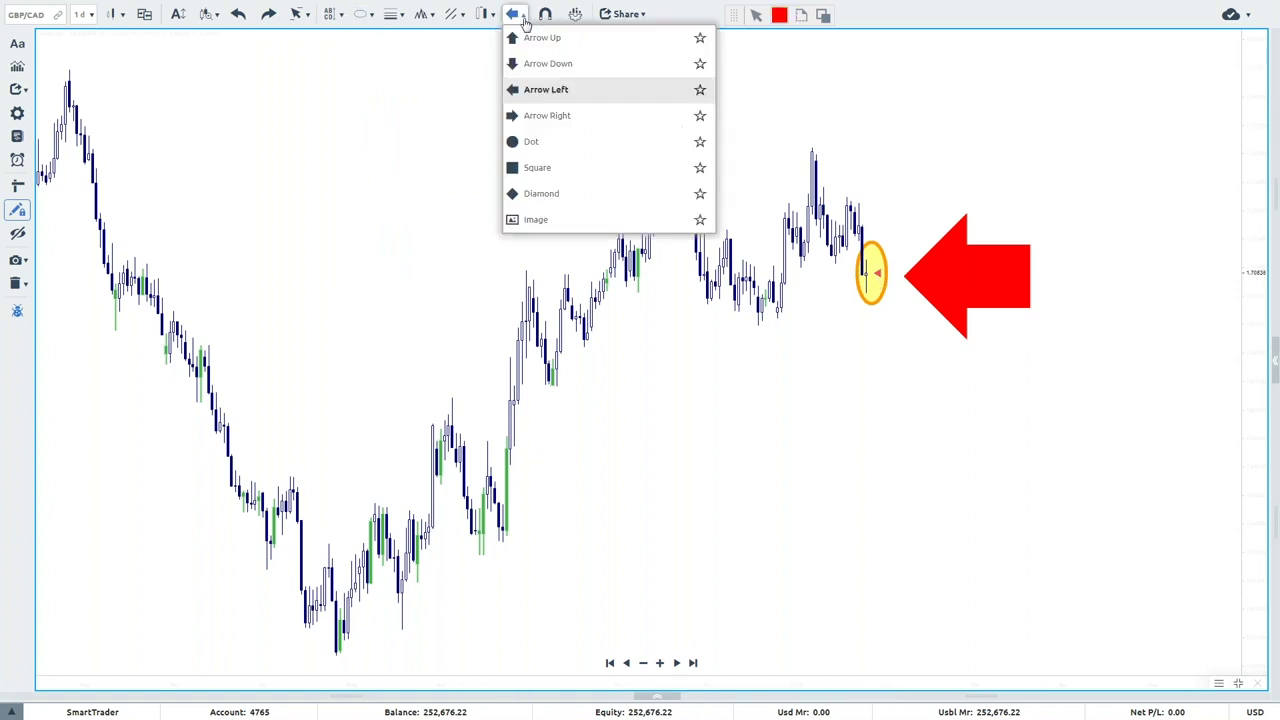
pyautogui.click(542, 37)
pyautogui.click(871, 300)
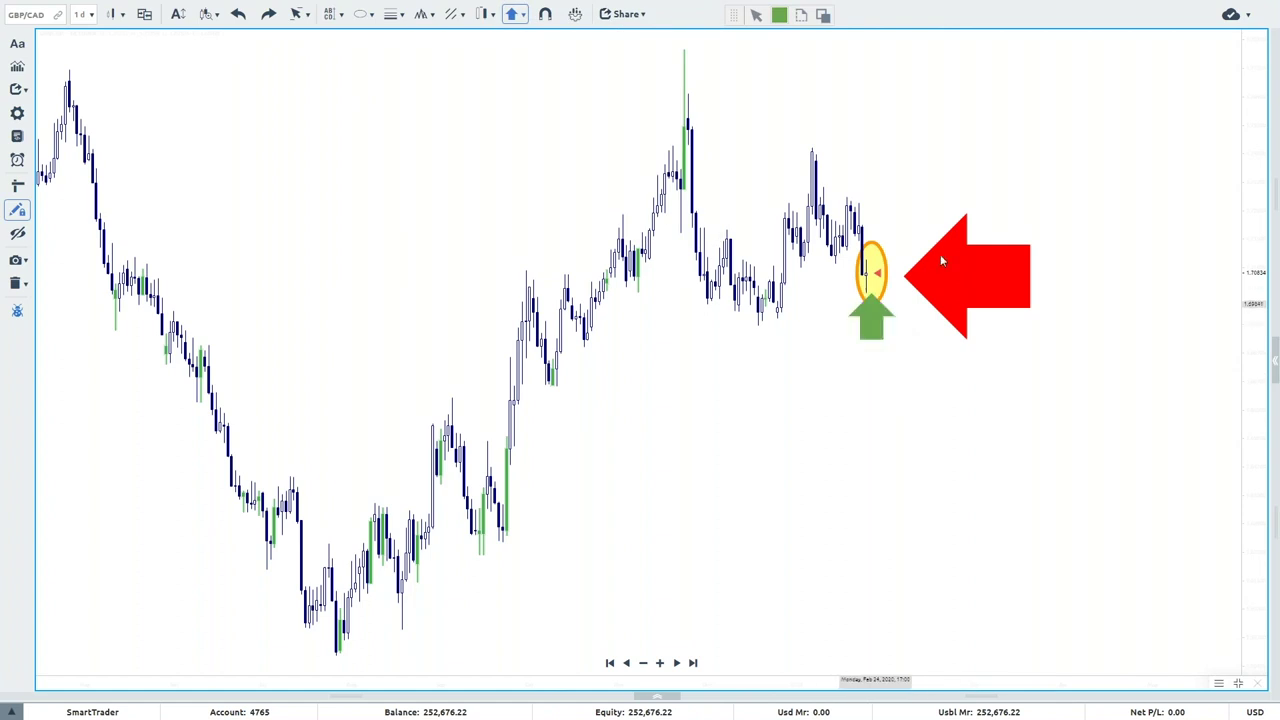
pyautogui.rightClick(987, 115)
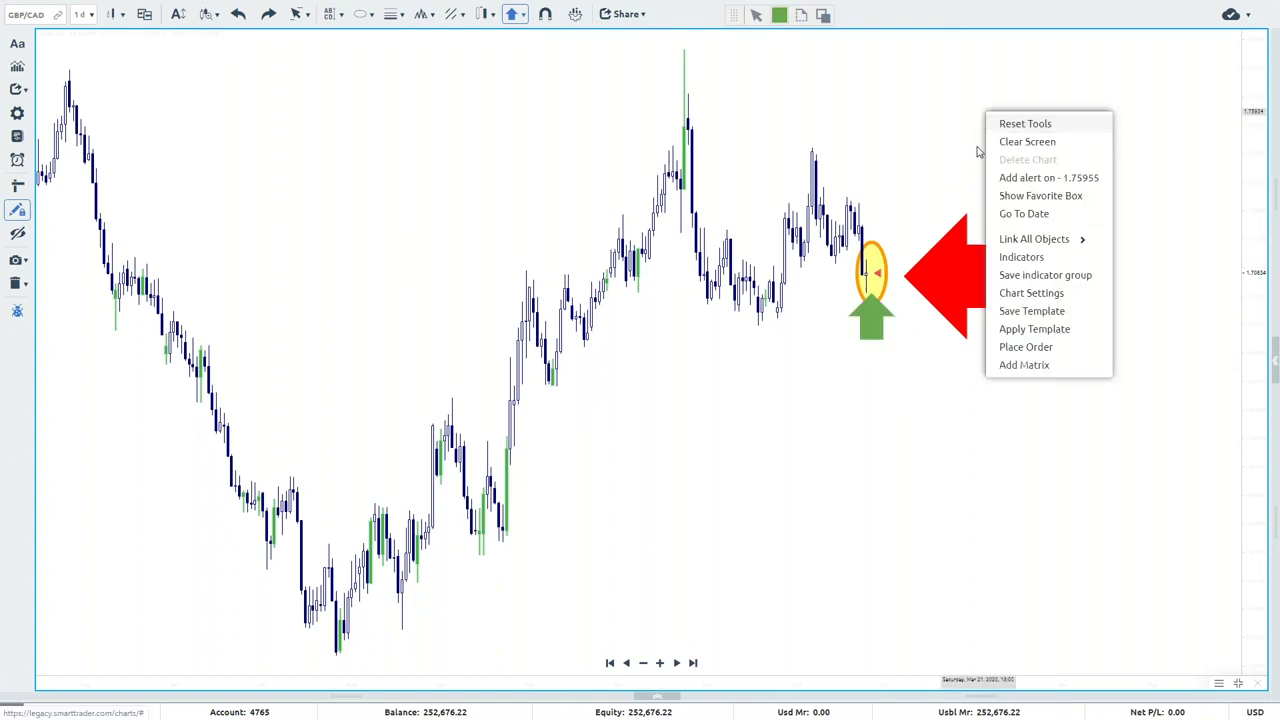
pyautogui.rightClick(880, 78)
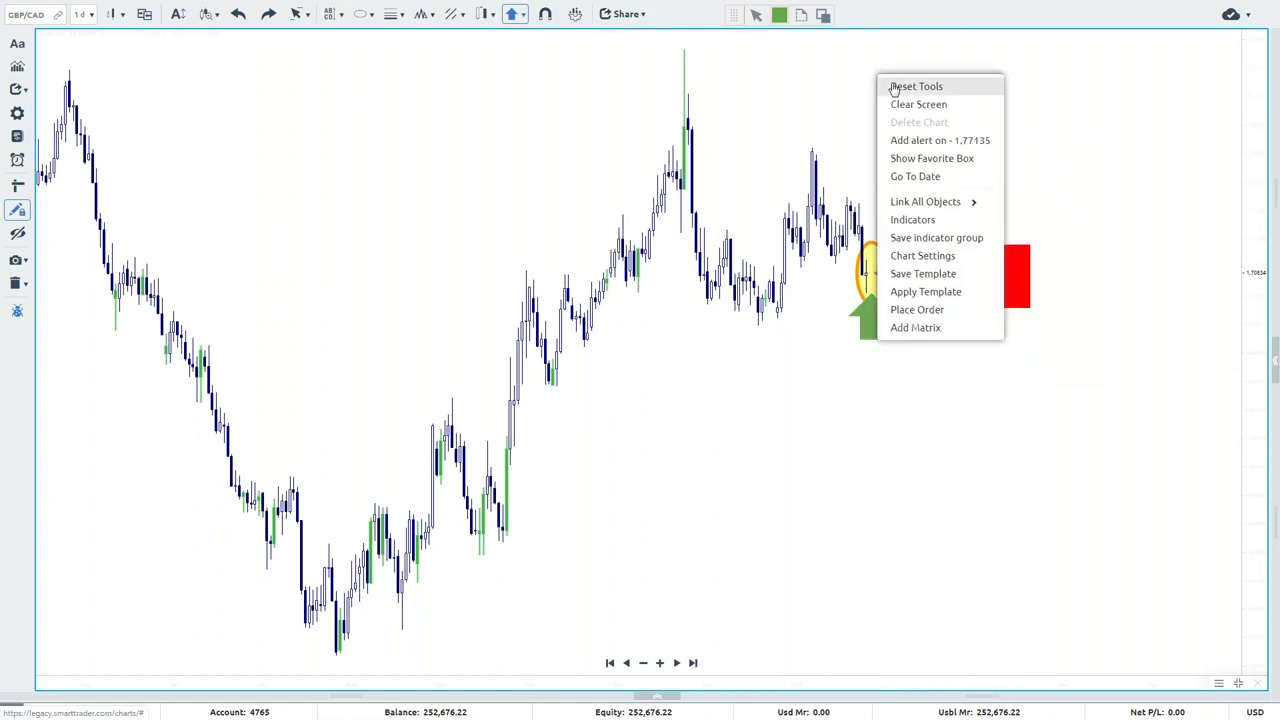
pyautogui.click(898, 88)
# Delete the large red arrow beside the circled candle.
pyautogui.click(985, 272)
pyautogui.press('Delete')
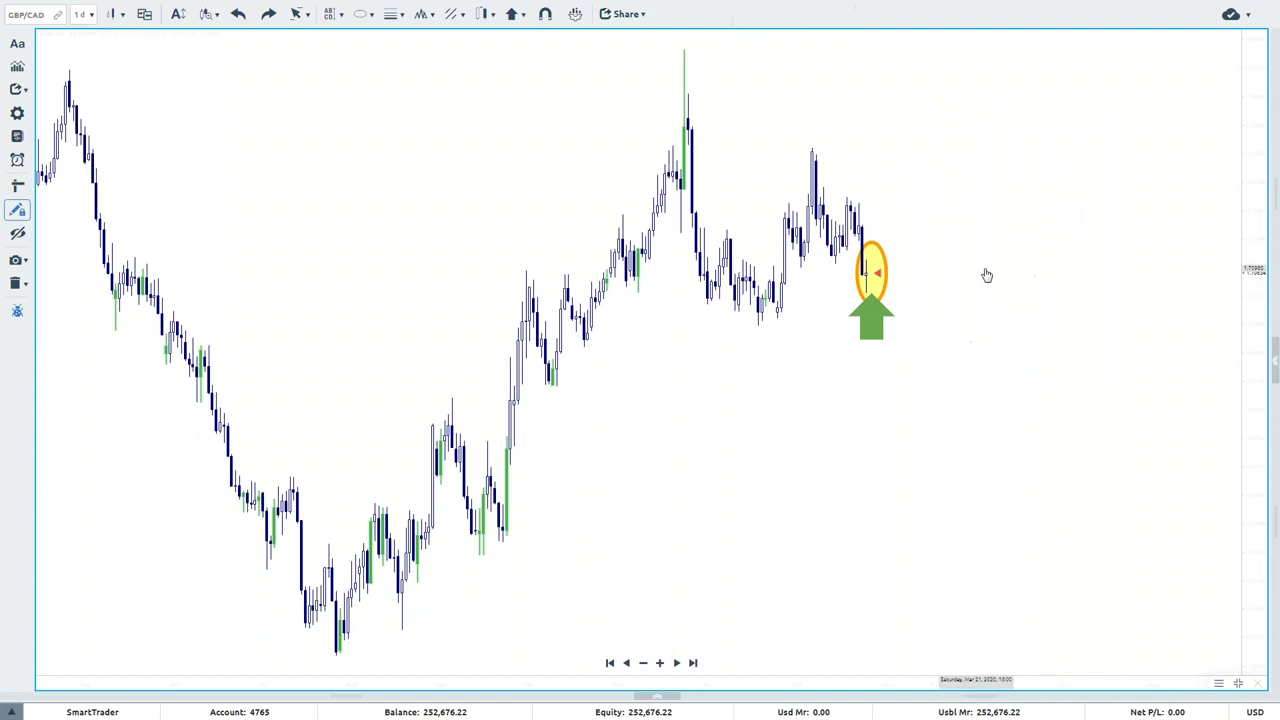
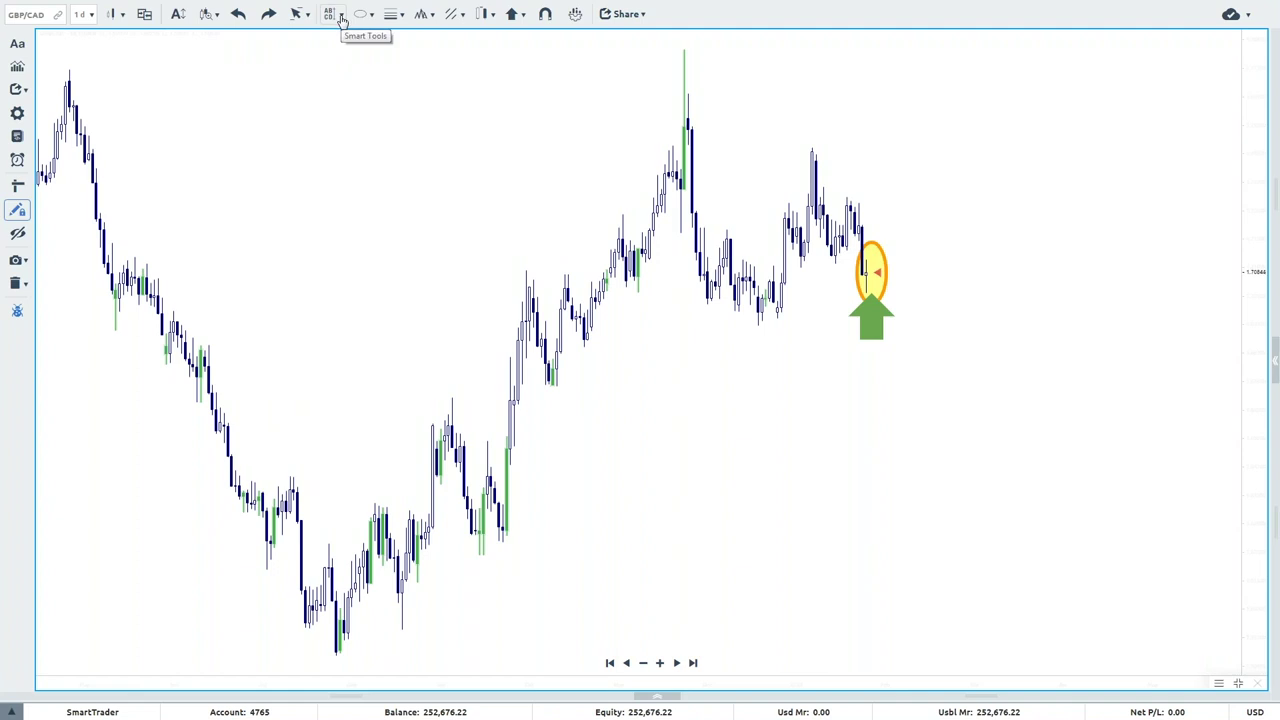
# Add a cyan Smart Trend Line from the high at the start of the downtrend and extend it past the bottom.
pyautogui.click(341, 18)
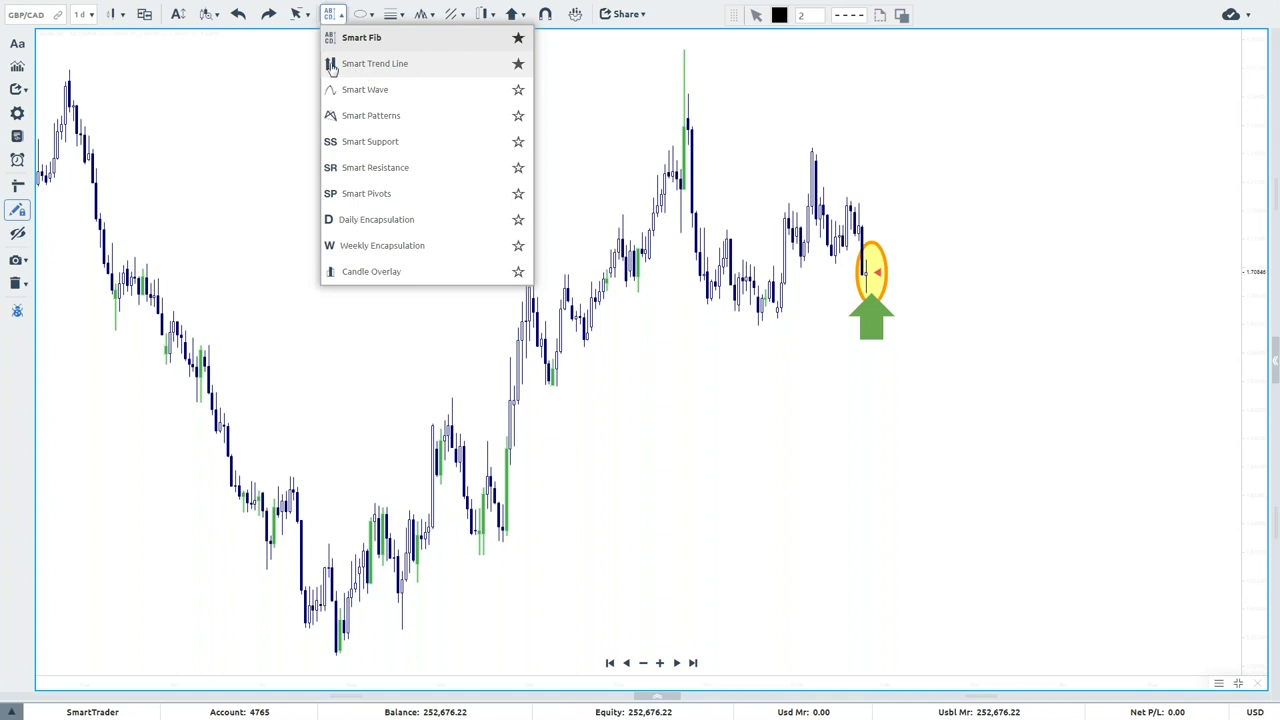
pyautogui.click(427, 68)
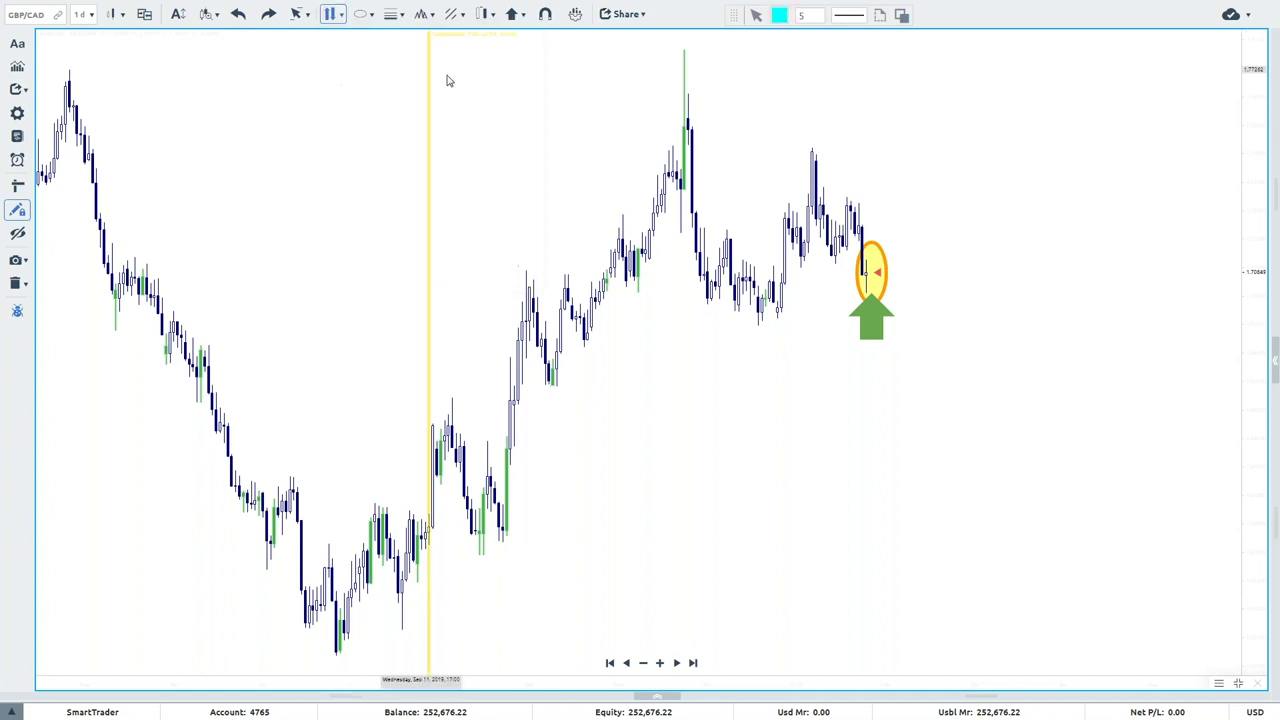
pyautogui.click(70, 54)
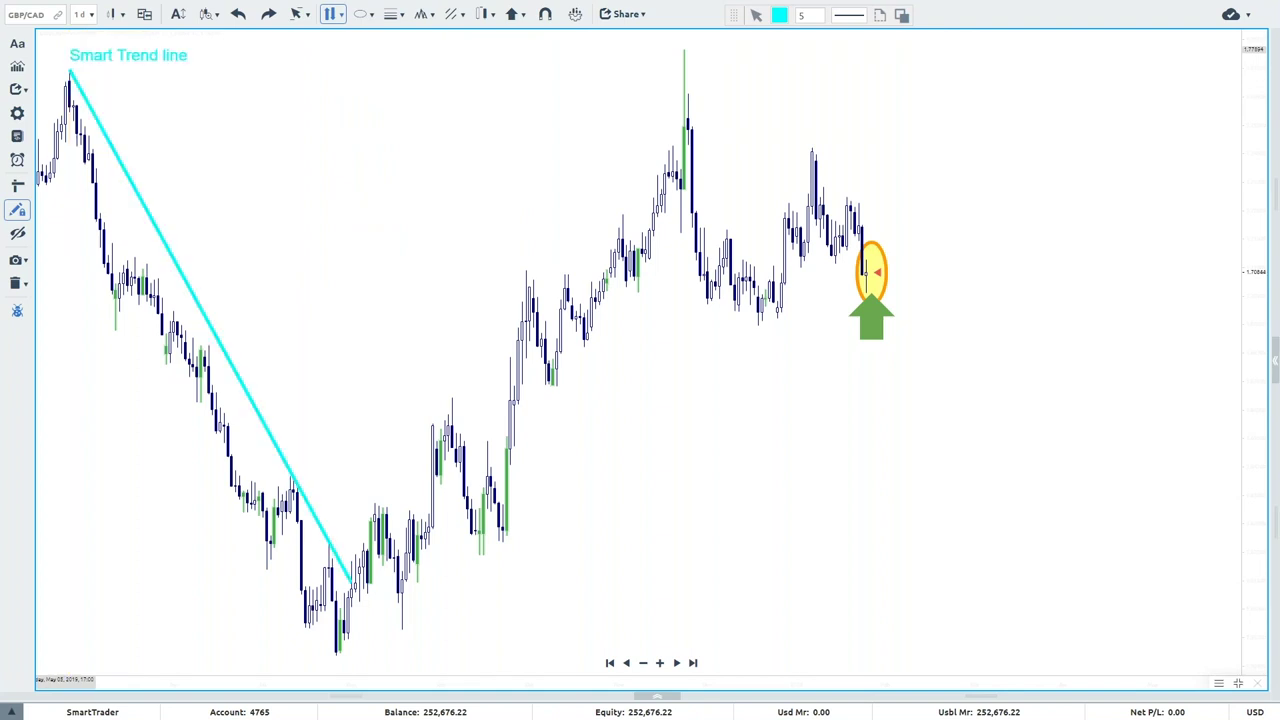
pyautogui.rightClick(357, 127)
pyautogui.click(390, 140)
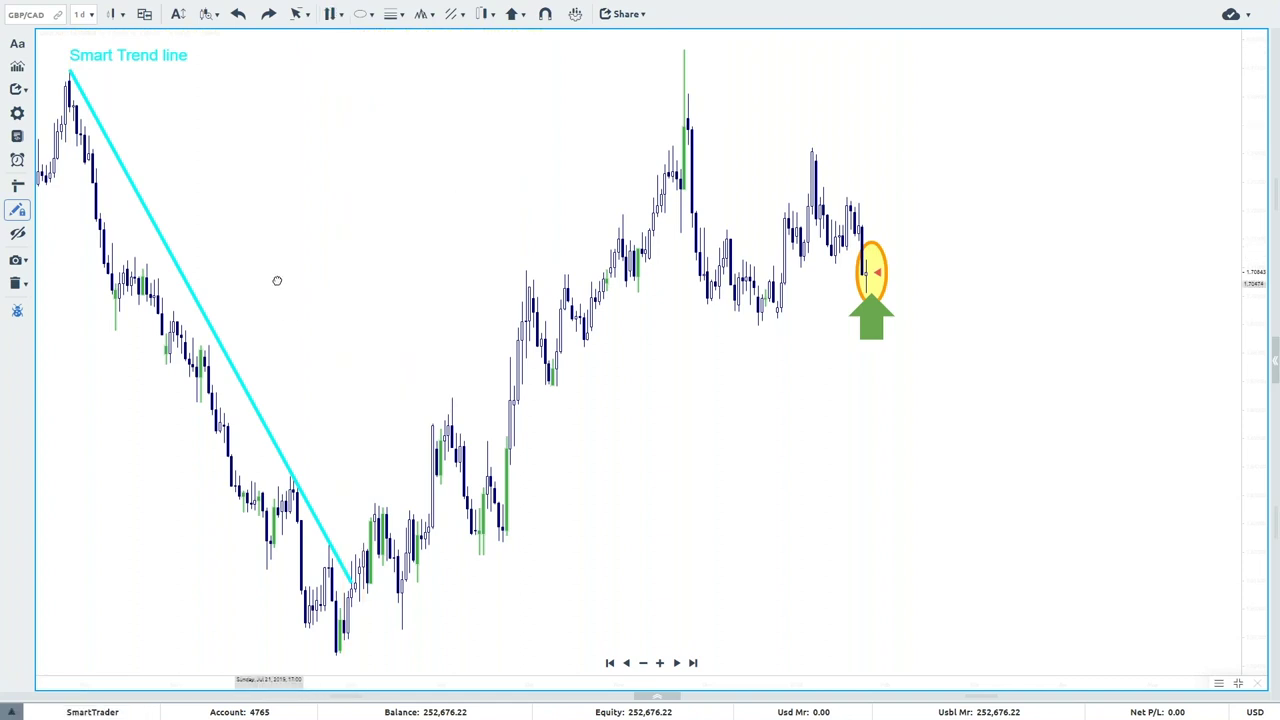
pyautogui.rightClick(187, 285)
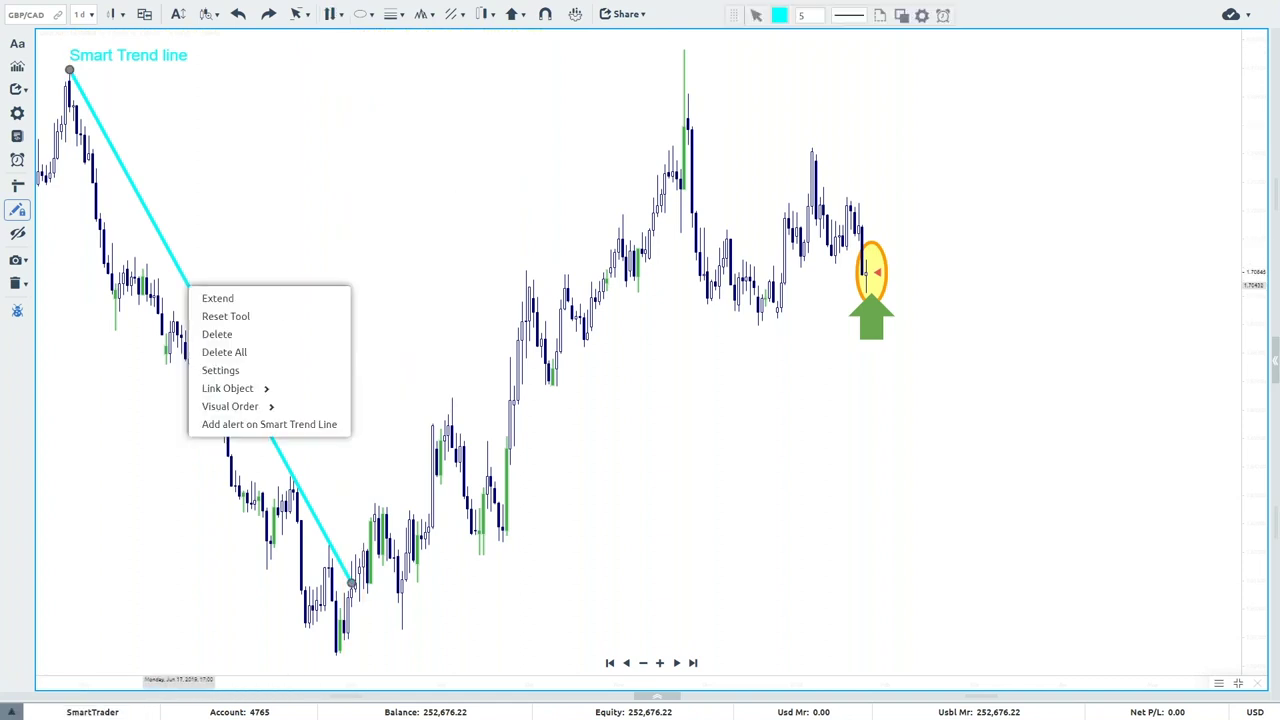
pyautogui.click(215, 295)
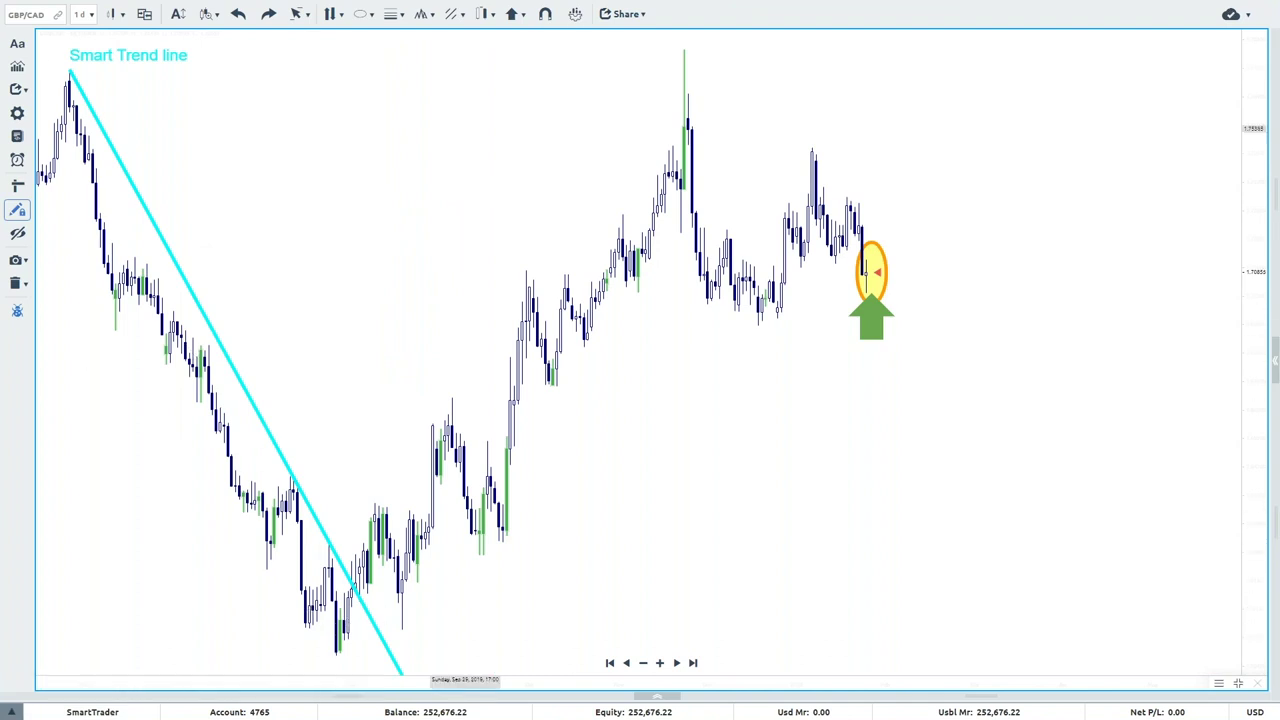
# Draw a cyan arrow-ended trend line, width 6, from beside the downtrend's low up toward the chart's highest peak, and reset the tool.
pyautogui.click(369, 14)
pyautogui.click(409, 45)
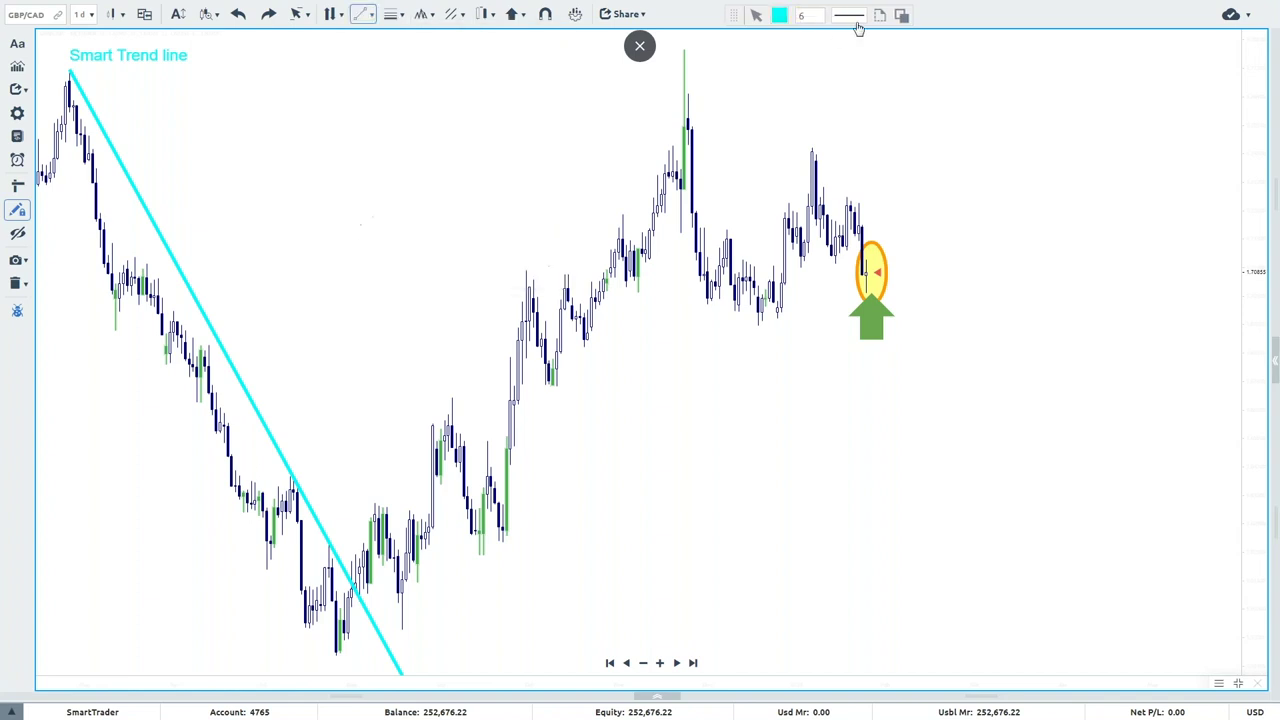
pyautogui.moveTo(331, 503); pyautogui.dragTo(531, 147)
pyautogui.moveTo(568, 102)
pyautogui.mouseDown()
pyautogui.moveTo(606, 48)
pyautogui.moveTo(618, 80)
pyautogui.mouseUp()
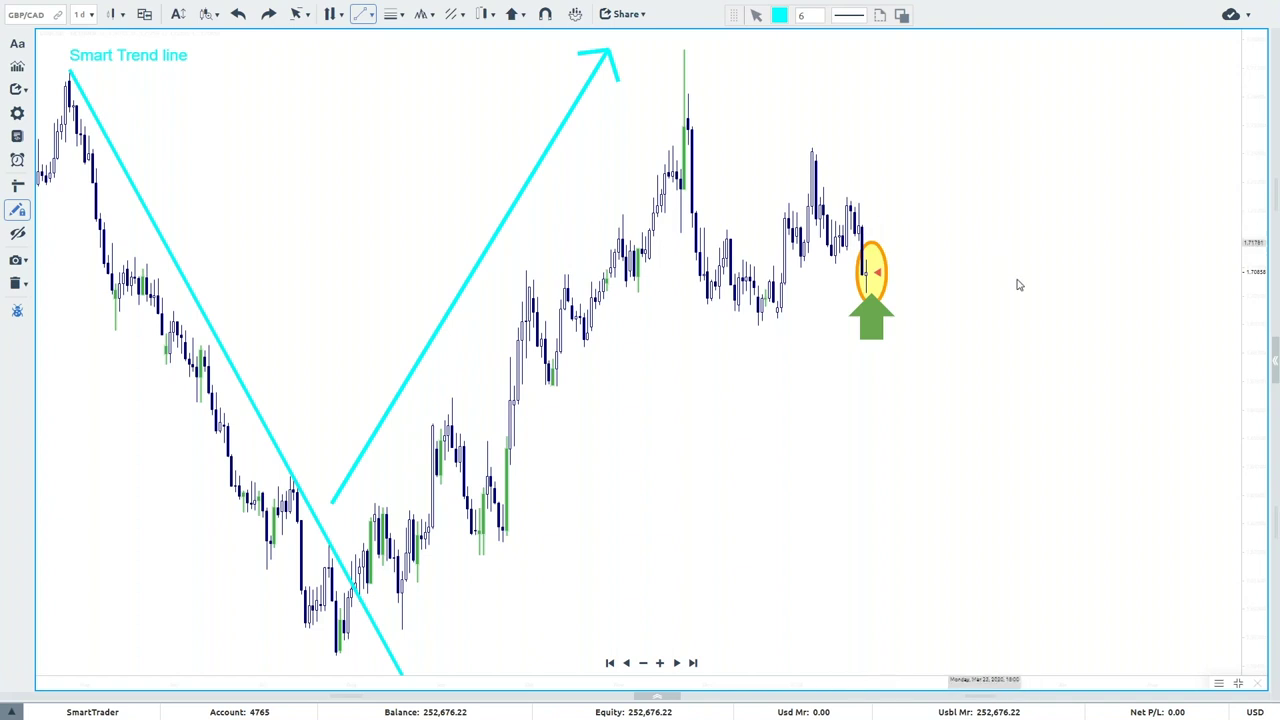
pyautogui.rightClick(857, 79)
pyautogui.click(885, 86)
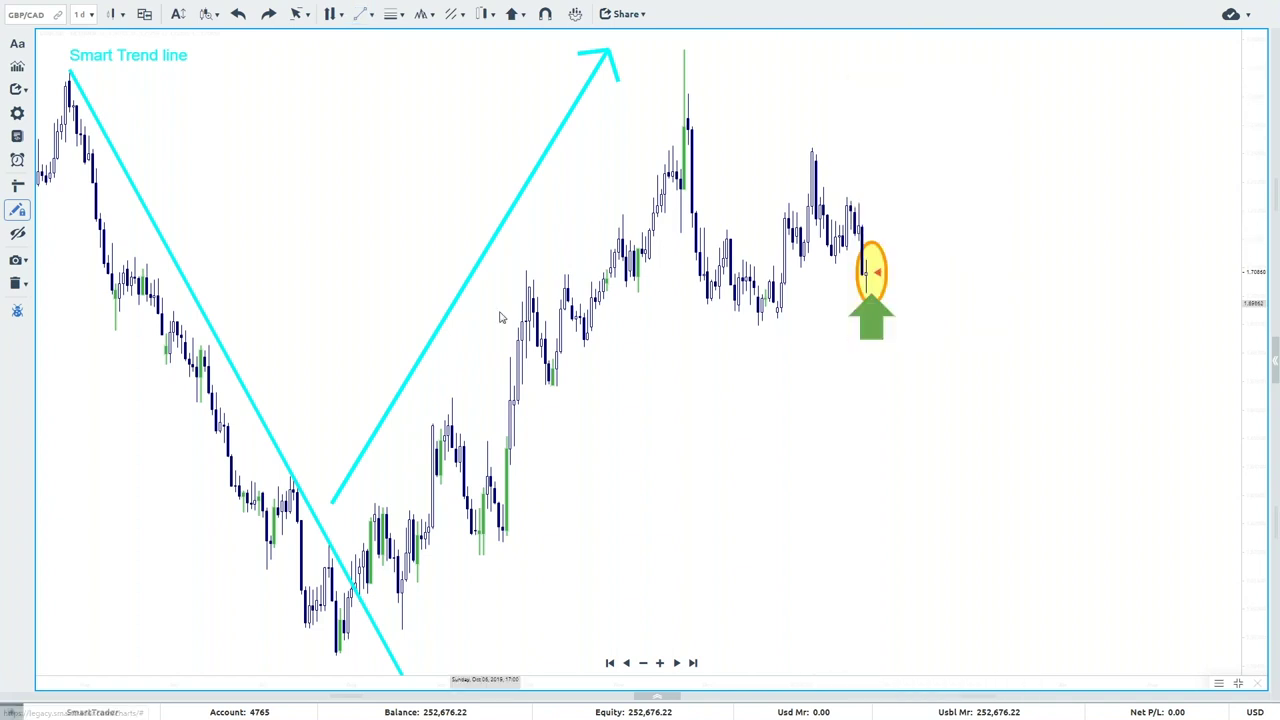
# Delete the rising cyan arrow line and the Smart Trend Line along the downtrend.
pyautogui.rightClick(363, 153)
pyautogui.click(463, 278)
pyautogui.rightClick(463, 278)
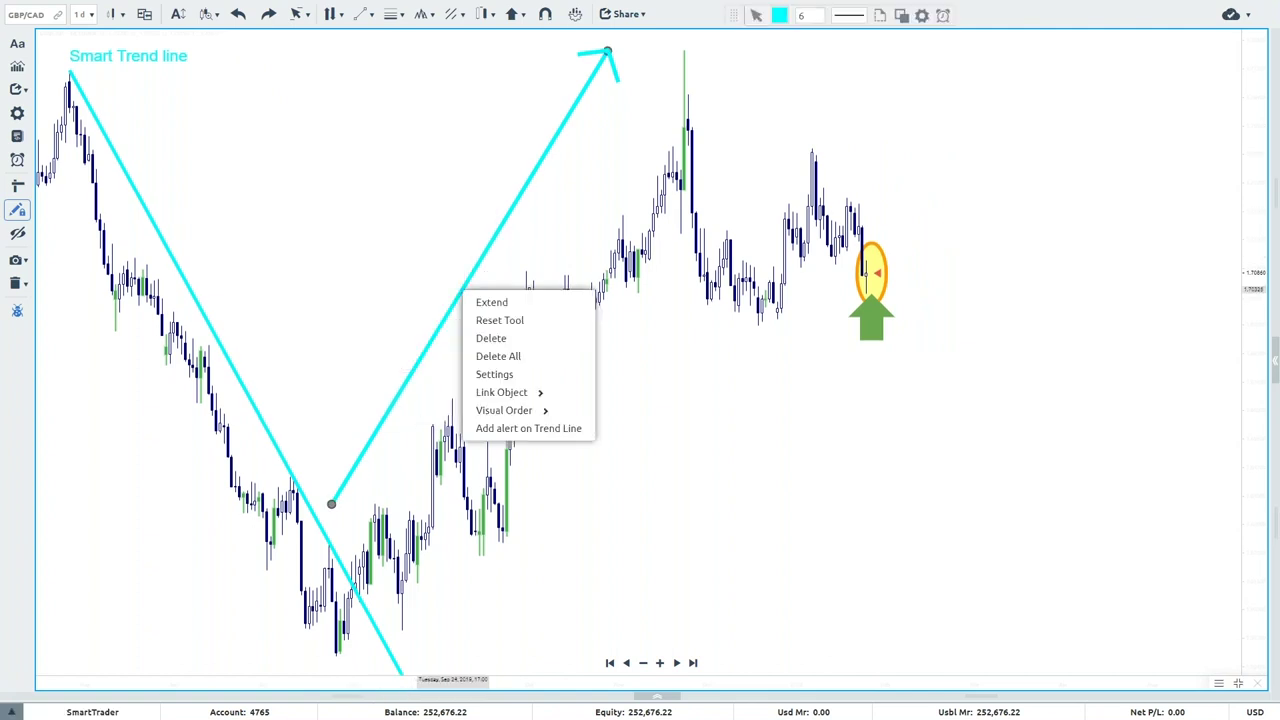
pyautogui.click(498, 356)
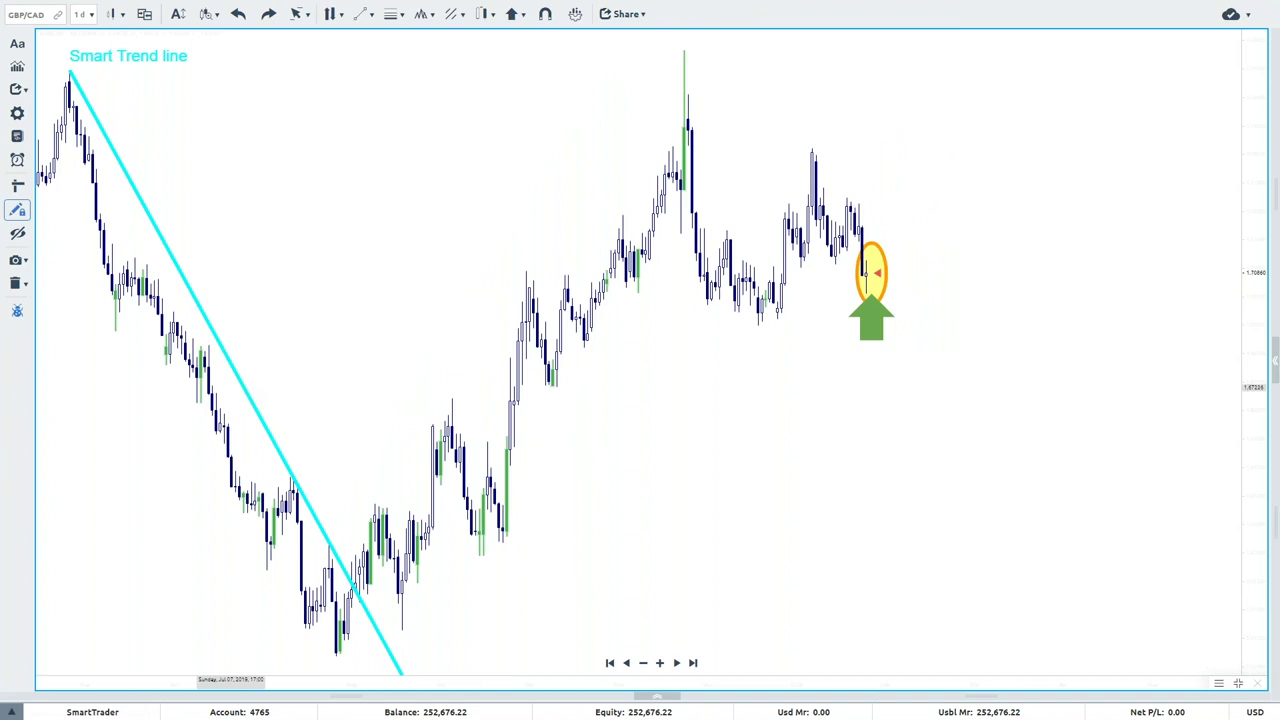
pyautogui.rightClick(242, 387)
pyautogui.click(289, 454)
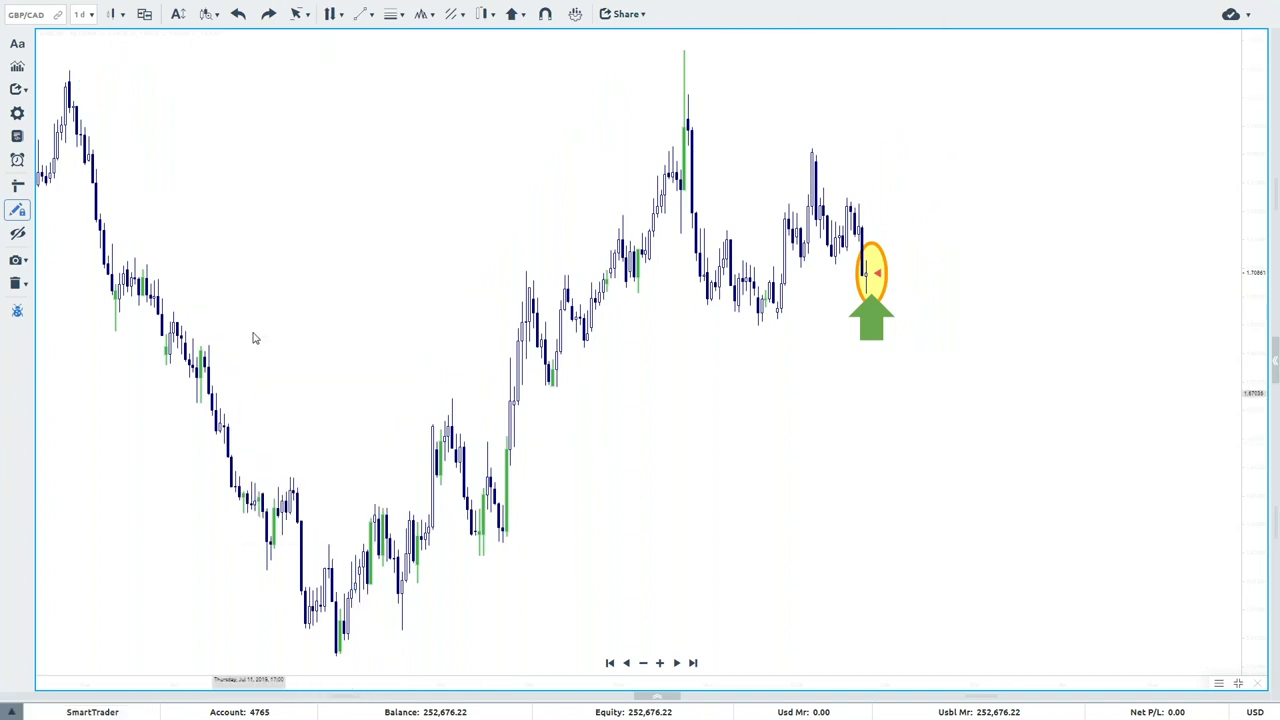
# Add the text "AUOTMATED SMART FIBONACCI TOOL" above the price action and delete the short stray Smart Trend Line.
pyautogui.click(342, 18)
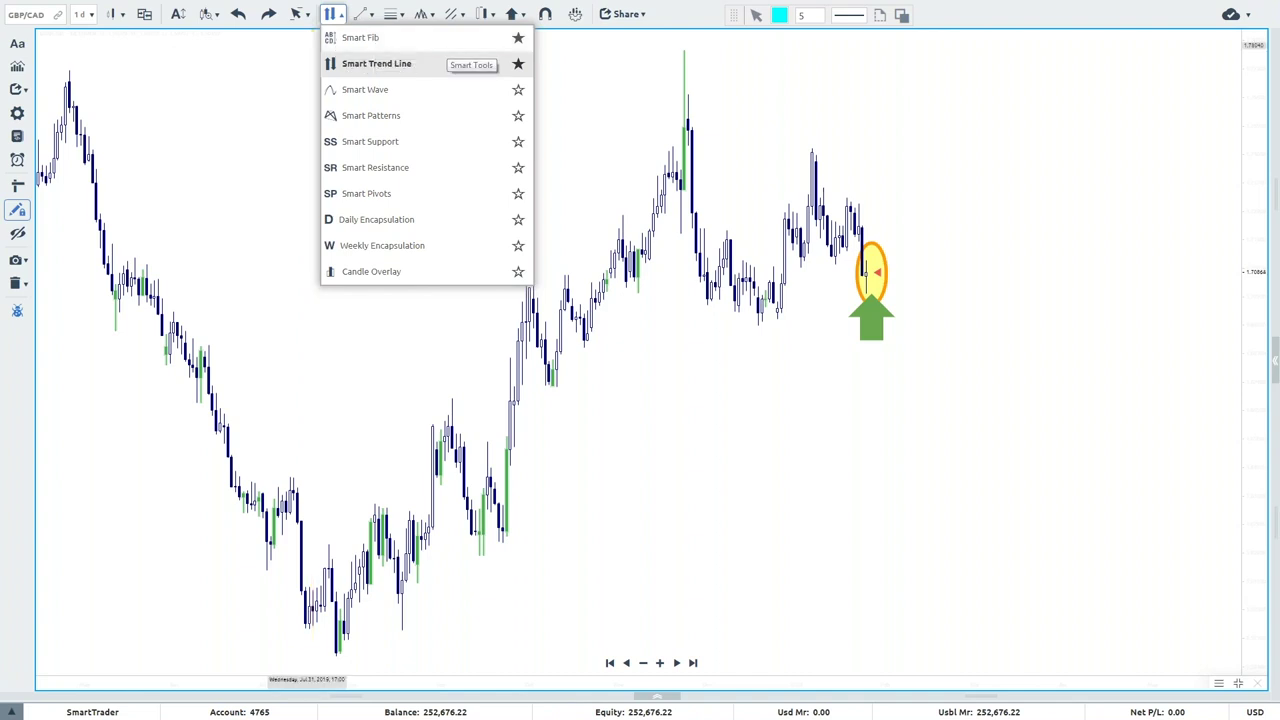
pyautogui.click(649, 90)
pyautogui.click(397, 94)
pyautogui.write('AUOTMATED SMART F')
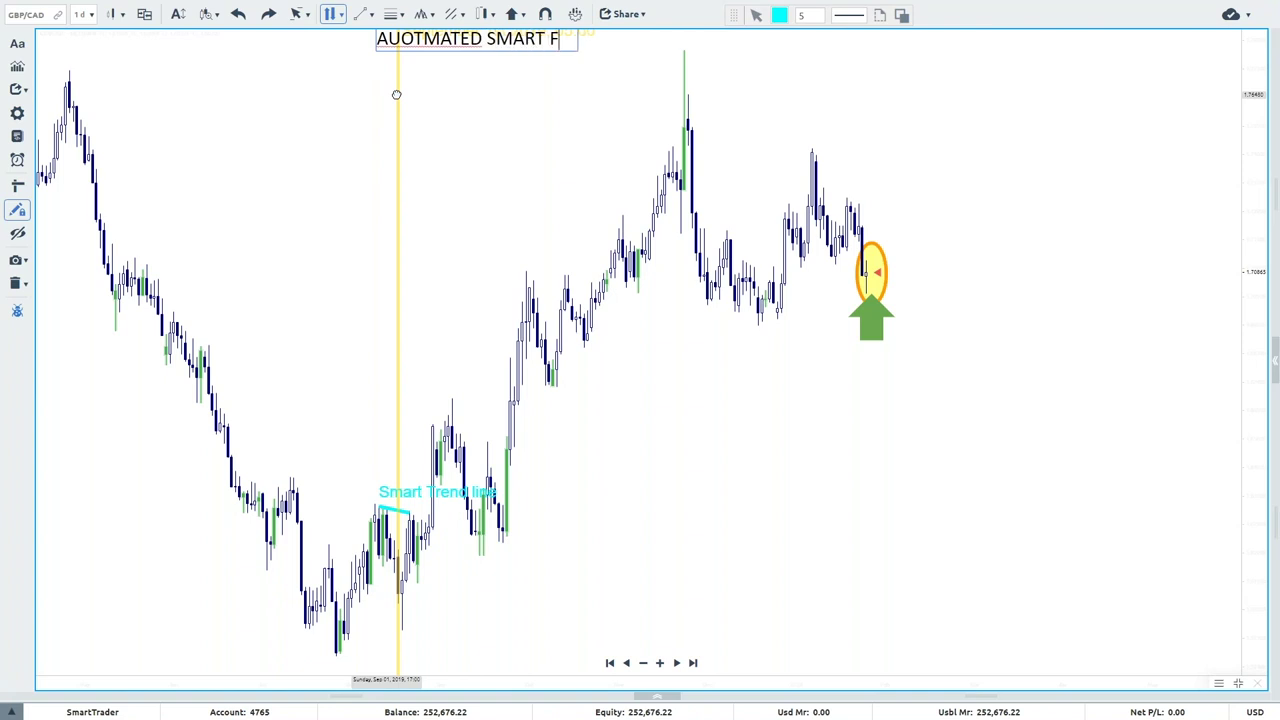
pyautogui.write('IBONACCI YTO')
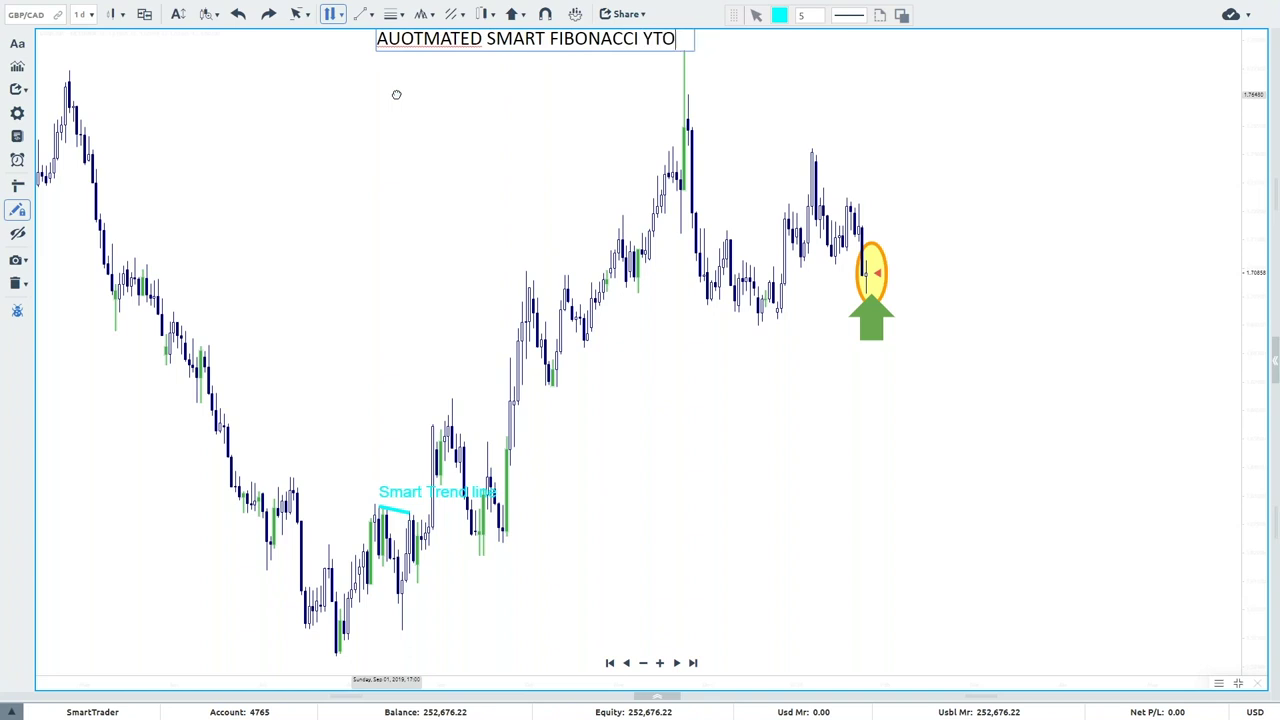
pyautogui.write('TTO')
pyautogui.press('BackSpace')
pyautogui.press('BackSpace')
pyautogui.press('BackSpace')
pyautogui.write('OOL')
pyautogui.rightClick(246, 96)
pyautogui.click(252, 104)
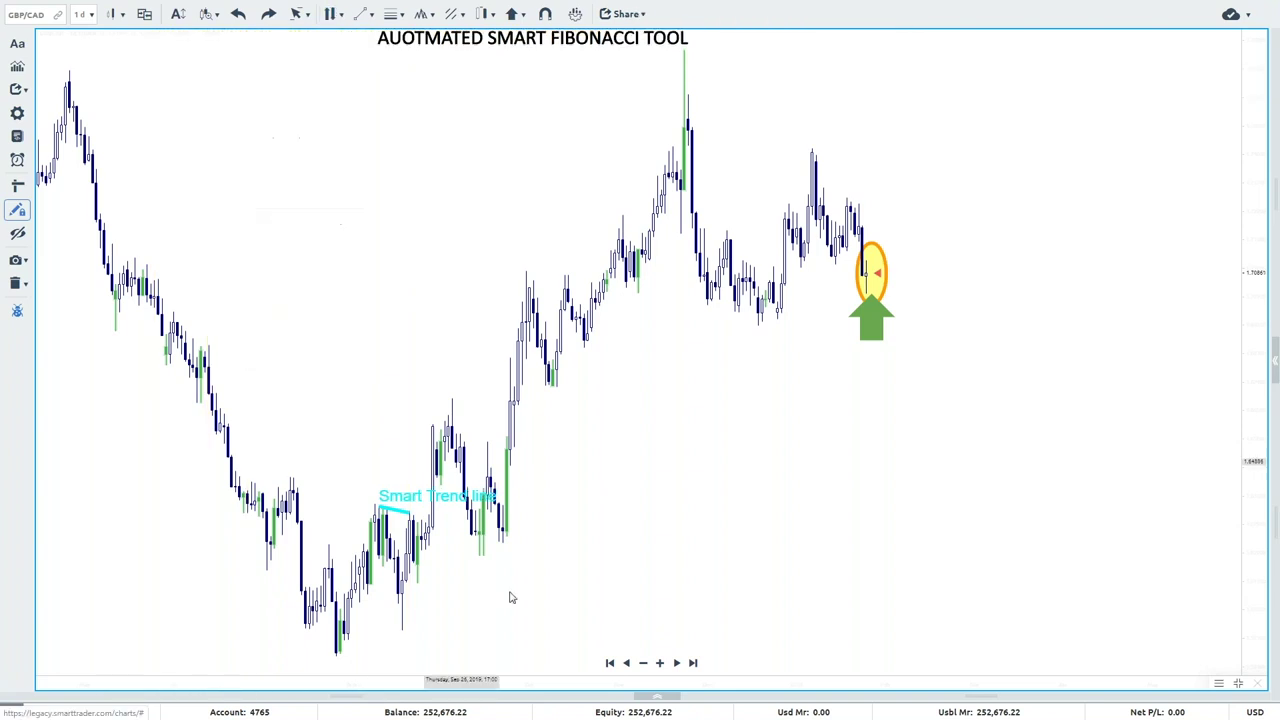
pyautogui.click(405, 512)
pyautogui.press('Delete')
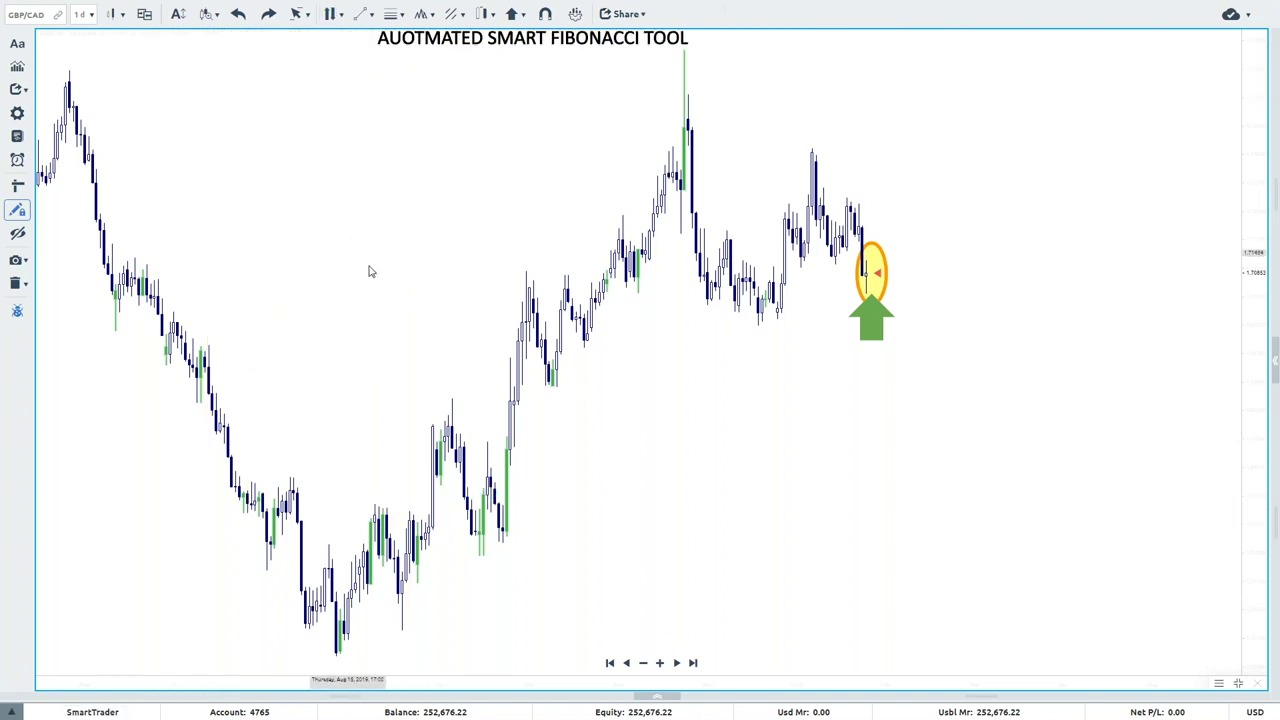
# Apply the Smart Fib tool from the lowest low at the end of the downtrend and reset the tool.
pyautogui.click(340, 16)
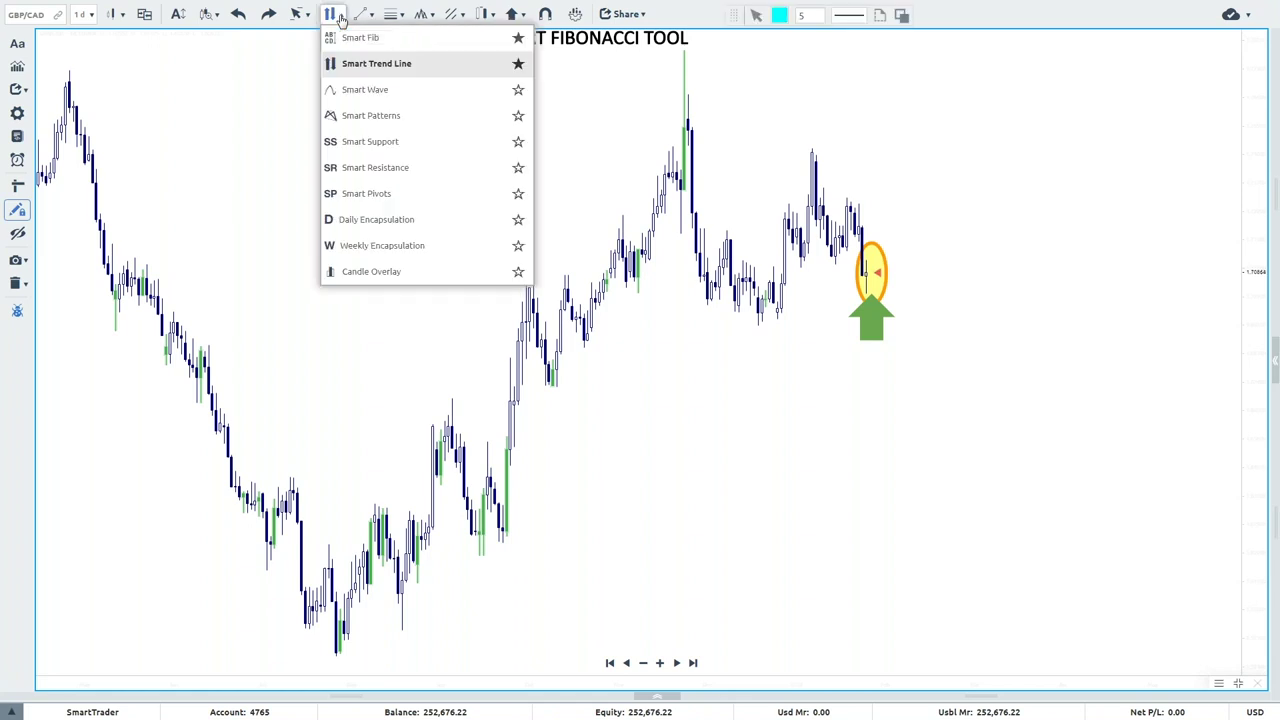
pyautogui.click(390, 40)
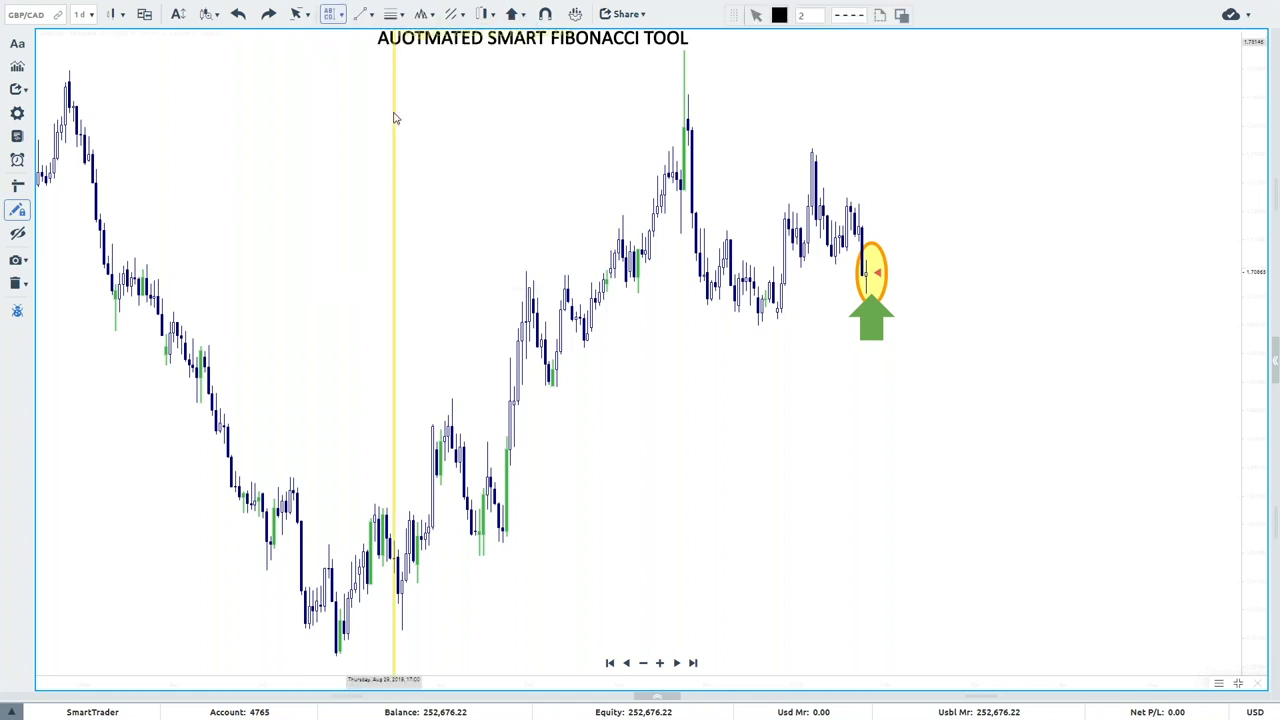
pyautogui.click(335, 668)
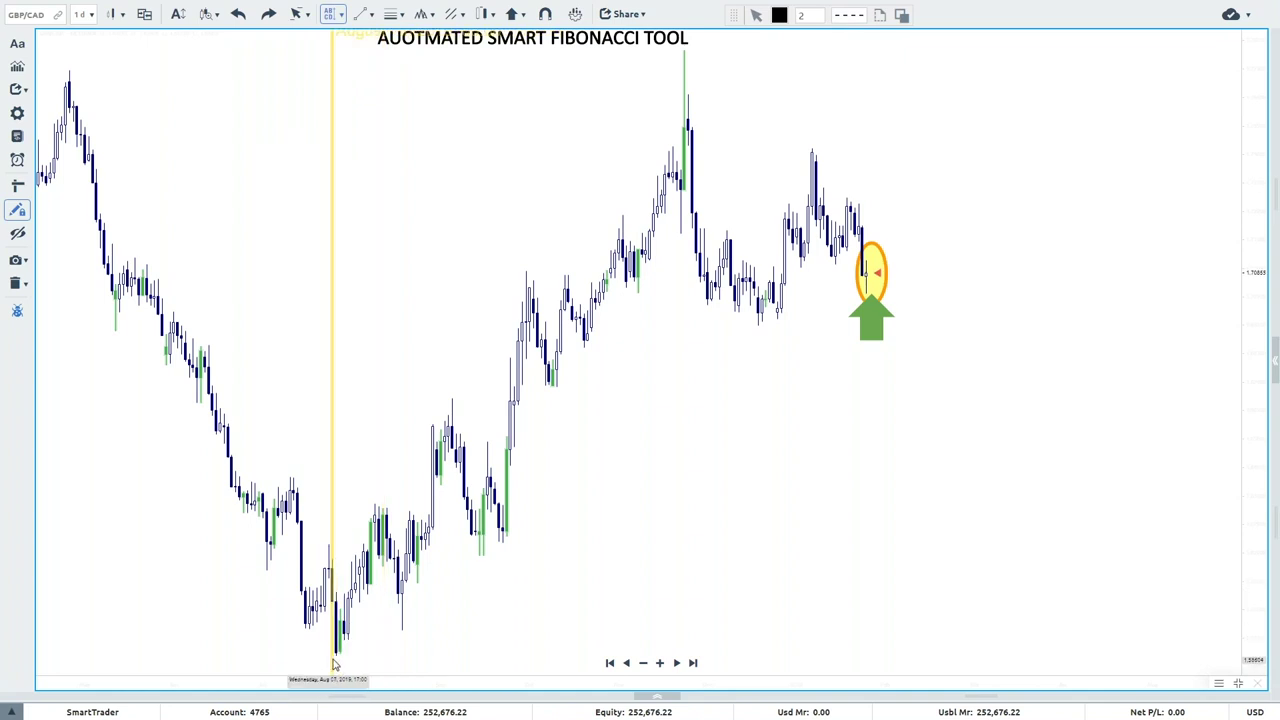
pyautogui.click(335, 665)
pyautogui.rightClick(1114, 220)
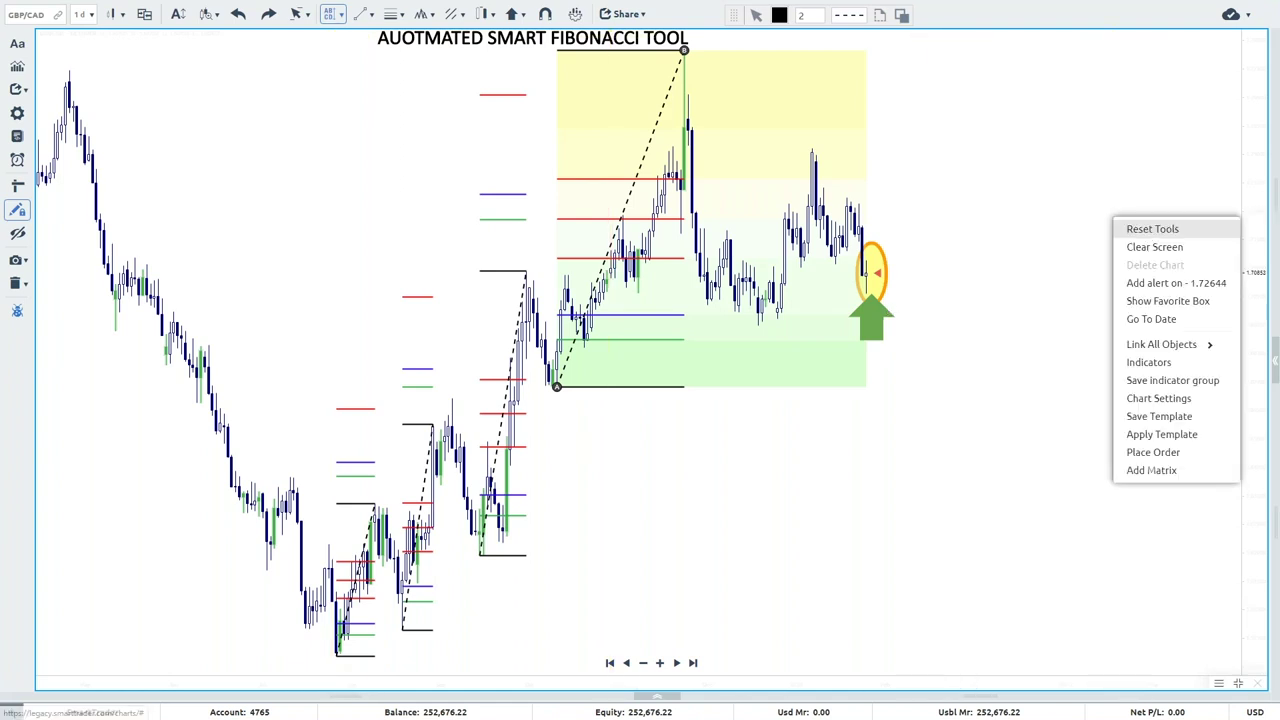
pyautogui.click(473, 380)
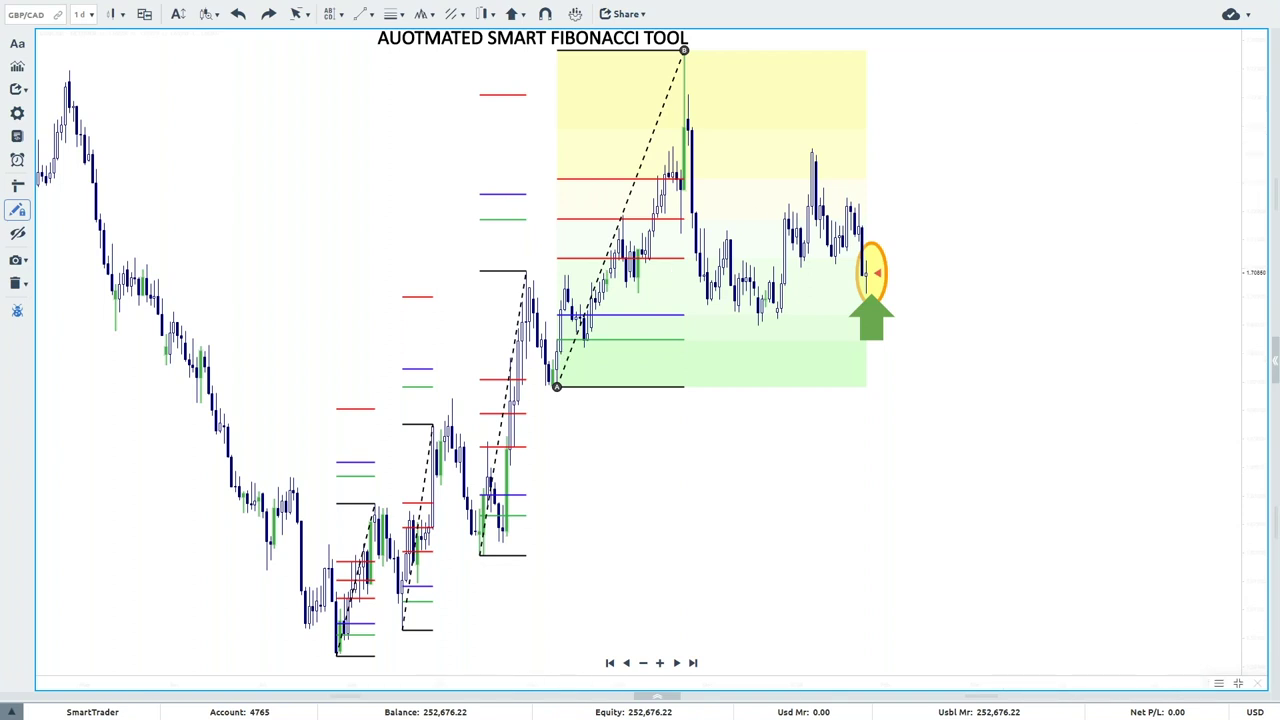
# Delete the "AUOTMATED SMART FIBONACCI TOOL" text from the chart, keeping the latest Smart Fib swing in focus.
pyautogui.rightClick(978, 78)
pyautogui.click(517, 634)
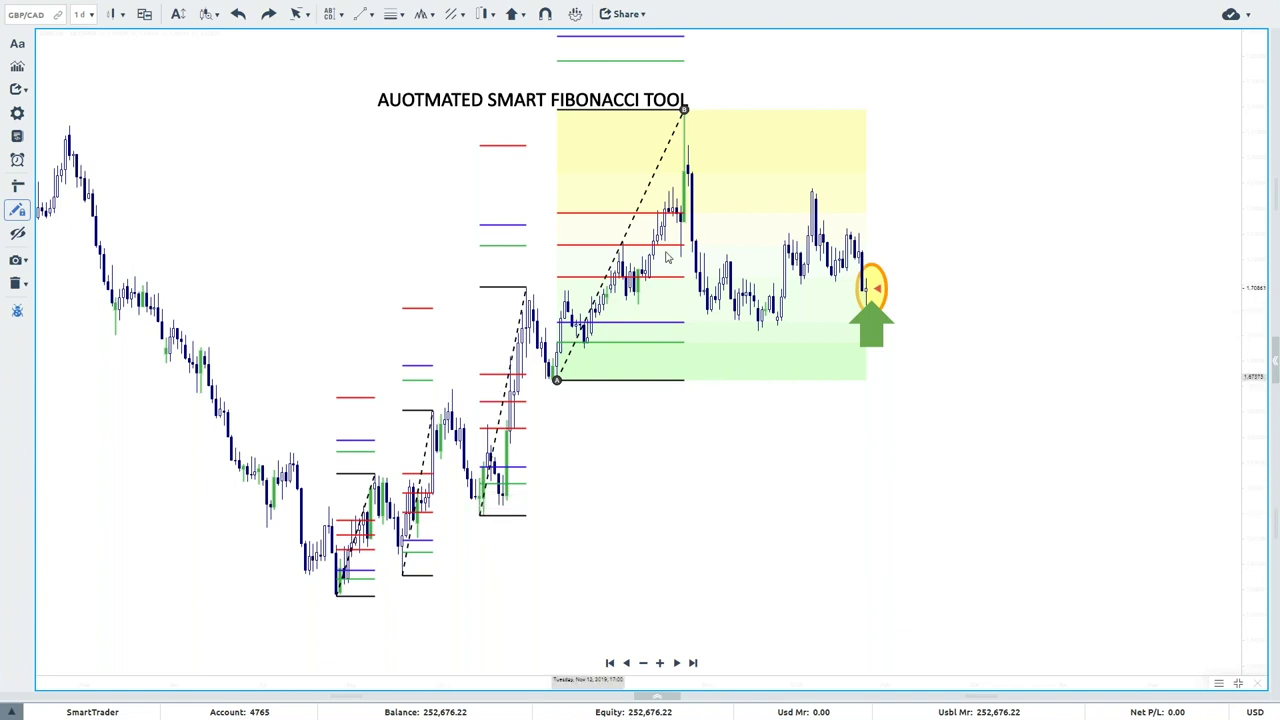
pyautogui.scroll(5, 1146, 366)
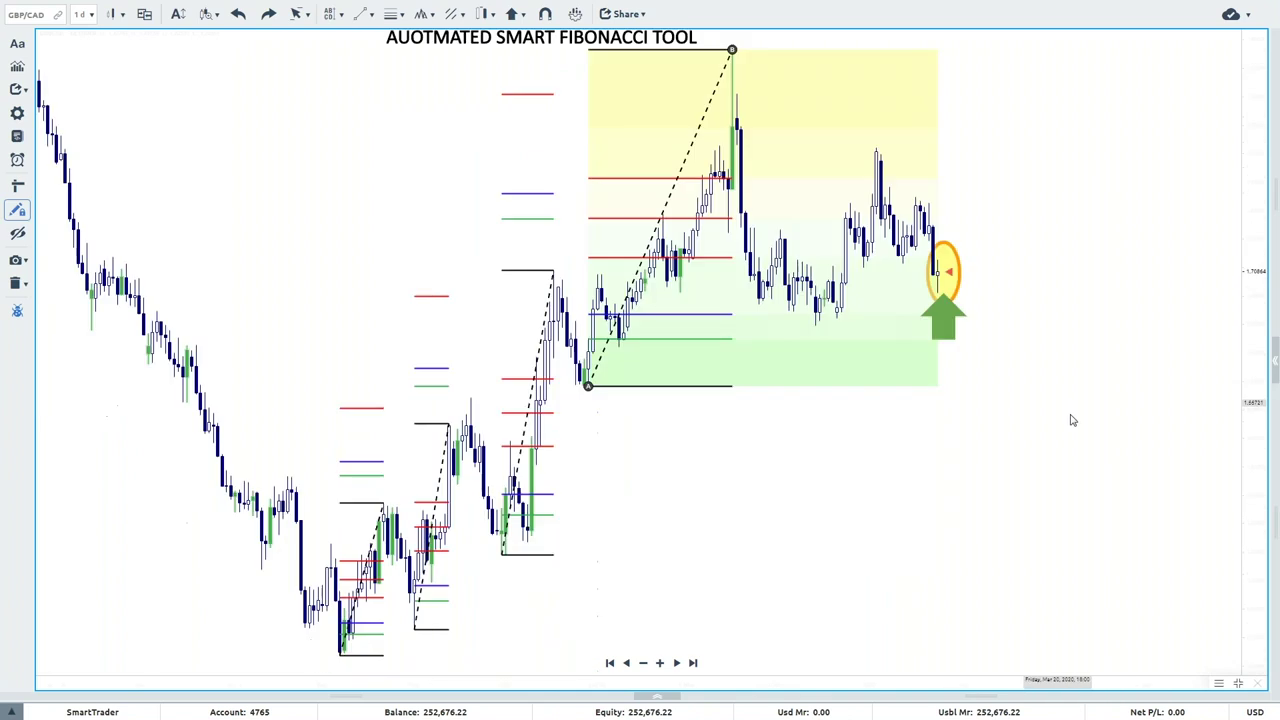
pyautogui.moveTo(1052, 225); pyautogui.dragTo(1054, 392)
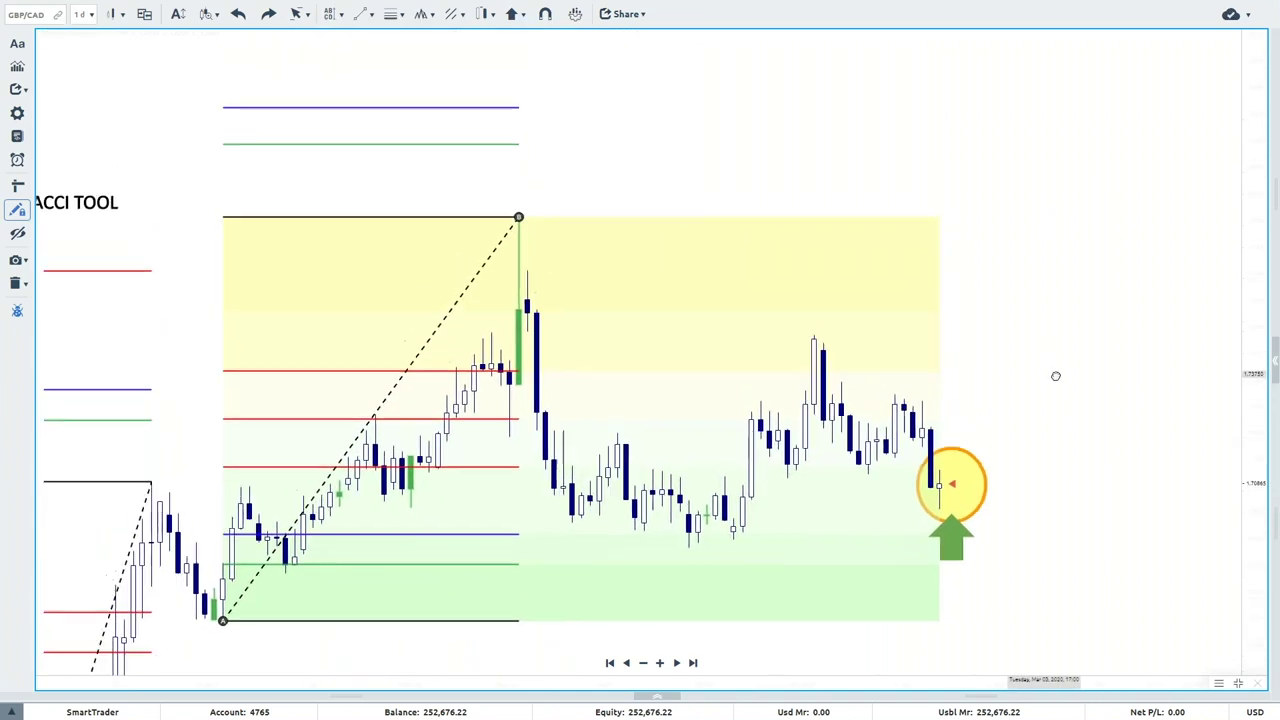
pyautogui.click(84, 212)
pyautogui.press('Delete')
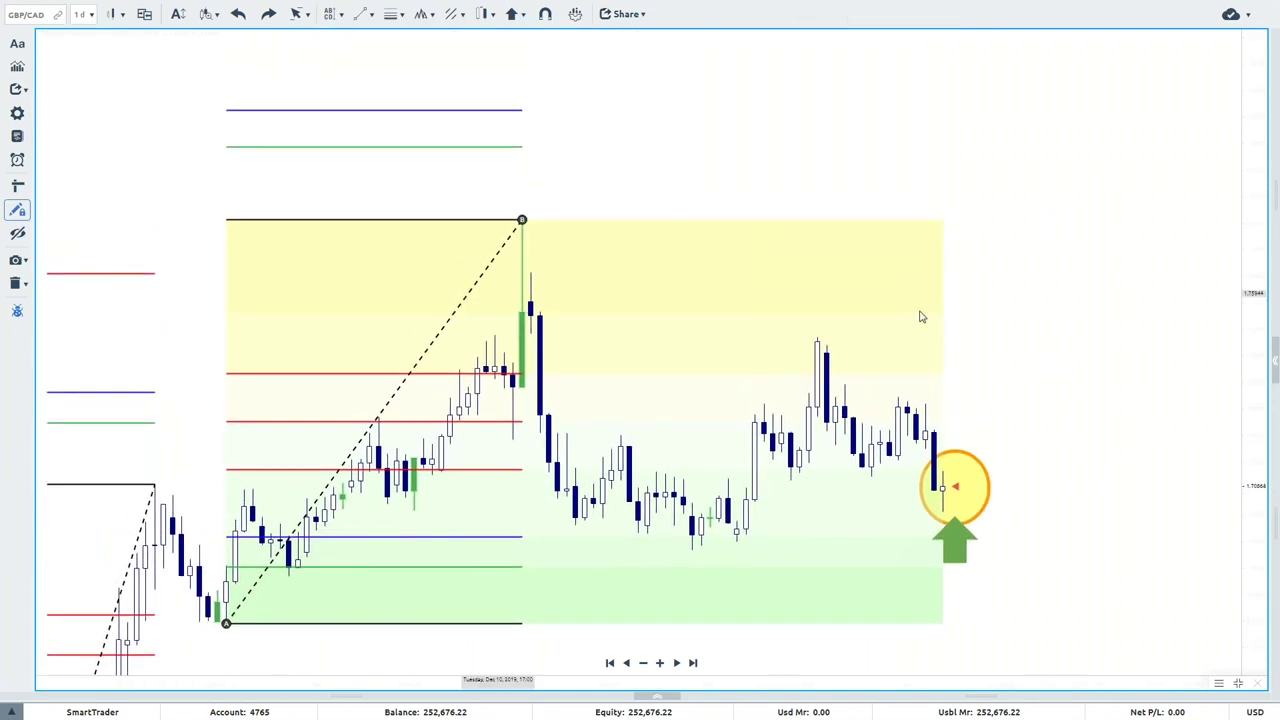
pyautogui.scroll(3, 1245, 570)
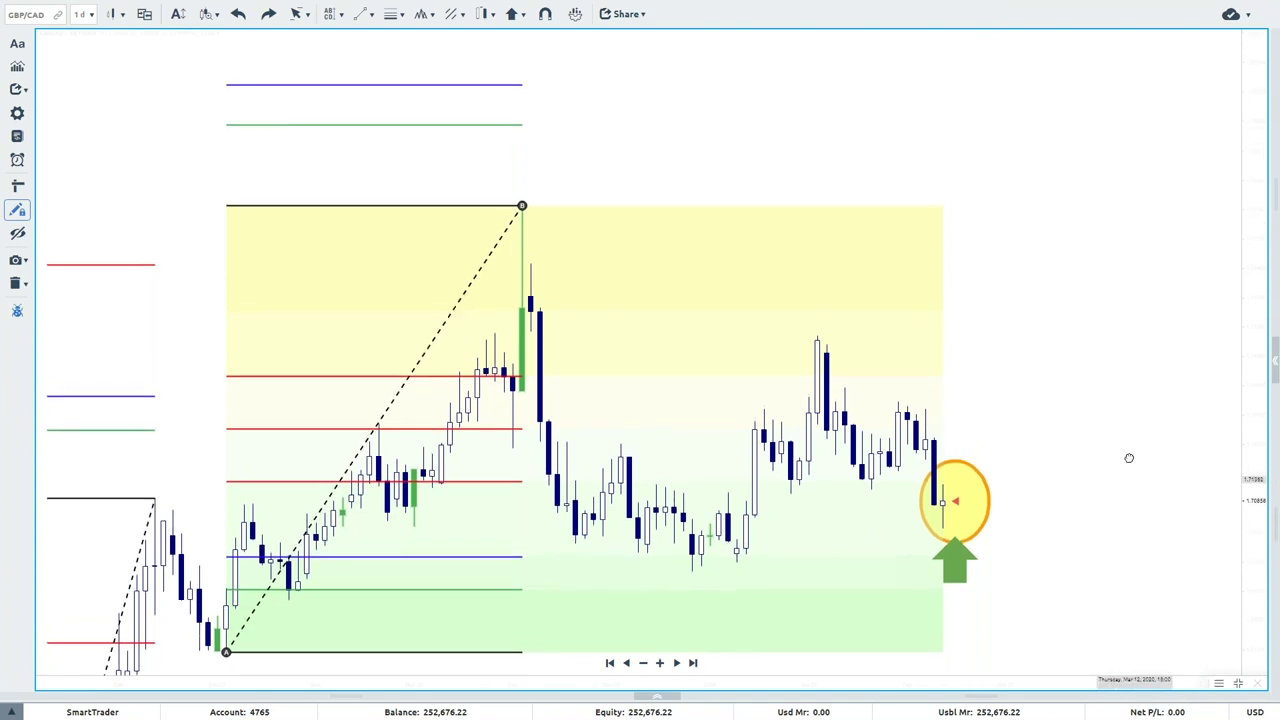
pyautogui.moveTo(1128, 454); pyautogui.dragTo(1122, 436)
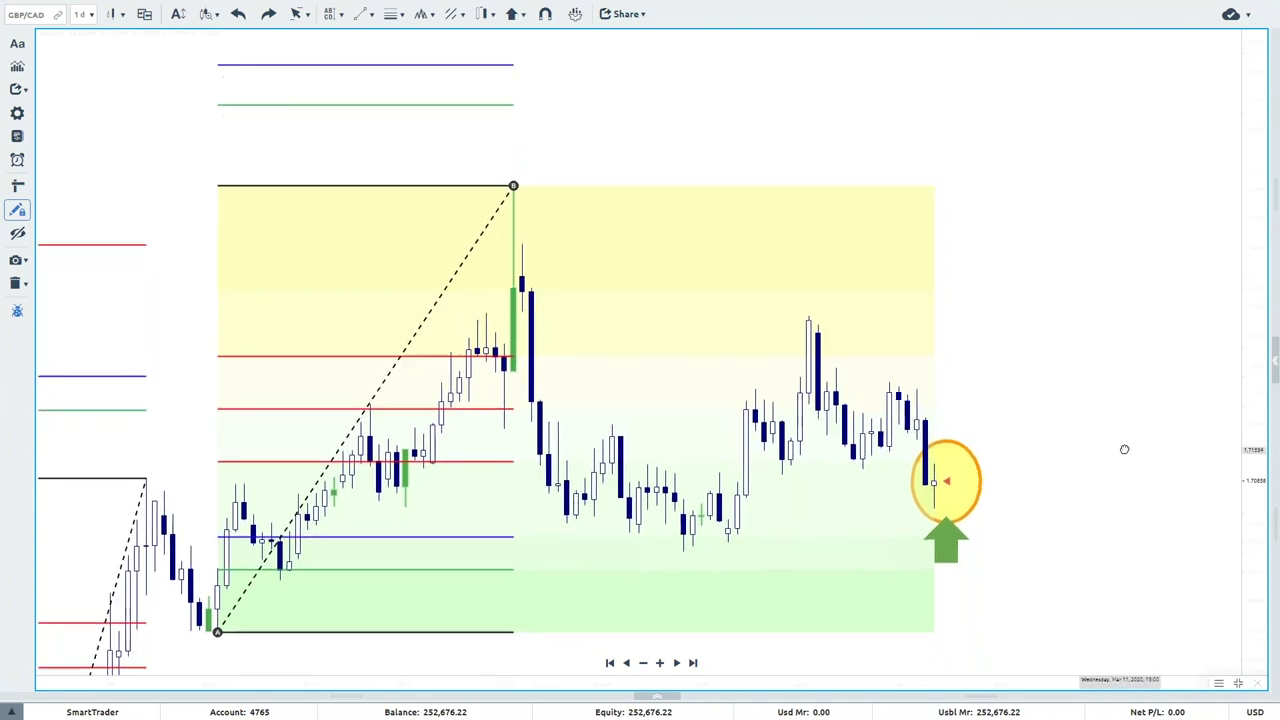
# Circle points A and B of the latest Smart Fib swing with small orange ellipses and reset the drawing tool.
pyautogui.click(370, 18)
pyautogui.click(388, 145)
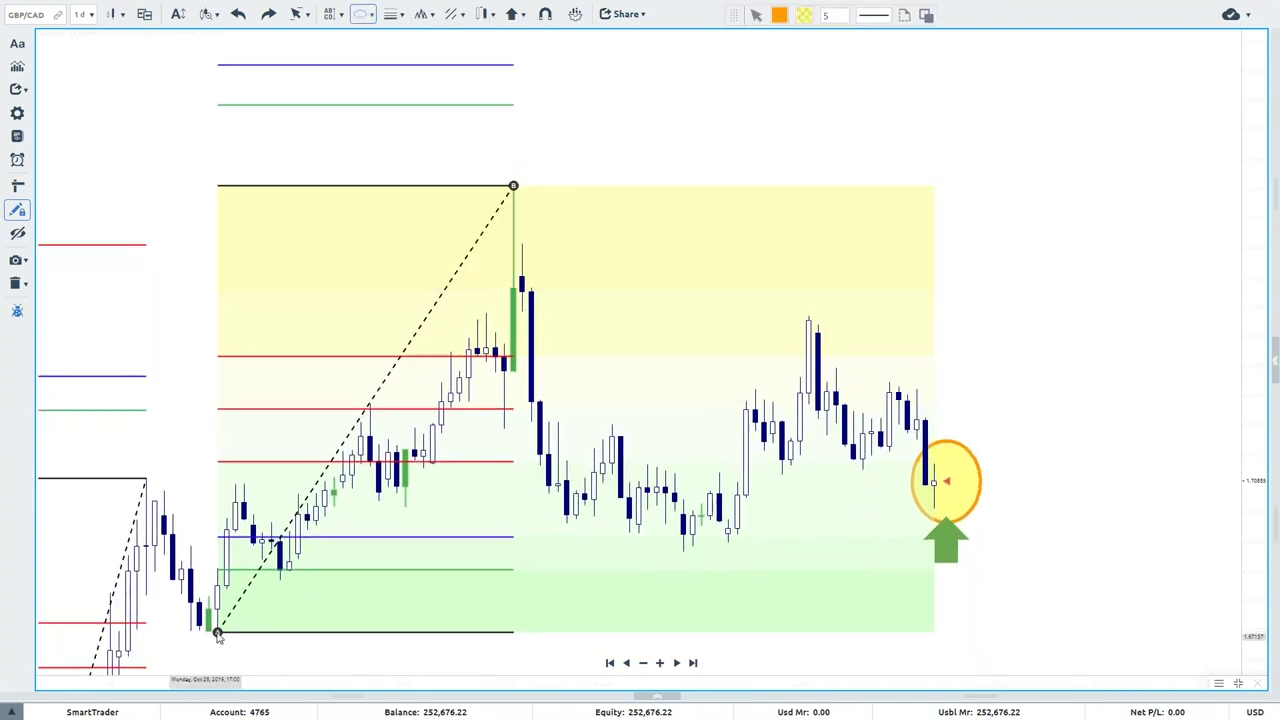
pyautogui.moveTo(218, 636); pyautogui.dragTo(230, 646)
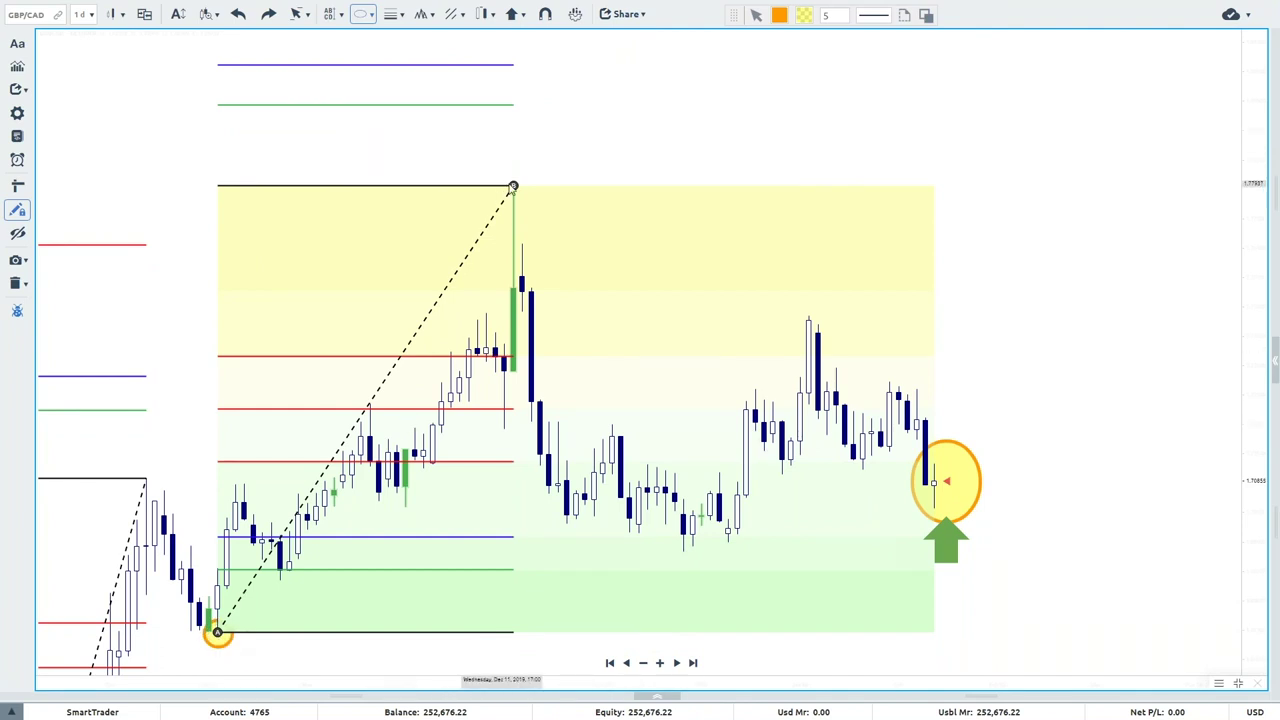
pyautogui.moveTo(513, 186); pyautogui.dragTo(527, 200)
pyautogui.rightClick(929, 100)
pyautogui.click(757, 136)
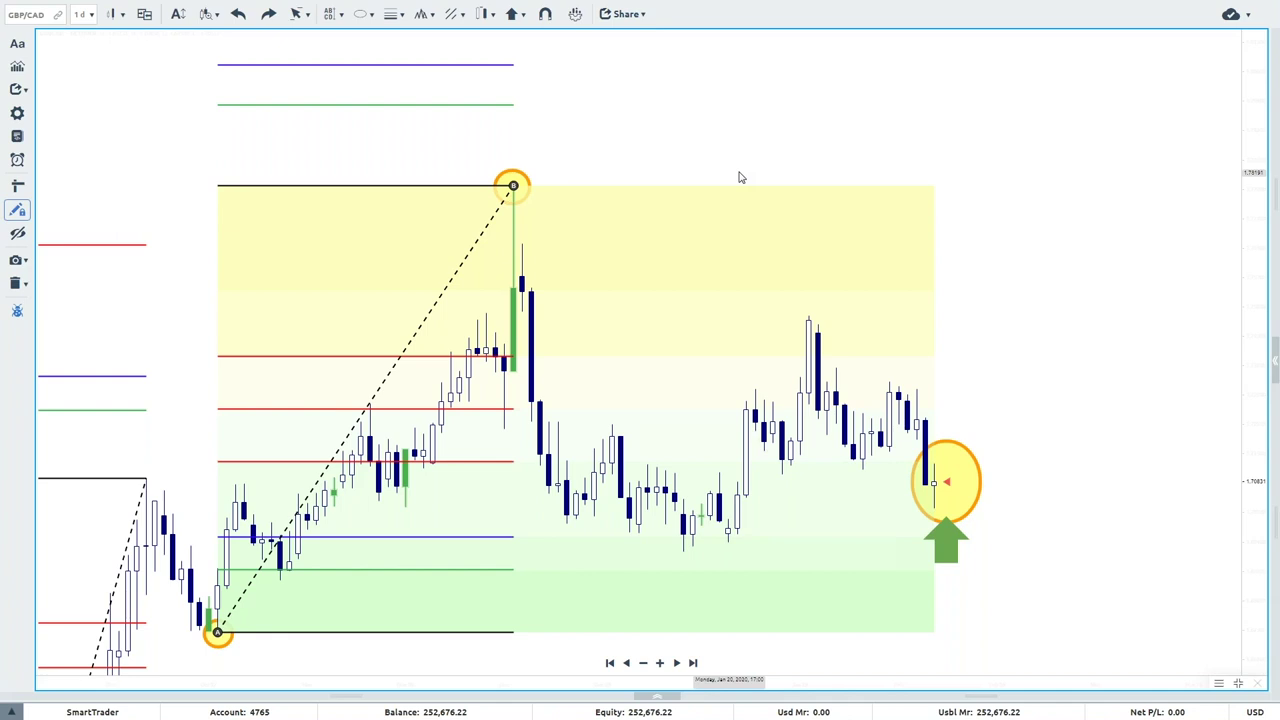
pyautogui.rightClick(742, 132)
pyautogui.click(760, 145)
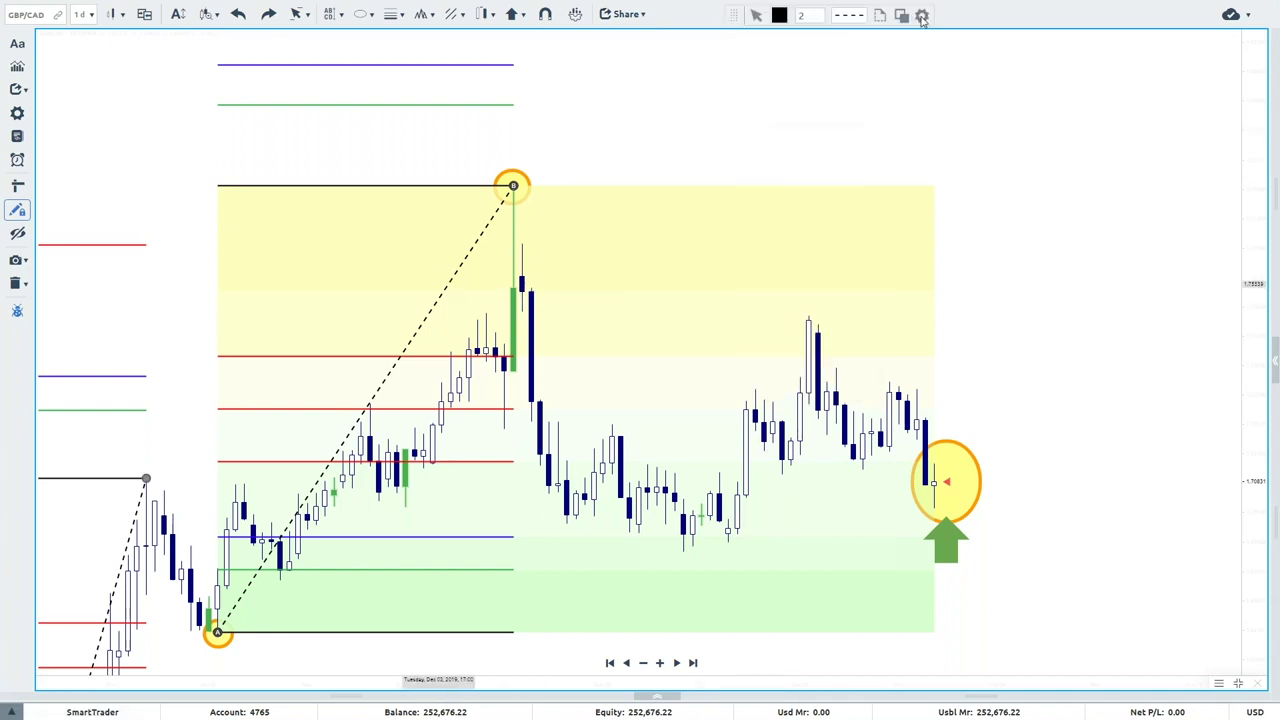
# Select all trading levels in the Smart Fibonacci properties and close the dialog without saving.
pyautogui.click(922, 16)
pyautogui.press('Escape')
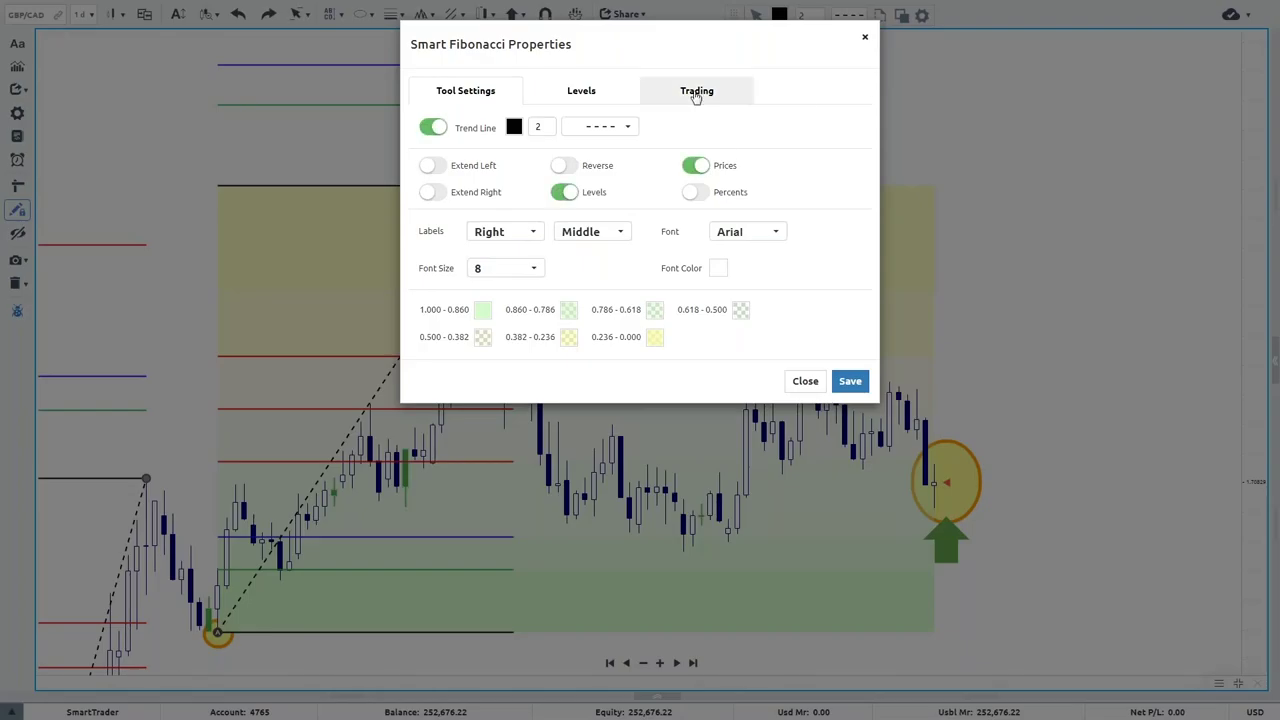
pyautogui.click(697, 90)
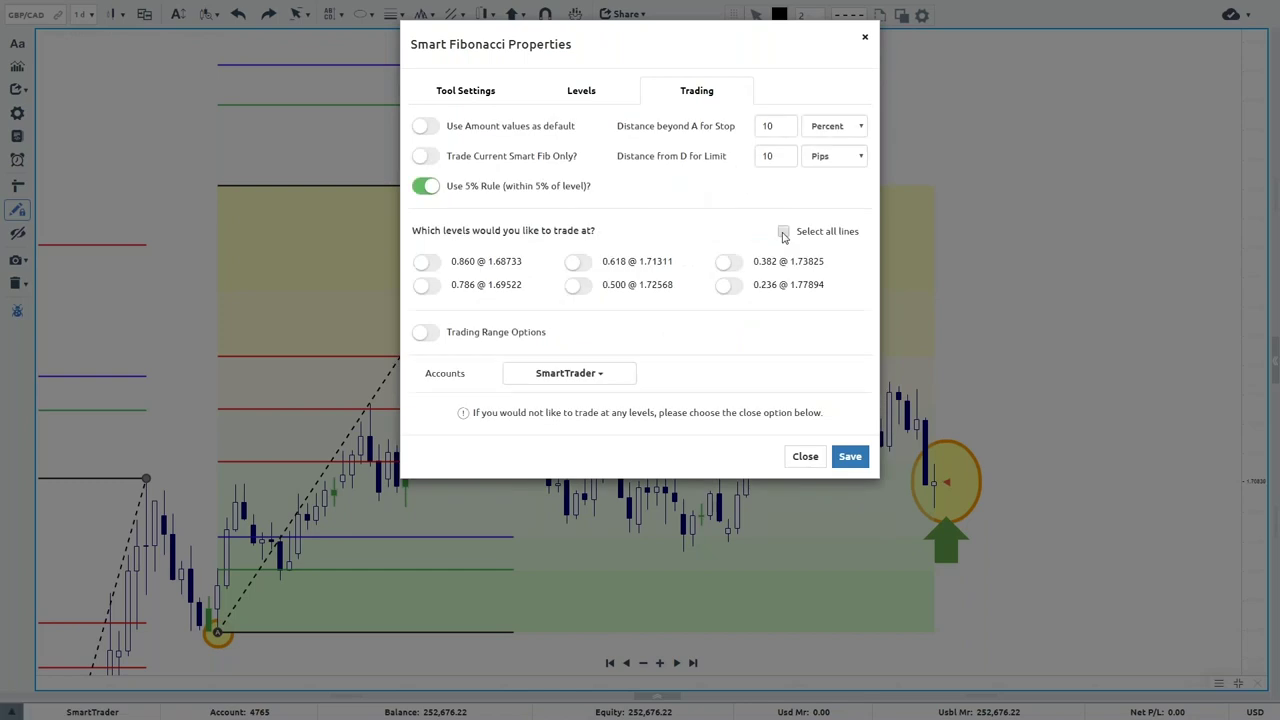
pyautogui.click(783, 233)
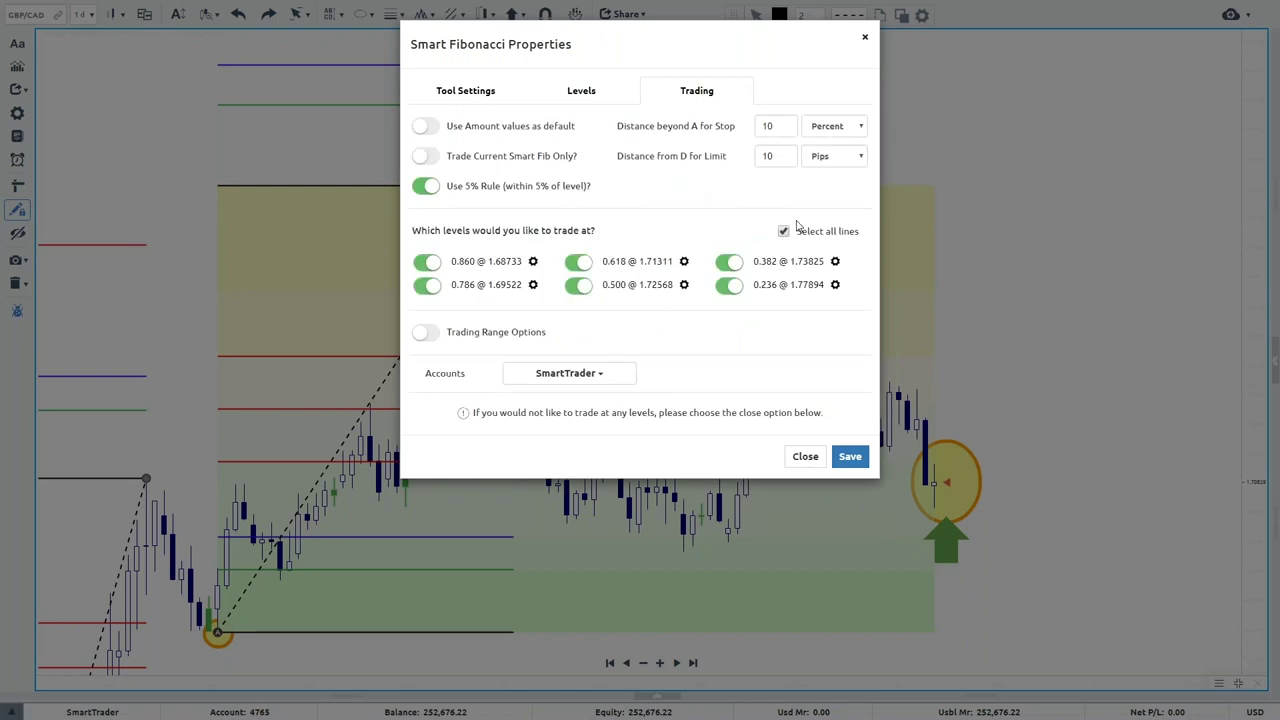
pyautogui.click(805, 456)
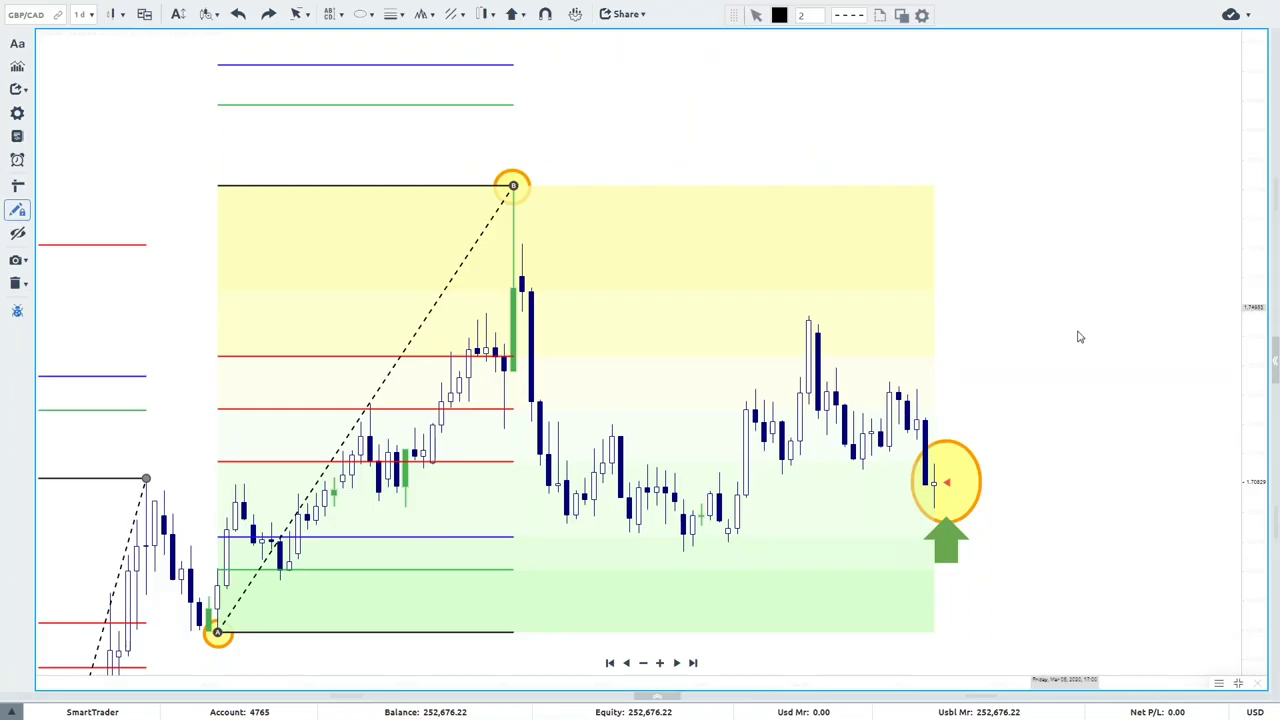
pyautogui.rightClick(1020, 118)
pyautogui.click(1063, 128)
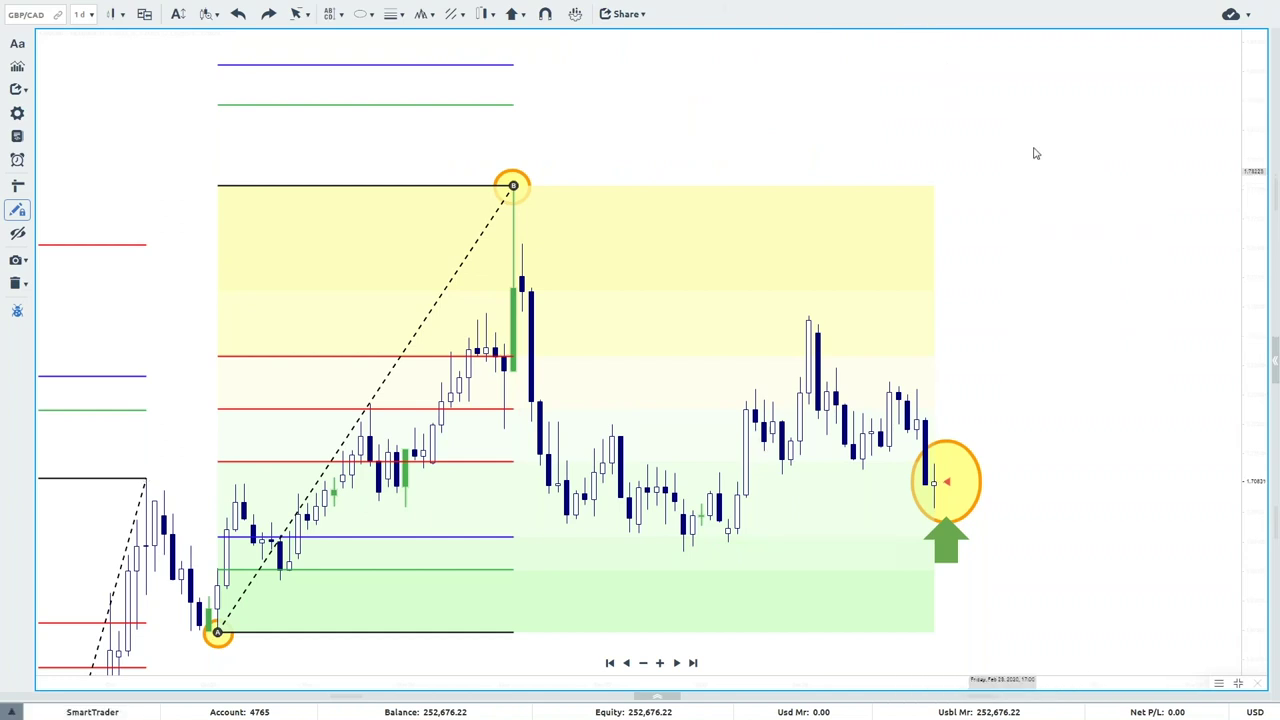
# Move the orange ellipse and green up arrow from the latest candle to the earlier low just before the sharp rebound.
pyautogui.moveTo(968, 517)
pyautogui.mouseDown()
pyautogui.moveTo(666, 513)
pyautogui.moveTo(717, 483)
pyautogui.mouseUp()
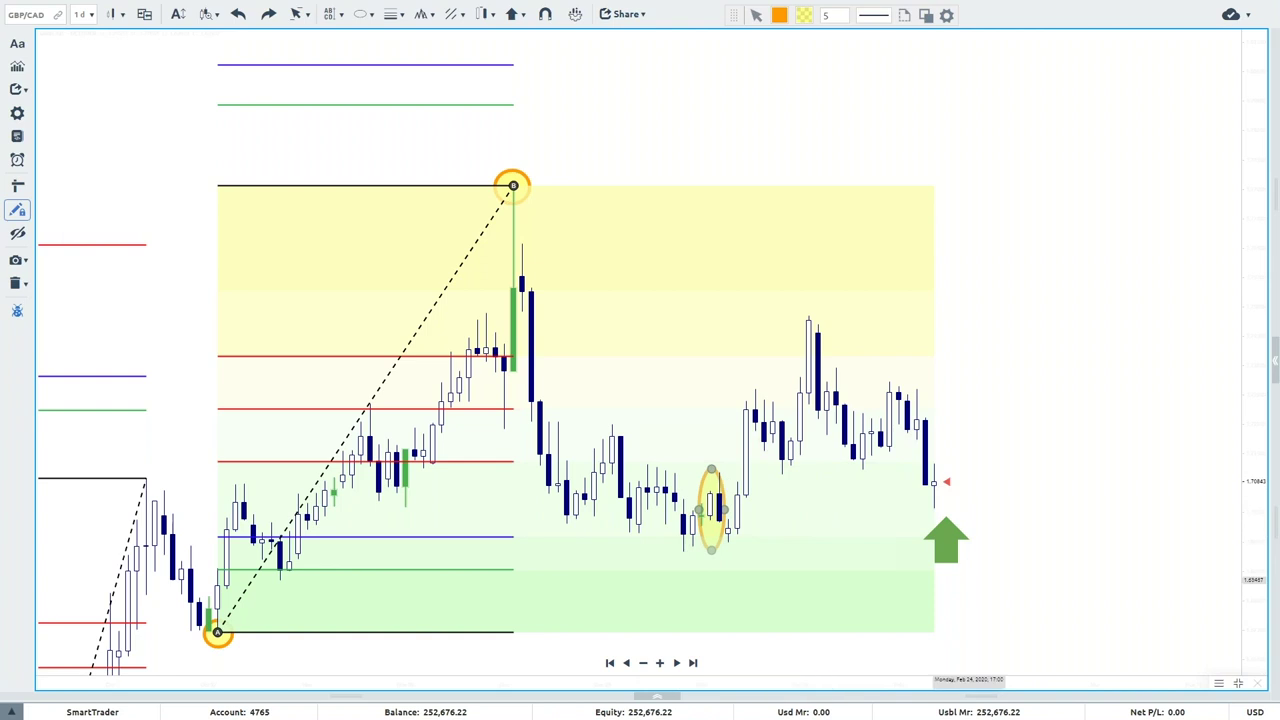
pyautogui.moveTo(945, 545)
pyautogui.mouseDown()
pyautogui.moveTo(713, 594)
pyautogui.moveTo(713, 580)
pyautogui.mouseUp()
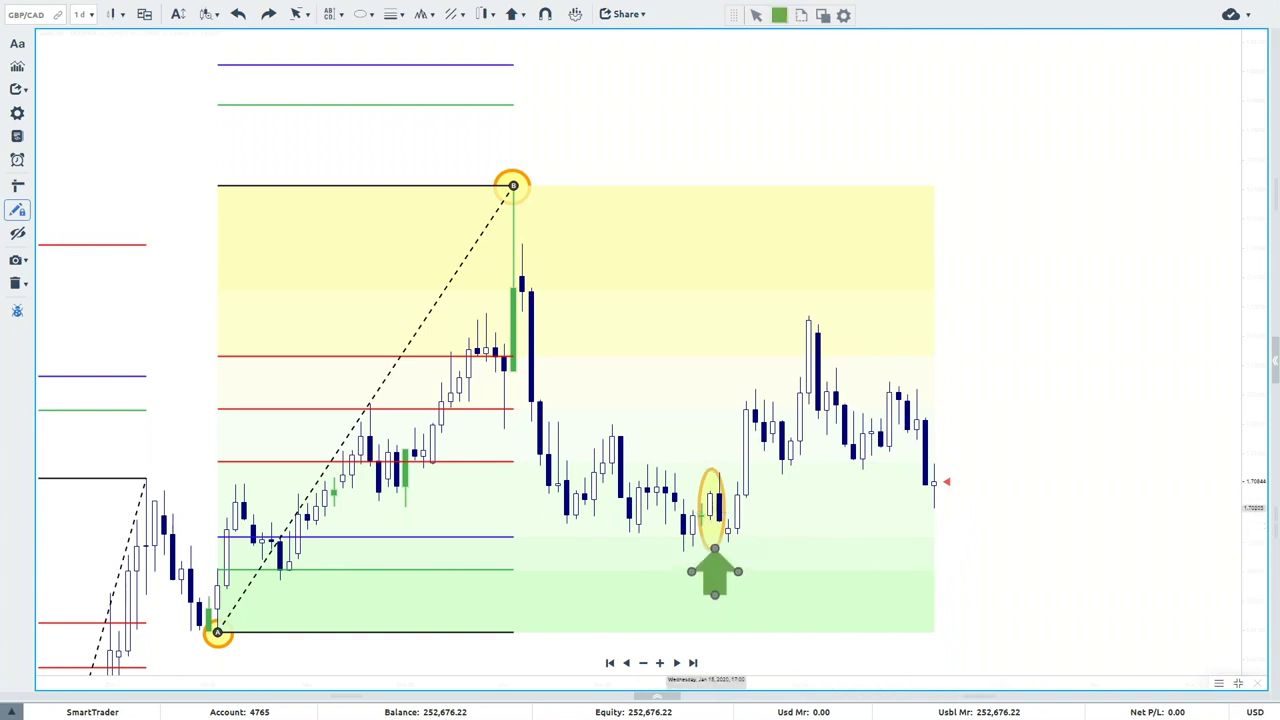
pyautogui.rightClick(921, 76)
pyautogui.click(954, 92)
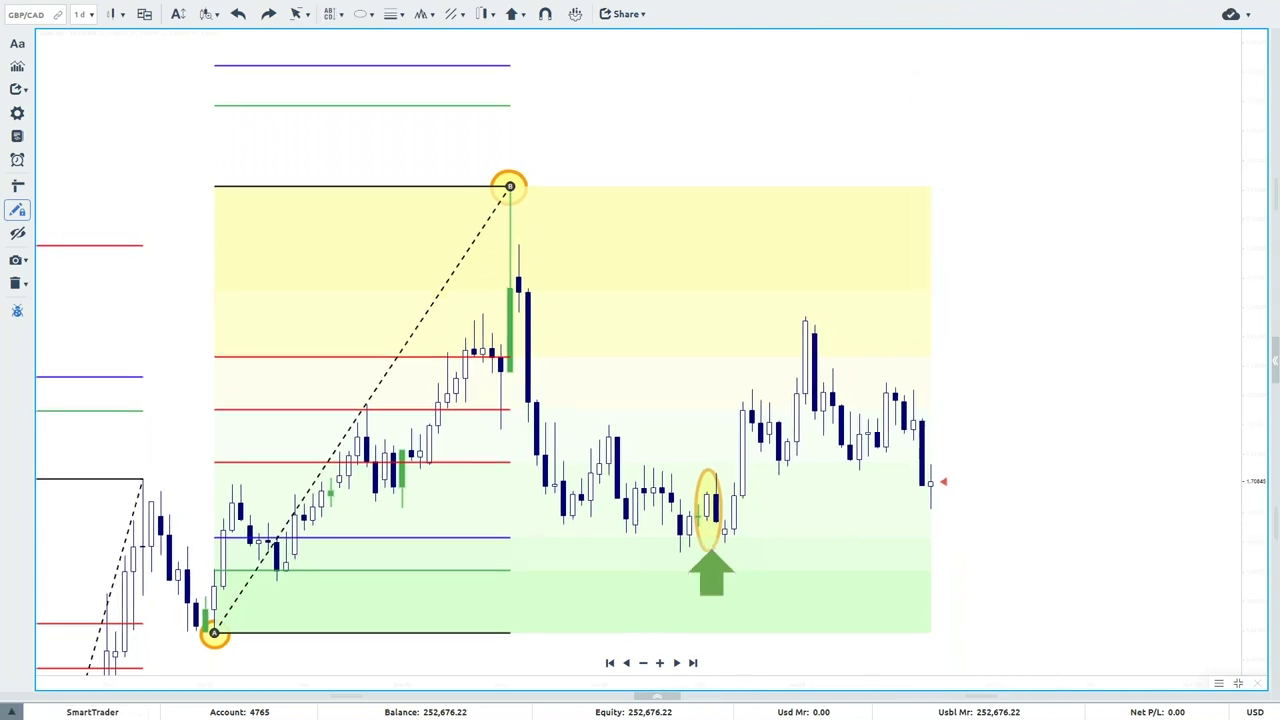
# Draw an orange trend line, thickness 12, from point B to the low before the rebound, and swing its upper end down until nearly horizontal.
pyautogui.click(375, 15)
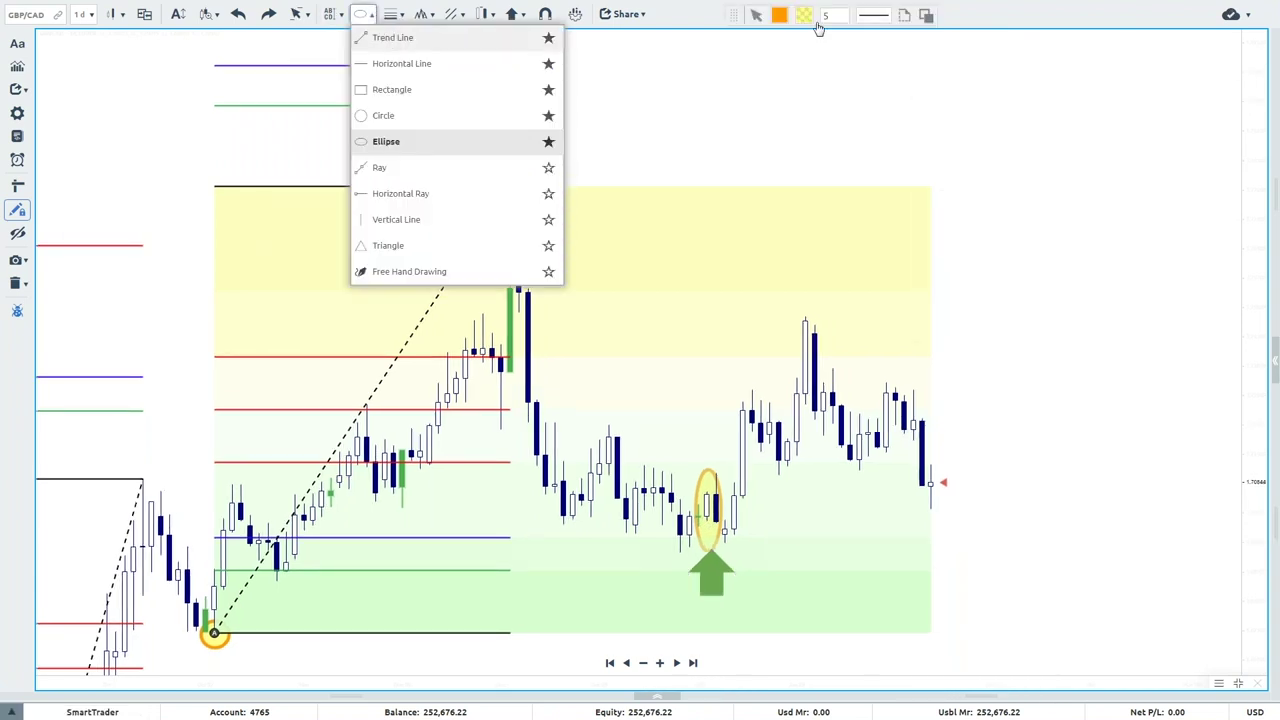
pyautogui.click(779, 14)
pyautogui.click(797, 53)
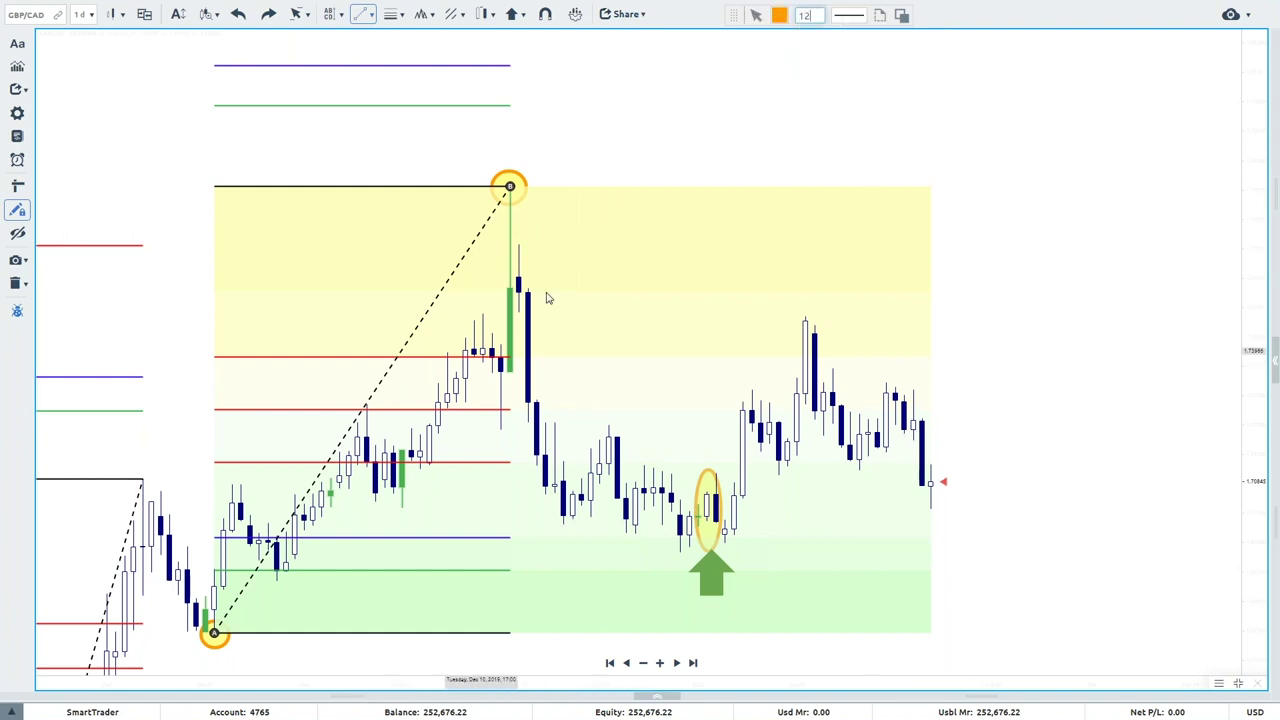
pyautogui.moveTo(491, 208)
pyautogui.mouseDown()
pyautogui.moveTo(314, 486)
pyautogui.moveTo(314, 543)
pyautogui.moveTo(514, 577)
pyautogui.moveTo(697, 566)
pyautogui.moveTo(681, 549)
pyautogui.mouseUp()
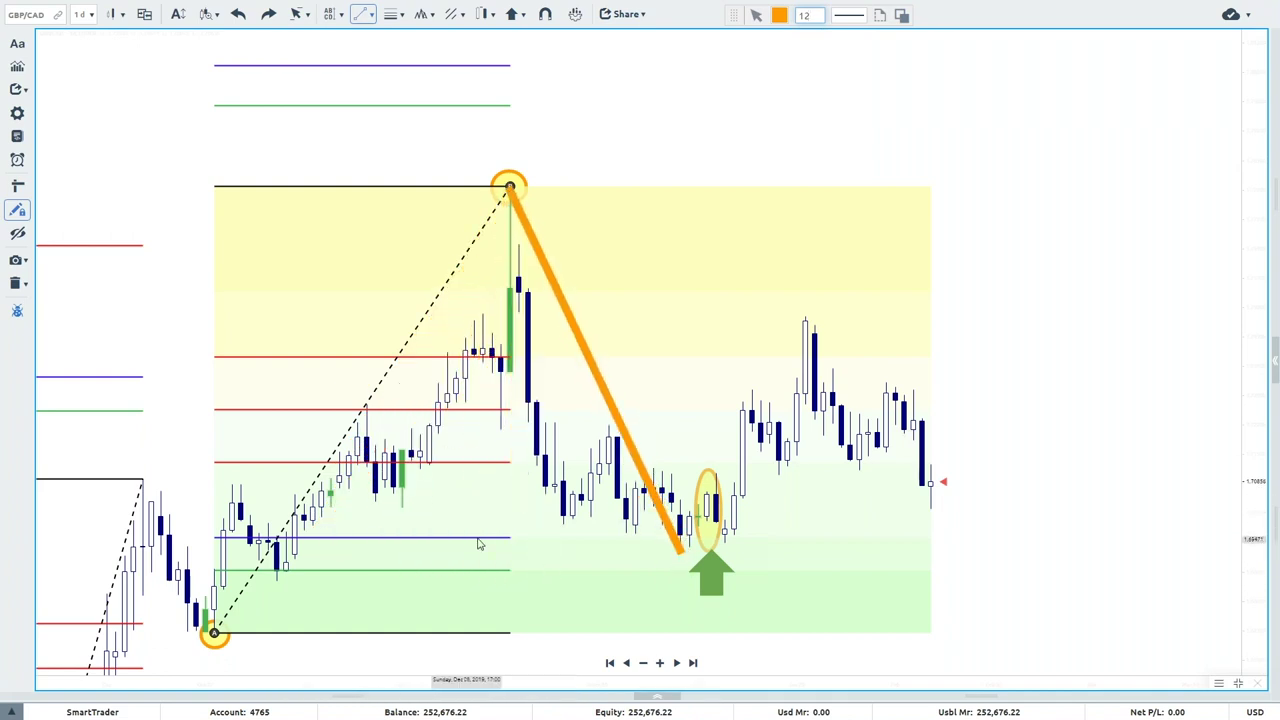
pyautogui.rightClick(1037, 180)
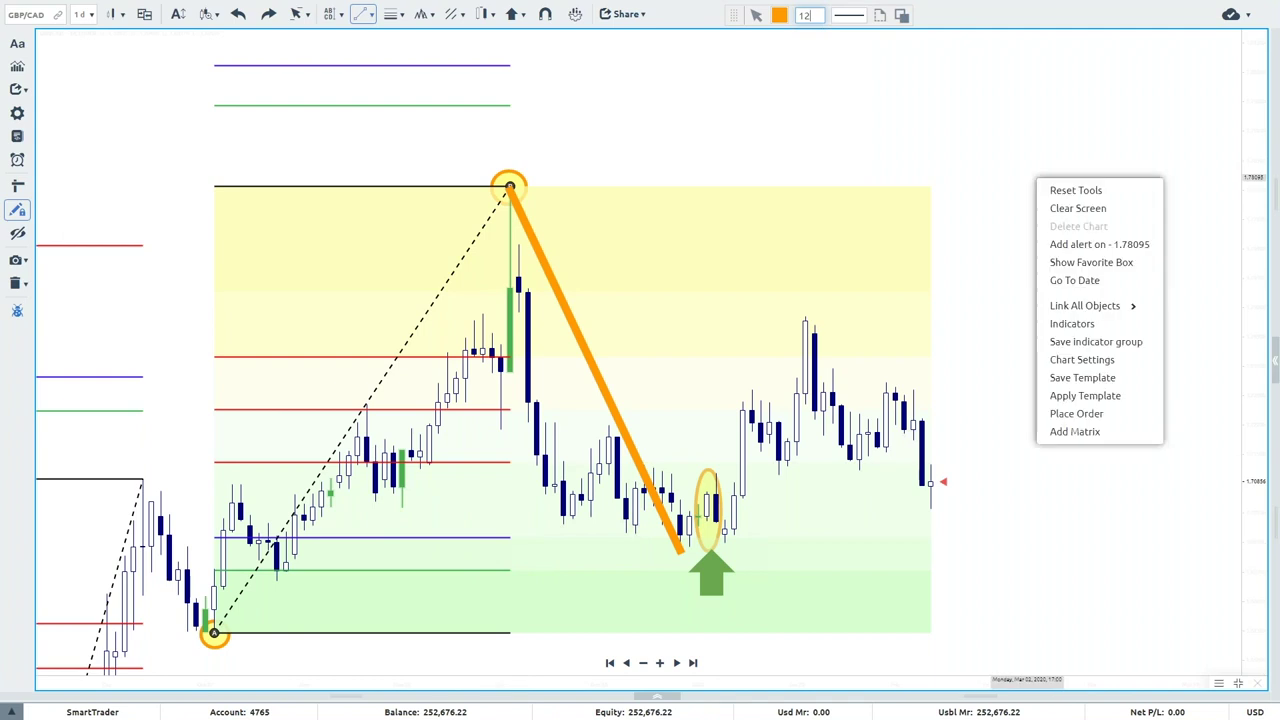
pyautogui.press('Escape')
pyautogui.click(509, 188)
pyautogui.moveTo(509, 188); pyautogui.dragTo(397, 550)
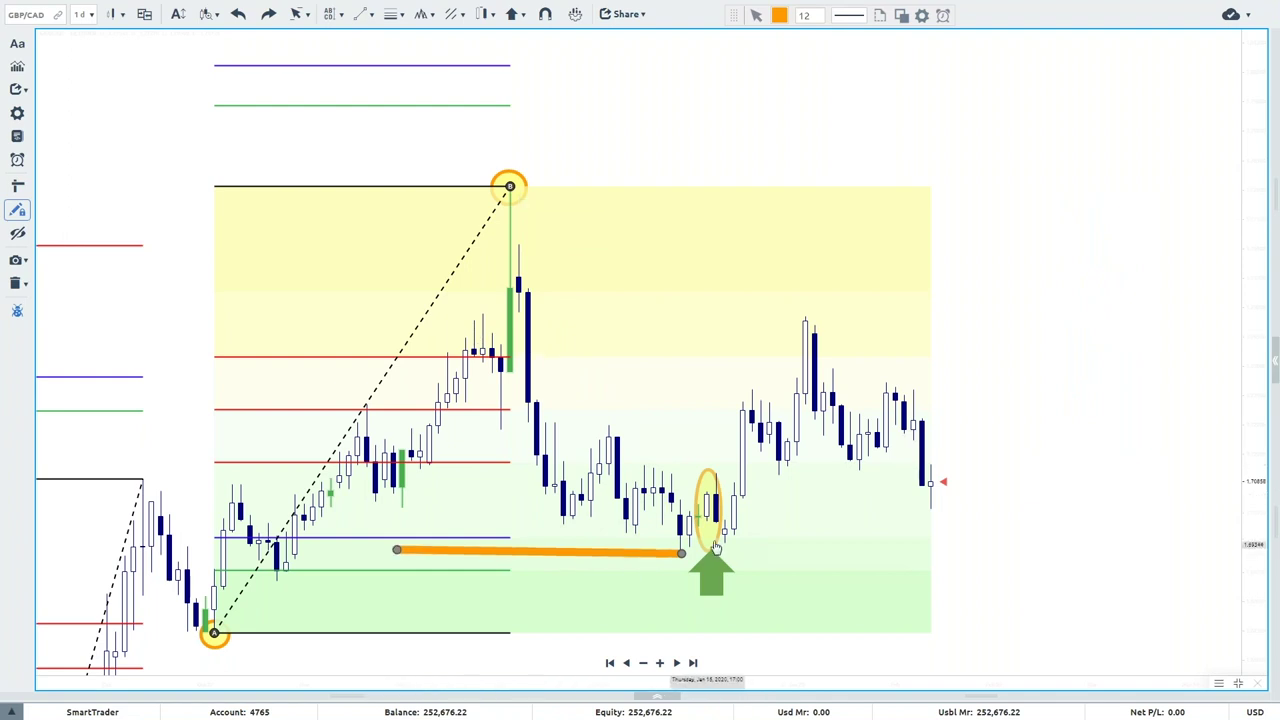
# Nudge the orange ellipse slightly upward over the candles above the green arrow and reset the tools.
pyautogui.moveTo(708, 525); pyautogui.dragTo(697, 525)
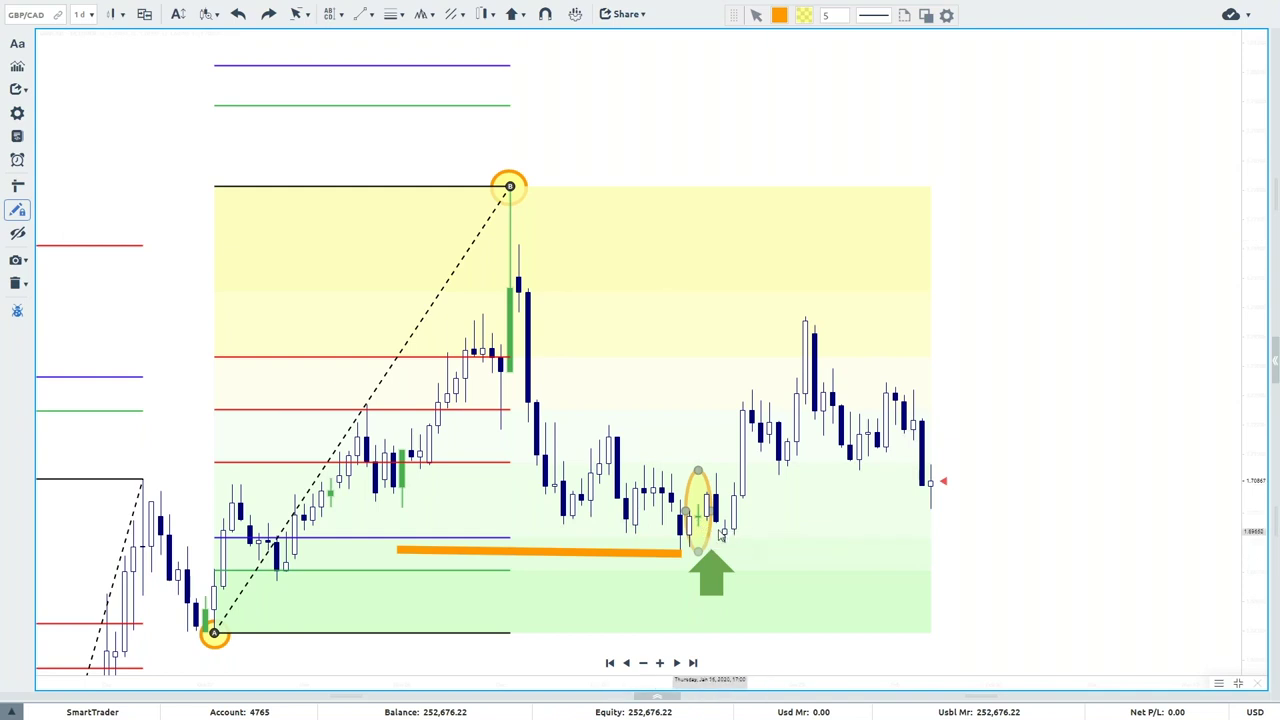
pyautogui.moveTo(698, 510); pyautogui.dragTo(708, 500)
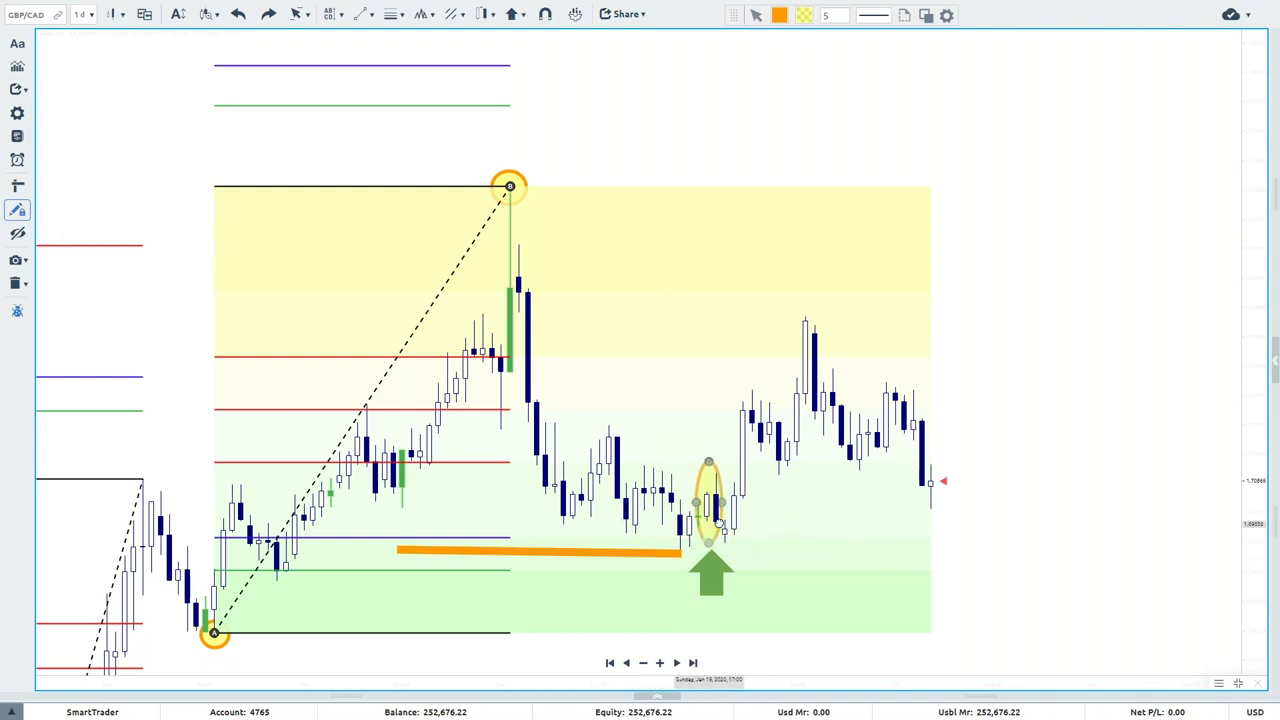
pyautogui.rightClick(786, 88)
pyautogui.click(822, 103)
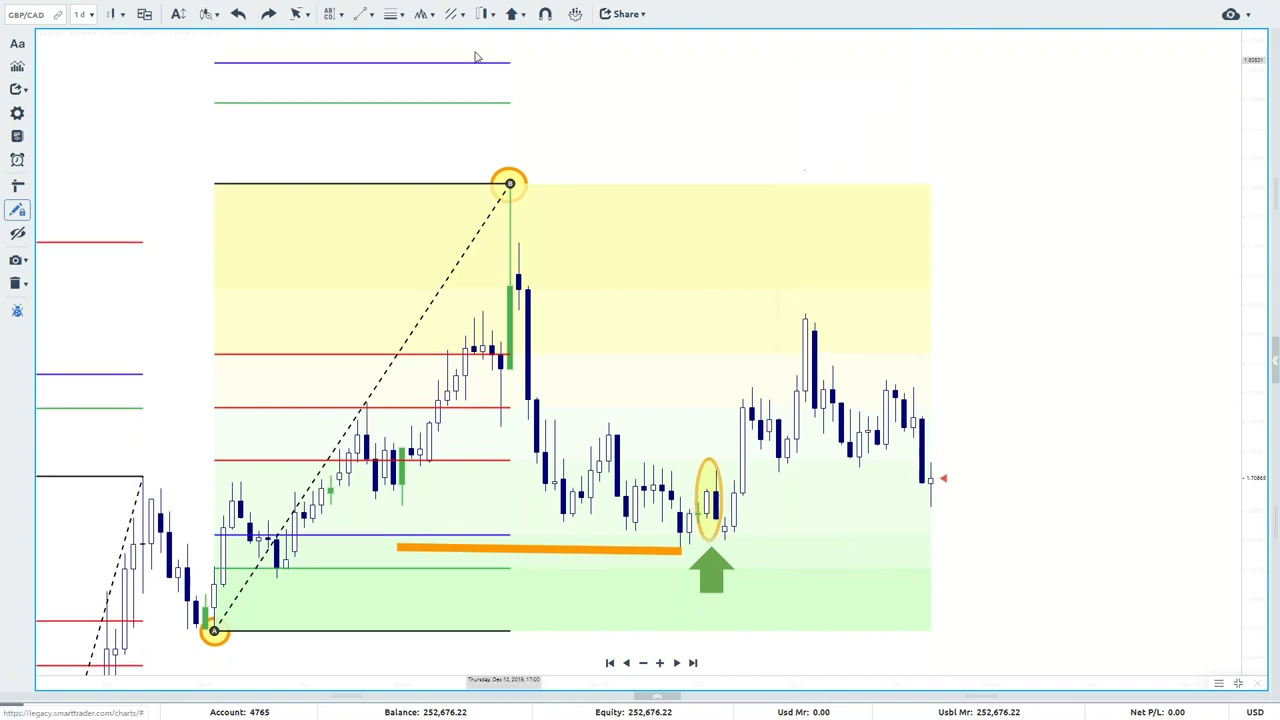
# Draw a cyan trend line, thickness 5, from point B down past the green arrow, and level the orange line beneath the lows.
pyautogui.click(362, 14)
pyautogui.click(385, 40)
pyautogui.click(779, 14)
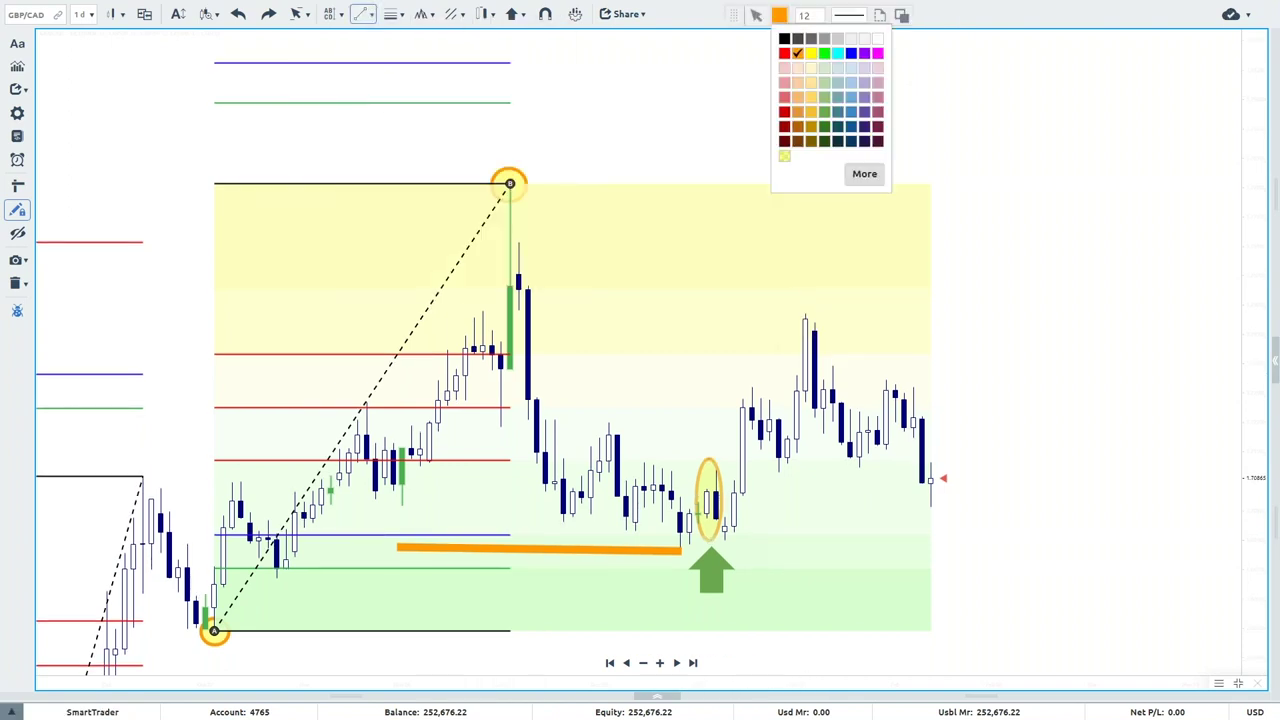
pyautogui.click(838, 55)
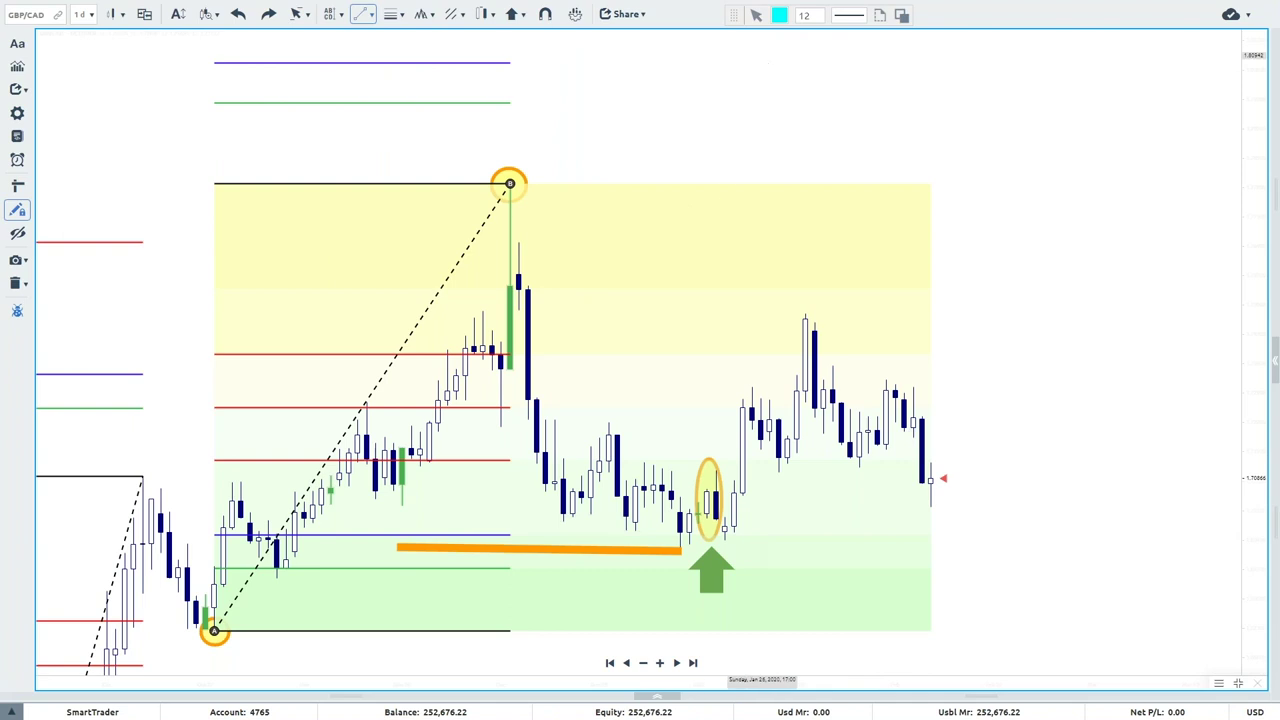
pyautogui.write('5')
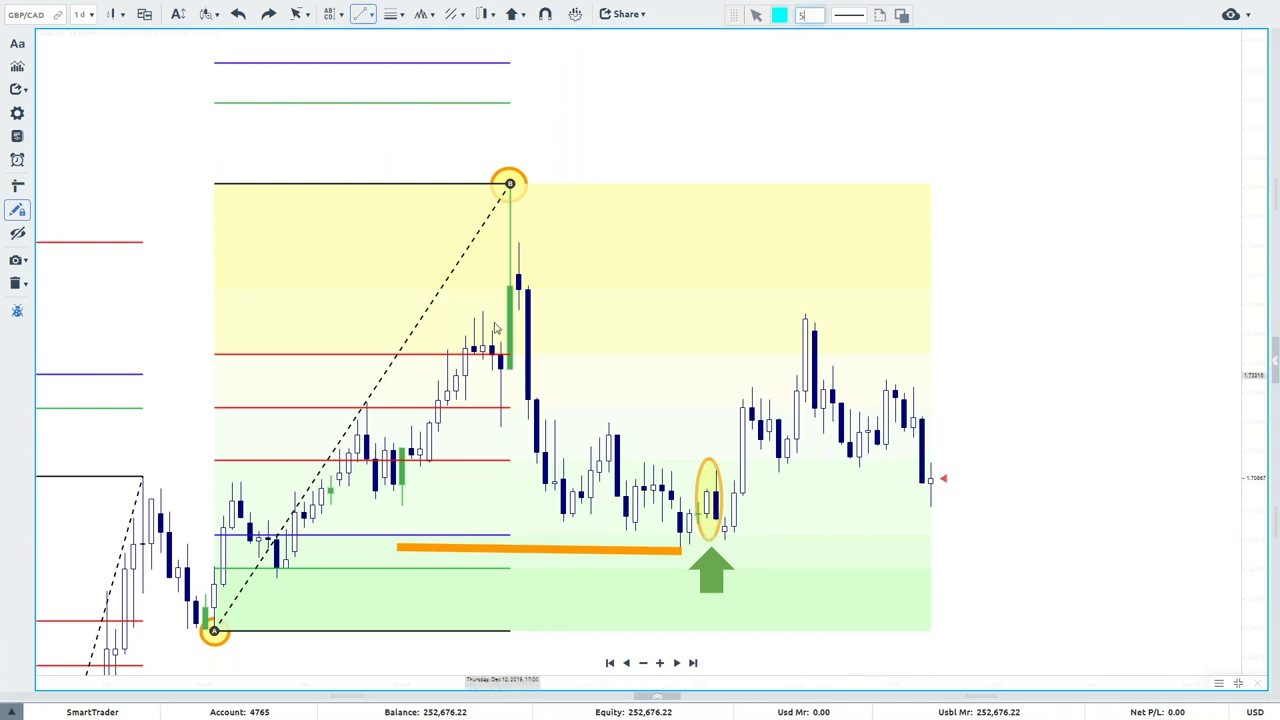
pyautogui.moveTo(509, 184); pyautogui.dragTo(743, 598)
pyautogui.rightClick(1072, 138)
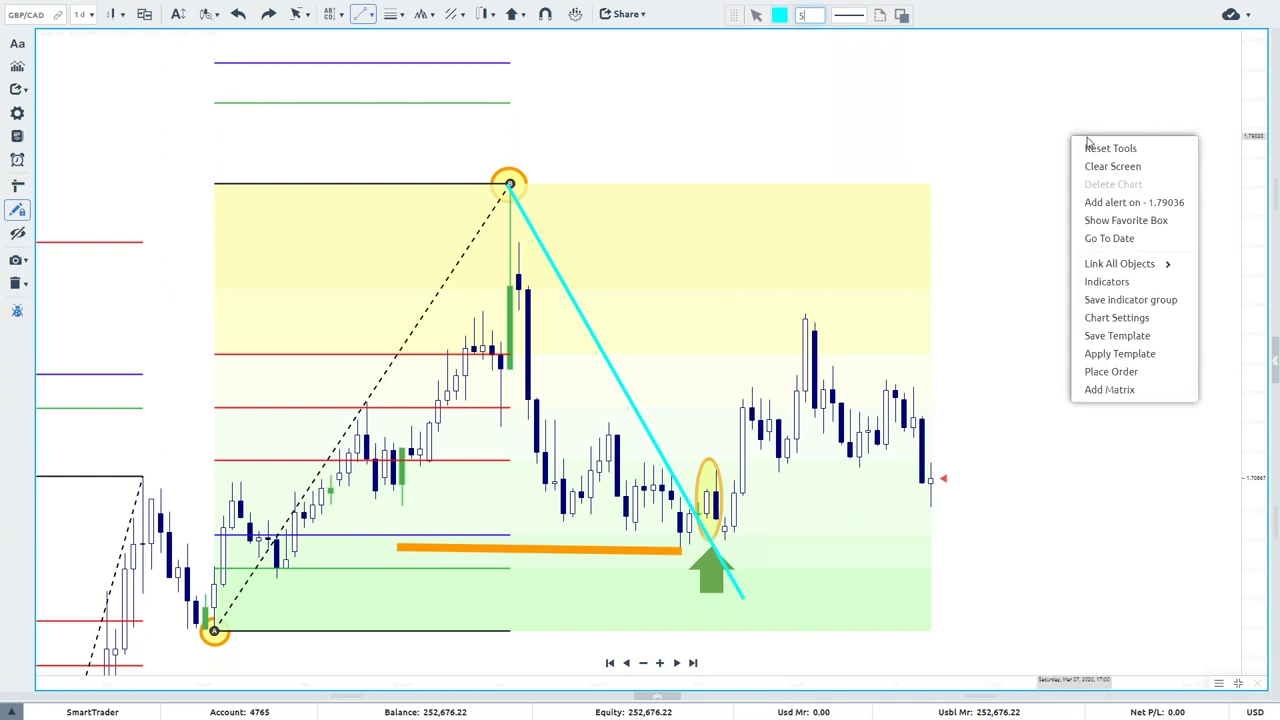
pyautogui.press('Escape')
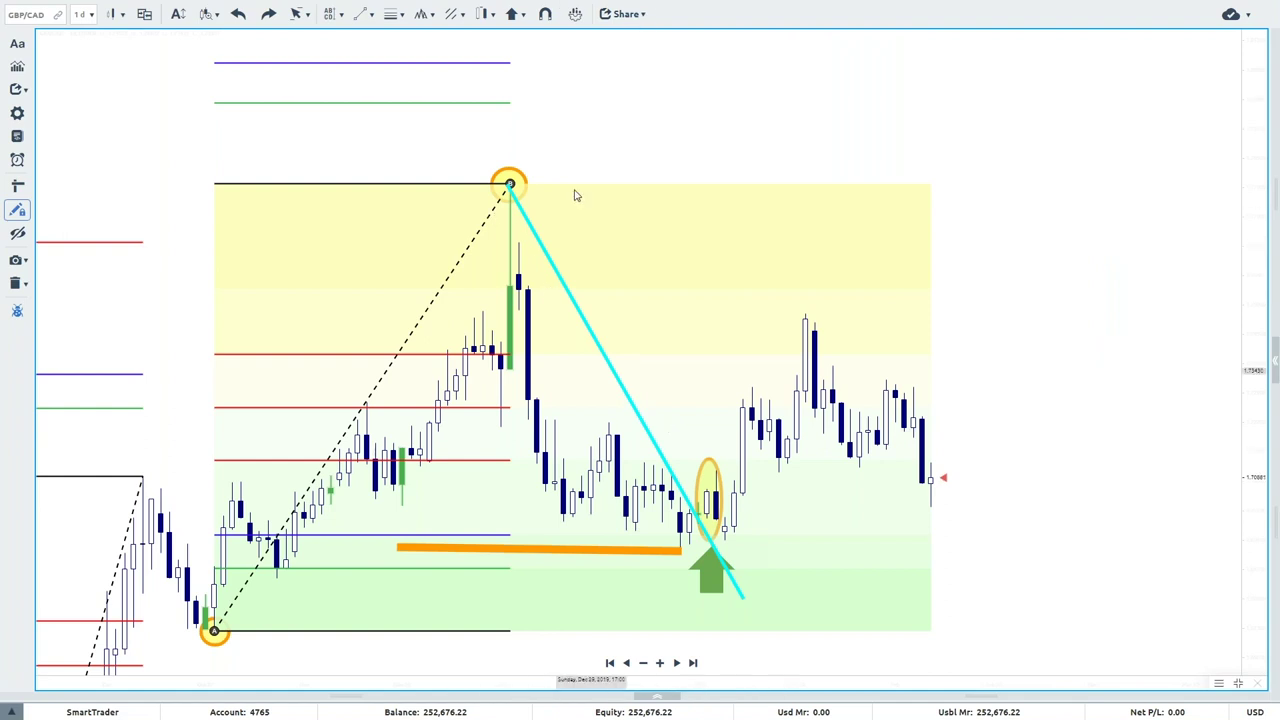
pyautogui.click(399, 551)
pyautogui.moveTo(396, 548); pyautogui.dragTo(397, 551)
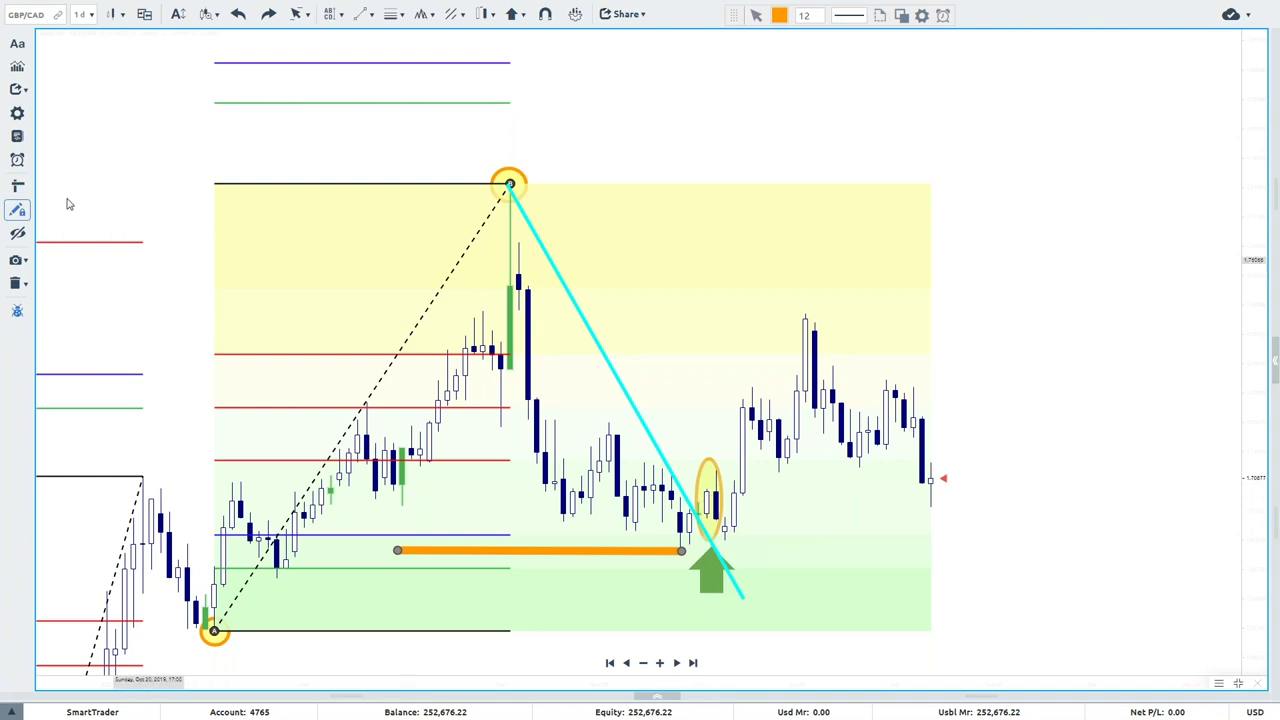
# Measure the price range from the circled mid-January candle to the late-January high.
pyautogui.click(17, 185)
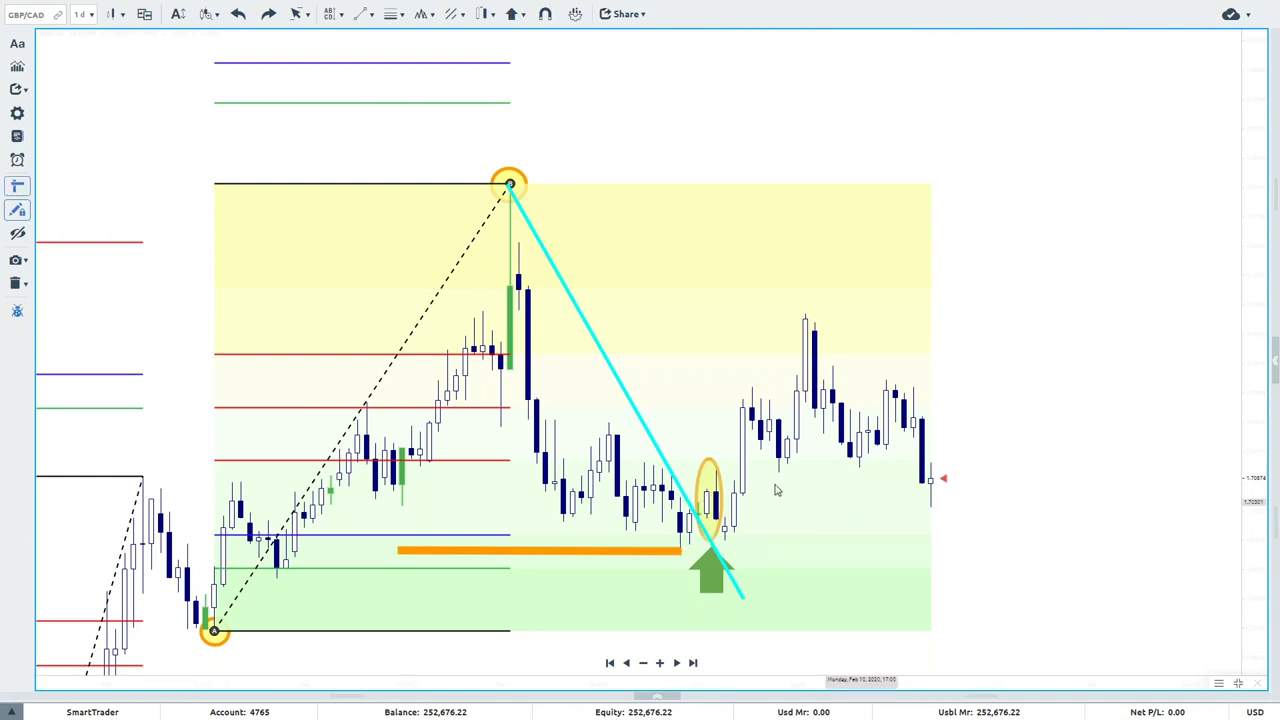
pyautogui.click(709, 495)
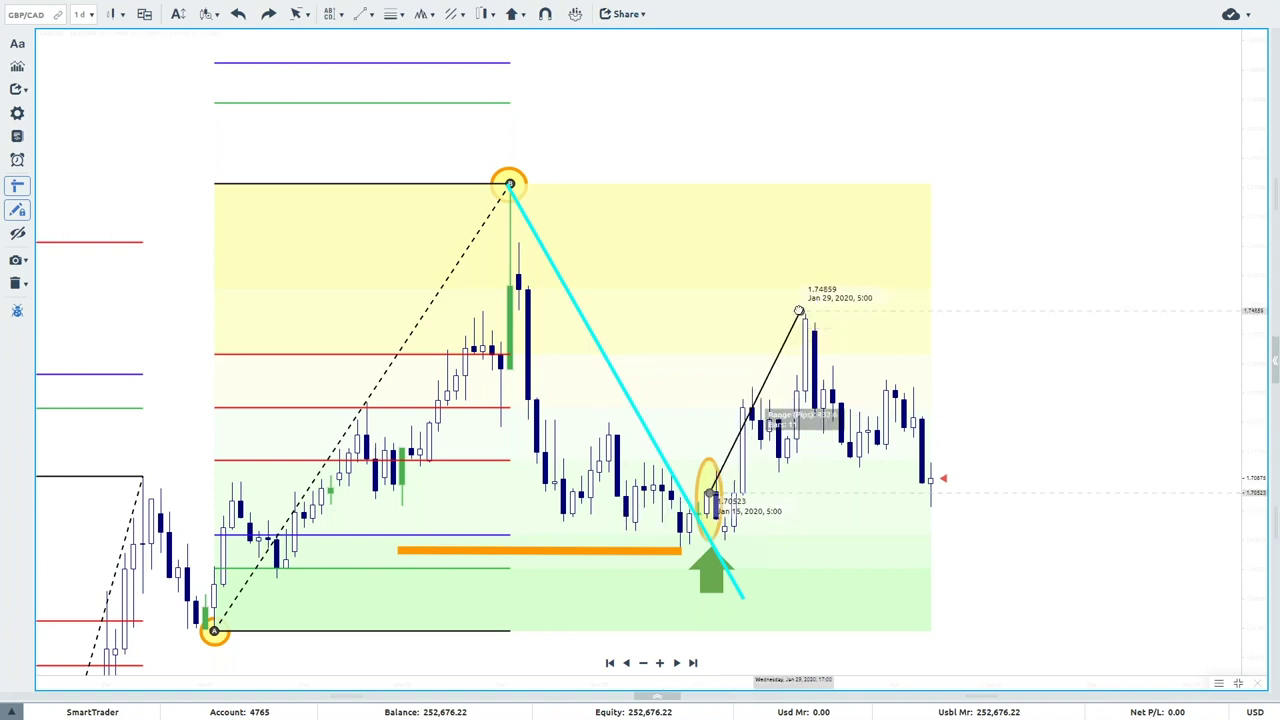
pyautogui.click(802, 313)
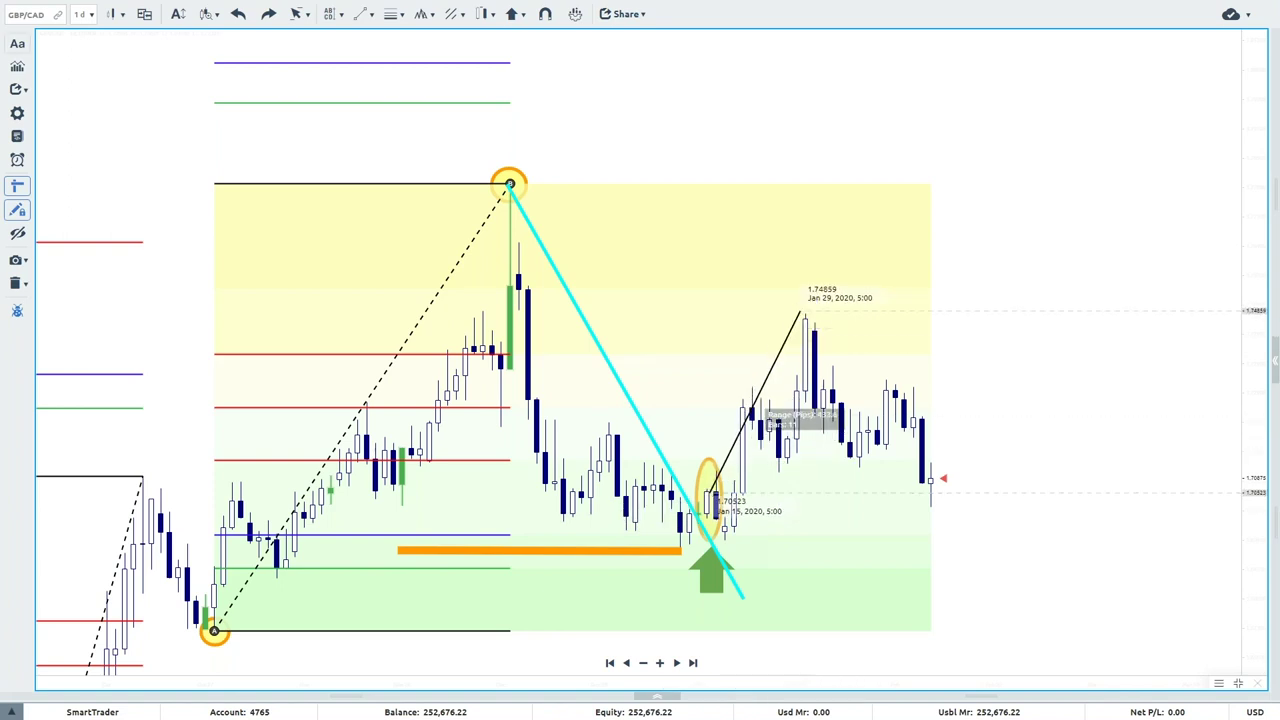
pyautogui.click(824, 320)
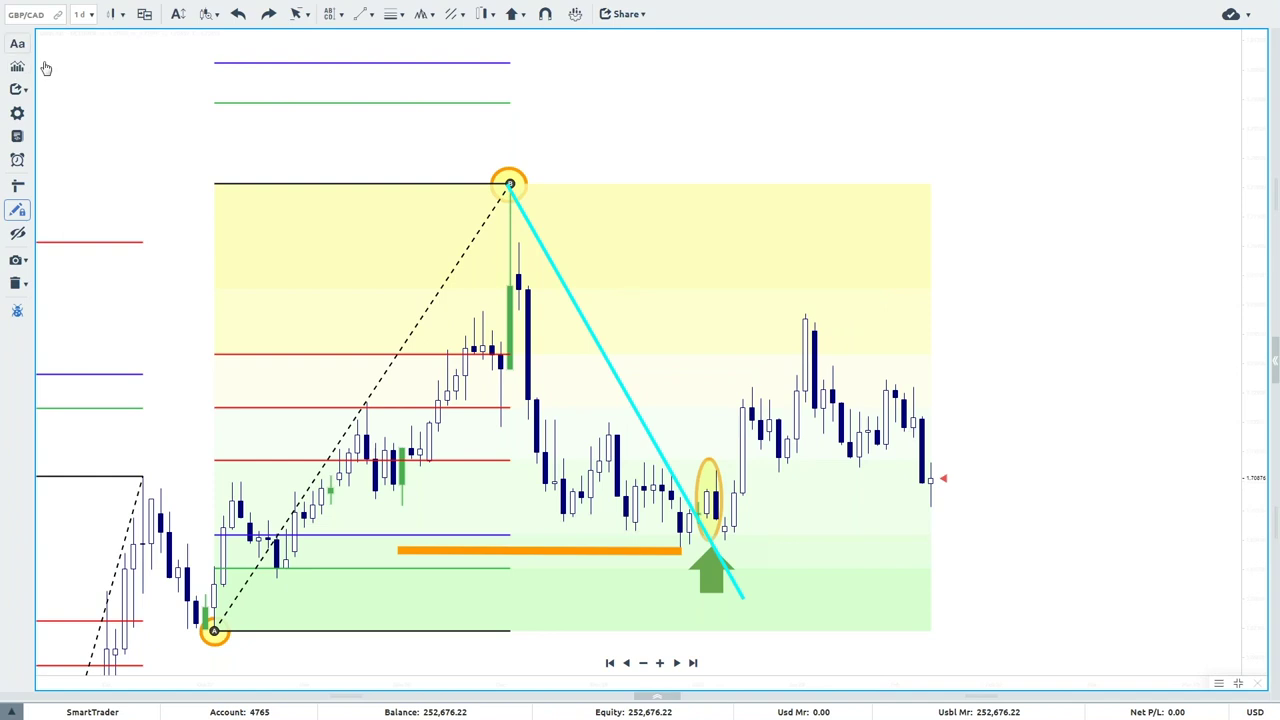
# Add the text "+433 PIPs" and "$4330 USD" on two lines between the cyan line and the late-January high.
pyautogui.click(680, 304)
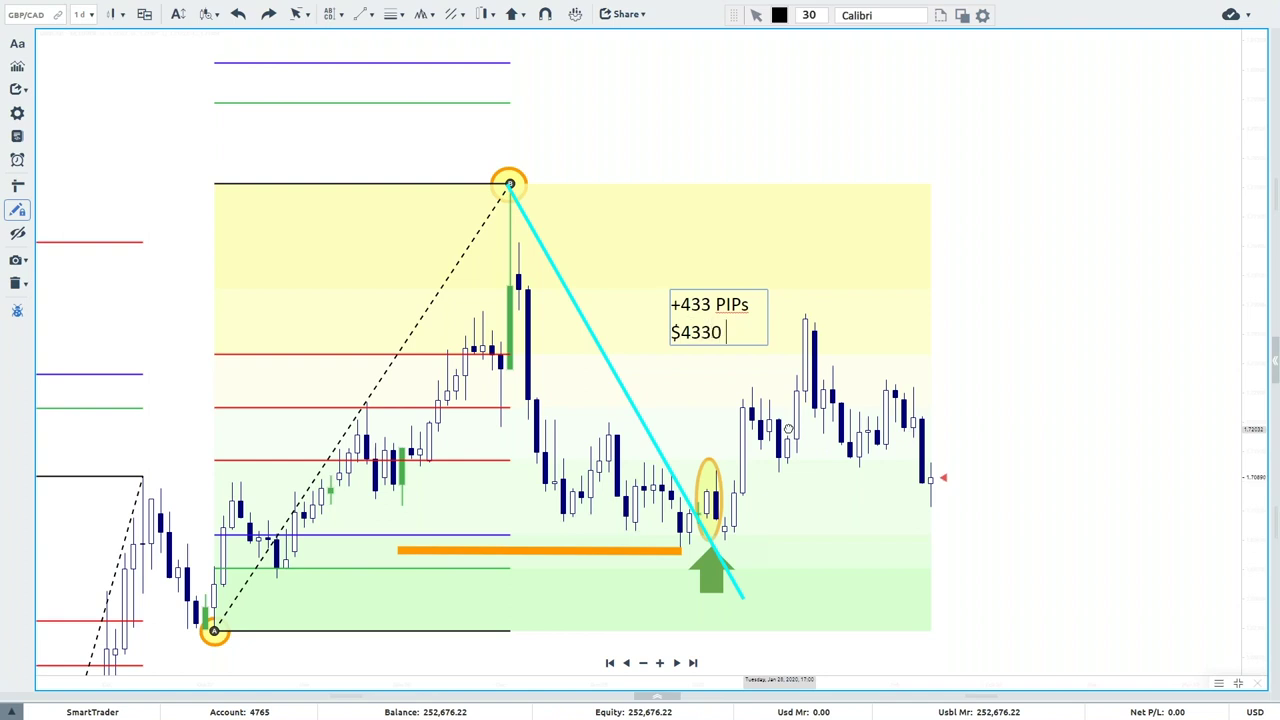
pyautogui.rightClick(978, 131)
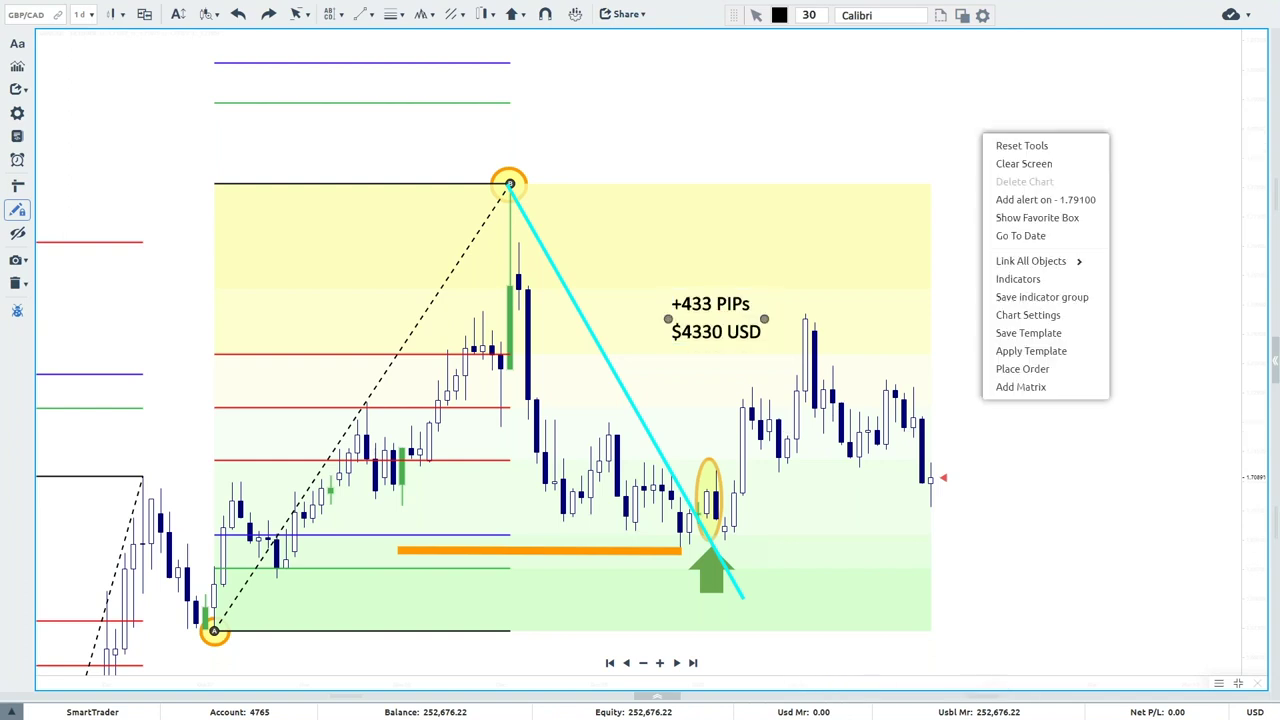
pyautogui.click(1034, 148)
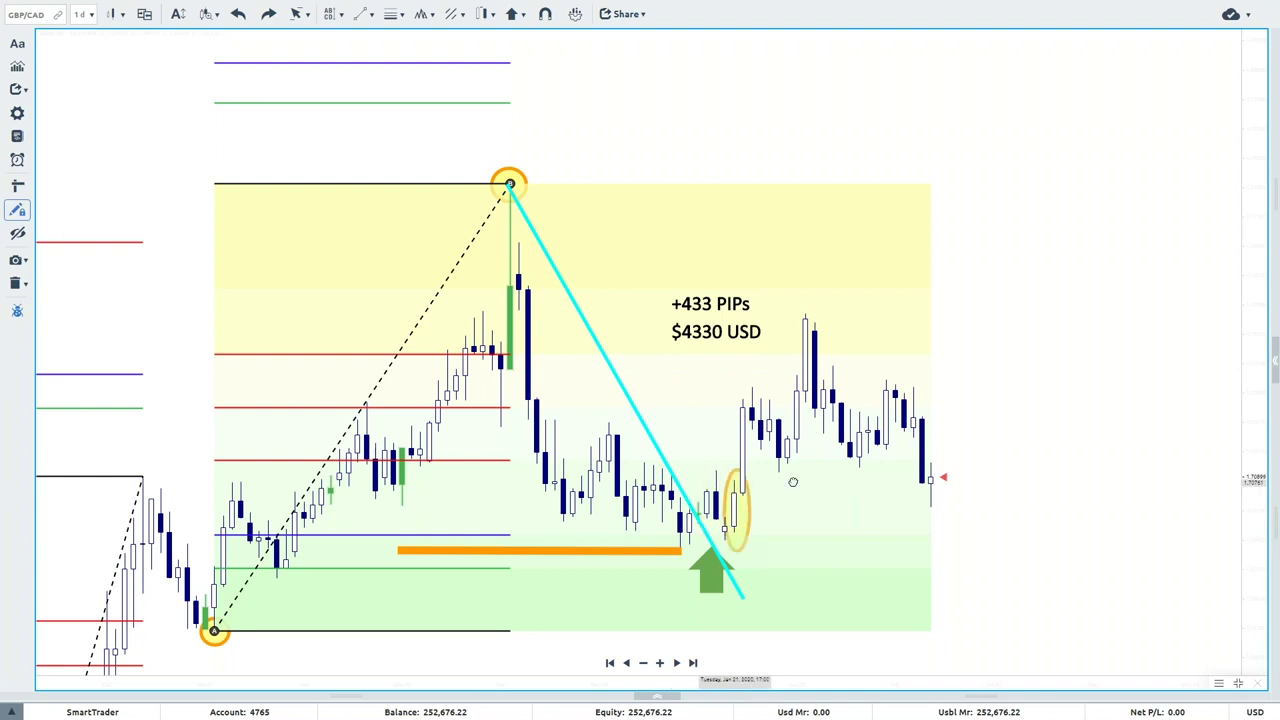
# Move the orange ellipse and the green up arrow to the latest candle.
pyautogui.click(713, 576)
pyautogui.moveTo(713, 576); pyautogui.dragTo(950, 544)
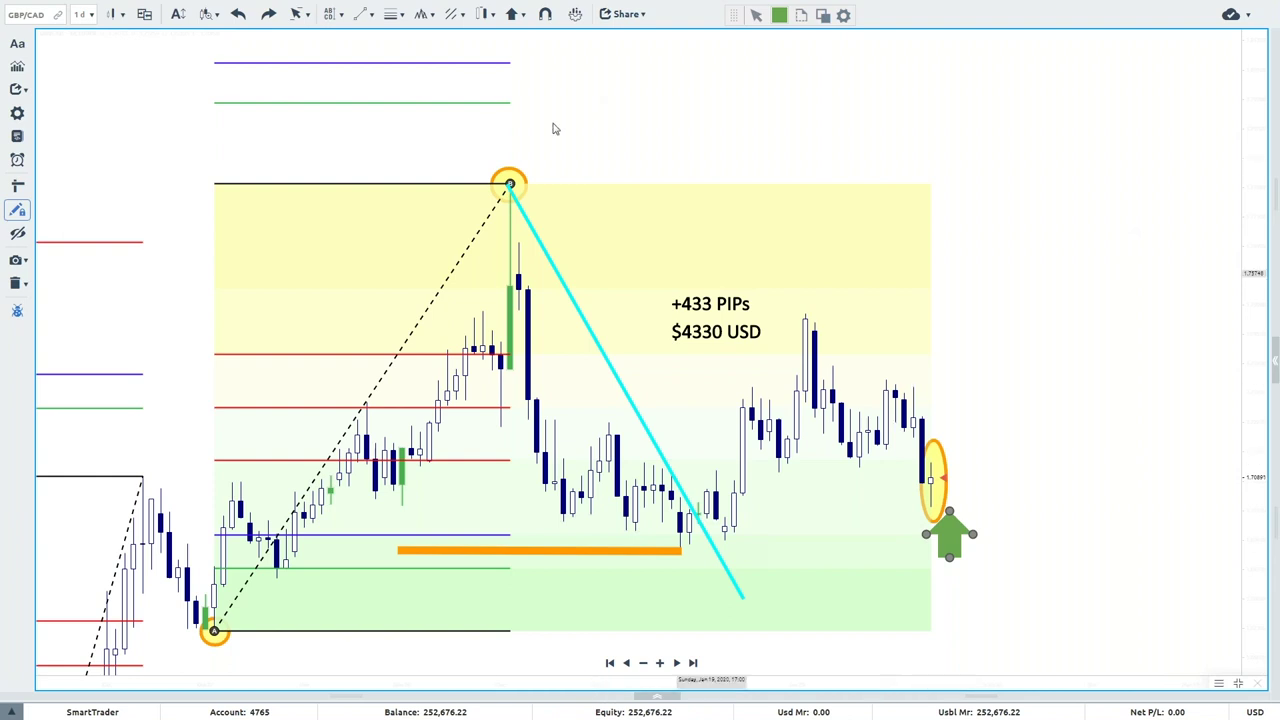
pyautogui.click(17, 185)
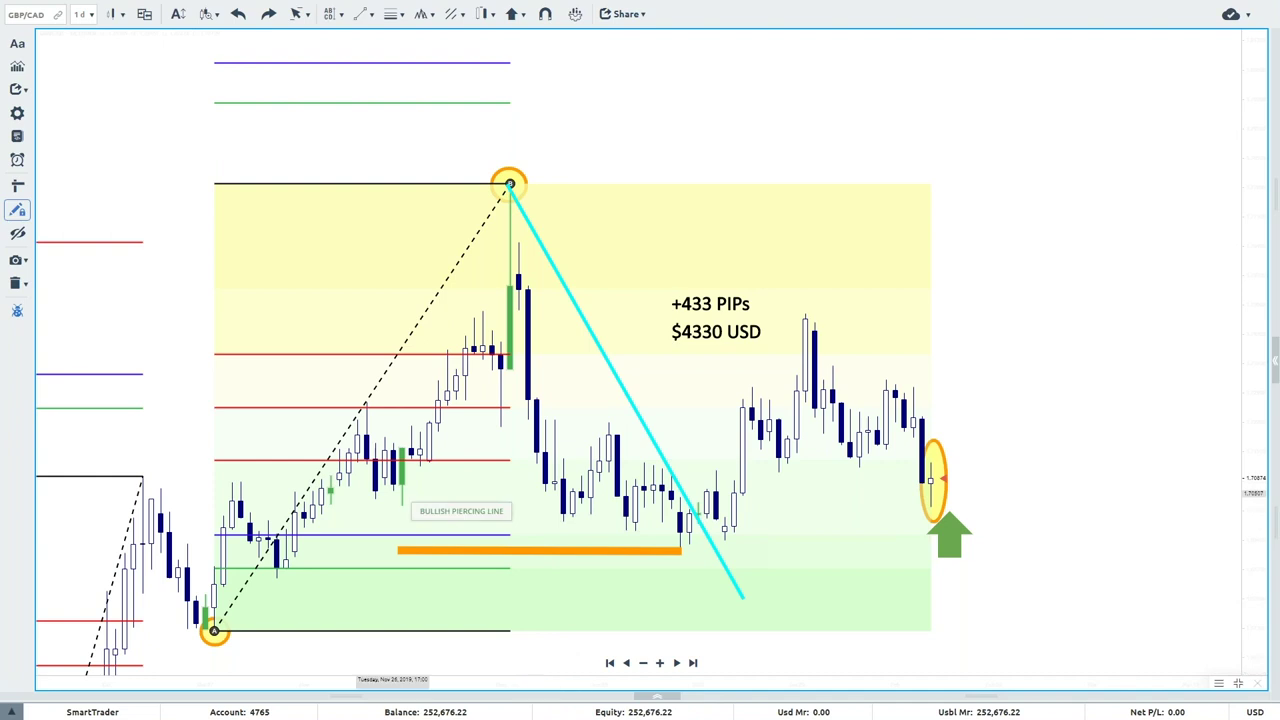
# Add the text "C = U TURN" just above the thick orange line.
pyautogui.click(17, 43)
pyautogui.click(530, 536)
pyautogui.write('C')
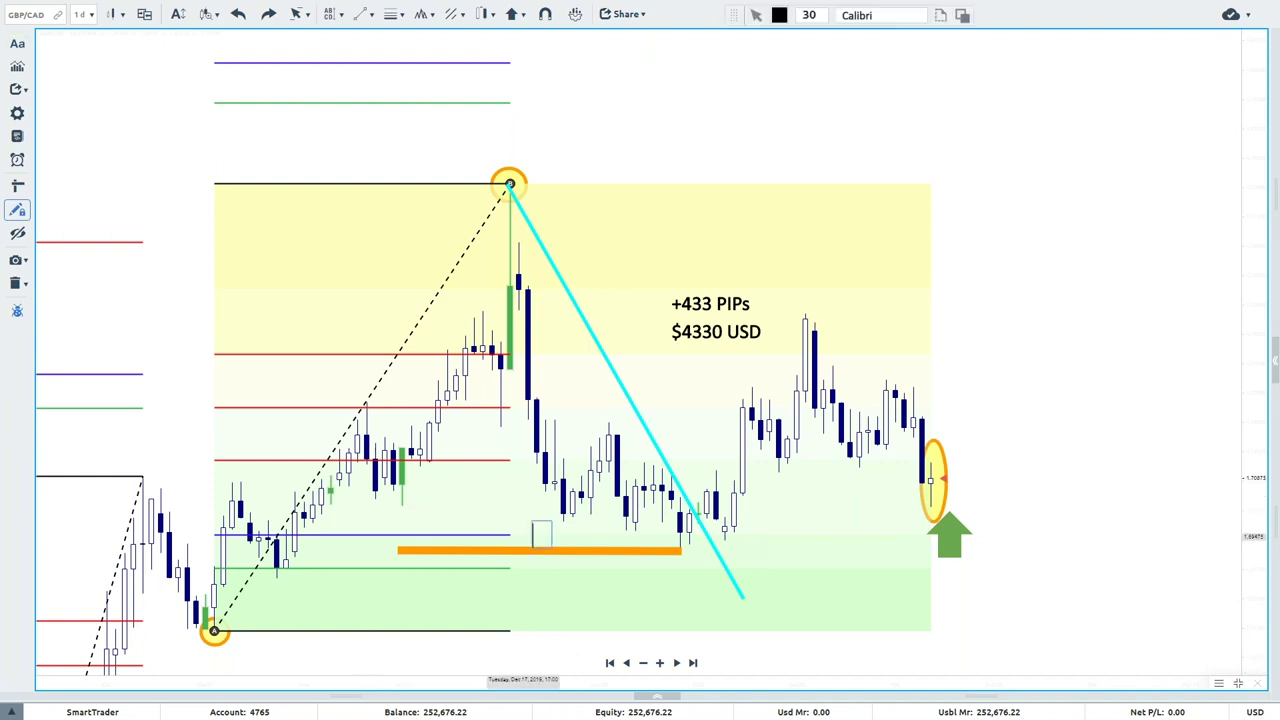
pyautogui.write(' = U TURN')
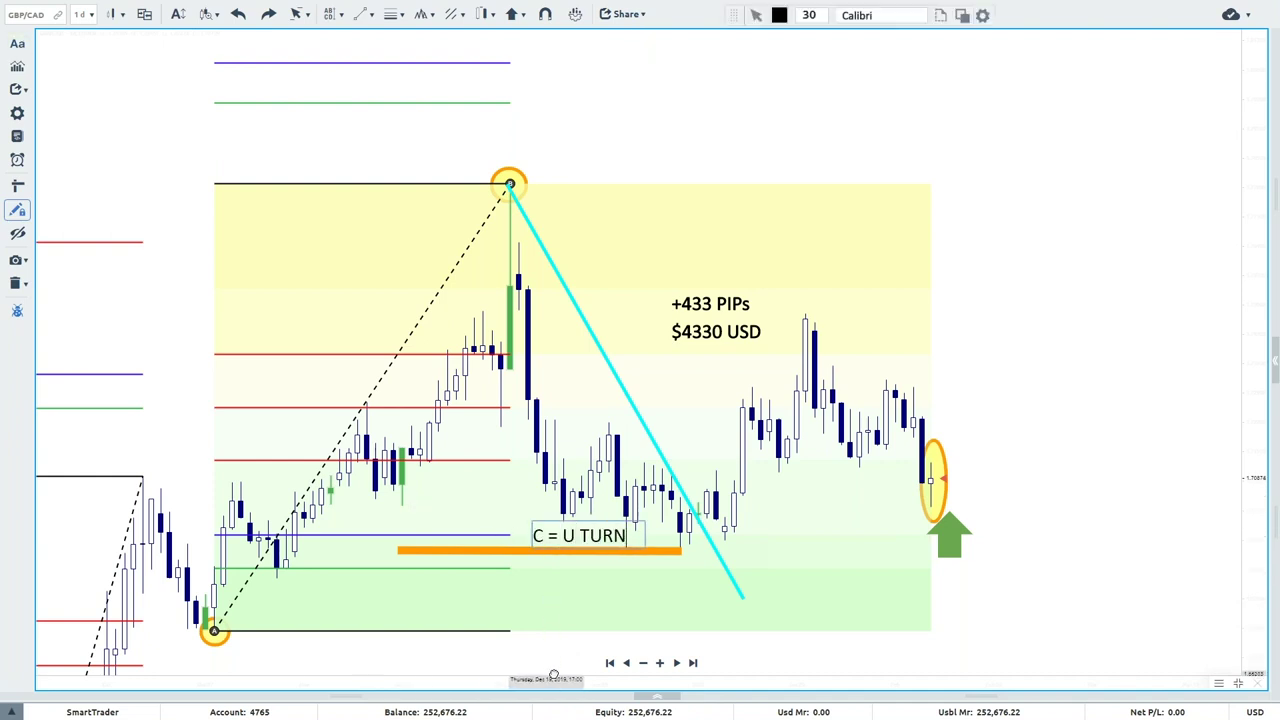
pyautogui.rightClick(1092, 234)
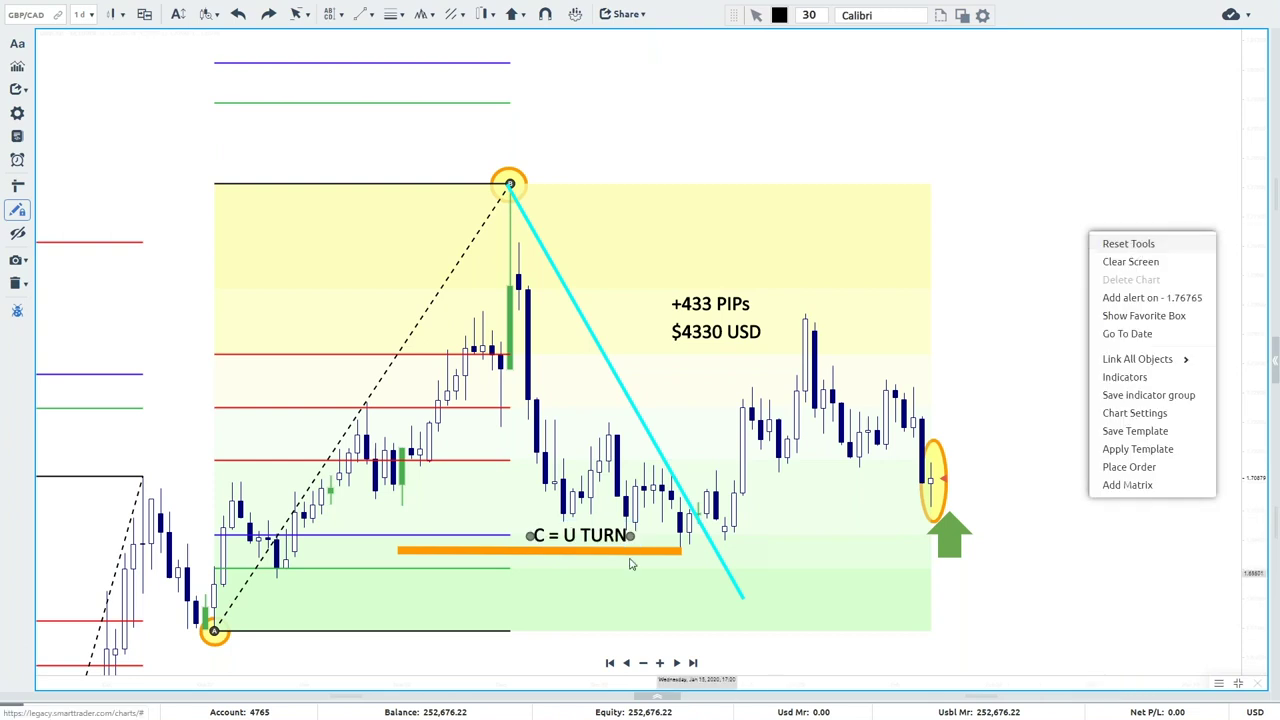
pyautogui.moveTo(573, 543); pyautogui.dragTo(580, 544)
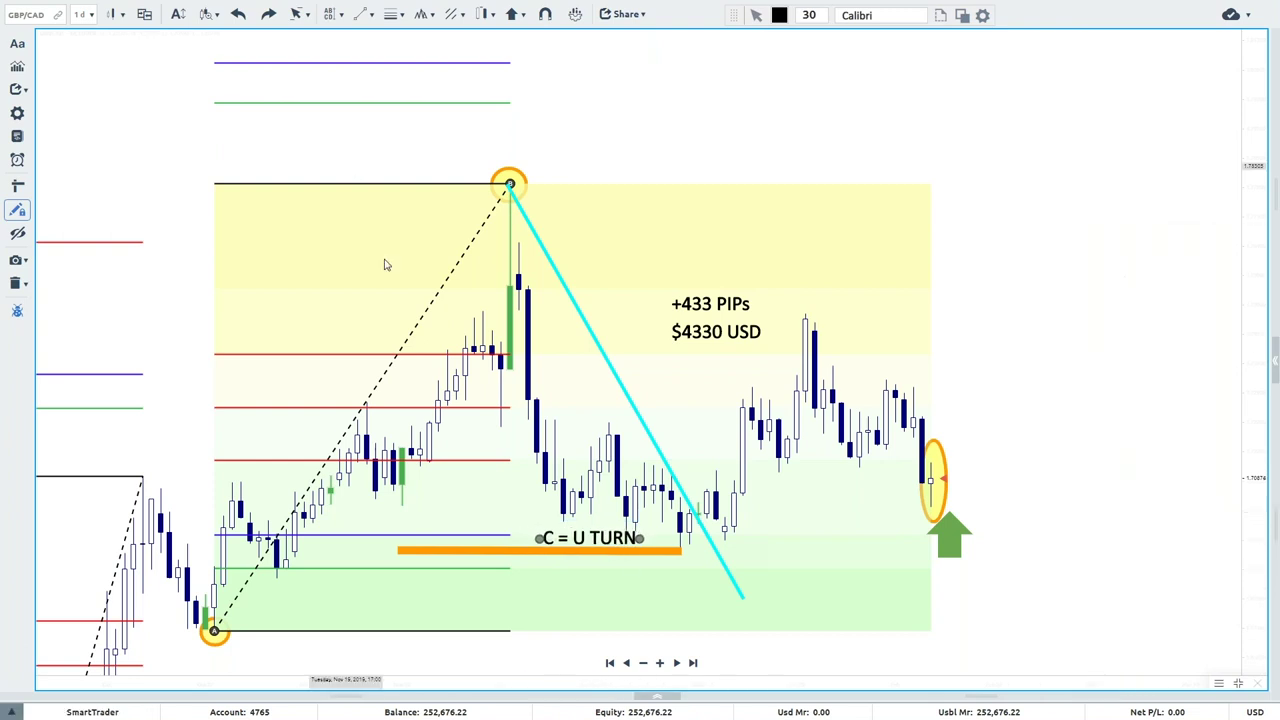
# Add the text "D = EXIT = LIMIT = SELL" beside the swing's uppermost blue level and reset the tools.
pyautogui.click(702, 55)
pyautogui.write('D = EX')
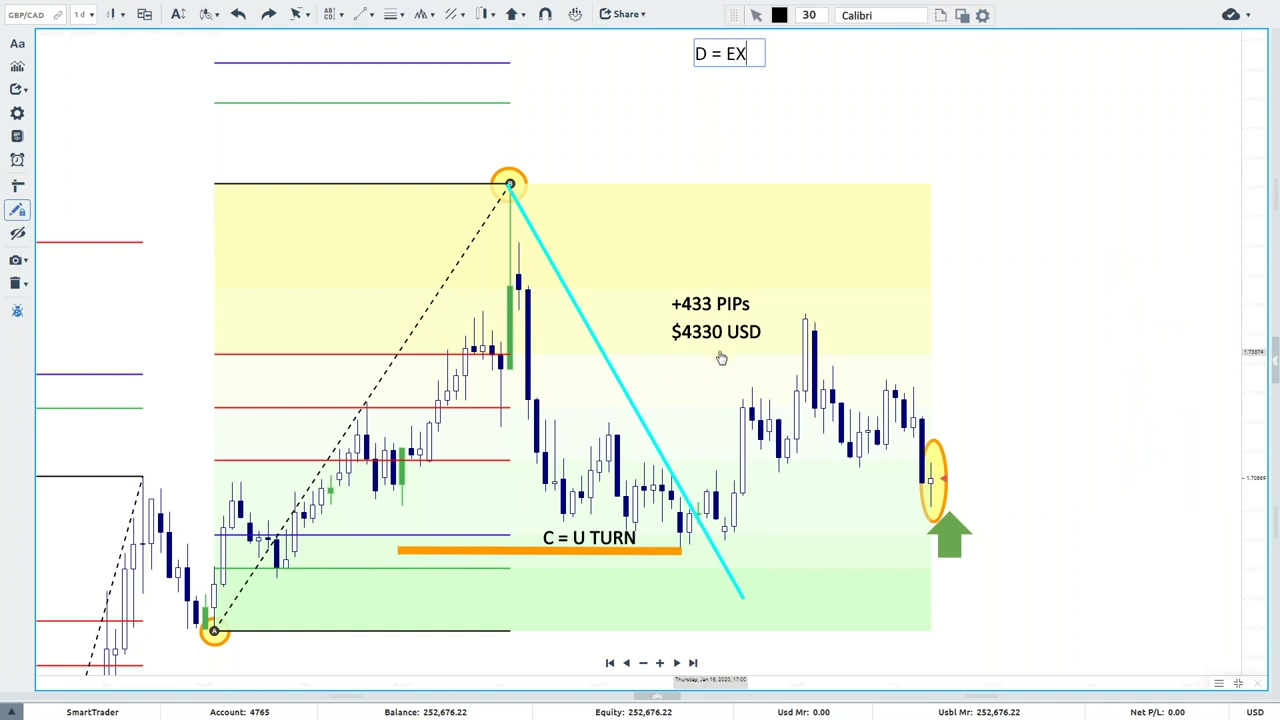
pyautogui.write('IT = LIMIT = SELL')
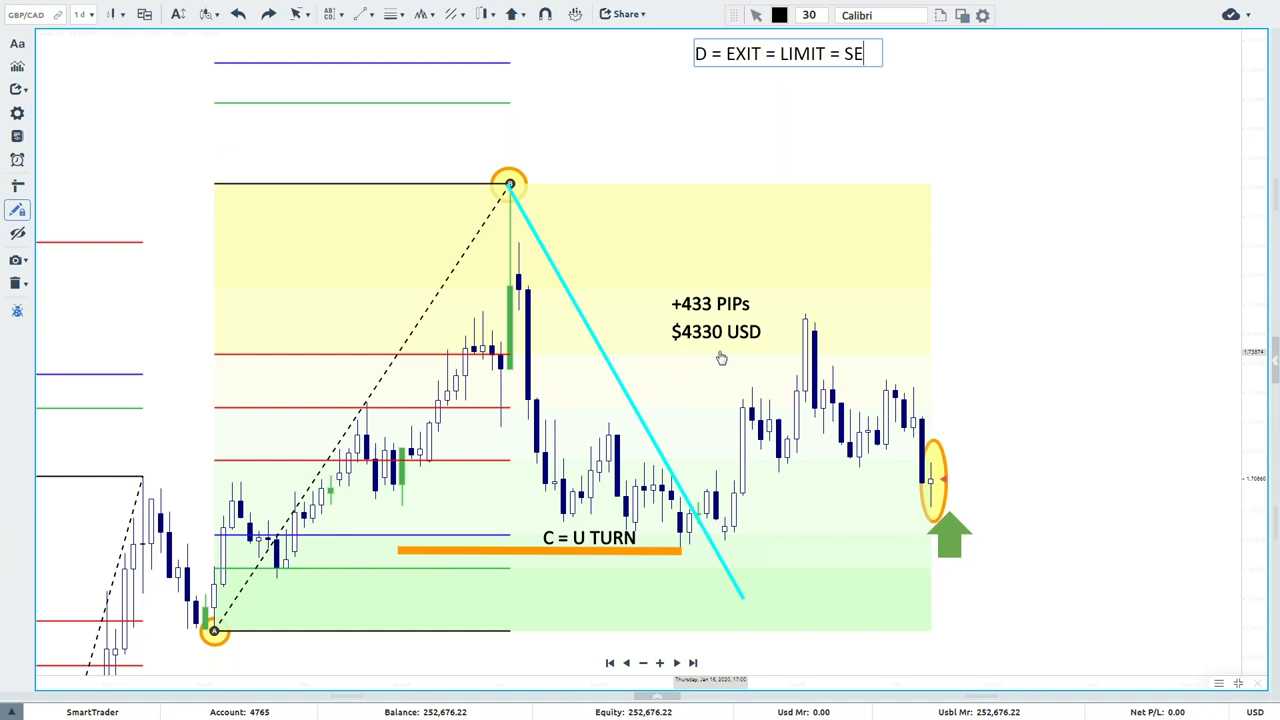
pyautogui.click(600, 92)
pyautogui.rightClick(600, 92)
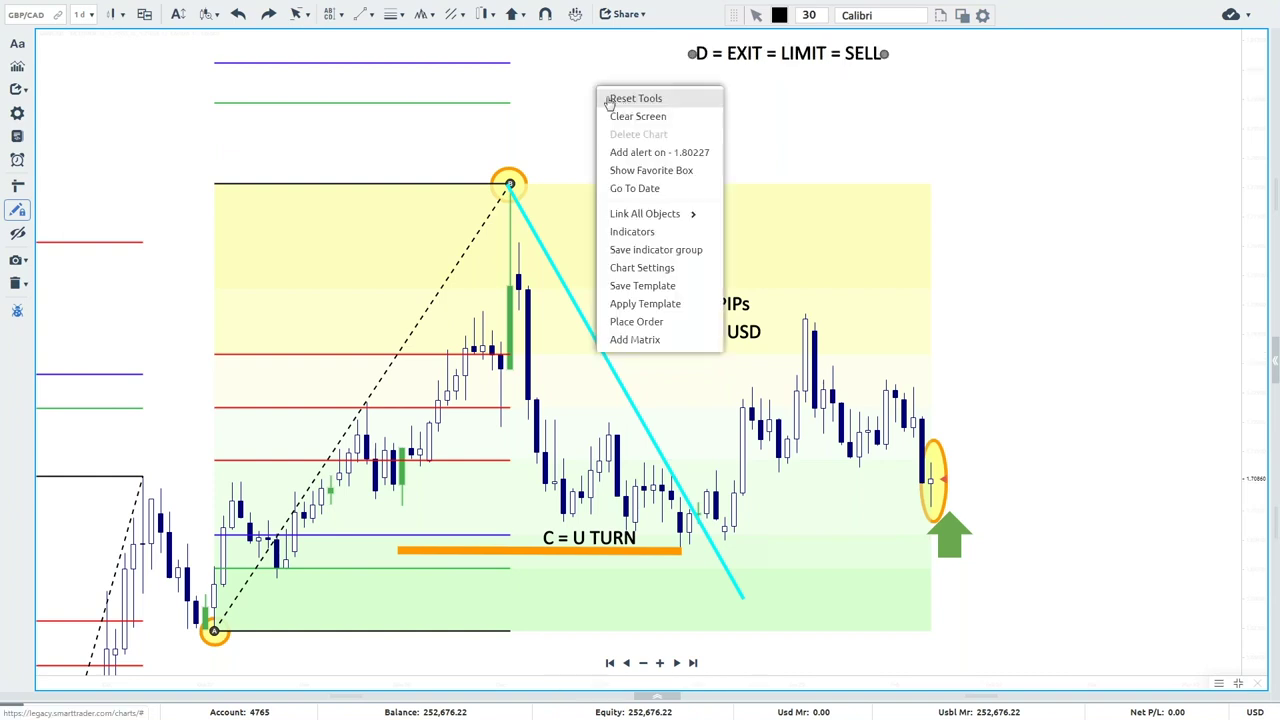
pyautogui.click(502, 68)
# Place a green dashed horizontal line at about 1.807 along the swing's uppermost blue level and reset the tools.
pyautogui.click(370, 14)
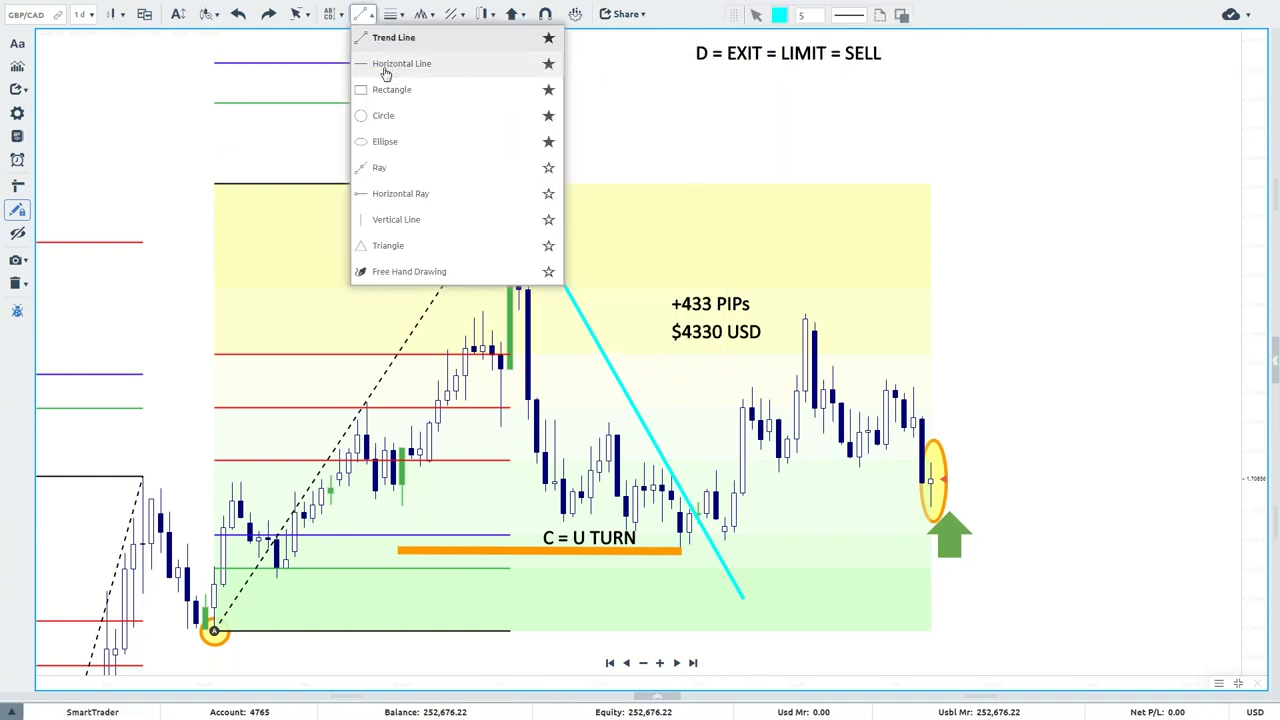
pyautogui.click(388, 72)
pyautogui.click(638, 65)
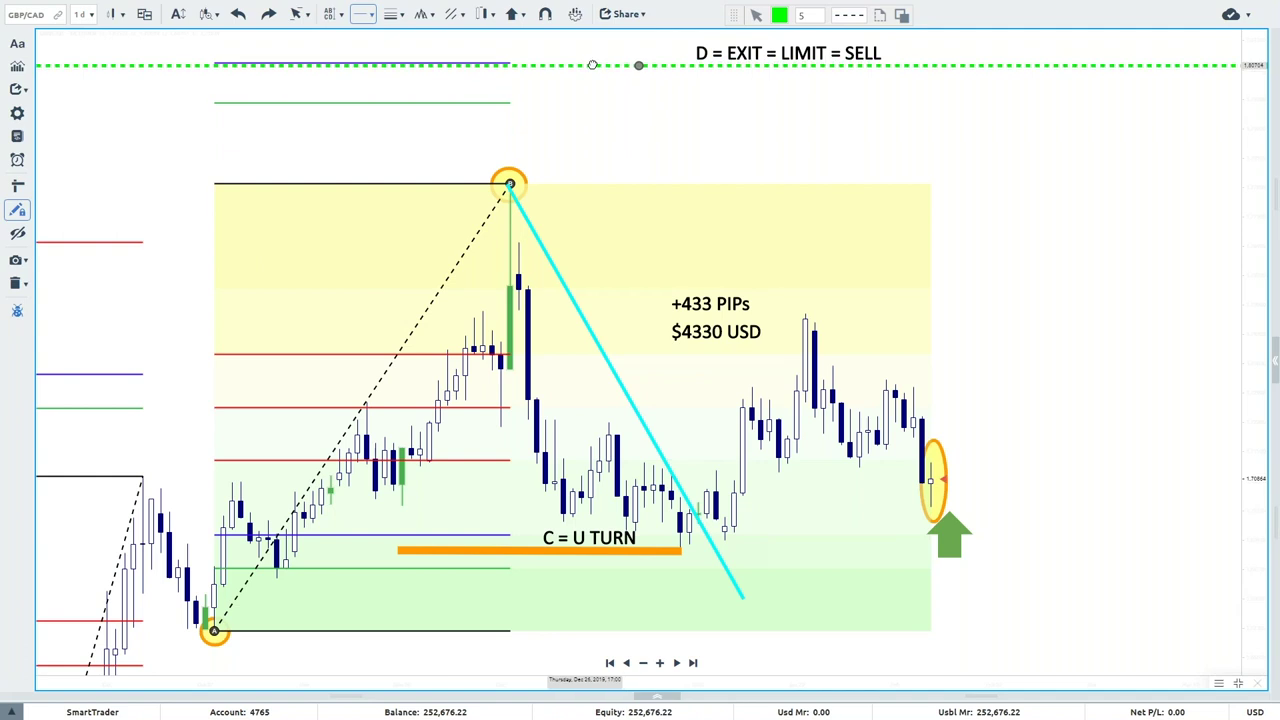
pyautogui.rightClick(922, 198)
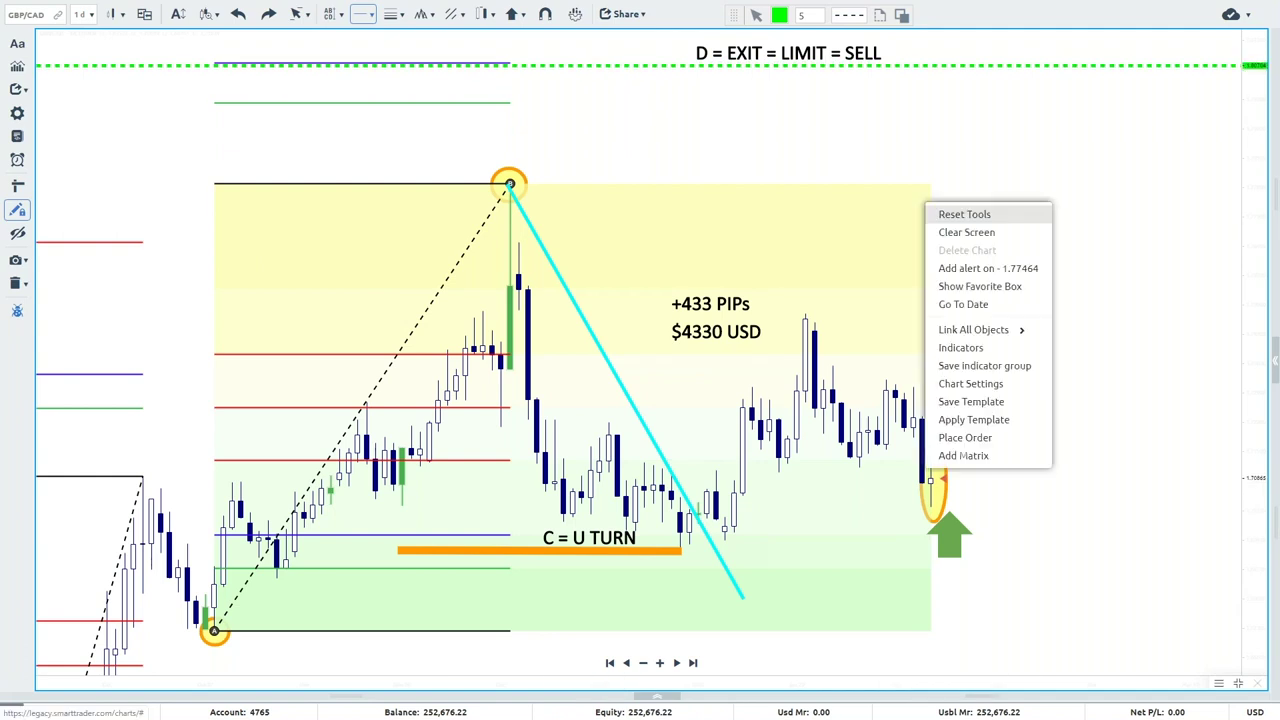
pyautogui.click(913, 424)
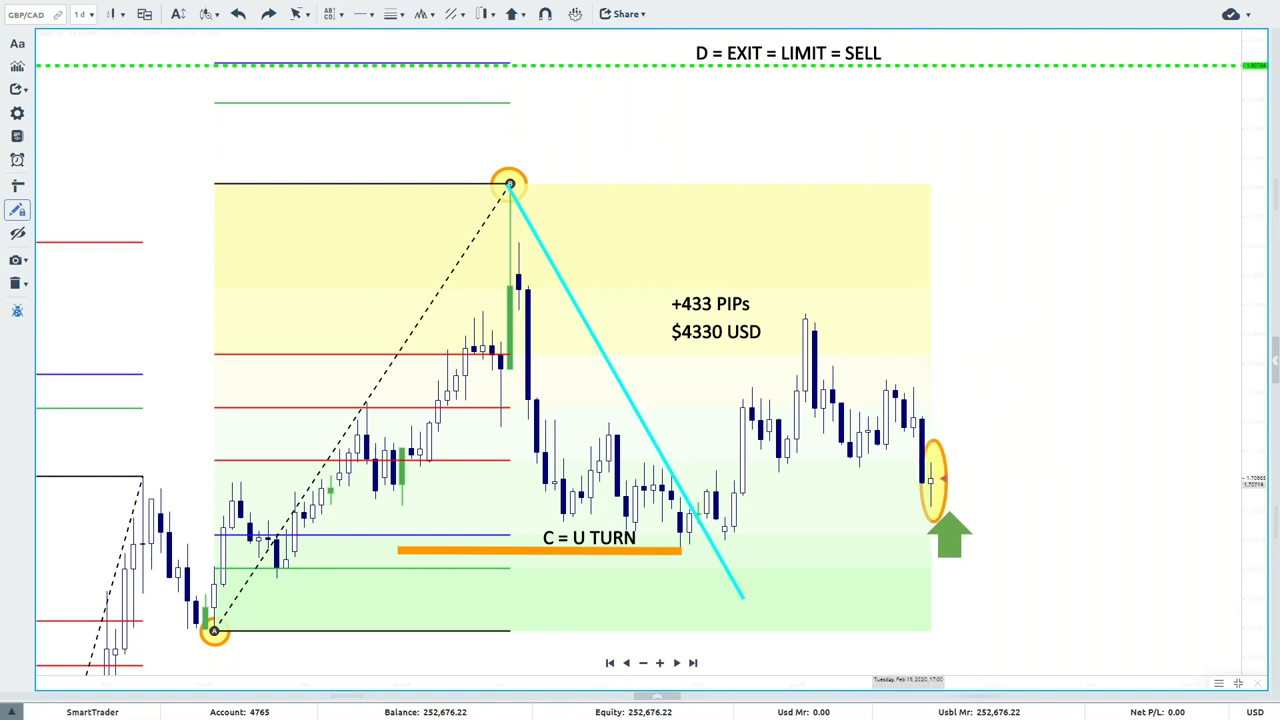
# Measure the pip range from the latest candle up to the green dashed exit line.
pyautogui.hotkey('alt', 'h')
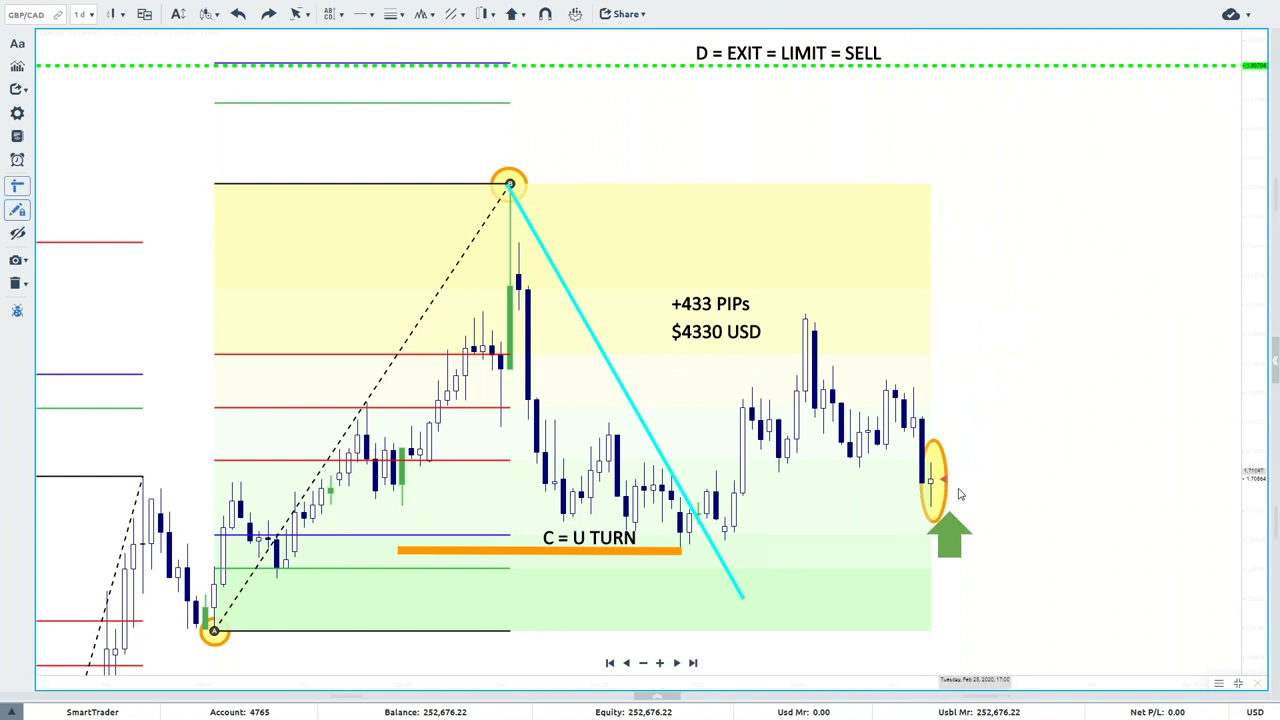
pyautogui.click(933, 481)
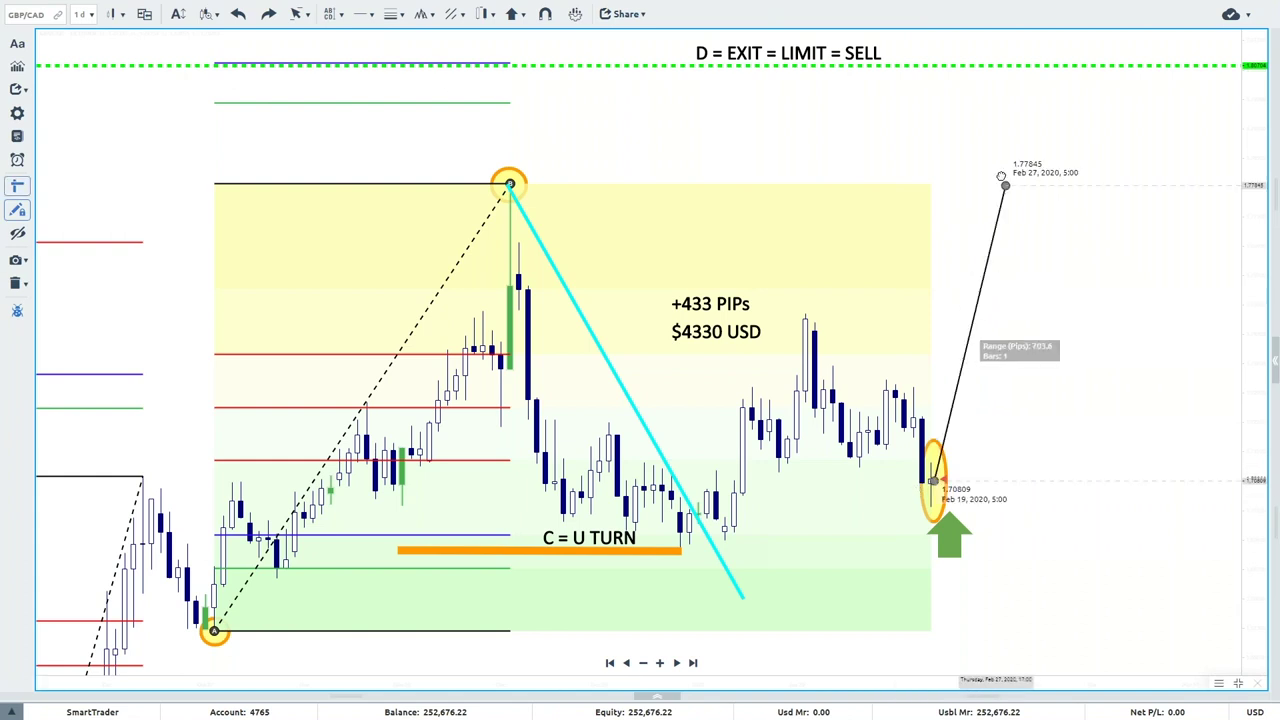
pyautogui.click(1039, 65)
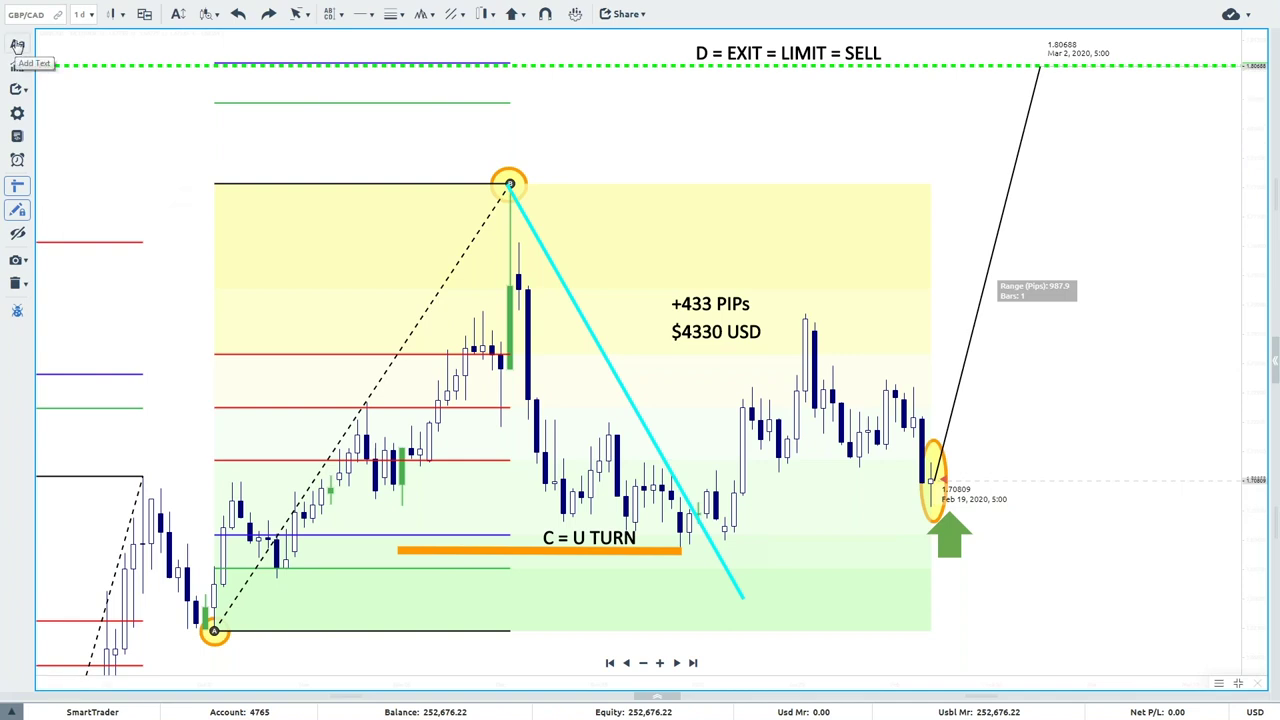
# Add a two-line text "987 PIPS" and "$9870 USD" just below the green dashed line, in the empty area after the latest candle.
pyautogui.click(1060, 146)
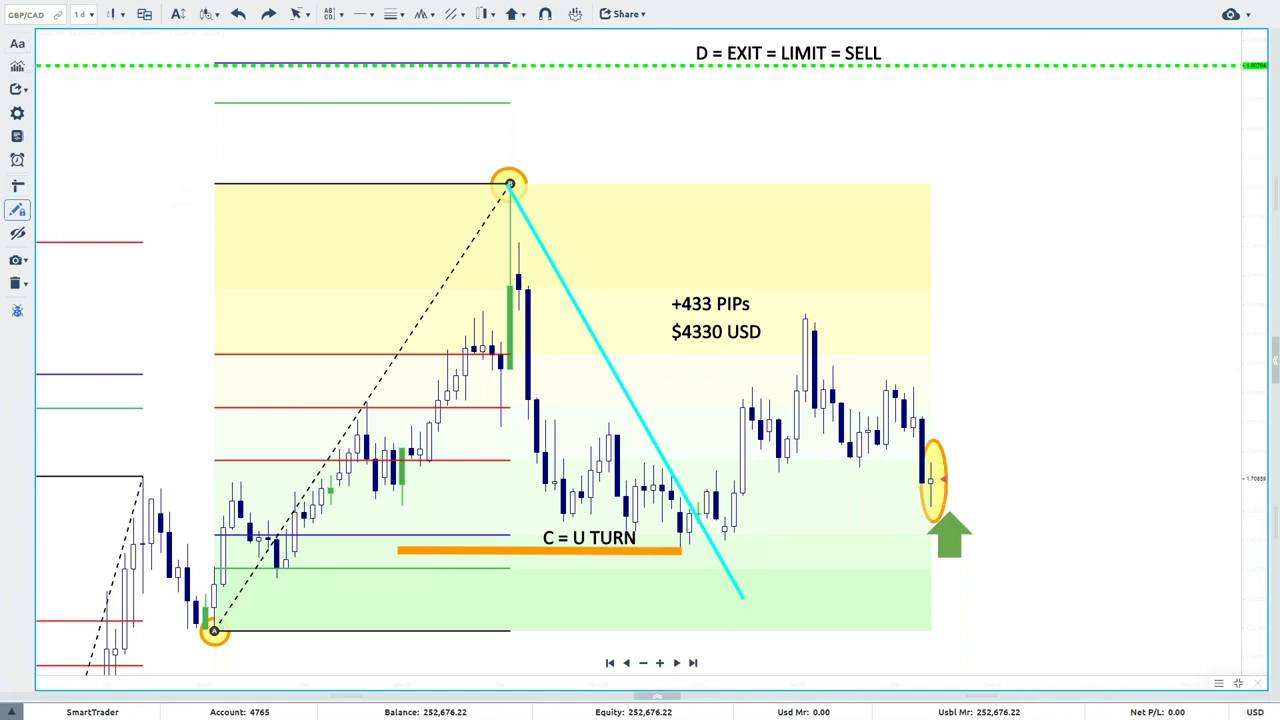
pyautogui.write('987 PIPS')
pyautogui.press('Return')
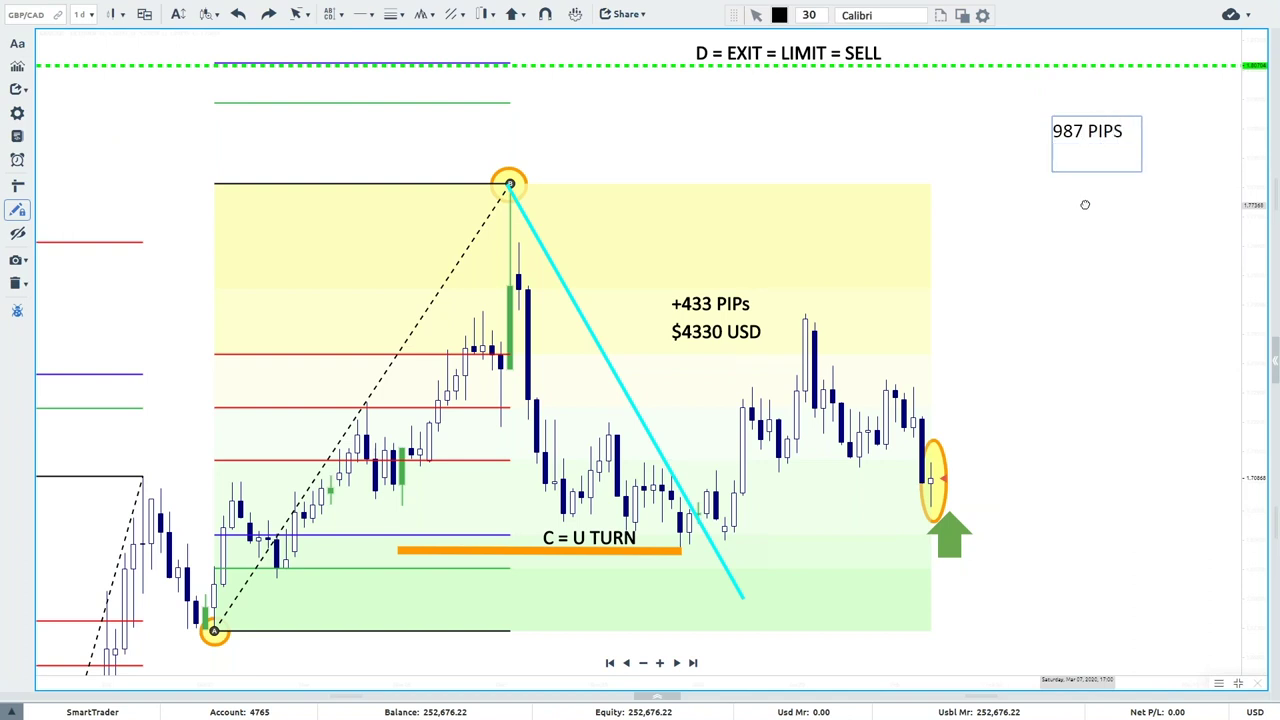
pyautogui.write('$9870 USD')
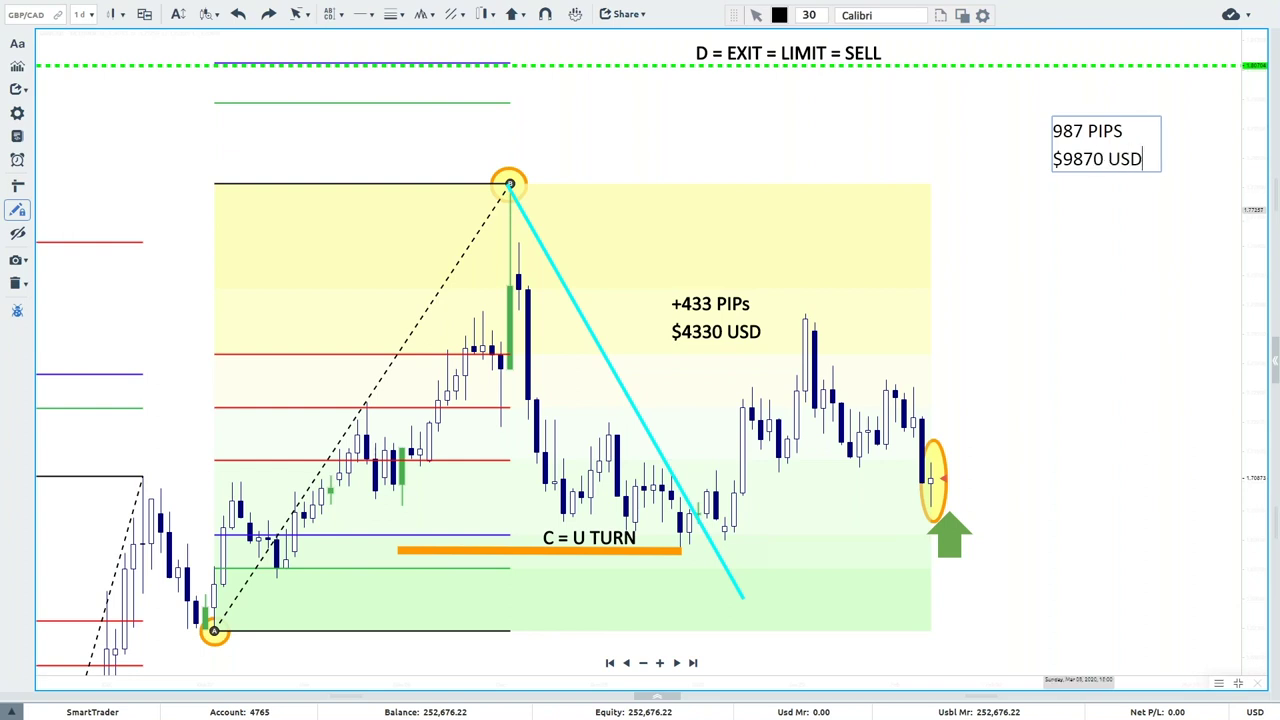
pyautogui.rightClick(1012, 286)
pyautogui.press('Escape')
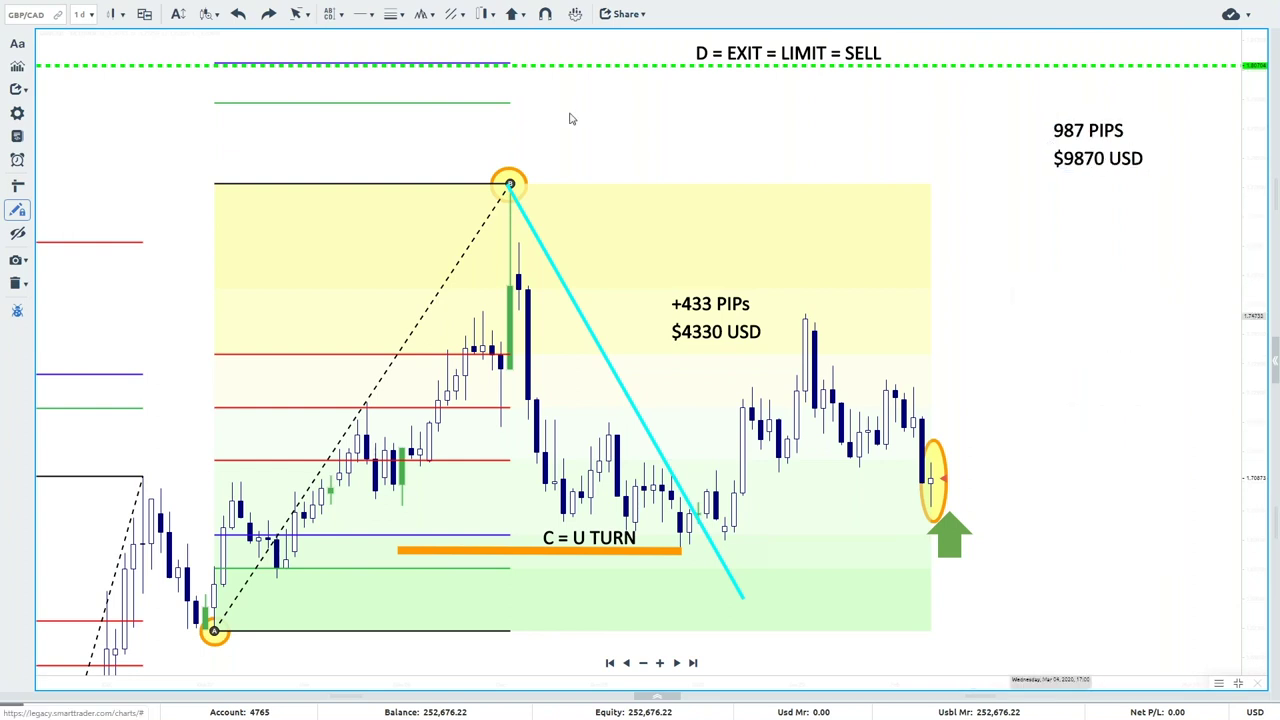
# Draw an orange trend line of width 12 from the latest candle up to just below the green dashed line and reset the tools.
pyautogui.click(369, 18)
pyautogui.click(396, 42)
pyautogui.click(779, 14)
pyautogui.click(798, 54)
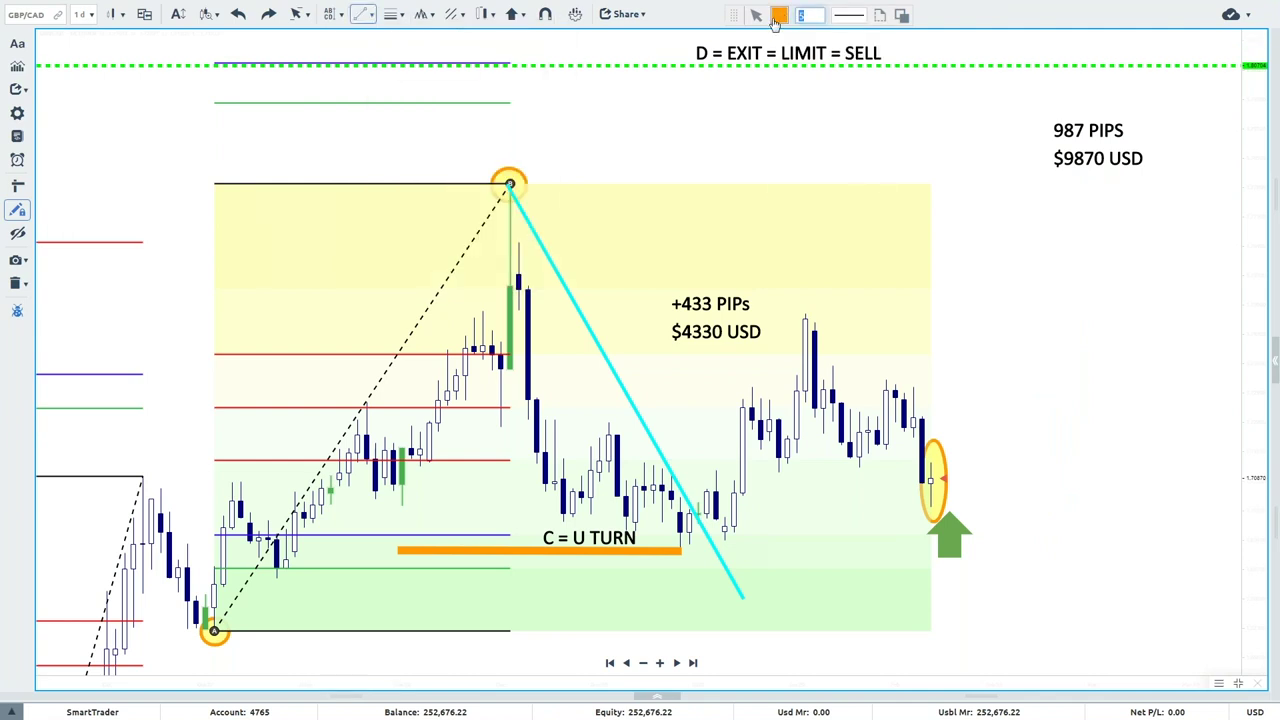
pyautogui.moveTo(938, 462)
pyautogui.mouseDown()
pyautogui.moveTo(1052, 34)
pyautogui.moveTo(1046, 80)
pyautogui.mouseUp()
pyautogui.click(1137, 251)
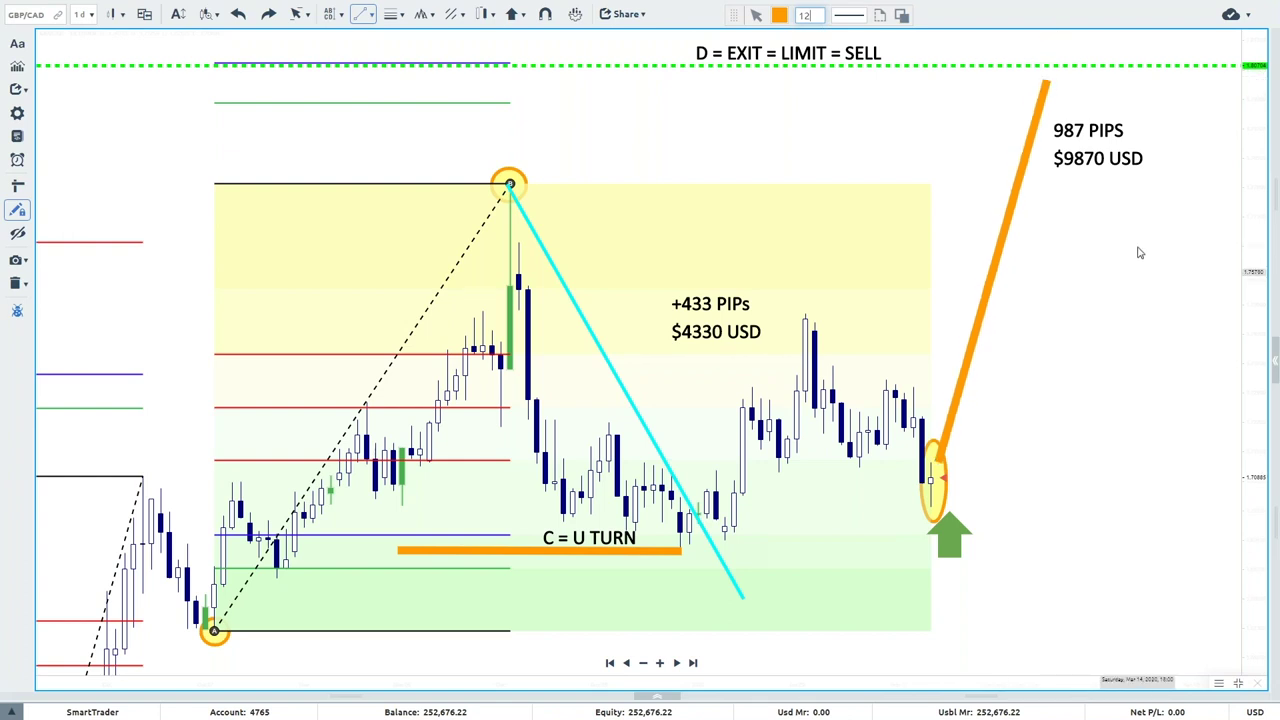
pyautogui.rightClick(1141, 247)
pyautogui.click(1152, 258)
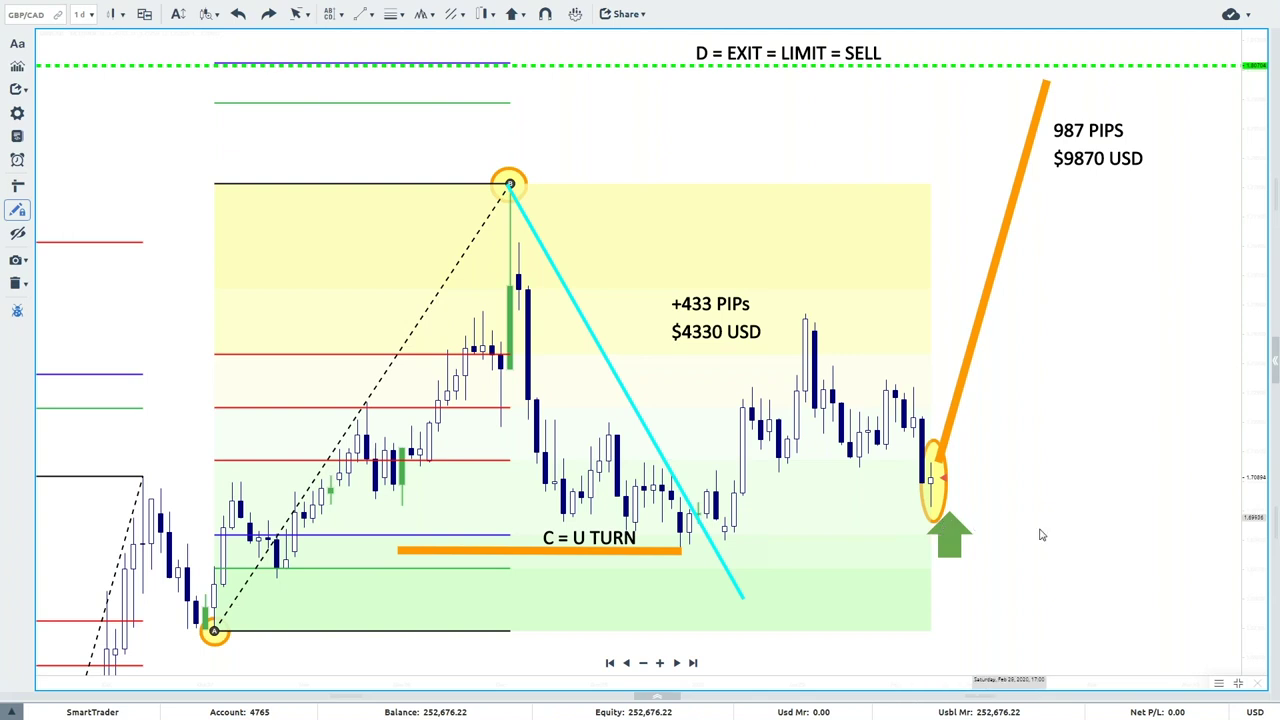
# Add a two-line text "ONLINE TRADING ROOM" and "ANALYST ON DEMAND" in the empty area beyond the thick orange trend line and reset the tools.
pyautogui.click(640, 45)
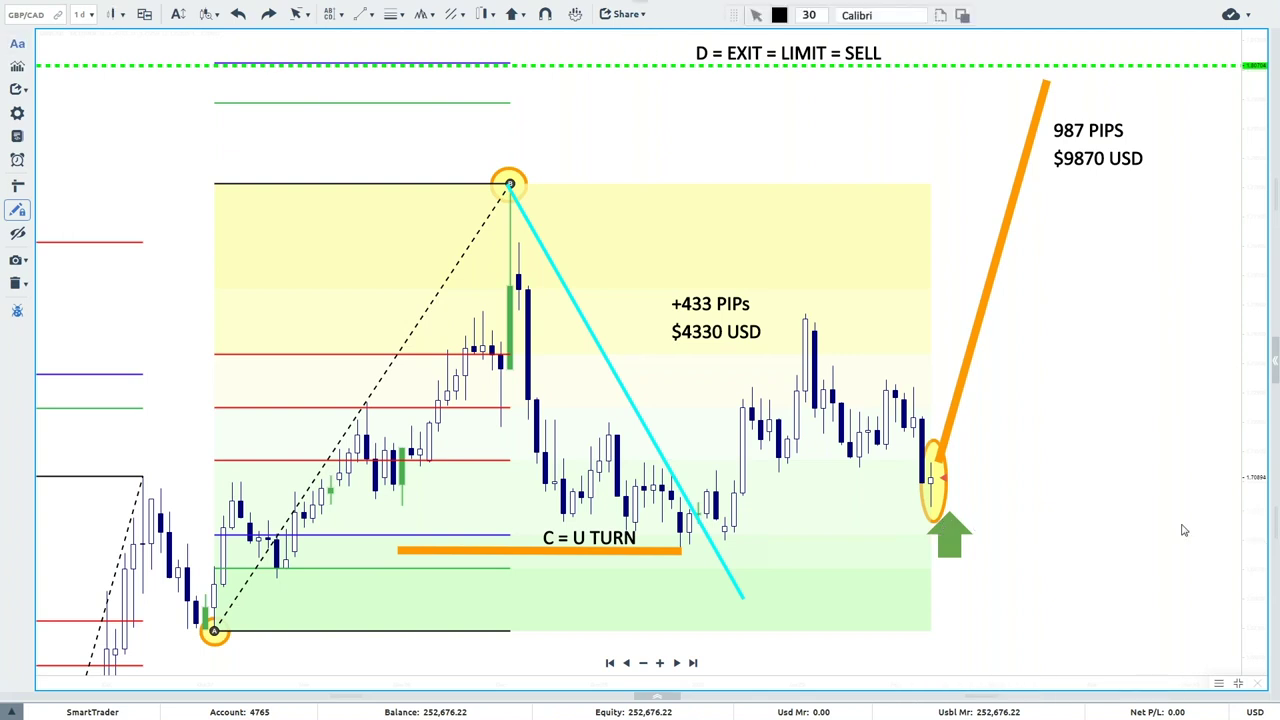
pyautogui.click(1020, 338)
pyautogui.write('ONLIN')
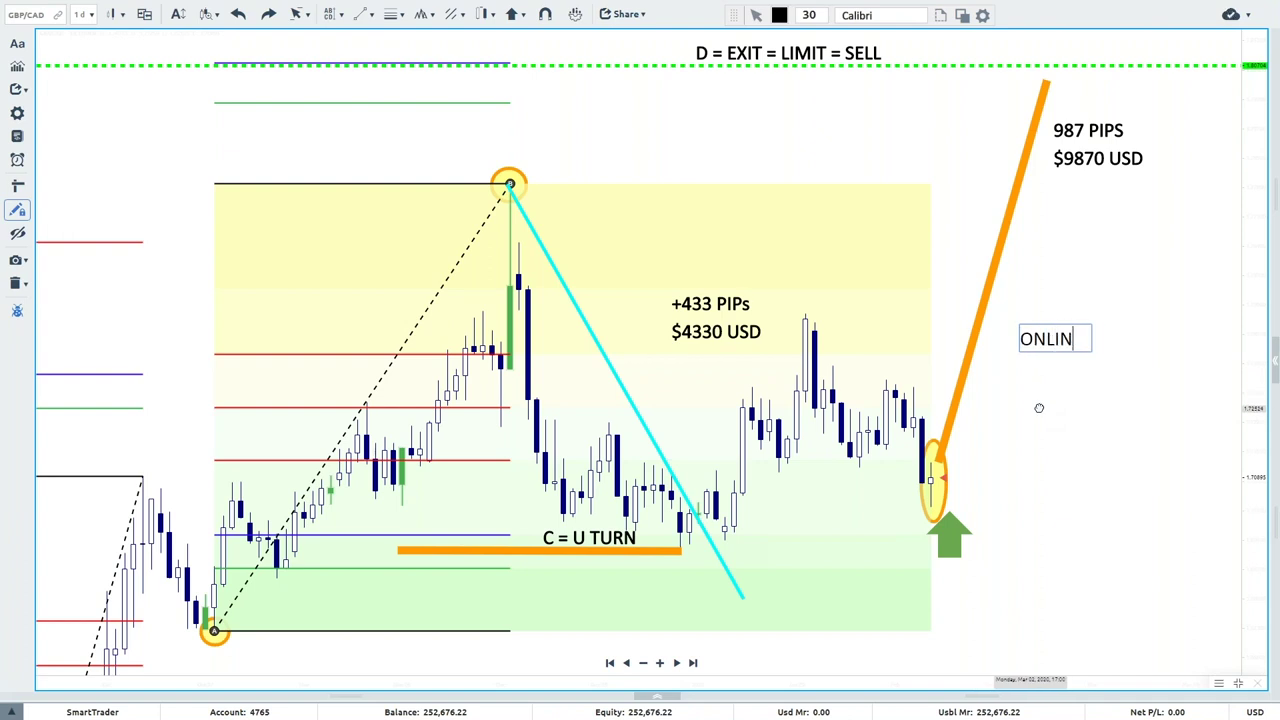
pyautogui.write('E TRADING ROOM')
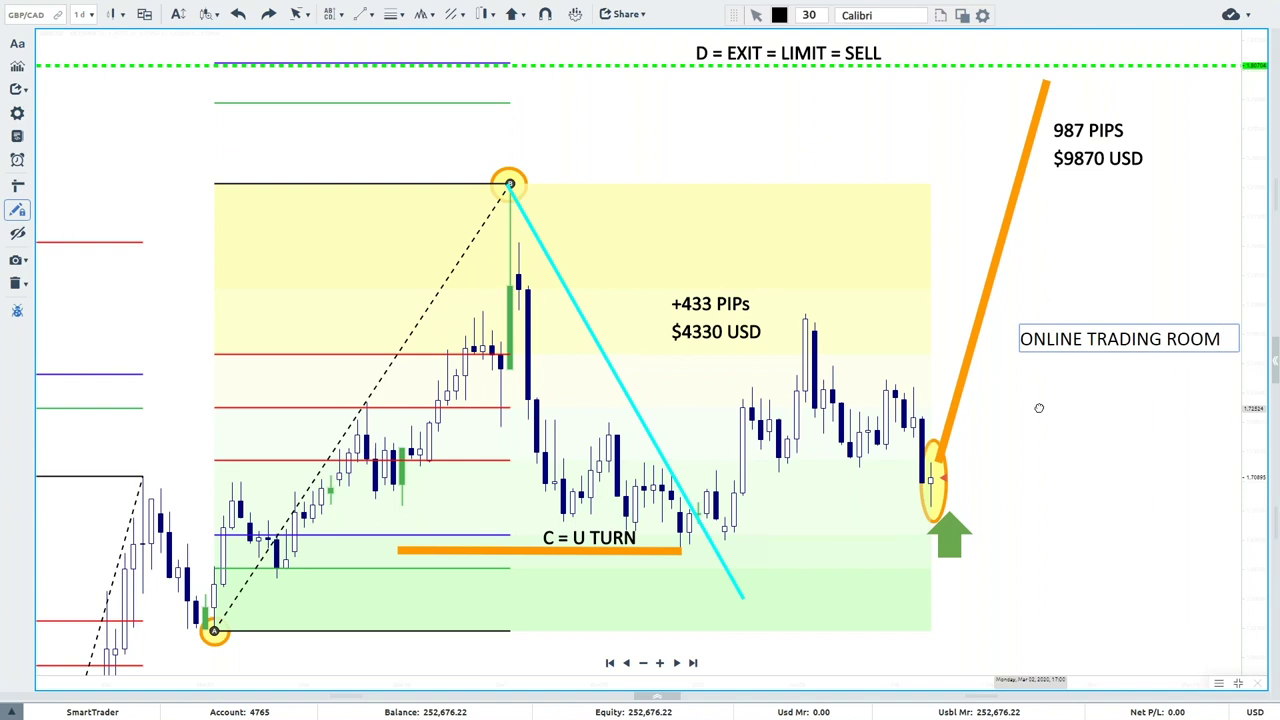
pyautogui.press('Return')
pyautogui.write('ANLA')
pyautogui.press('BackSpace')
pyautogui.press('BackSpace')
pyautogui.write('ALYST ')
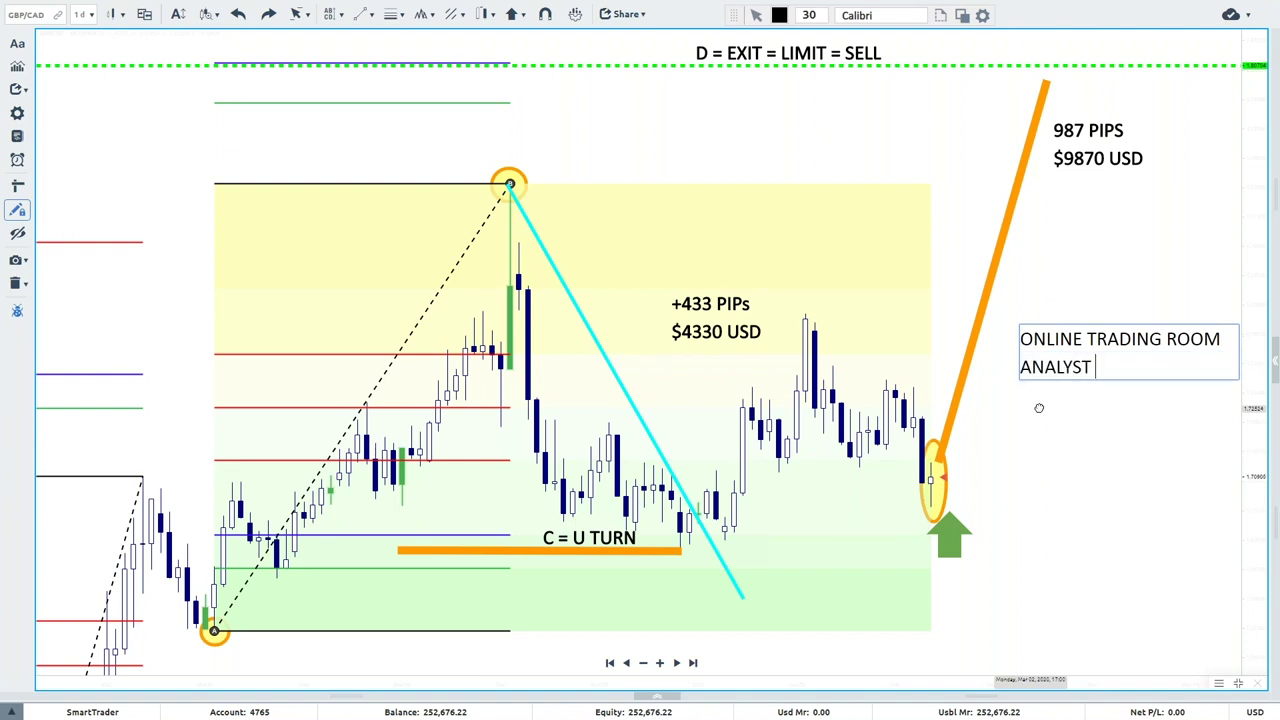
pyautogui.write('ON DEMAND')
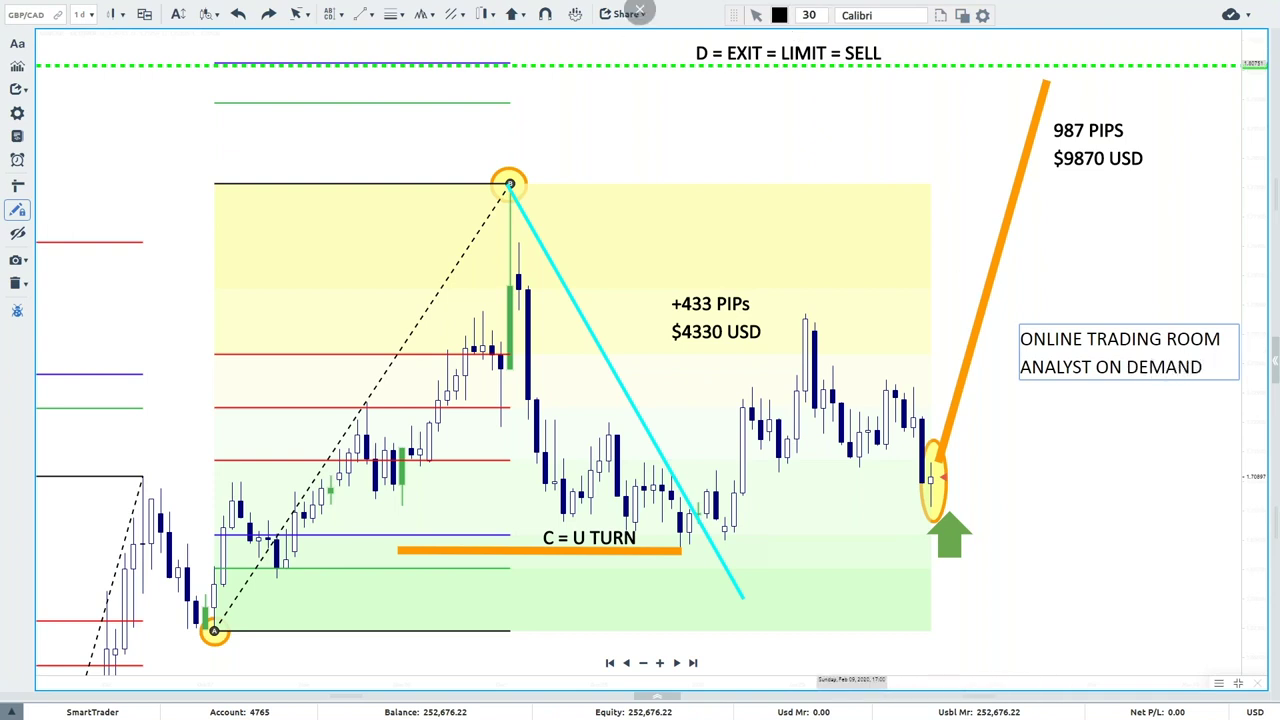
pyautogui.rightClick(827, 122)
pyautogui.click(860, 134)
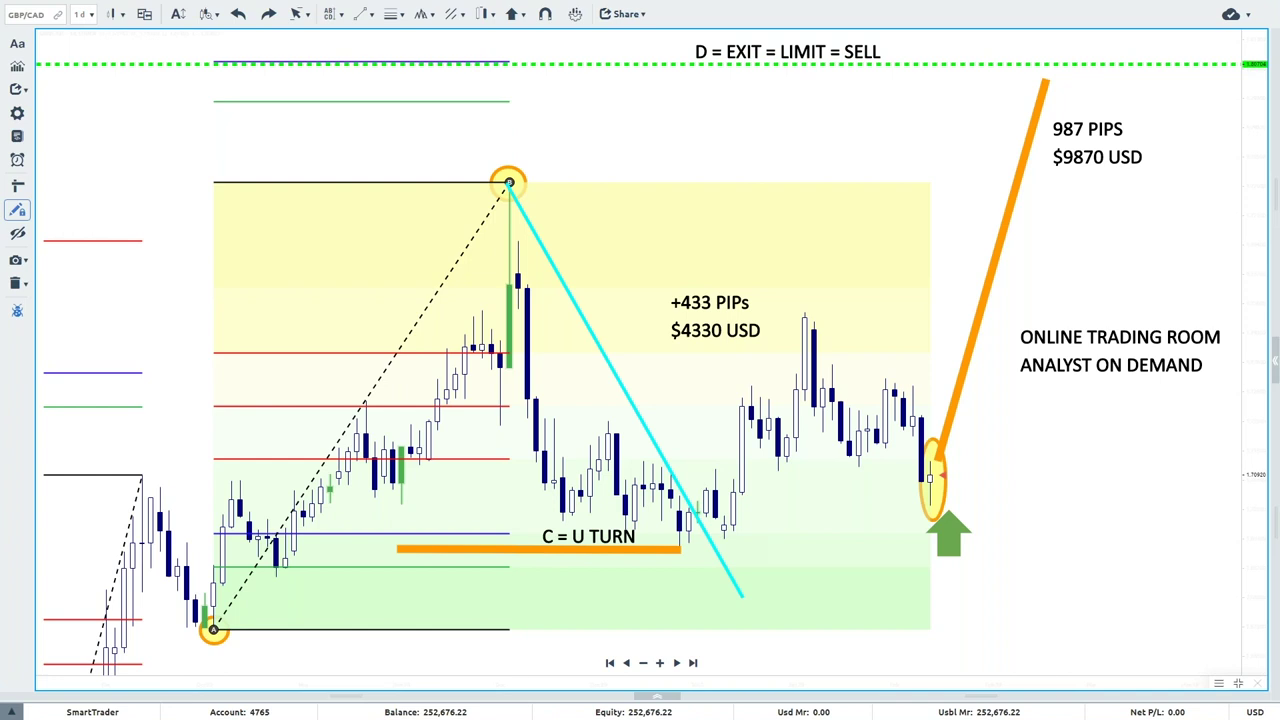
# Add the text "GBP/CAD" and place it centred just below the "ANALYST ON DEMAND" line.
pyautogui.click(1030, 456)
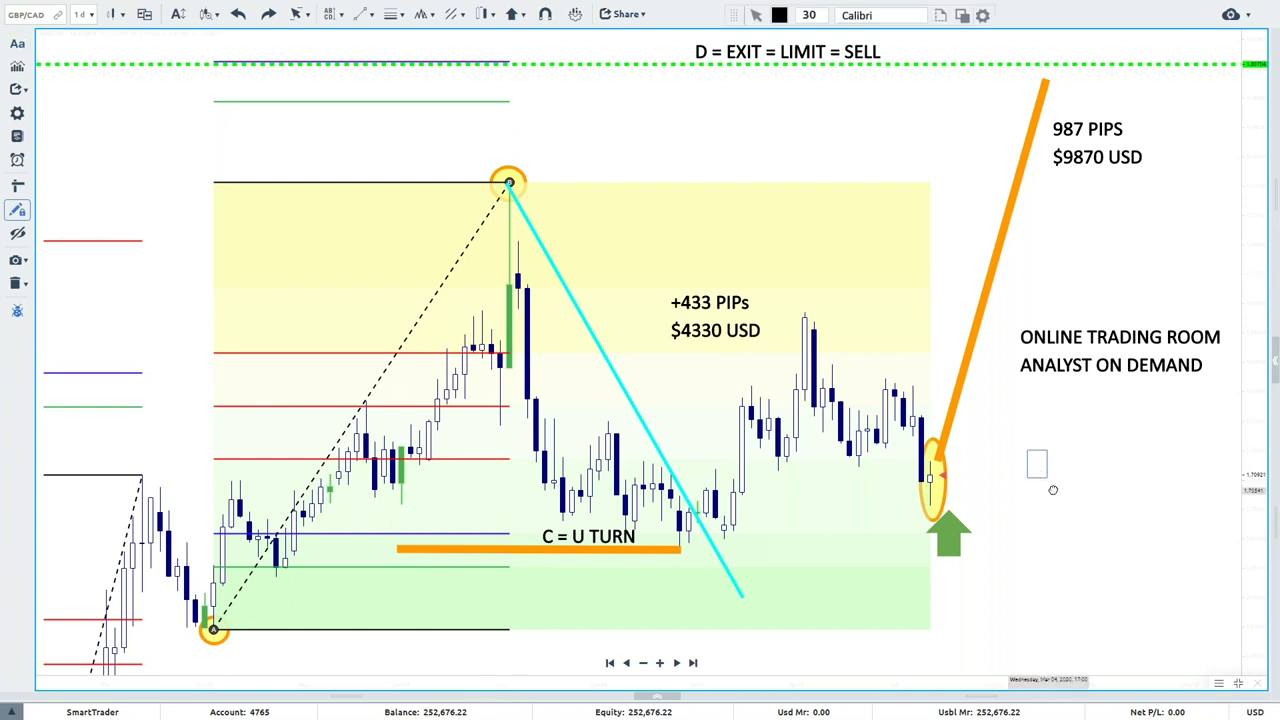
pyautogui.write('GBP;/\\')
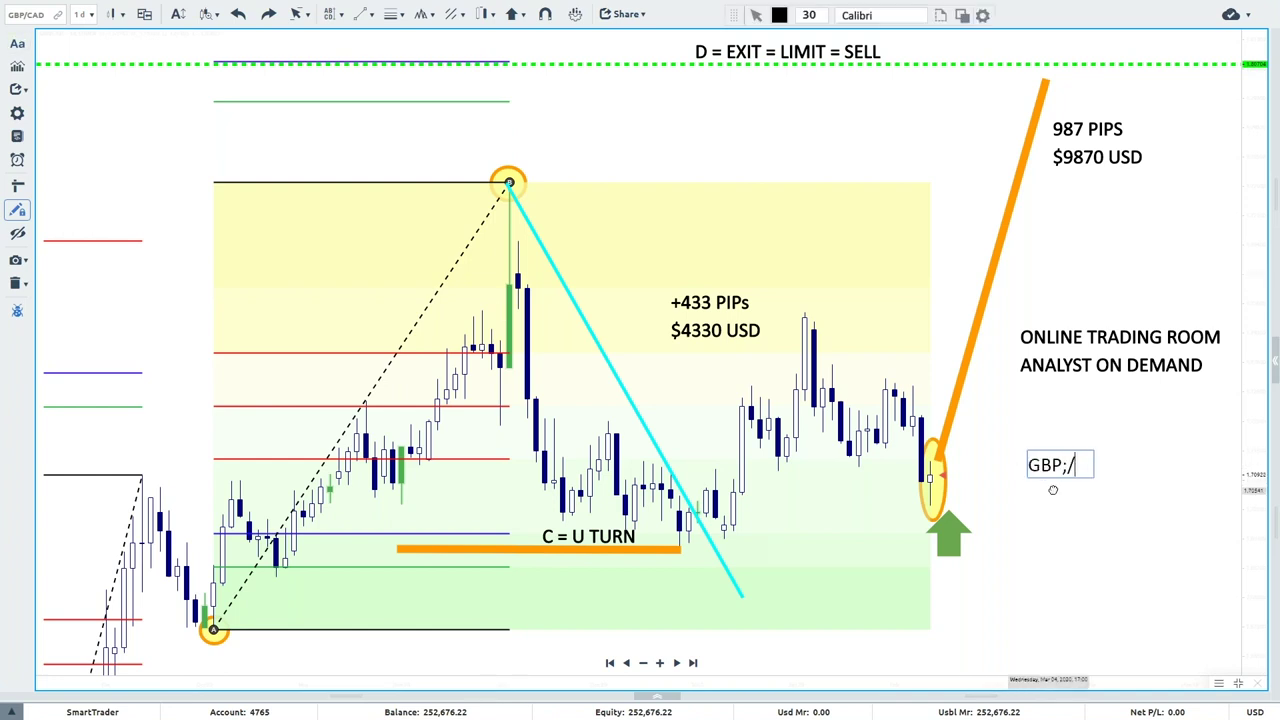
pyautogui.press('BackSpace')
pyautogui.press('BackSpace')
pyautogui.press('BackSpace')
pyautogui.write('/CAD')
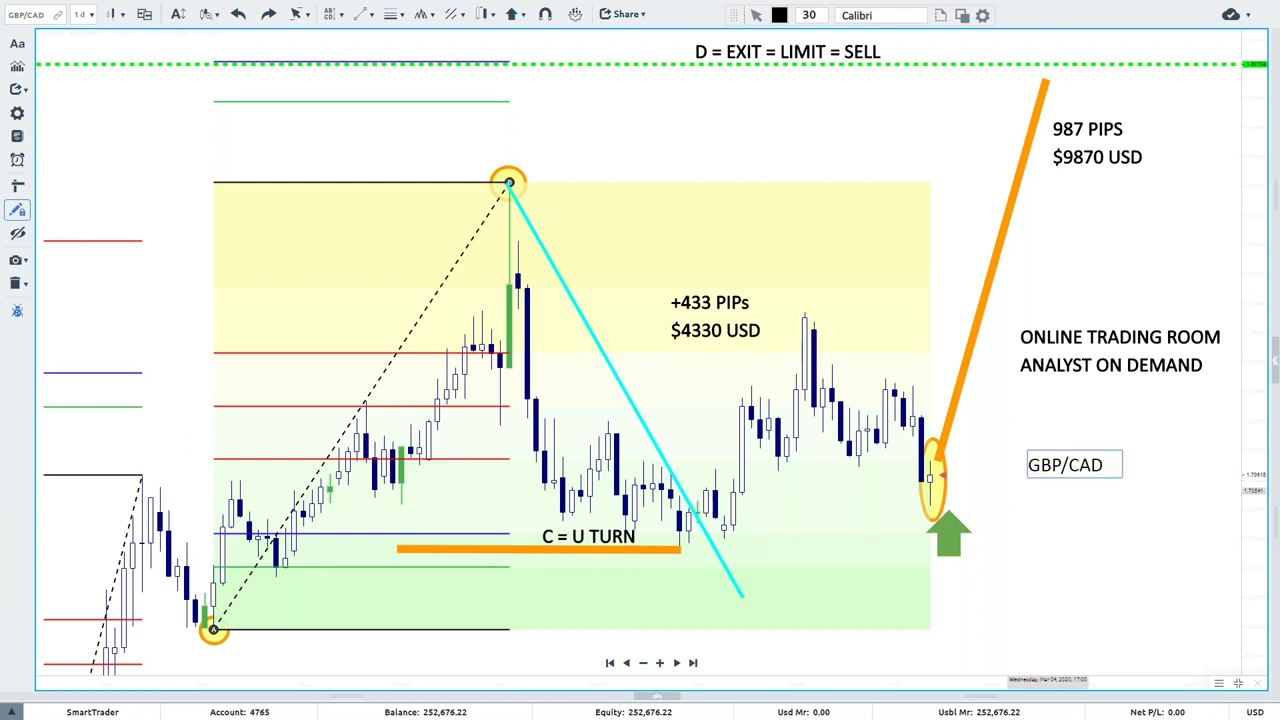
pyautogui.rightClick(849, 145)
pyautogui.press('Escape')
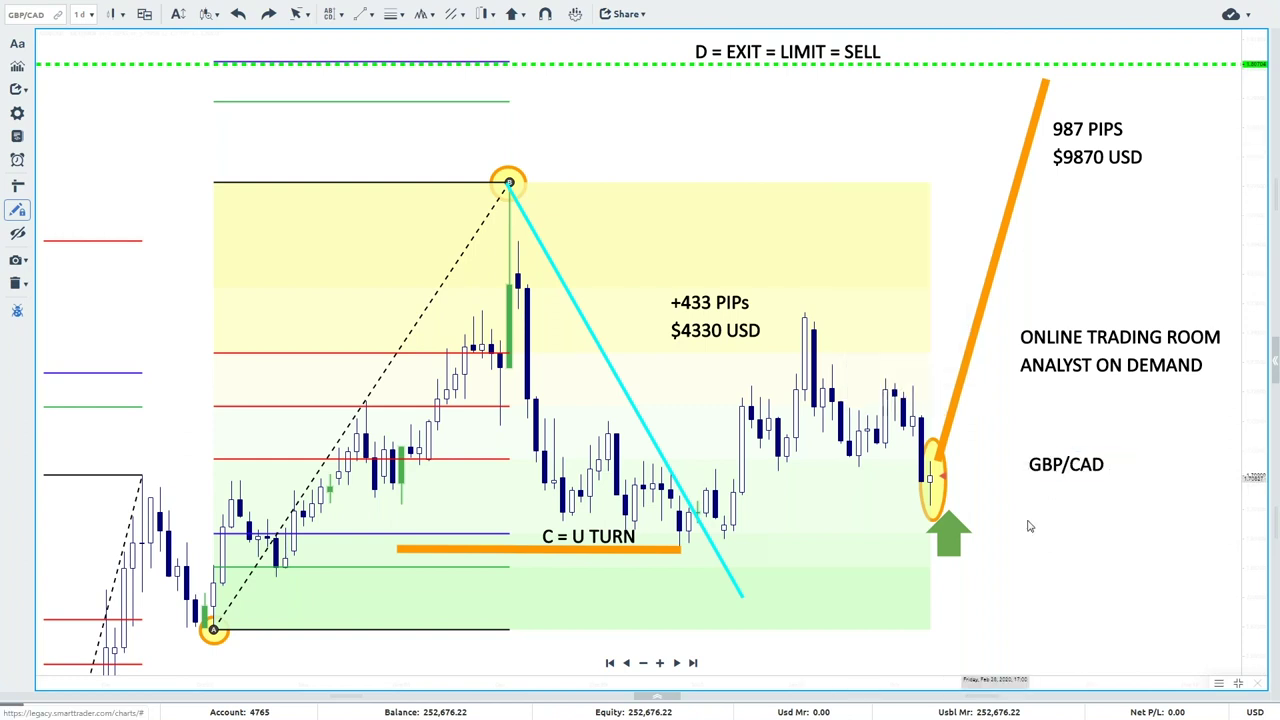
pyautogui.click(1065, 465)
pyautogui.moveTo(1065, 465); pyautogui.dragTo(1110, 418)
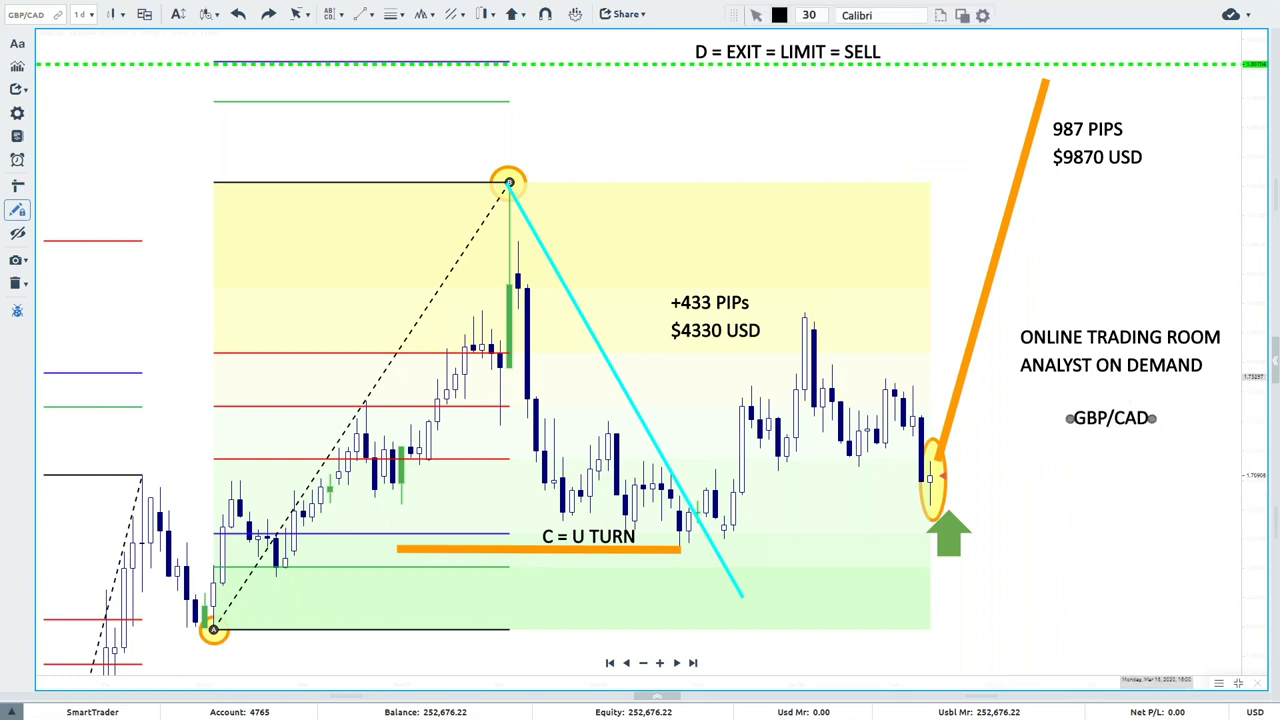
# Draw orange ellipses with yellow fill around the "ONLINE TRADING ROOM ANALYST ON DEMAND" text and the "GBP/CAD" text, and reset the tools.
pyautogui.click(372, 15)
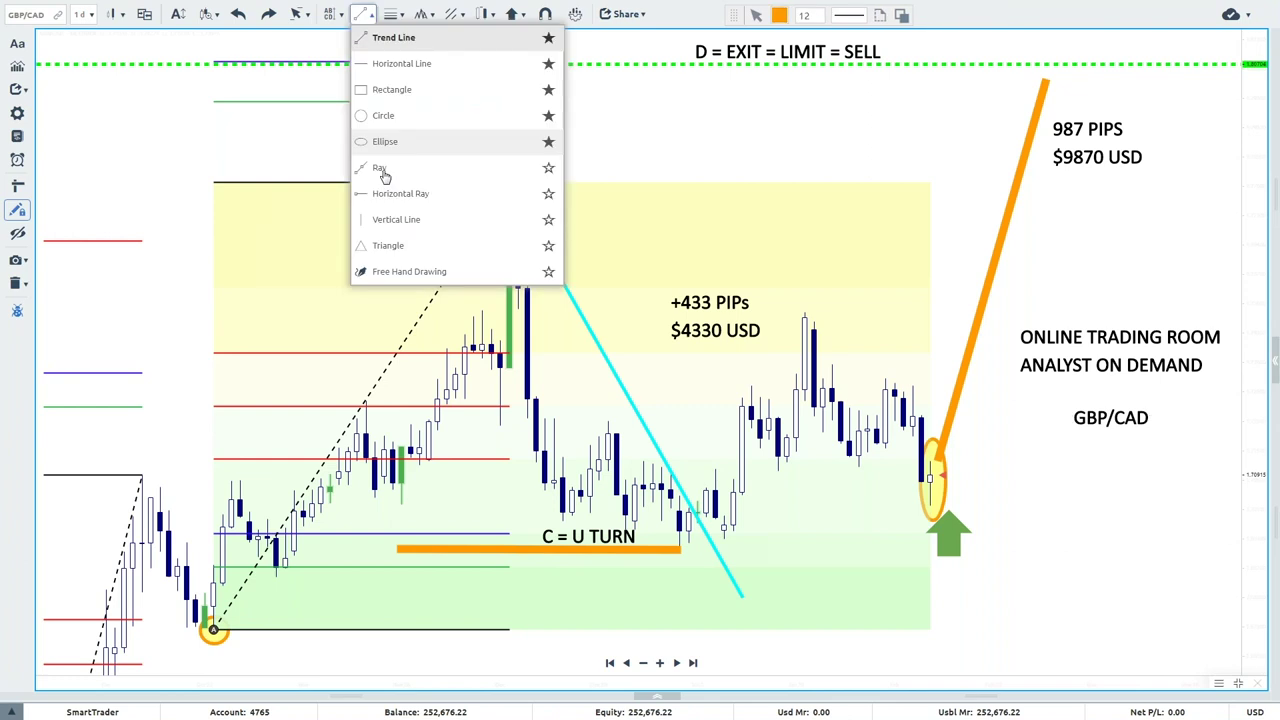
pyautogui.click(385, 140)
pyautogui.moveTo(1116, 345); pyautogui.dragTo(1222, 394)
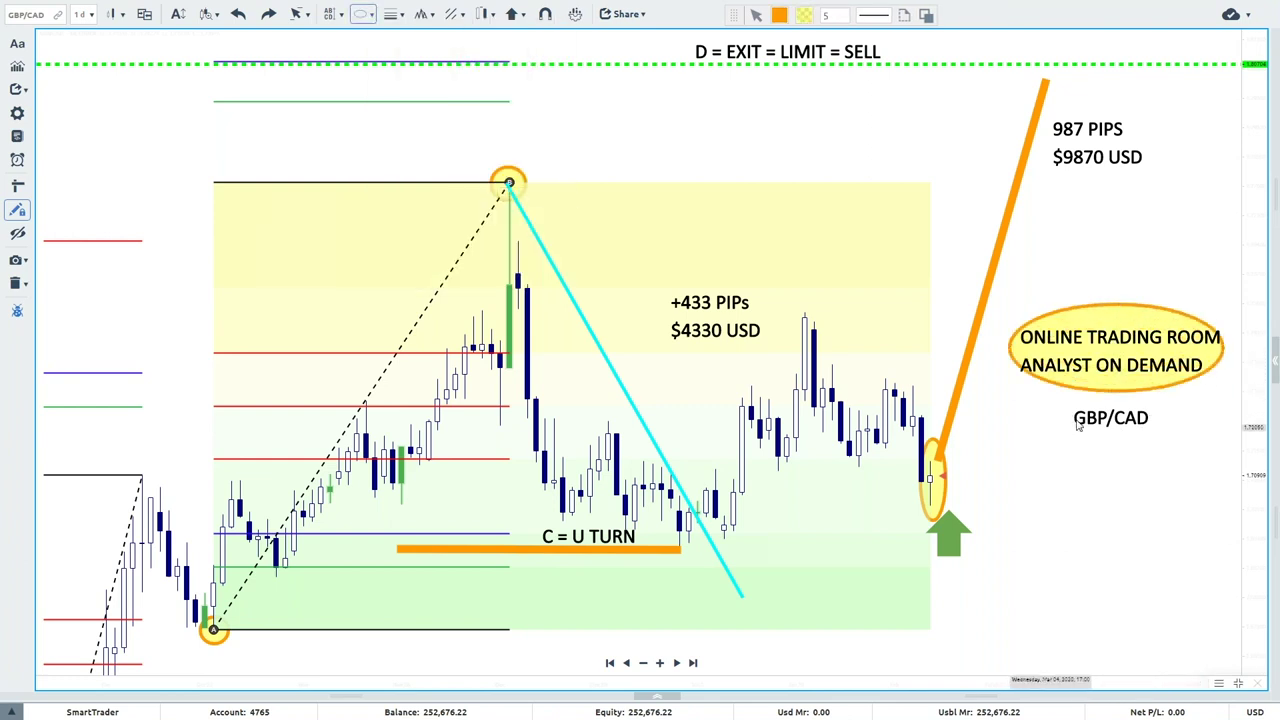
pyautogui.moveTo(1108, 417); pyautogui.dragTo(1166, 437)
pyautogui.rightClick(808, 95)
pyautogui.press('Escape')
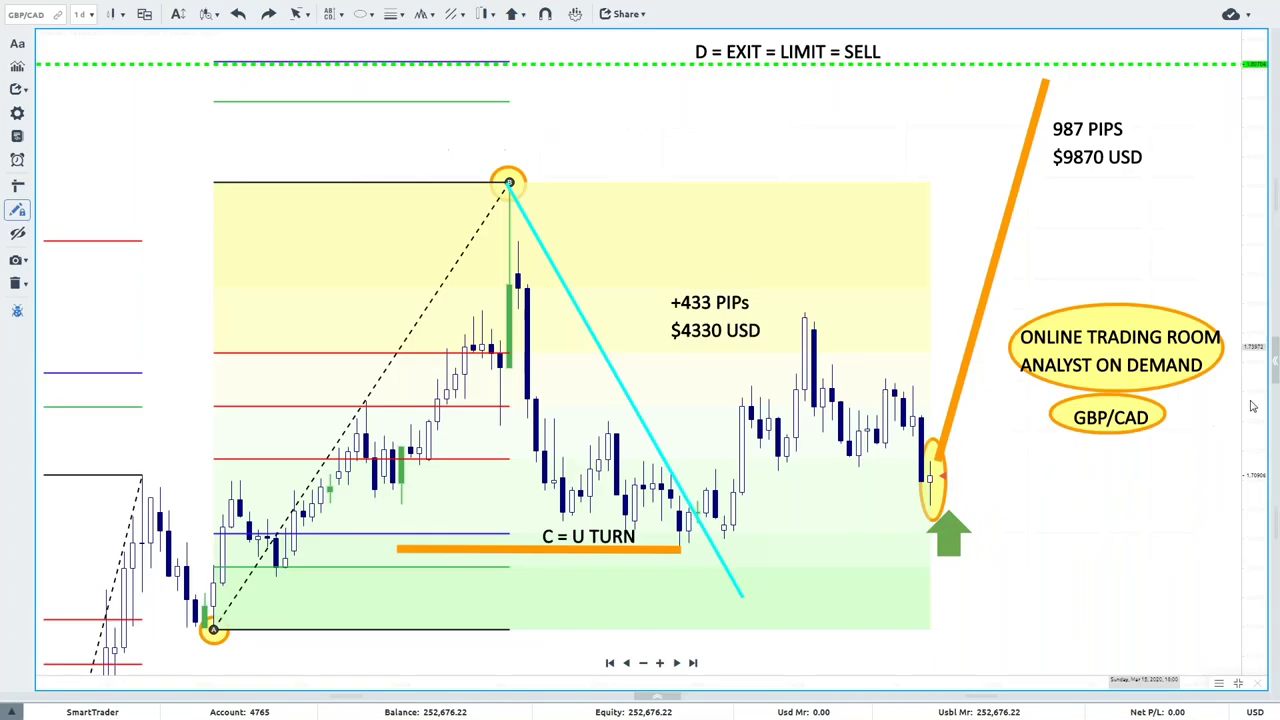
# Glance at the six-chart layout, return to the full-size GBP/CAD chart, and add the text "EVERY CURRENCY PAIR" and "TIME FRAME" below the "GBP/CAD" ellipse.
pyautogui.click(1237, 679)
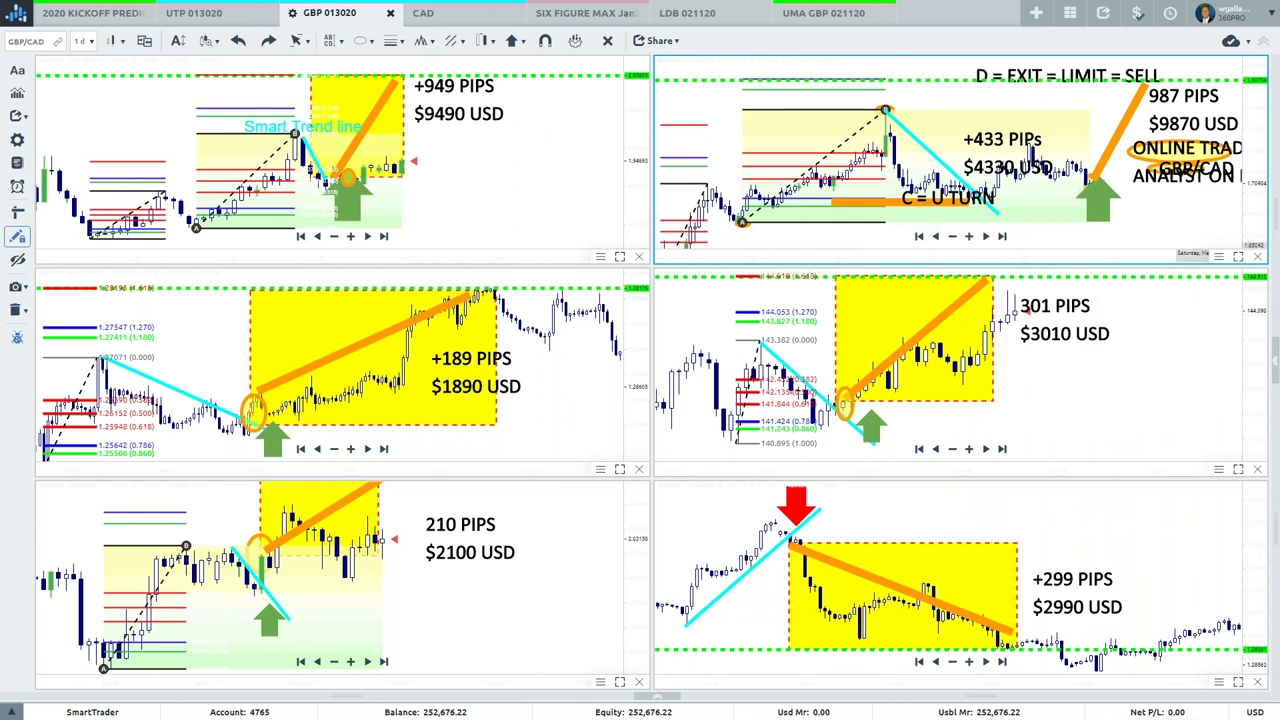
pyautogui.click(1238, 256)
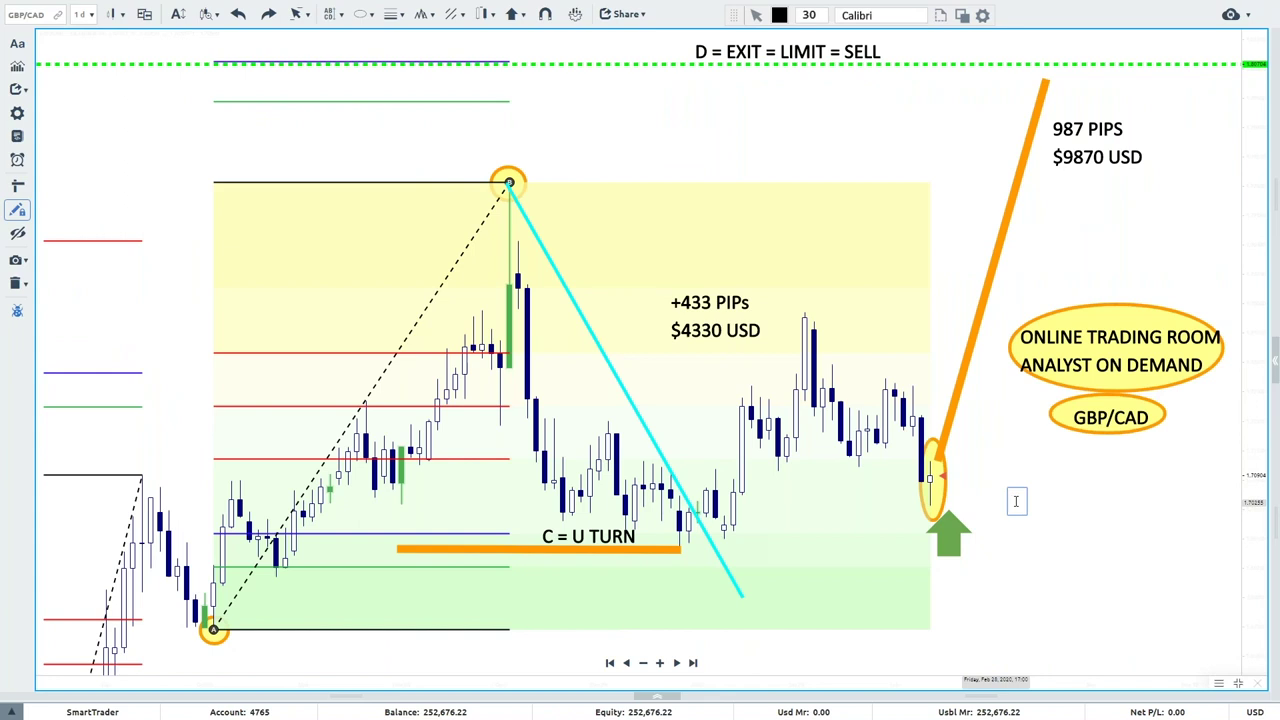
pyautogui.write('EVERY CURRENCY PAIR')
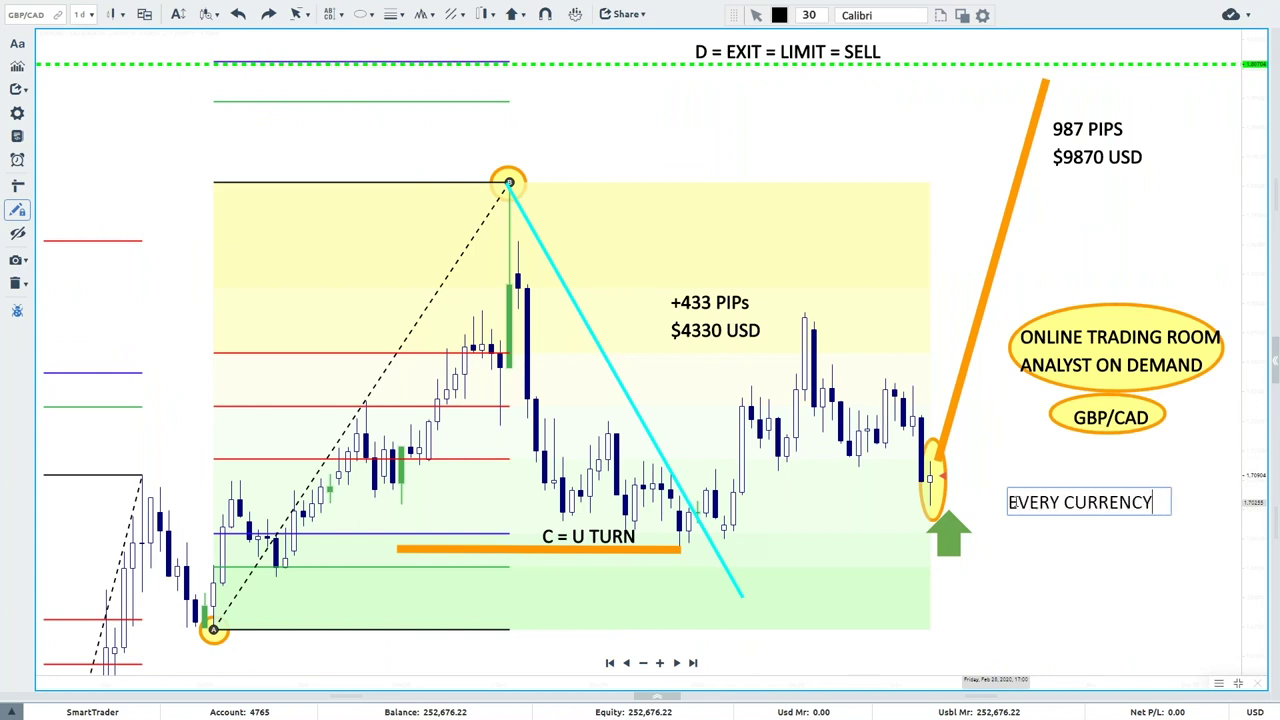
pyautogui.press('Return')
pyautogui.write('TIME FRAME')
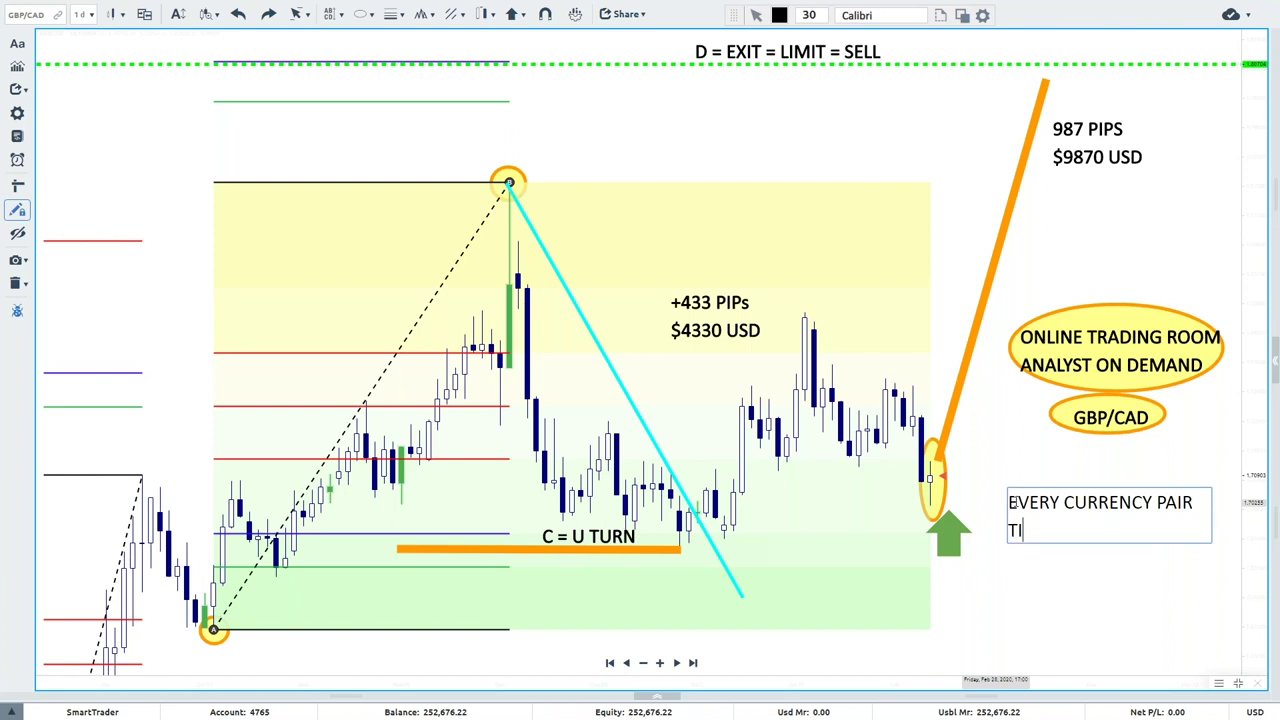